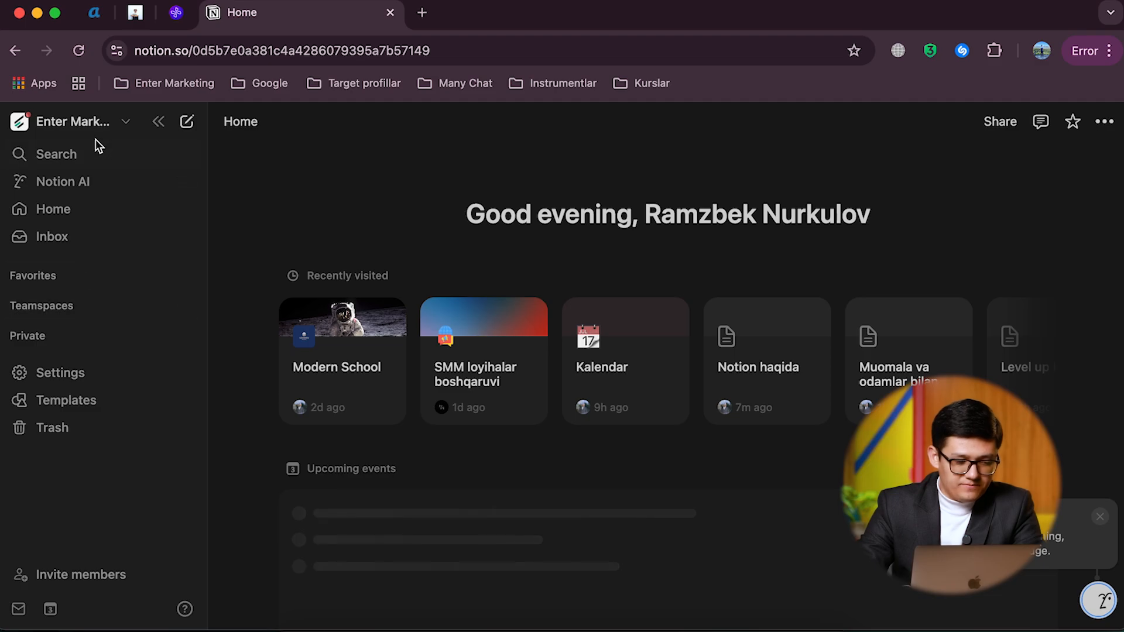
Step: Look through the accounts and workspaces listed in the workspace switcher, and close it
left_click(89, 119)
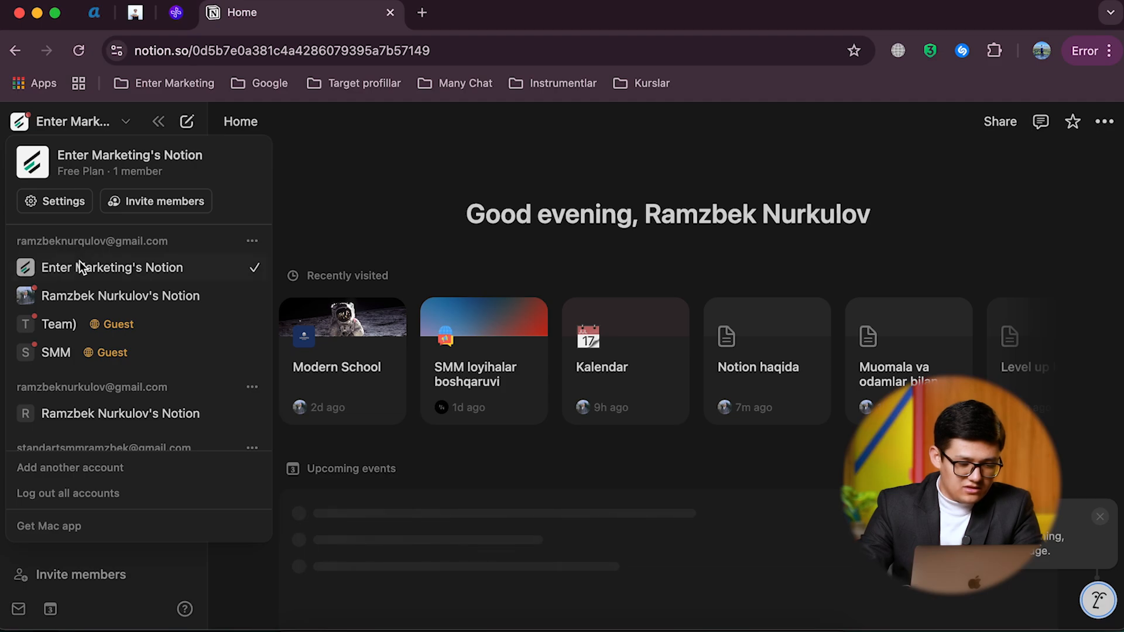
scroll(72, 345, "down", 2)
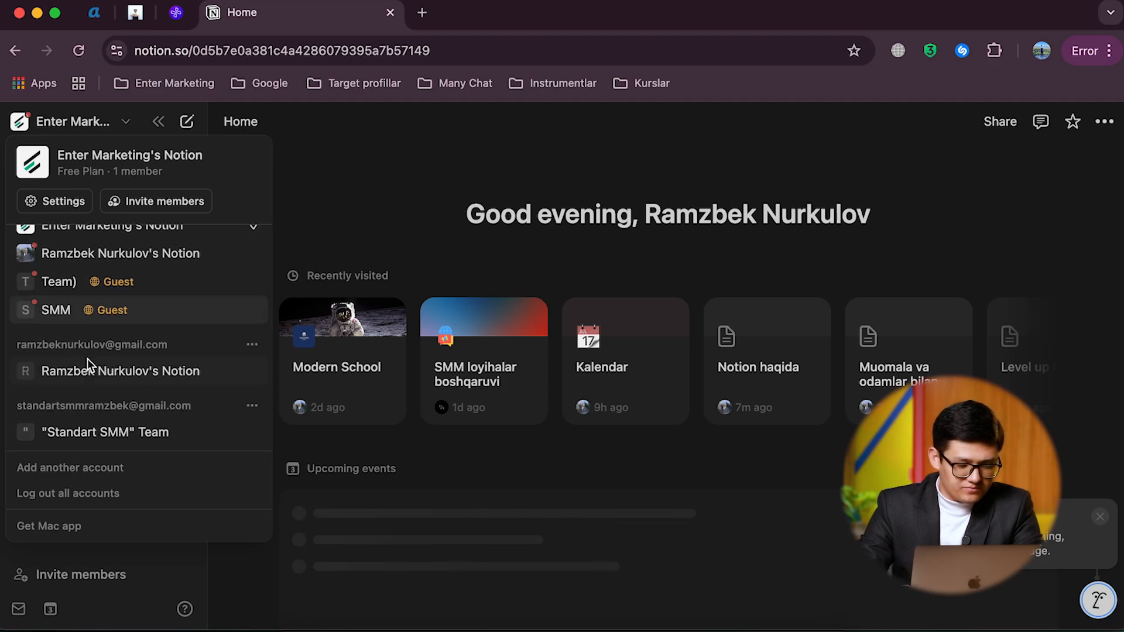
scroll(106, 306, "up", 1)
scroll(107, 305, "up", 1)
left_click(296, 166)
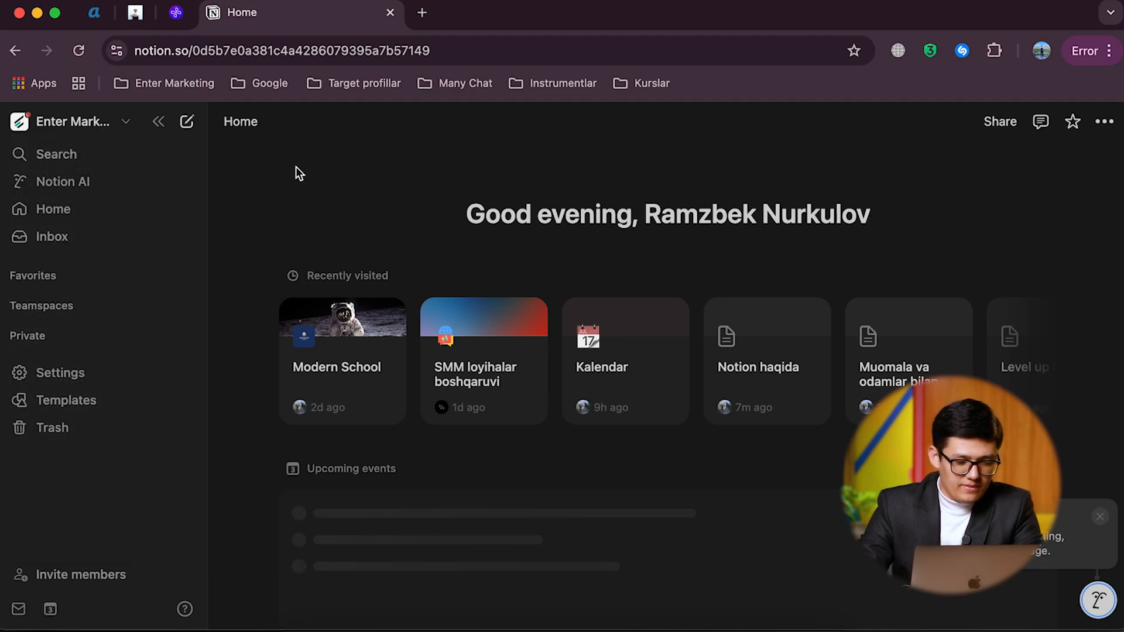
Step: Expand the Teamspaces section to view the pages inside Enter Marketing Agency, and collapse it again
left_click(58, 307)
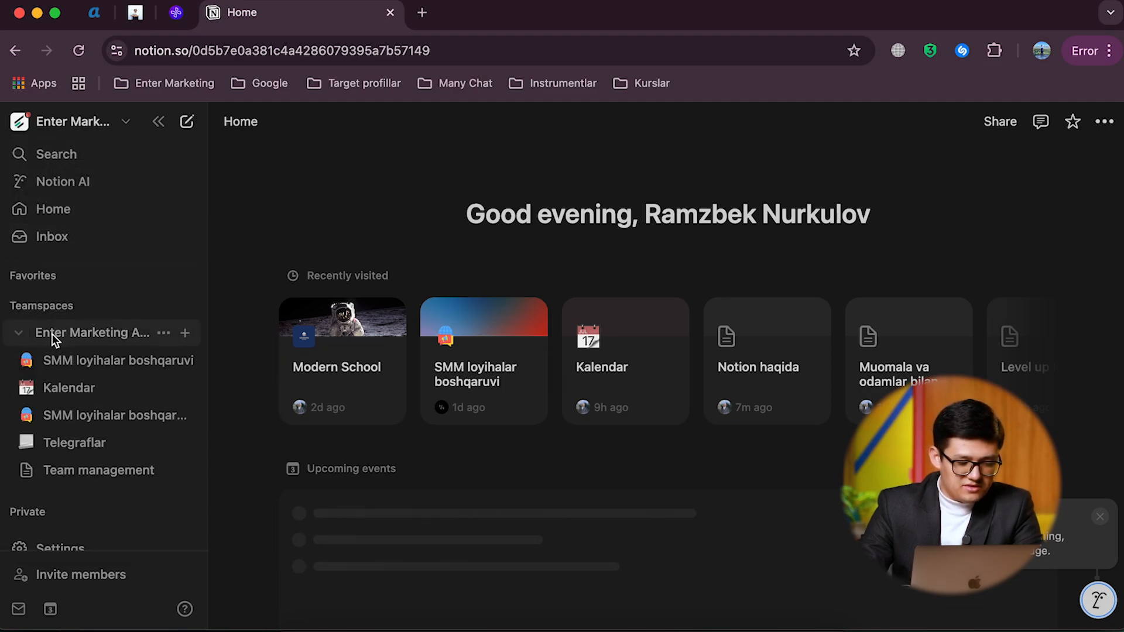
left_click(17, 334)
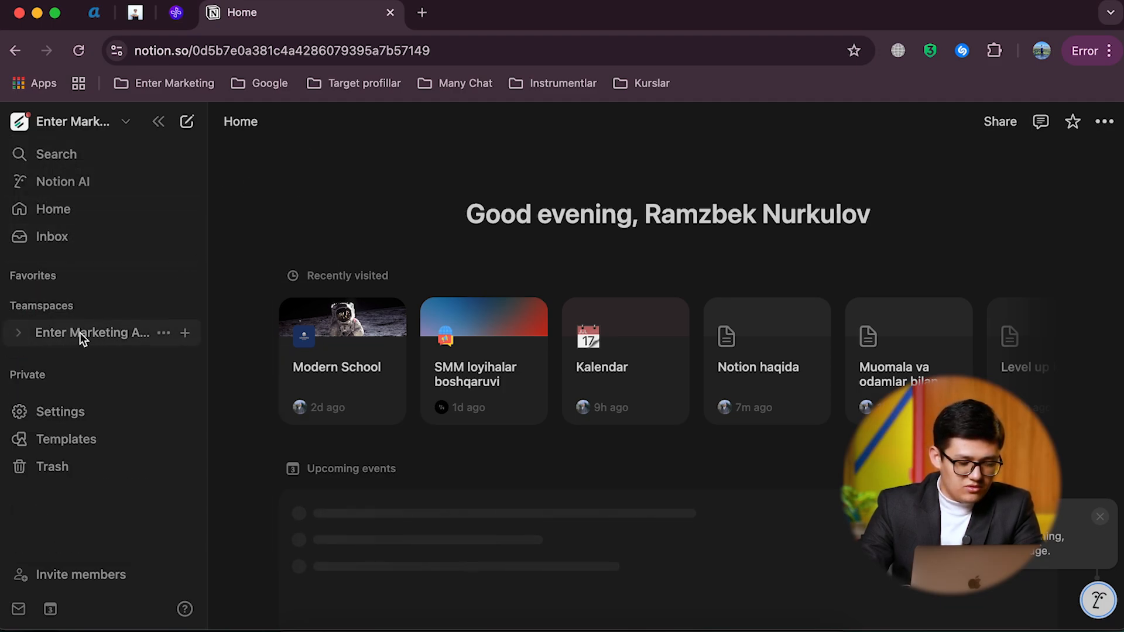
left_click(79, 333)
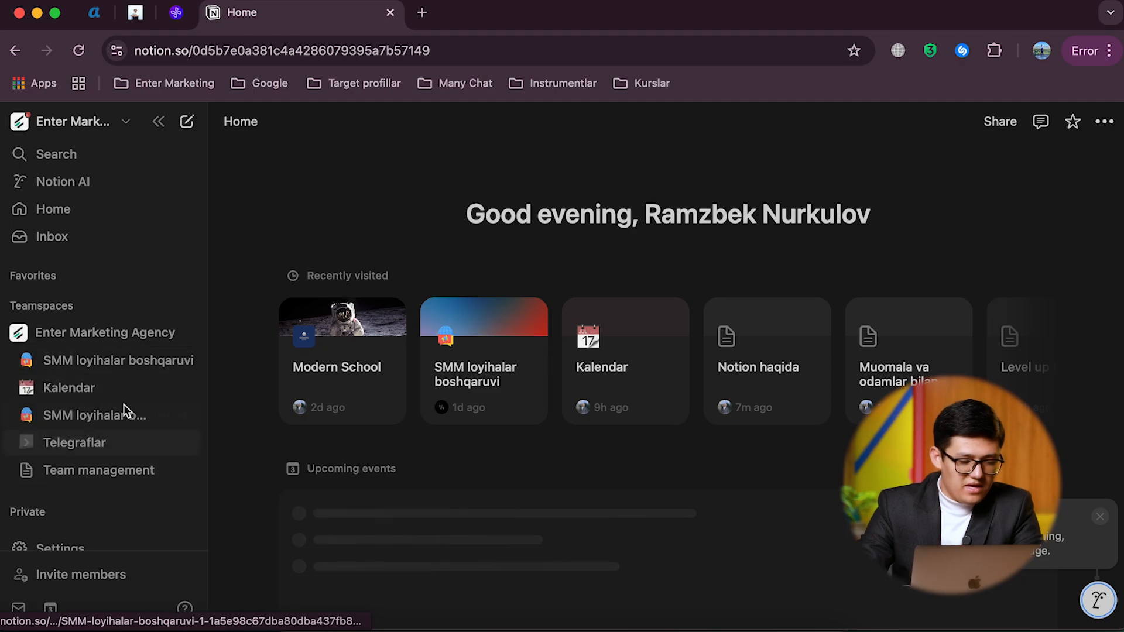
left_click(91, 311)
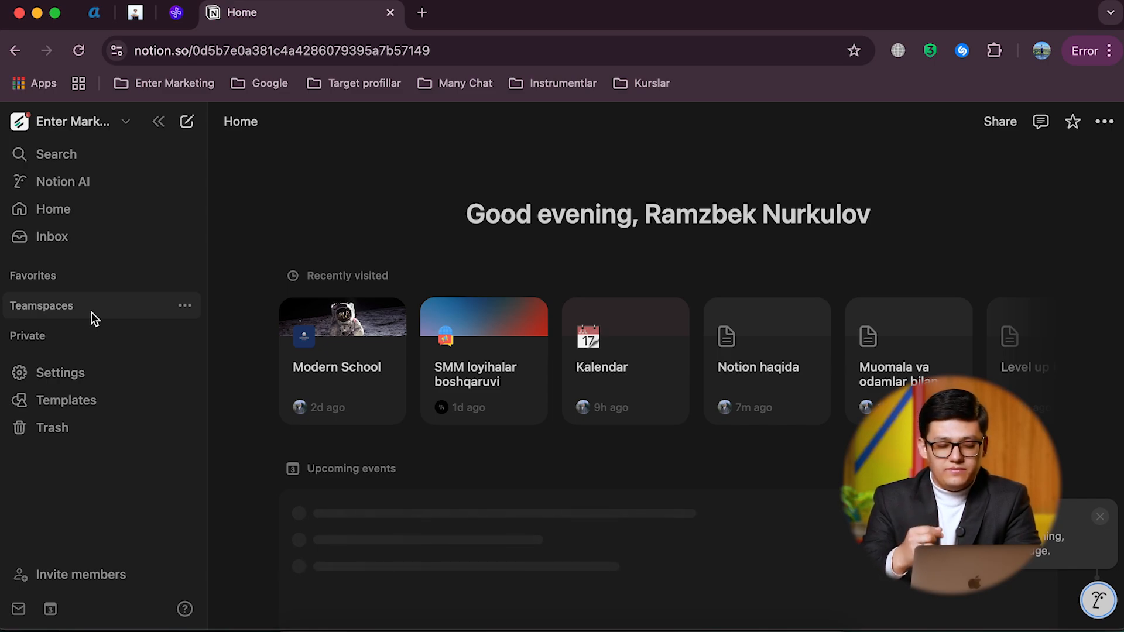
Step: Glance at the workspace switcher once more and check which pages are stored in the Favorites section
left_click(89, 121)
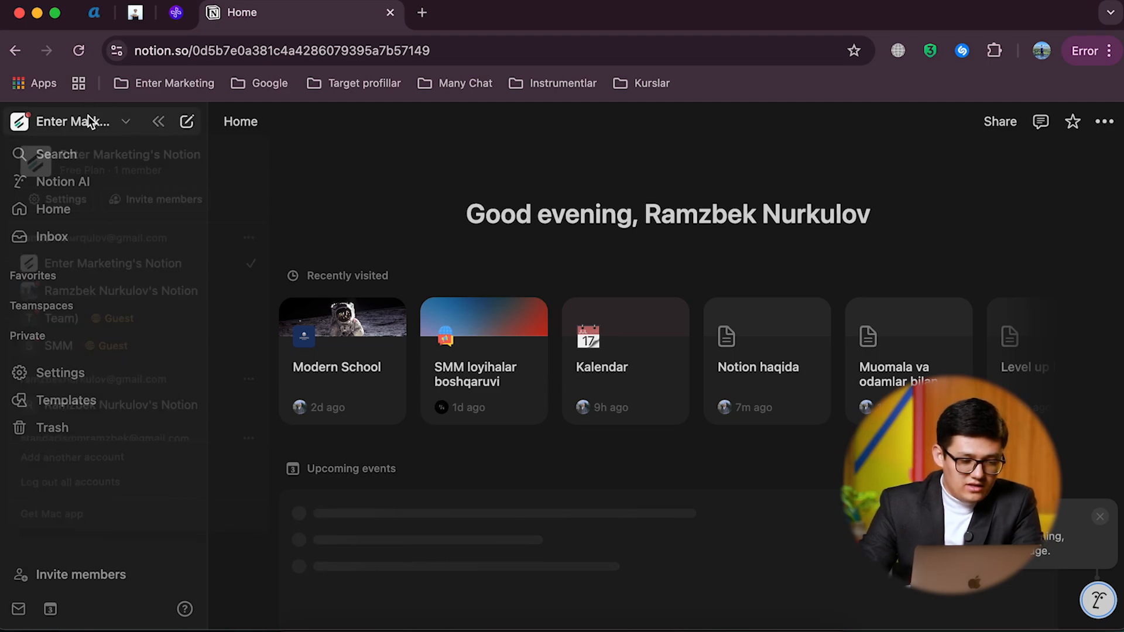
left_click(89, 124)
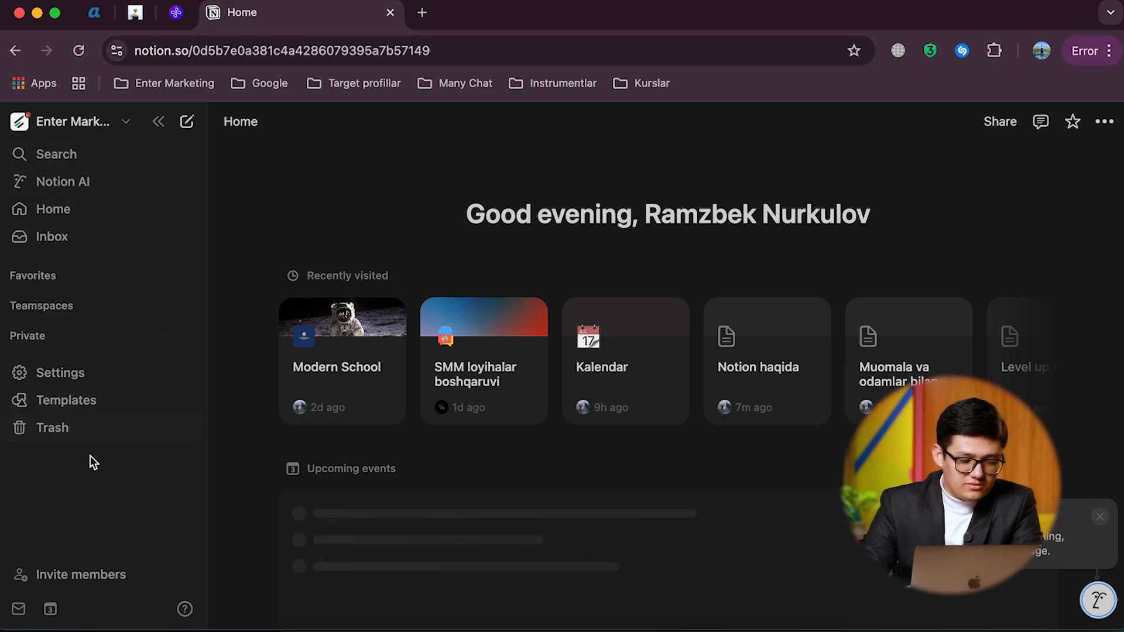
left_click(62, 278)
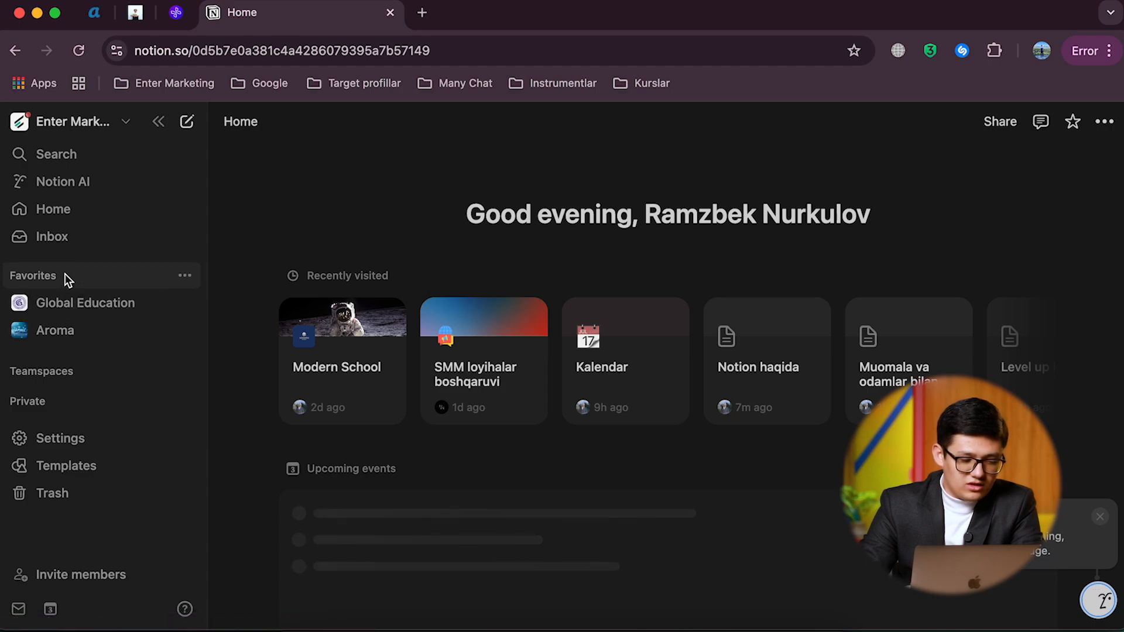
left_click(64, 272)
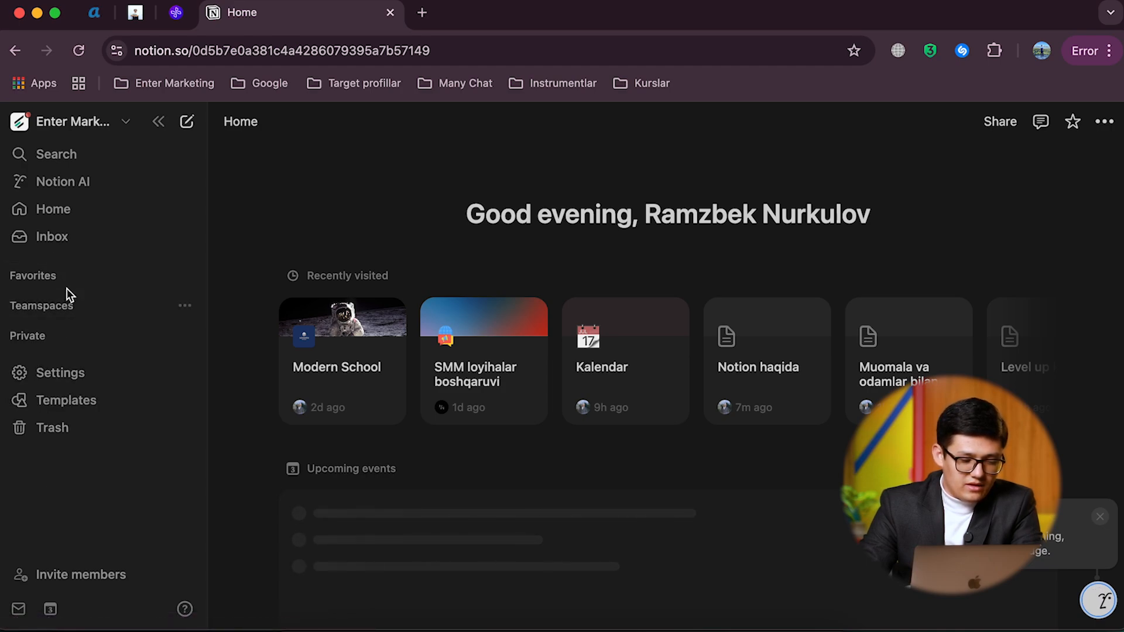
left_click(66, 274)
left_click(72, 279)
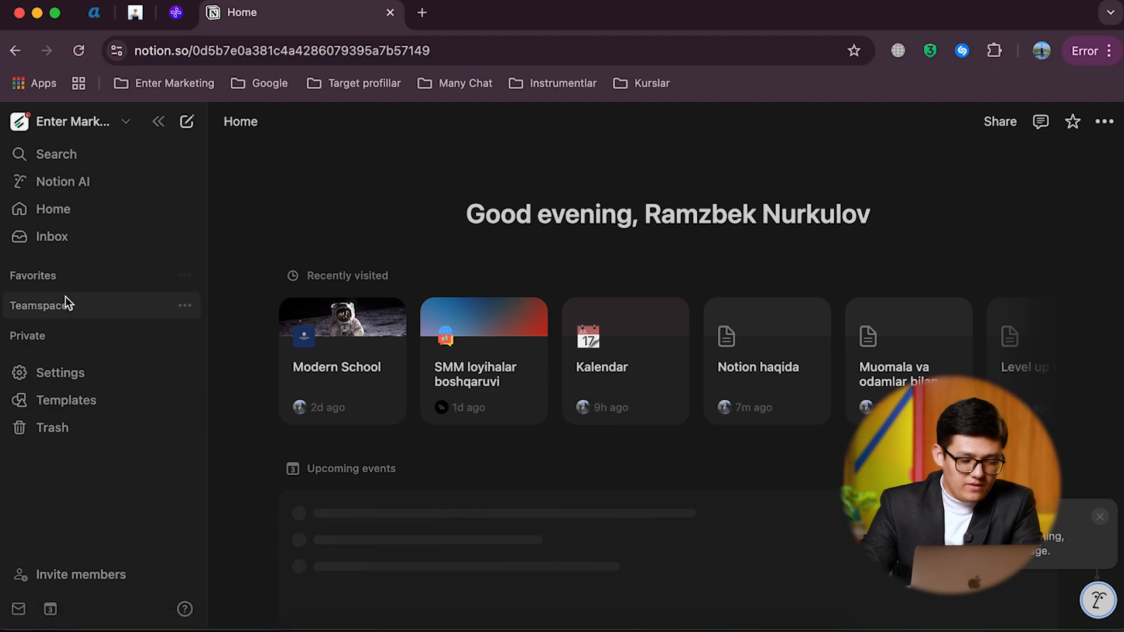
Step: Open the first SMM loyihalar boshqaruvi page from the Enter Marketing Agency teamspace
left_click(65, 303)
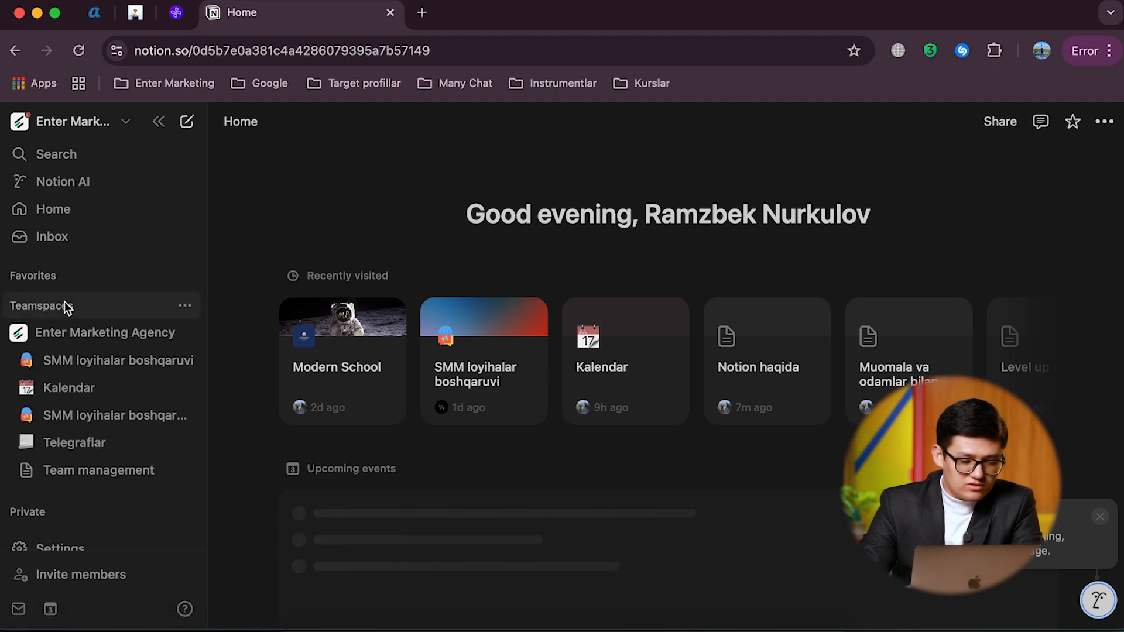
left_click(20, 334)
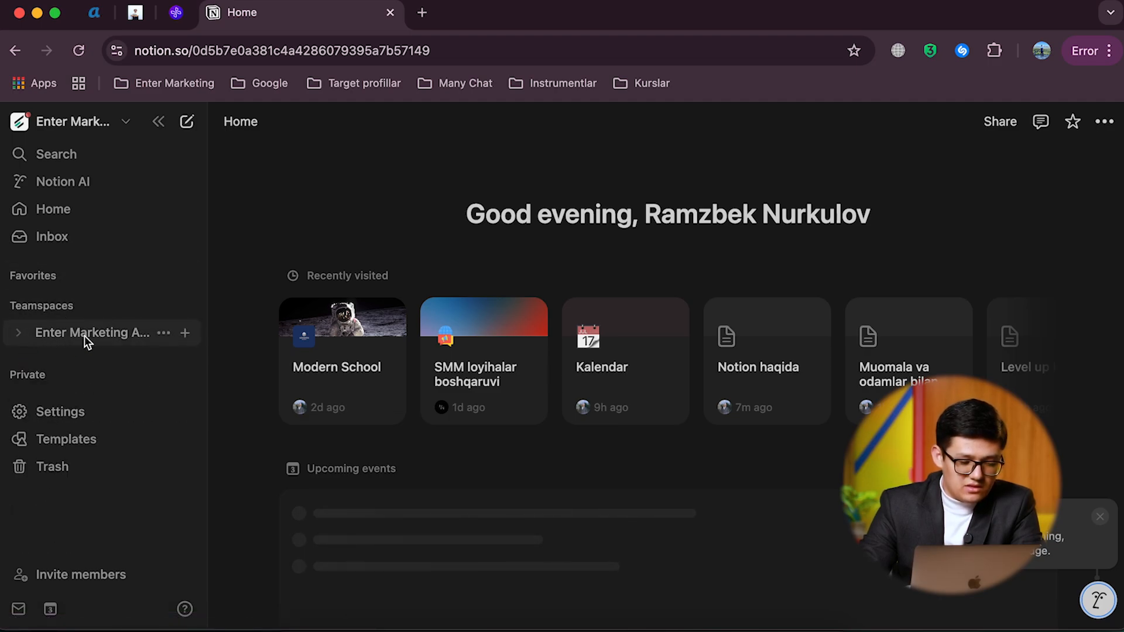
left_click(23, 332)
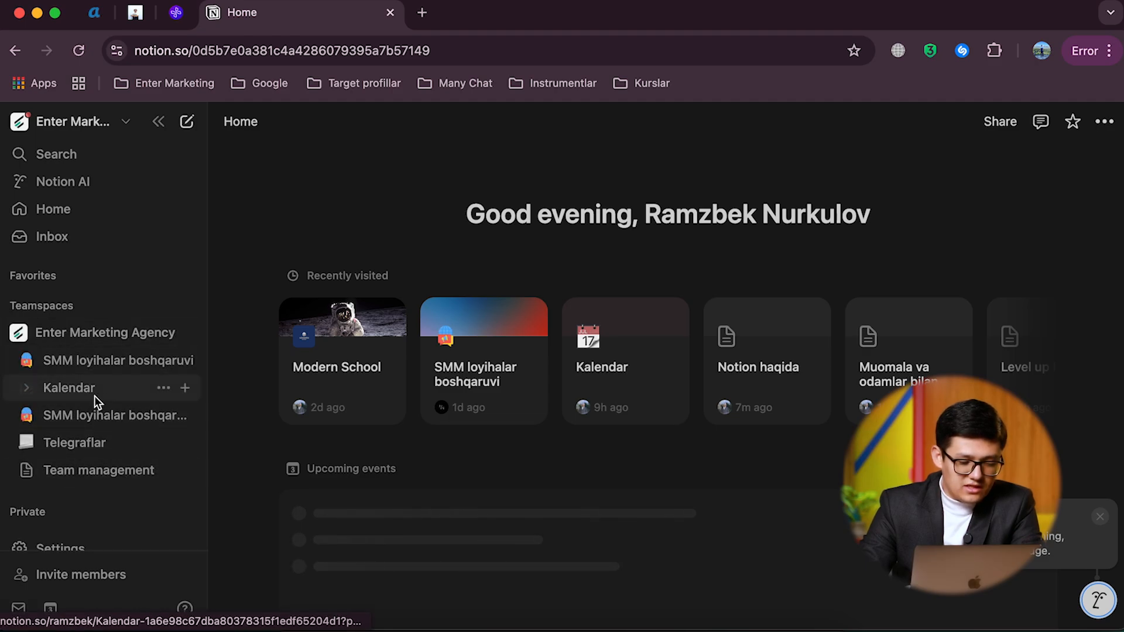
left_click(89, 360)
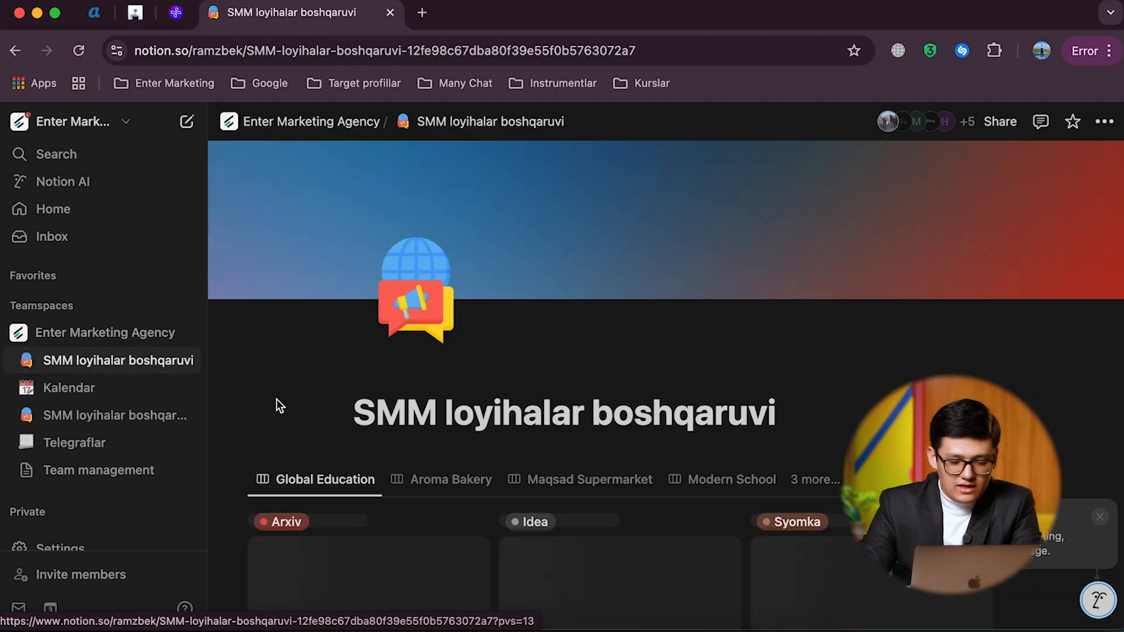
Step: Review the task board and the Loyihalar gallery, and preview the Modern School project before closing it
scroll(321, 399, "down", 1)
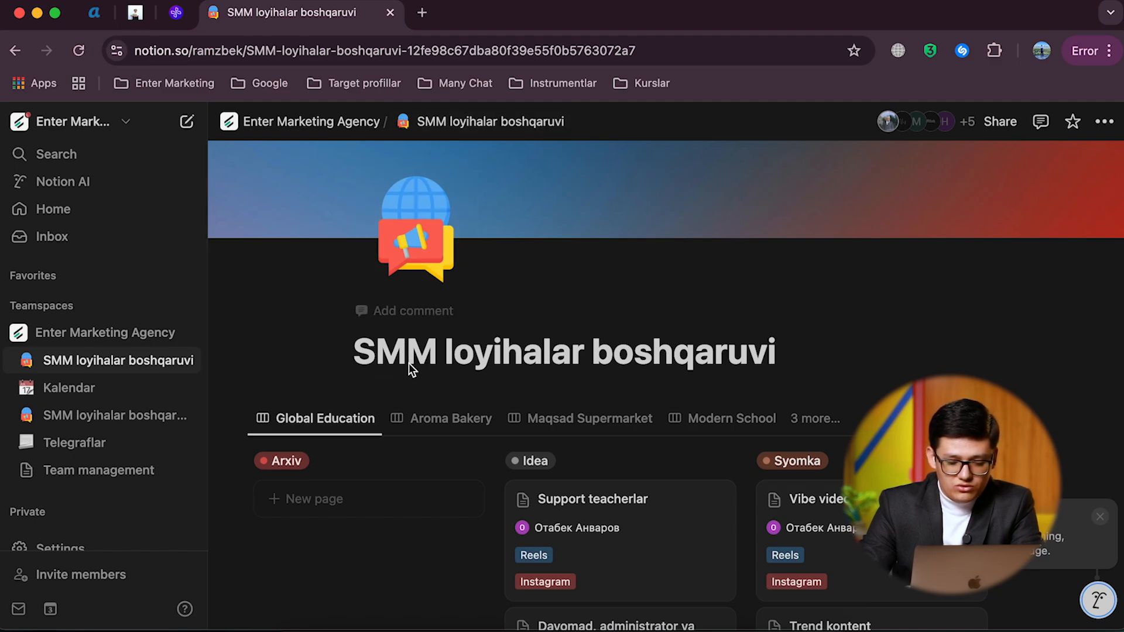
scroll(409, 364, "down", 10)
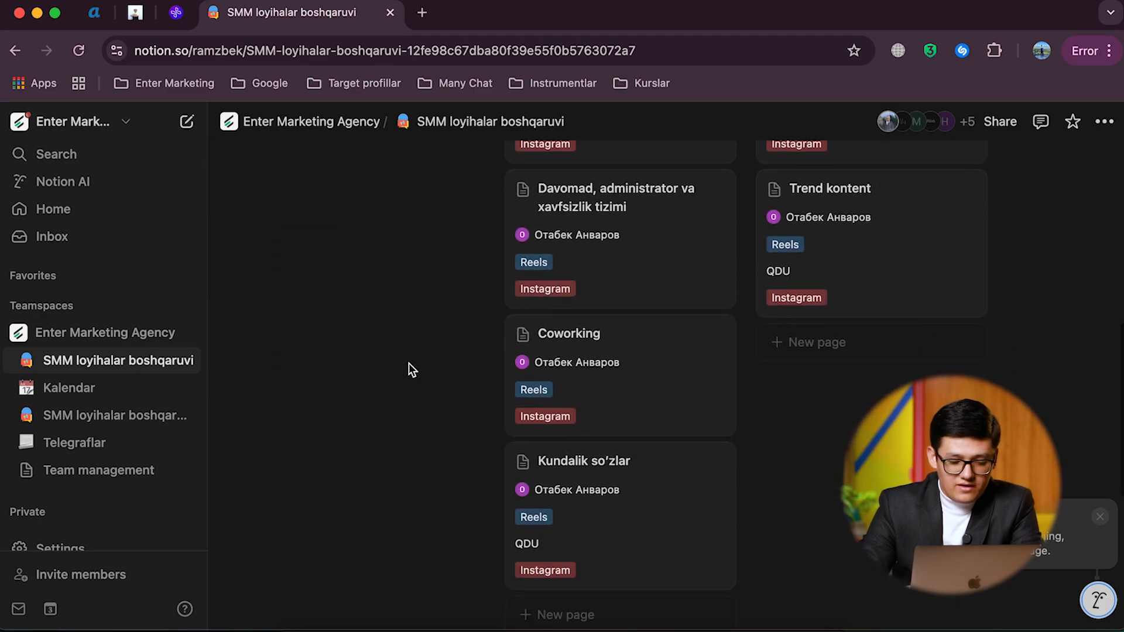
scroll(409, 363, "down", 10)
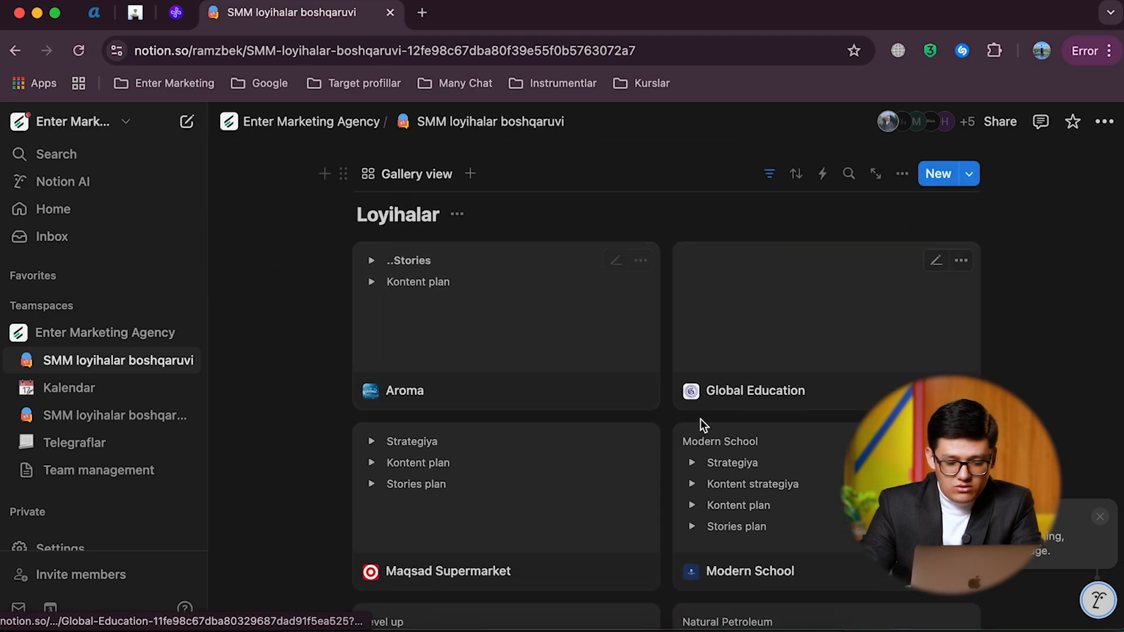
scroll(489, 443, "down", 1)
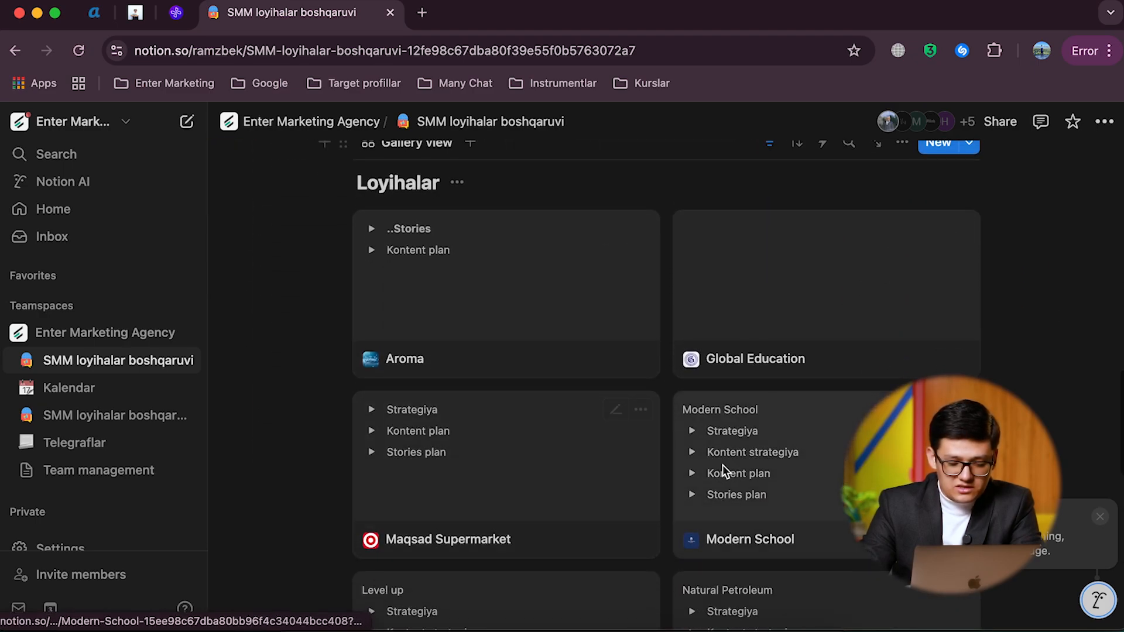
left_click(751, 471)
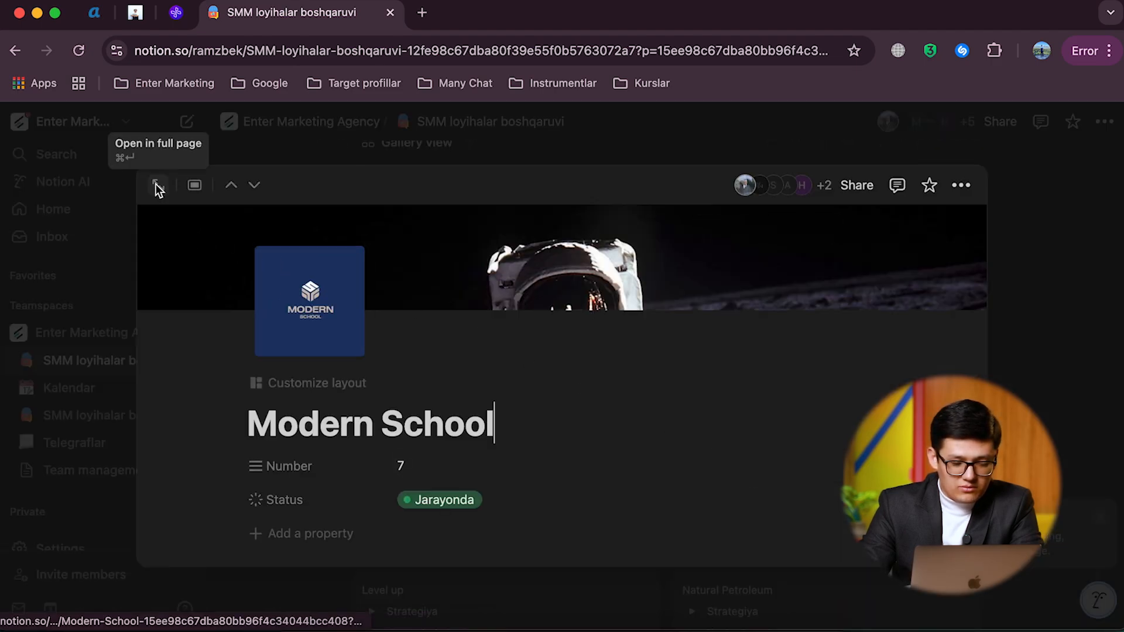
left_click(252, 130)
Step: Open the Level UP project from the Loyihalar gallery as a full page and look over its properties and sections
scroll(471, 503, "down", 2)
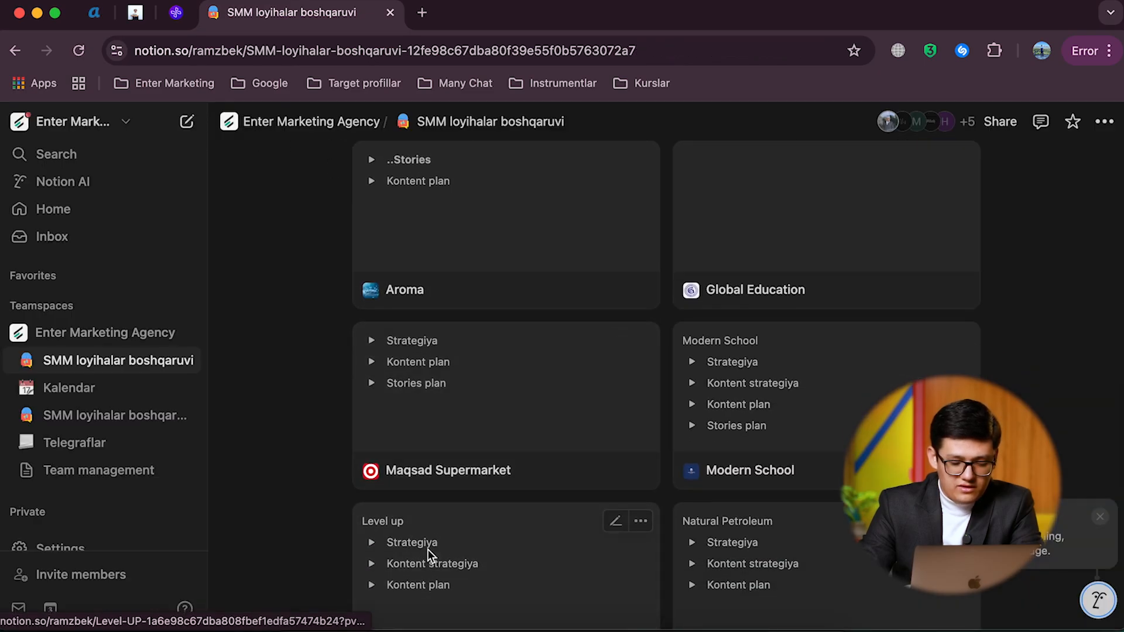
left_click(428, 551)
left_click(159, 180)
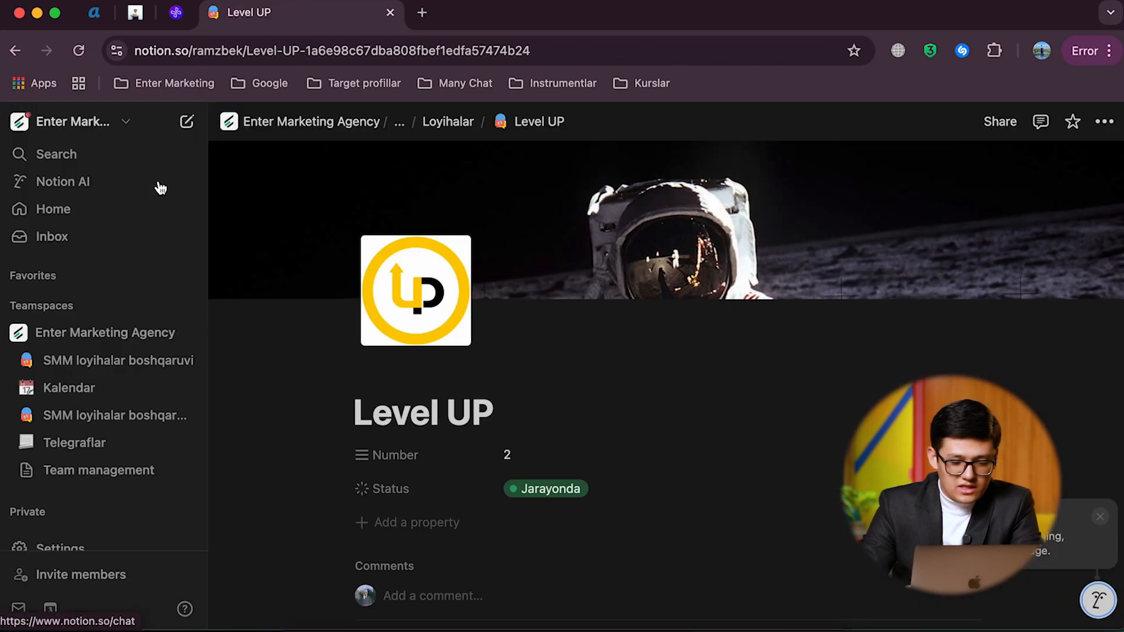
scroll(439, 401, "down", 3)
scroll(409, 439, "down", 2)
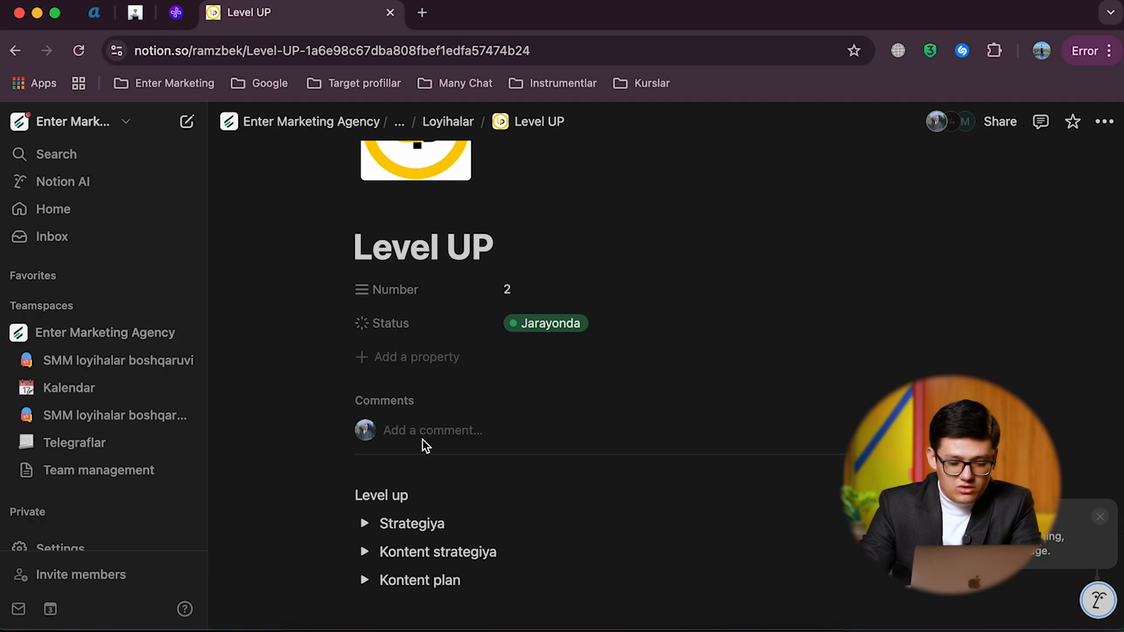
scroll(423, 439, "down", 3)
scroll(434, 293, "up", 4)
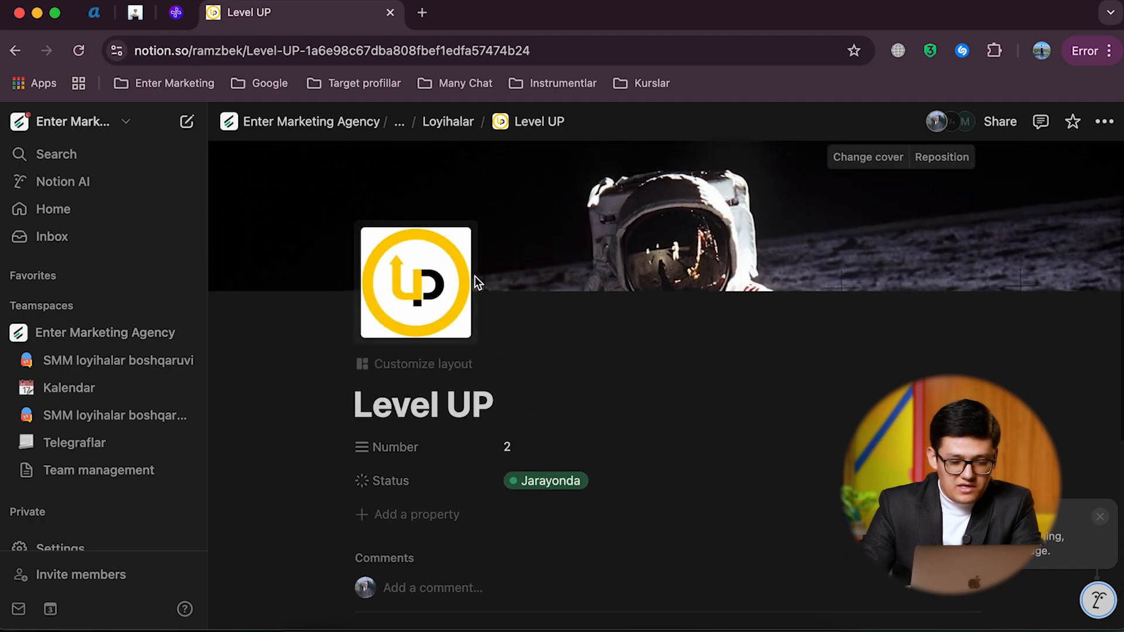
scroll(472, 331, "down", 5)
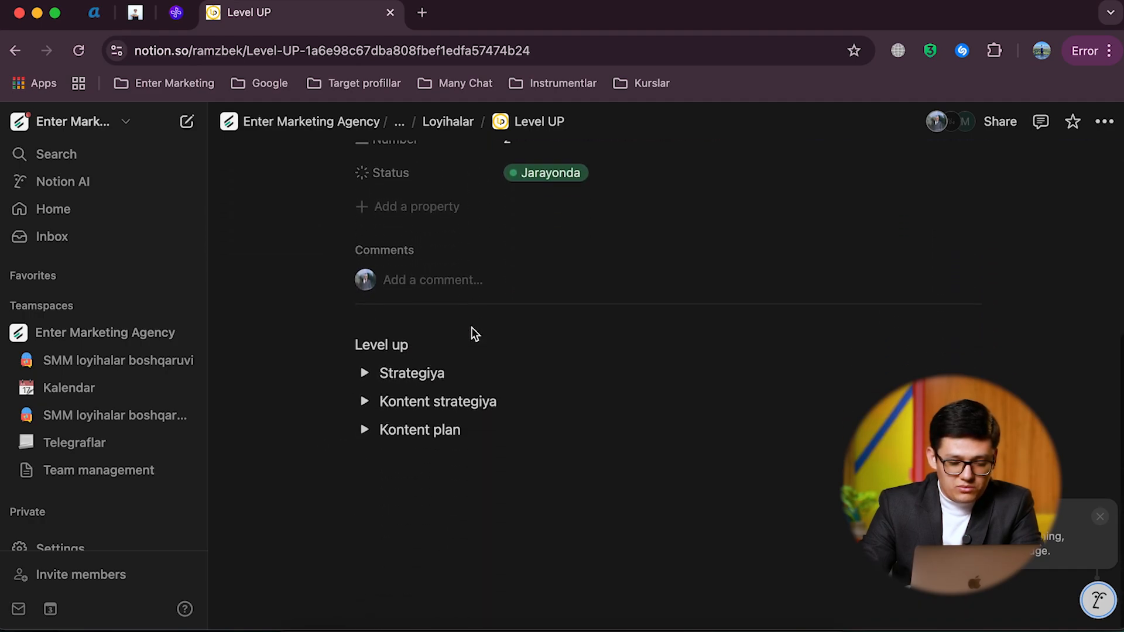
Step: Expand the Kontent plan toggle on the Level UP page and dismiss the AI assistant popup
left_click(364, 430)
scroll(364, 433, "down", 5)
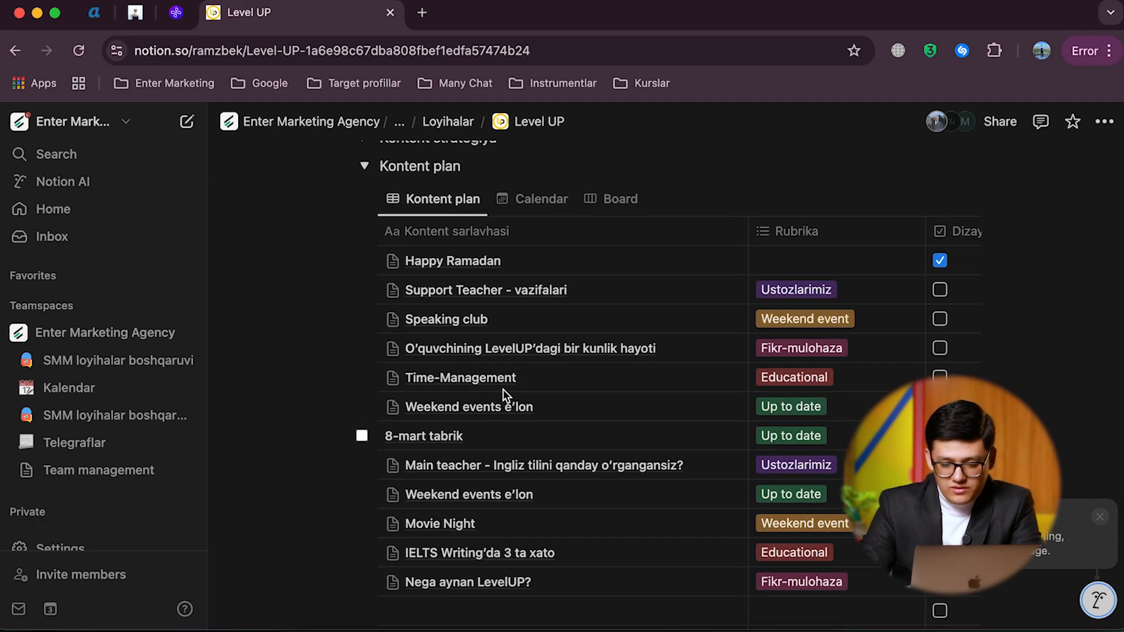
left_click(1101, 518)
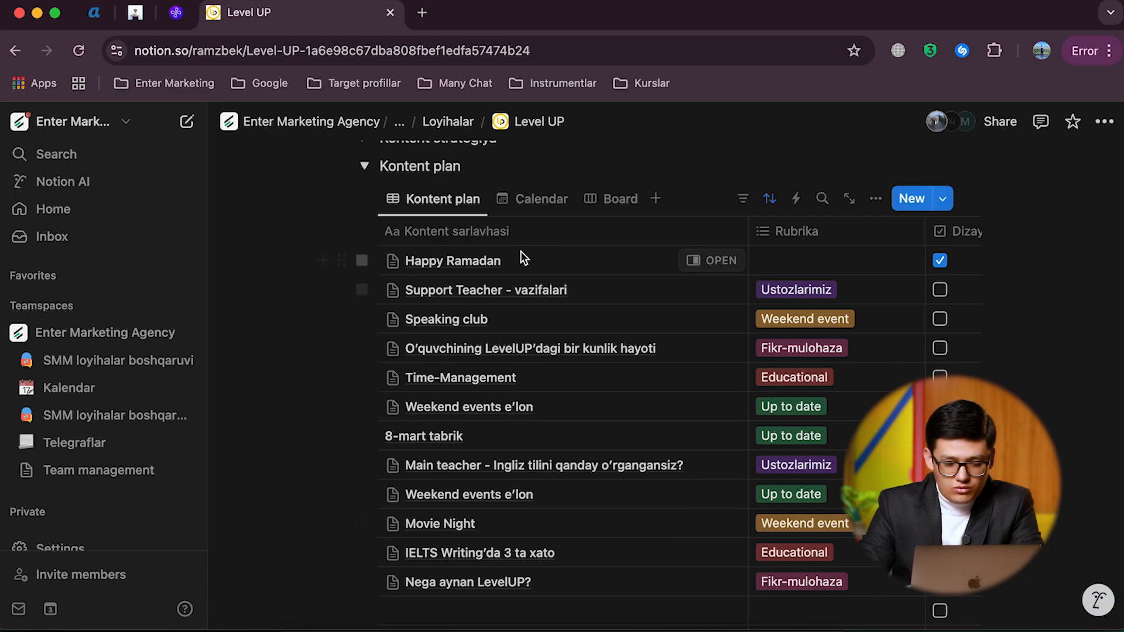
Step: Examine the content titles and rubrics listed in the Kontent plan table
scroll(480, 314, "down", 2)
scroll(480, 314, "down", 2)
scroll(480, 314, "up", 3)
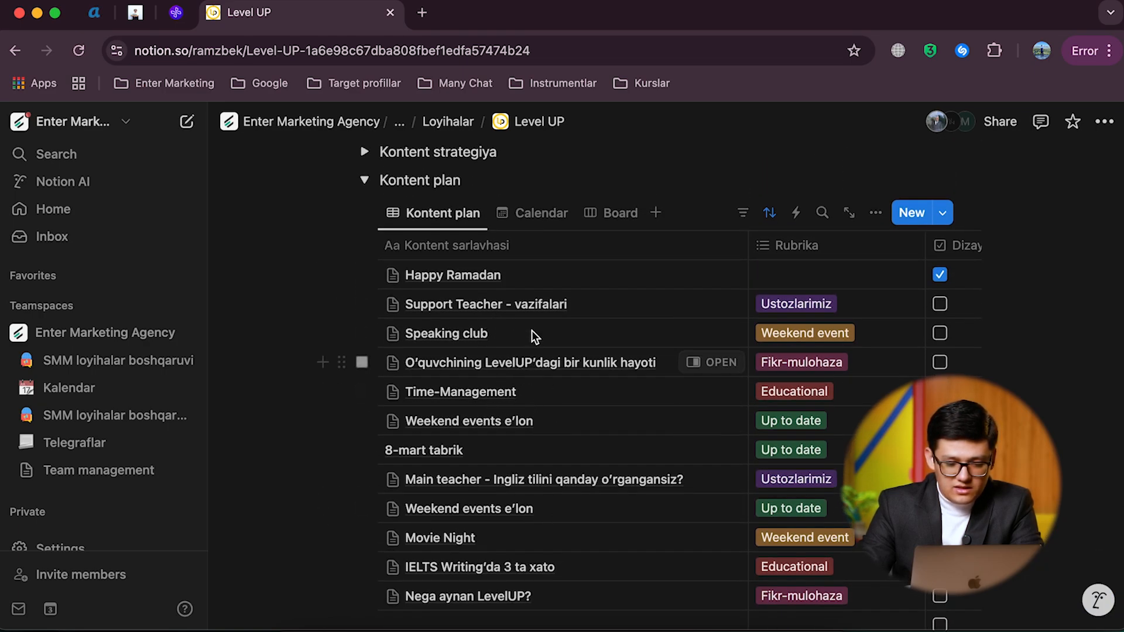
scroll(495, 394, "down", 1)
scroll(494, 391, "up", 1)
left_click(494, 389)
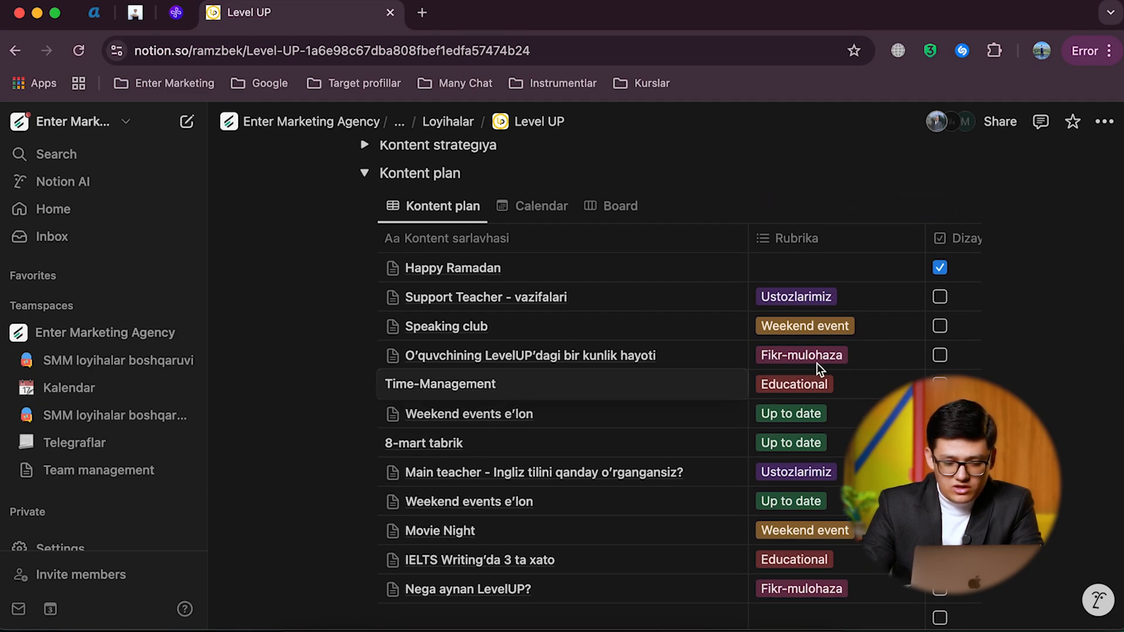
key("Escape")
Step: Examine the Kontent plan table's remaining columns through Oylar, and switch the database to its Calendar view
scroll(870, 320, "right", 10)
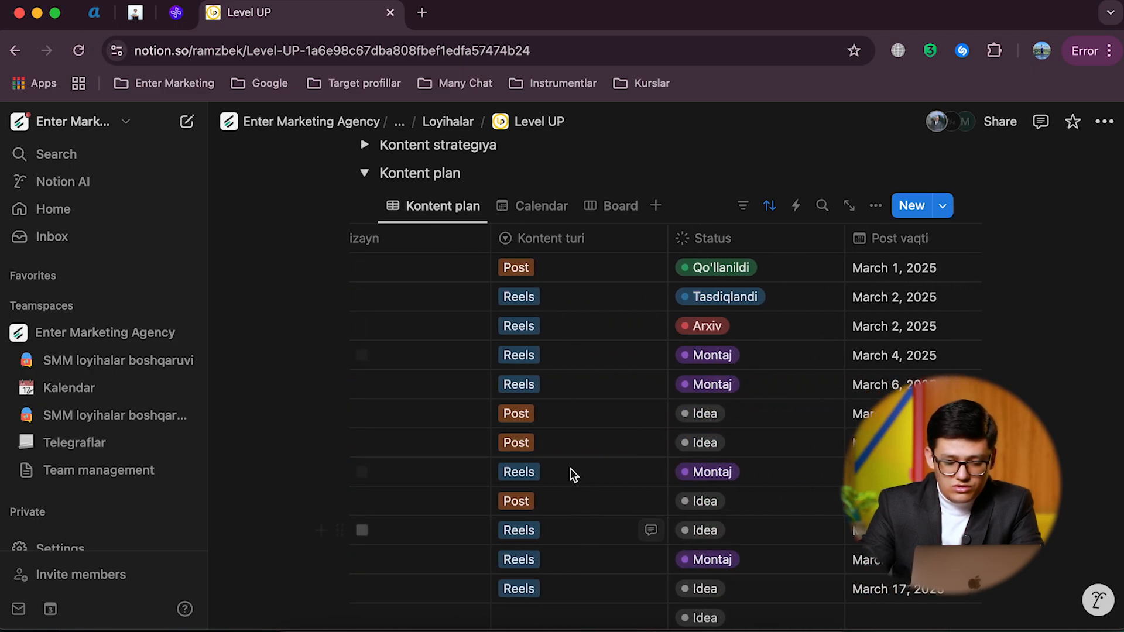
scroll(589, 352, "right", 5)
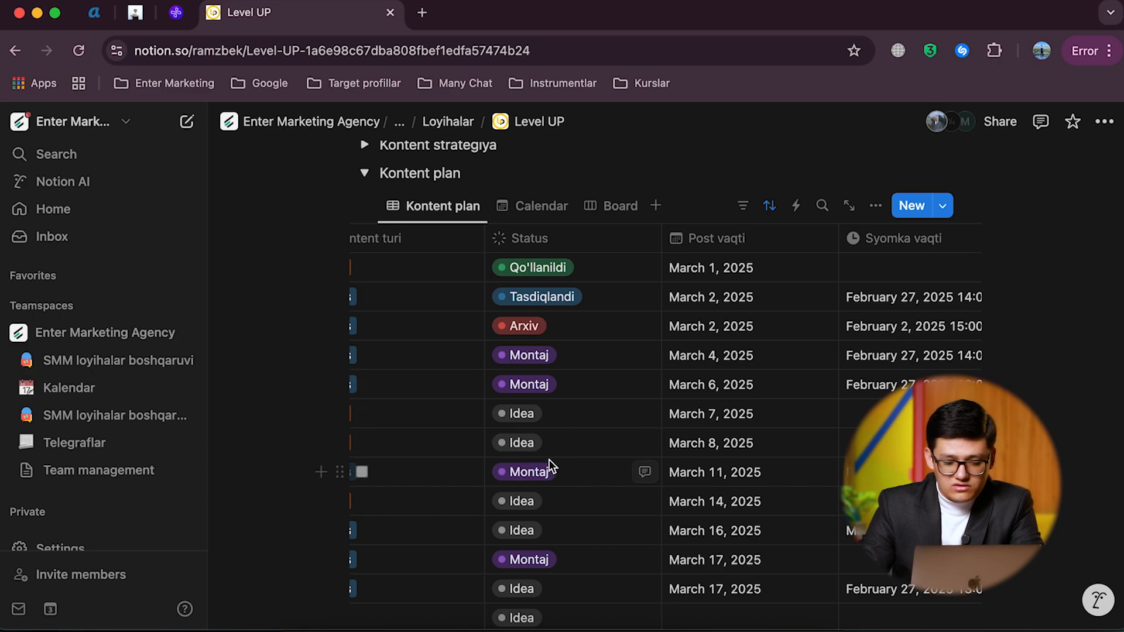
scroll(549, 463, "right", 5)
scroll(549, 459, "right", 5)
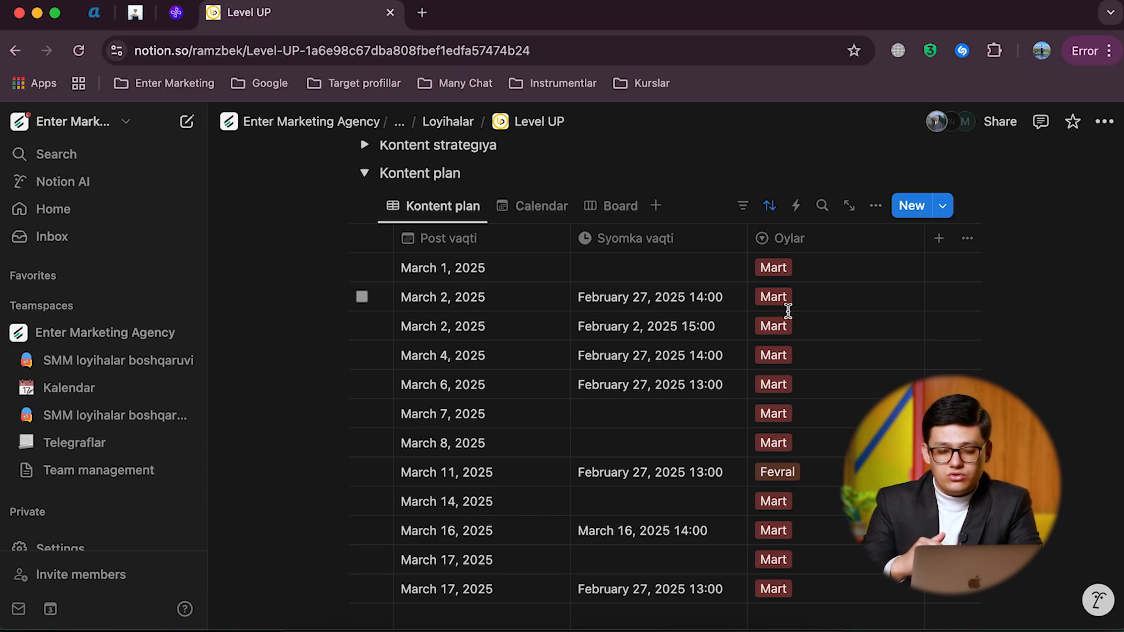
scroll(788, 311, "right", 5)
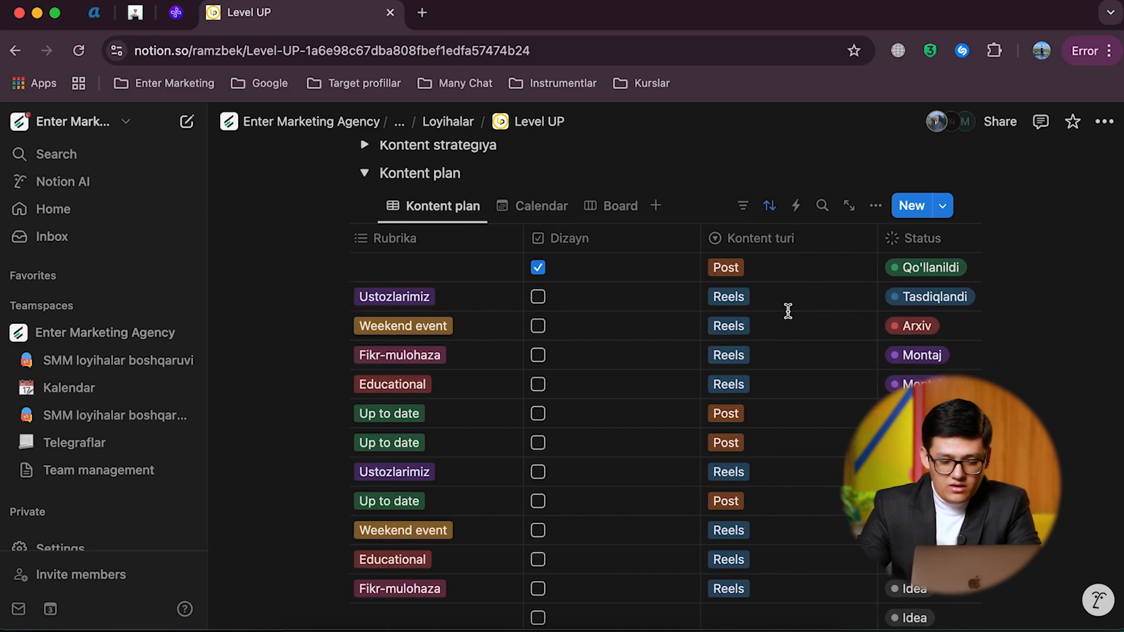
scroll(788, 311, "left", 5)
left_click(525, 206)
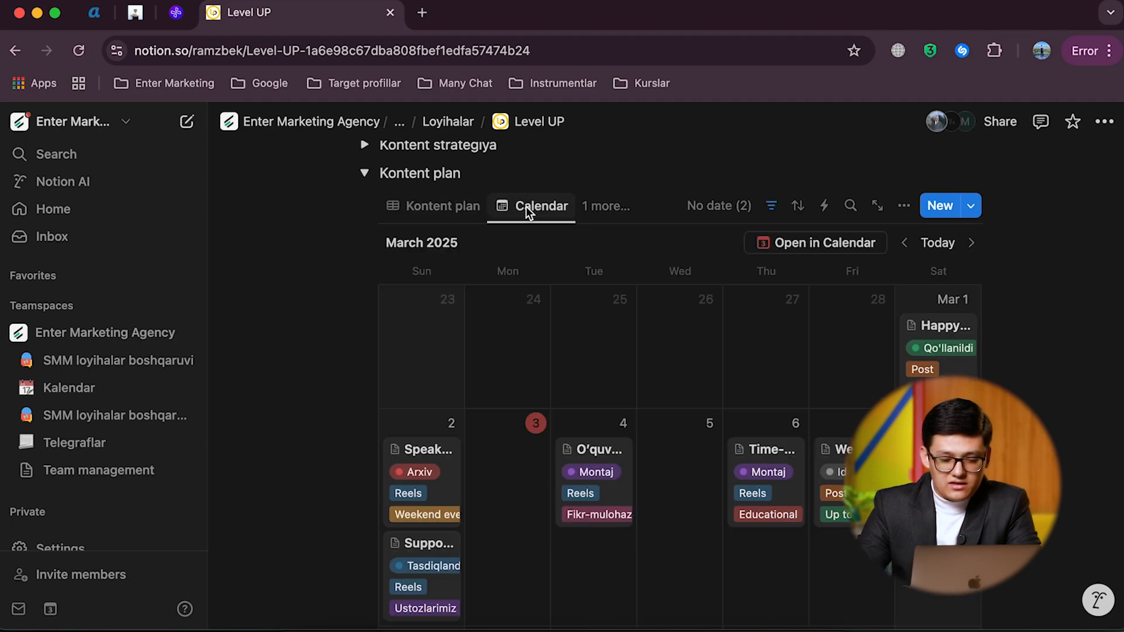
Step: Examine the content cards scheduled across the weeks of March 2025 in the Kontent plan calendar
scroll(558, 374, "up", 3)
scroll(559, 384, "down", 10)
scroll(588, 371, "up", 5)
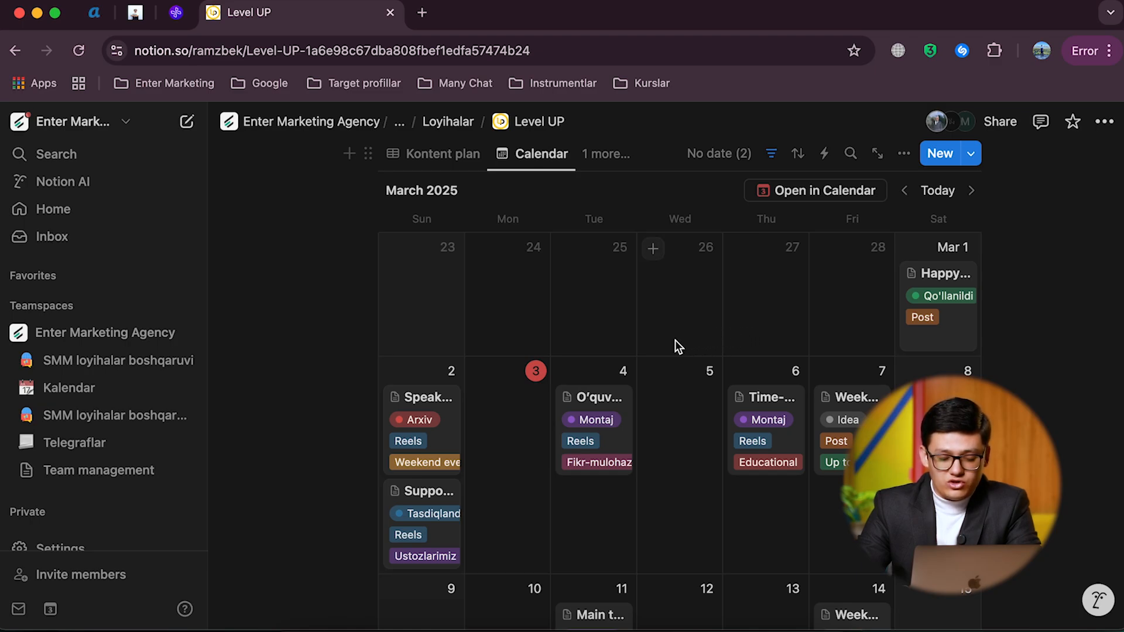
scroll(644, 341, "down", 1)
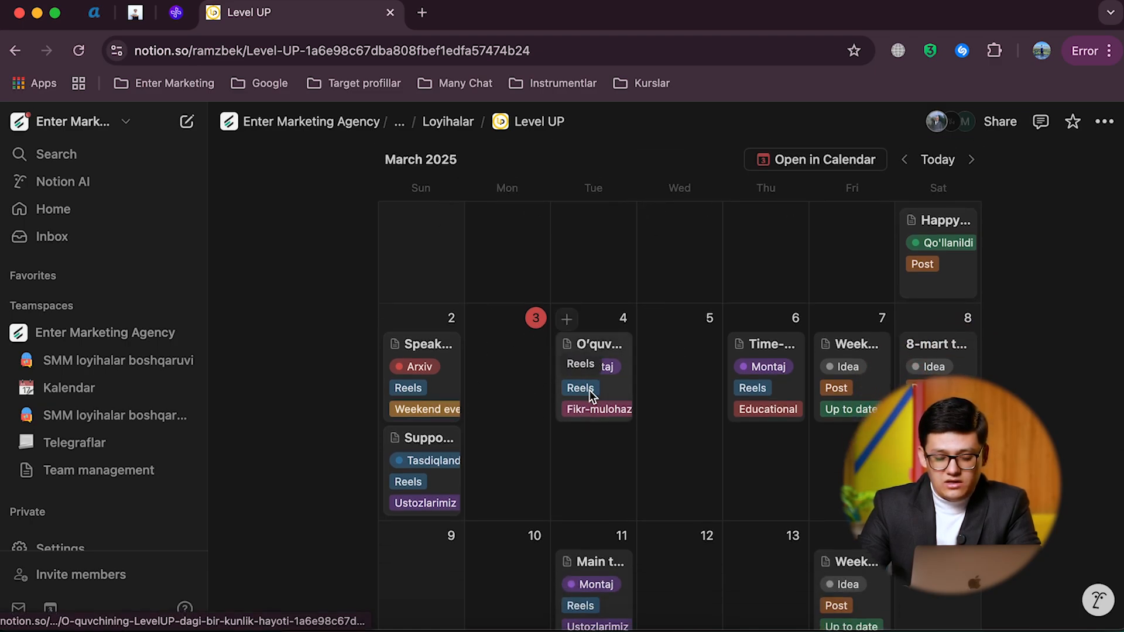
scroll(589, 390, "down", 1)
scroll(589, 390, "up", 3)
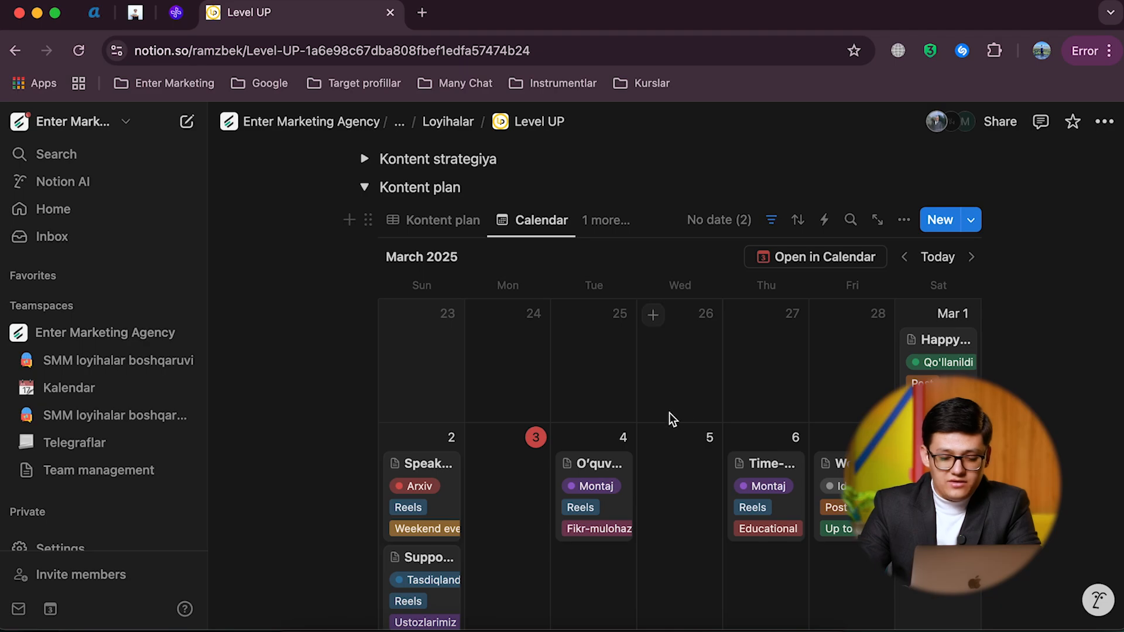
scroll(661, 410, "down", 3)
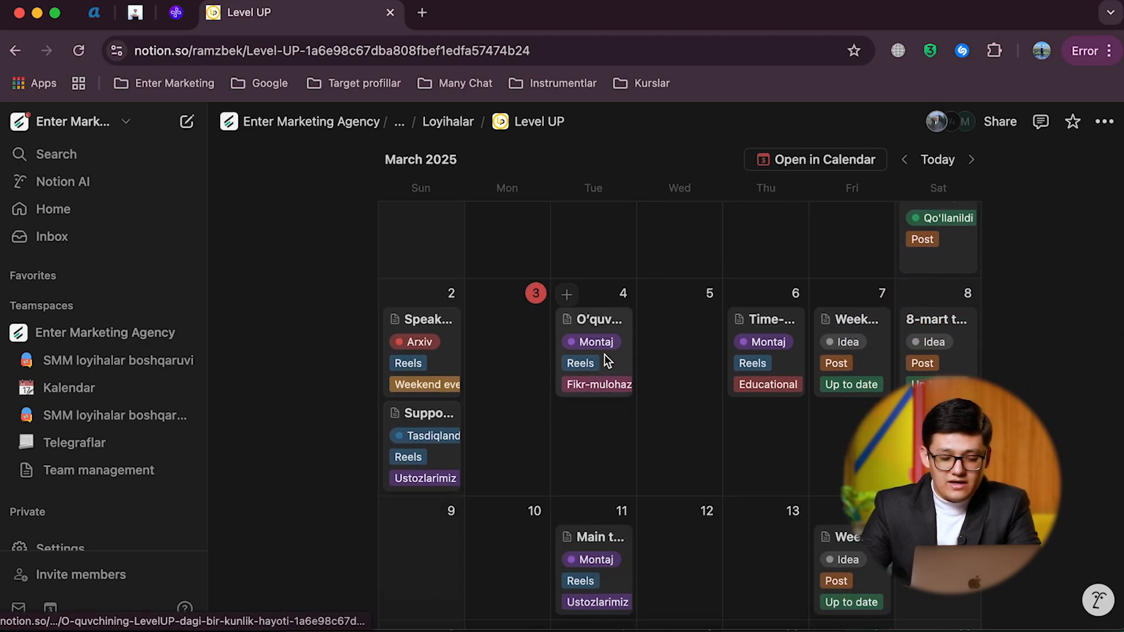
scroll(590, 409, "down", 5)
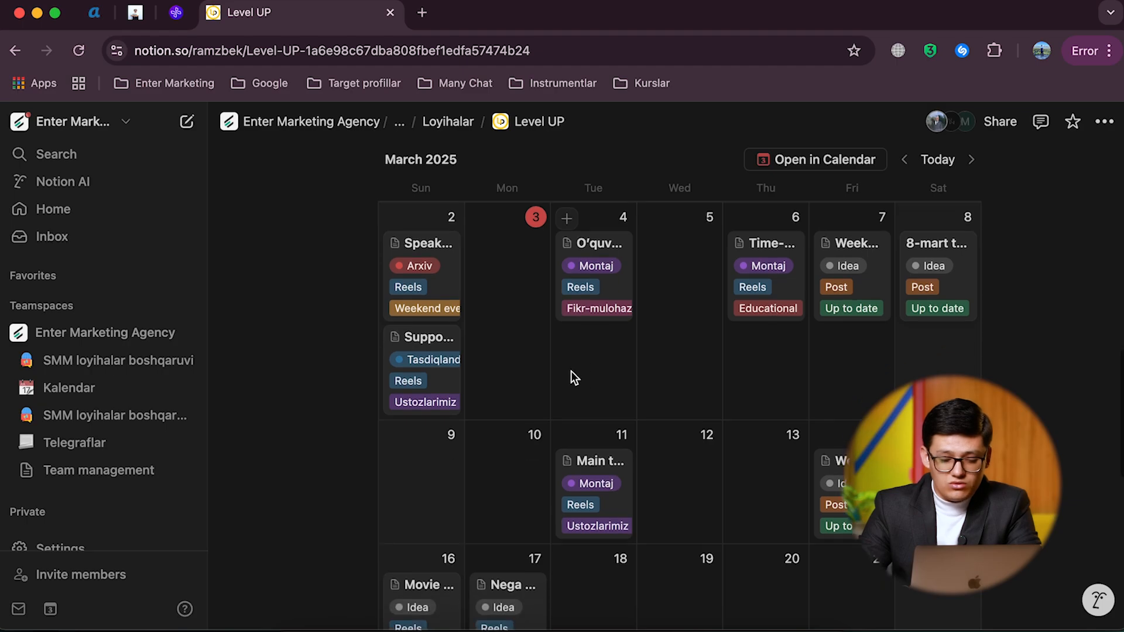
scroll(572, 374, "up", 5)
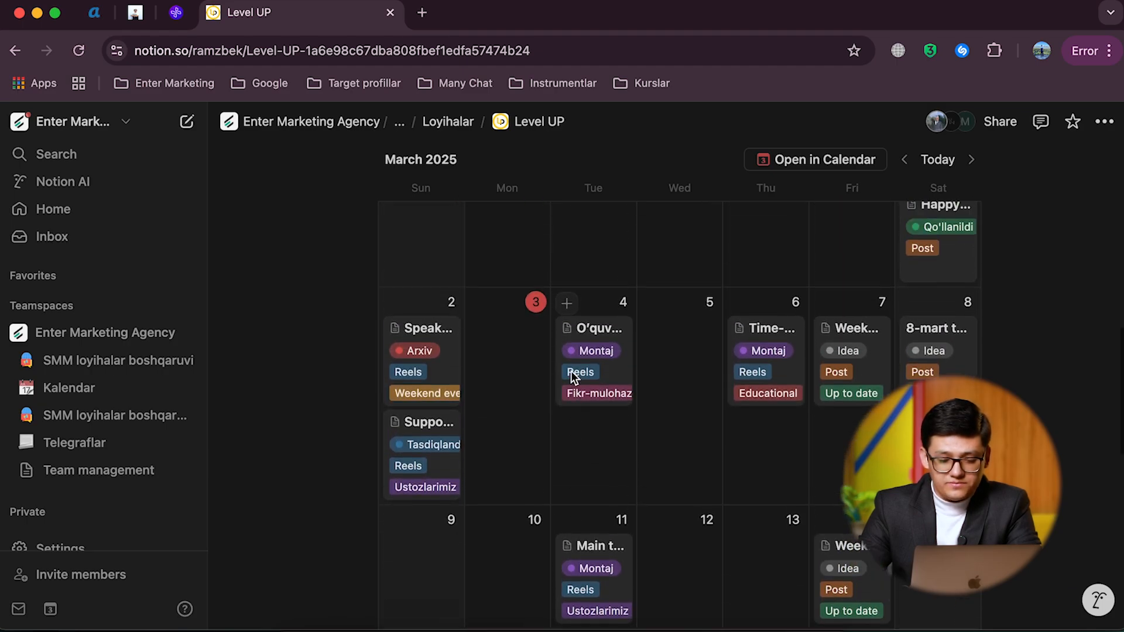
Step: Open the March 4 card O'quvchining LevelUP'dagi bir kunlik hayoti, review its properties and description, and close it
left_click(616, 387)
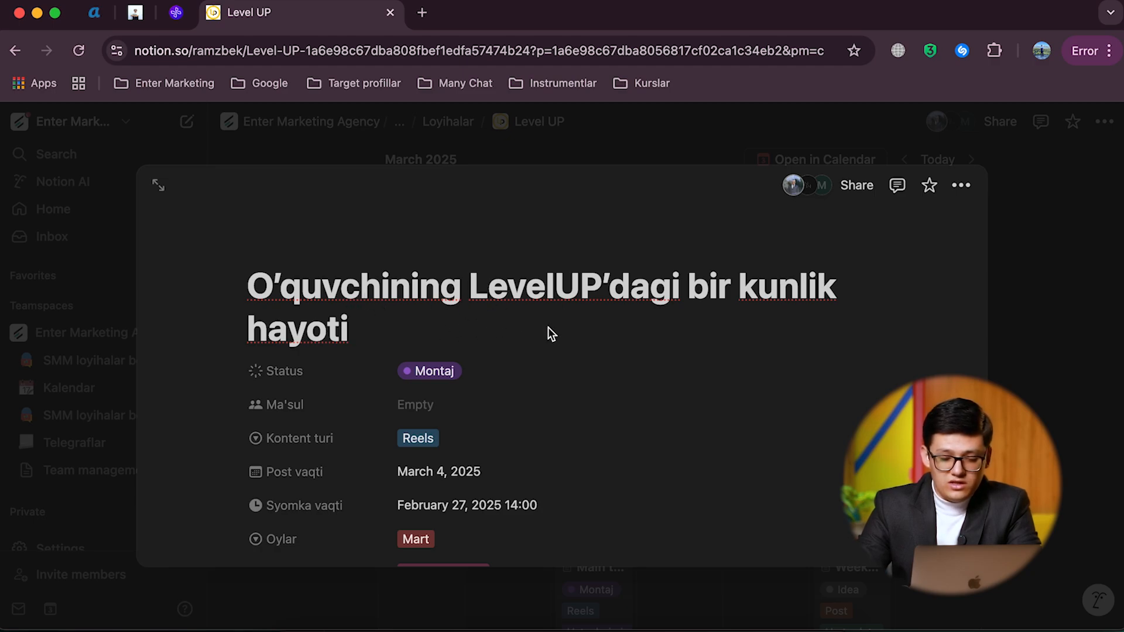
scroll(450, 331, "down", 2)
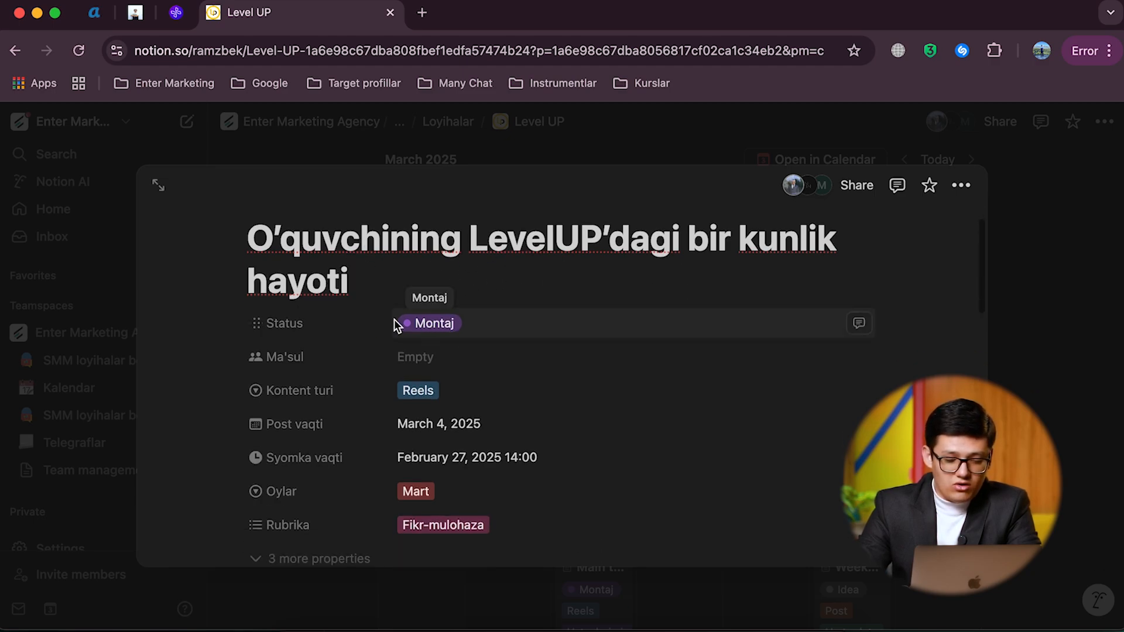
scroll(482, 336, "down", 3)
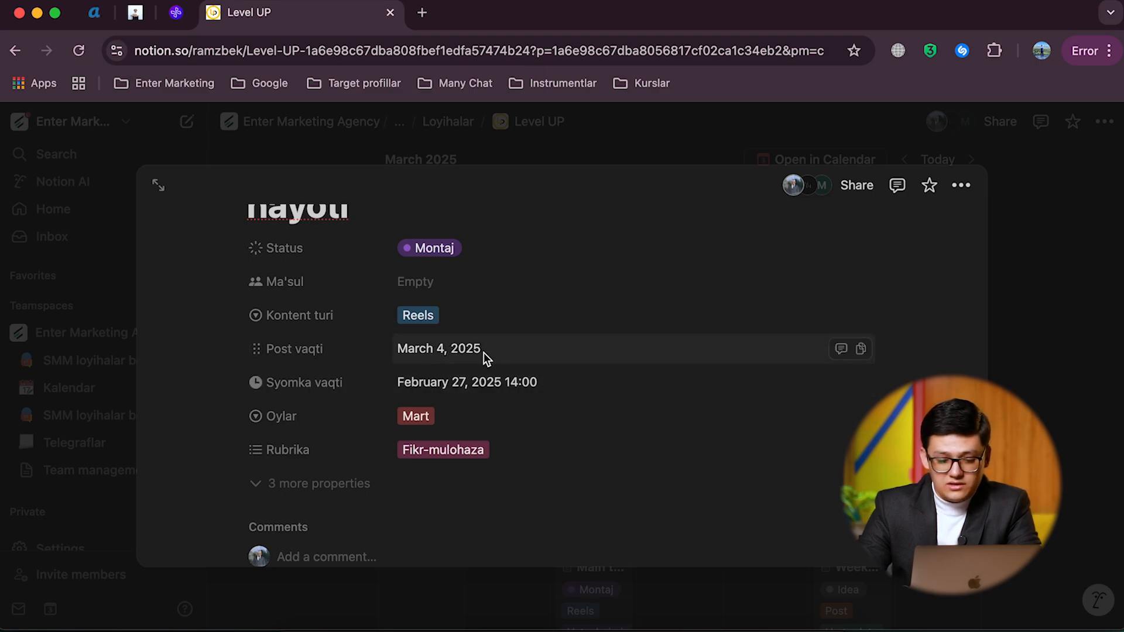
scroll(463, 349, "down", 5)
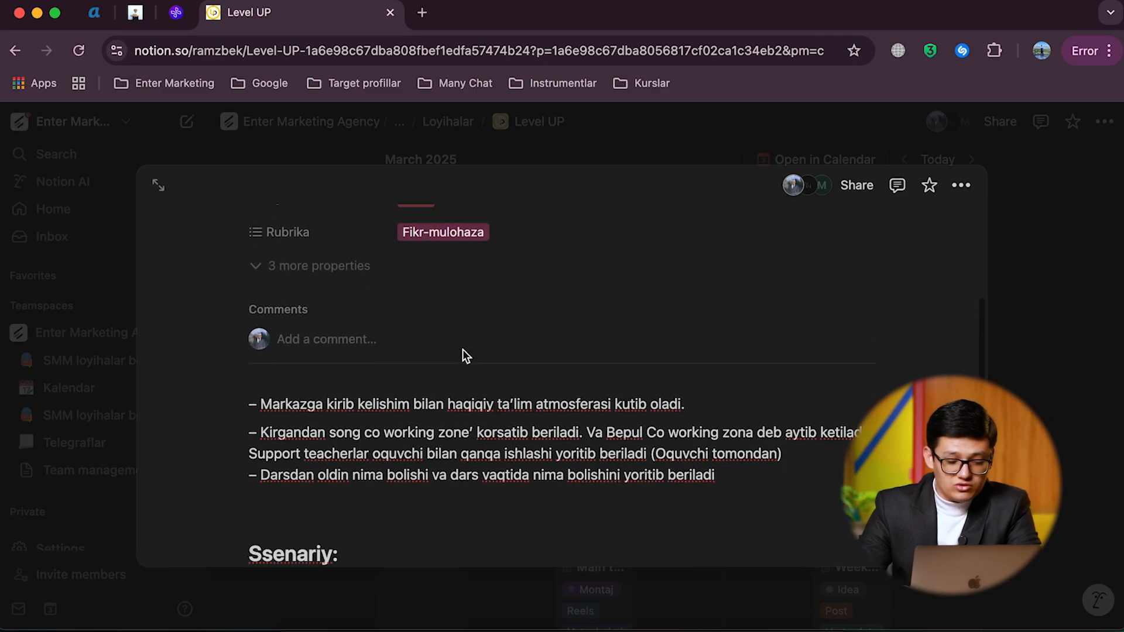
scroll(404, 402, "up", 5)
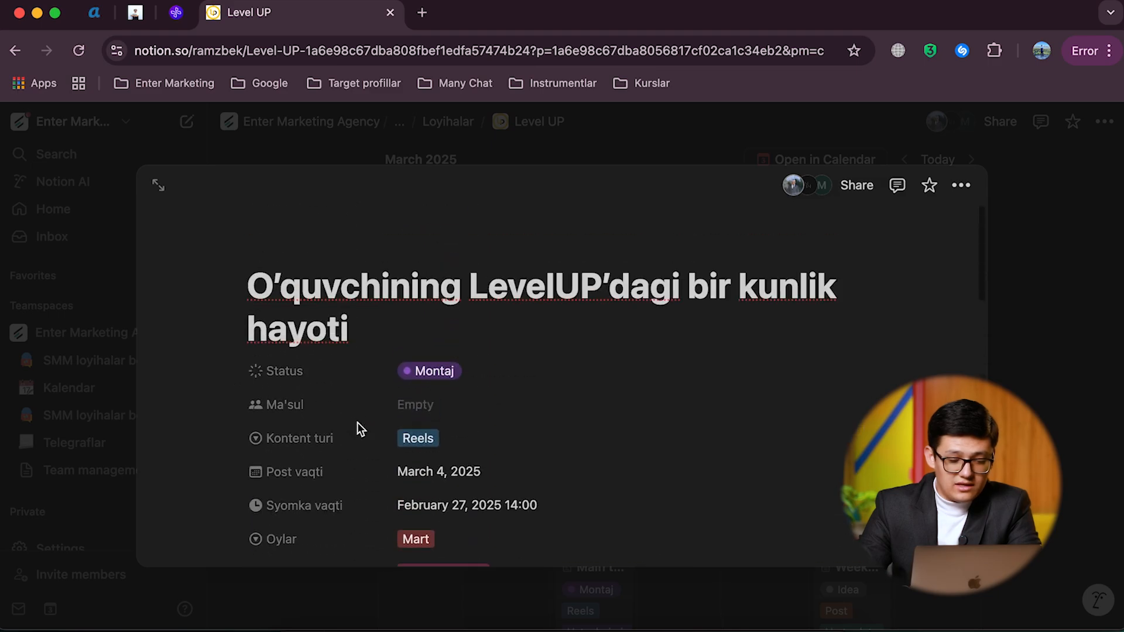
left_click(494, 141)
mouse_move(603, 384)
left_mouse_down()
mouse_move(732, 376)
mouse_move(602, 376)
mouse_move(601, 388)
left_mouse_up()
Step: Switch the Kontent plan database from Calendar to its Board view
scroll(665, 431, "down", 1)
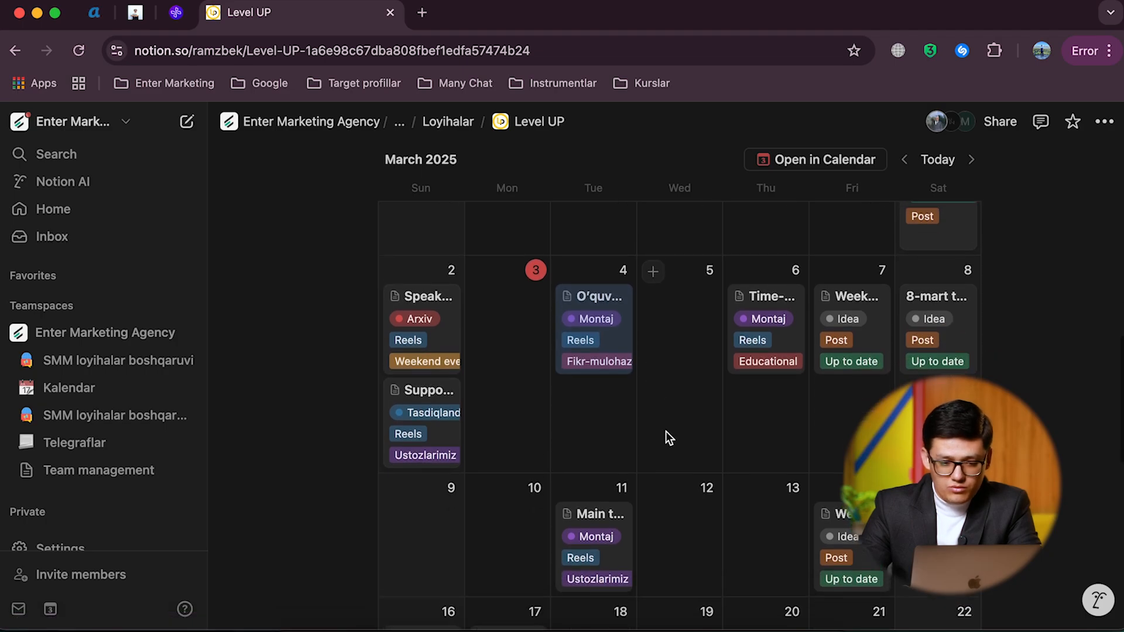
scroll(666, 431, "up", 4)
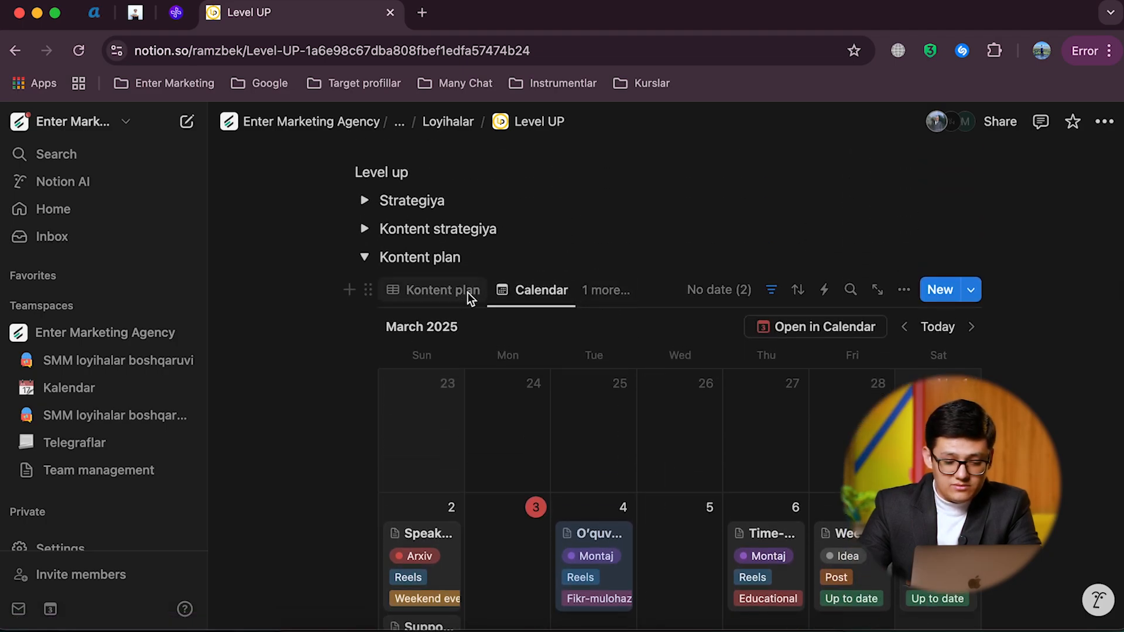
left_click(606, 291)
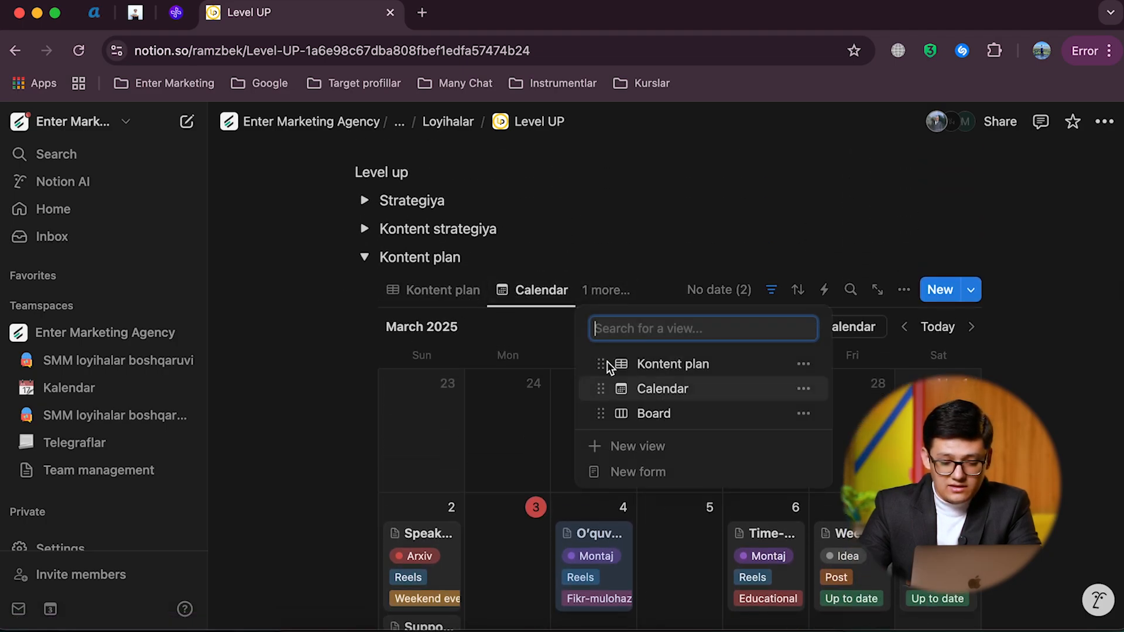
left_click(632, 410)
Step: Examine the Kontent Plan board's status columns and their cards from Arxiv through Qo'llanildi to the hidden groups
scroll(496, 328, "down", 2)
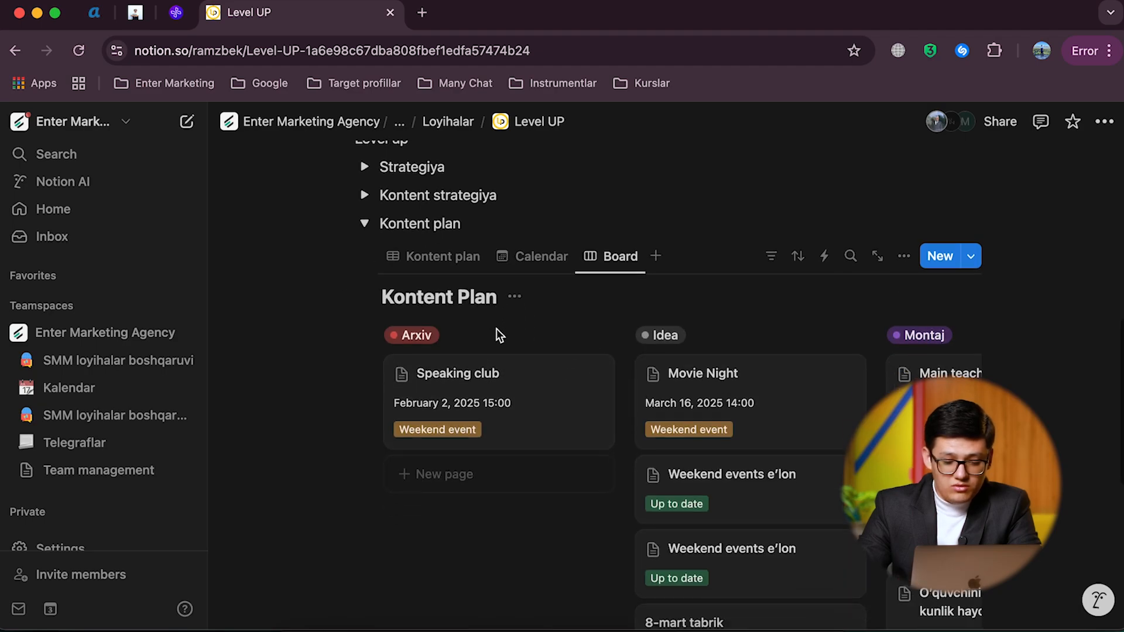
scroll(659, 374, "right", 10)
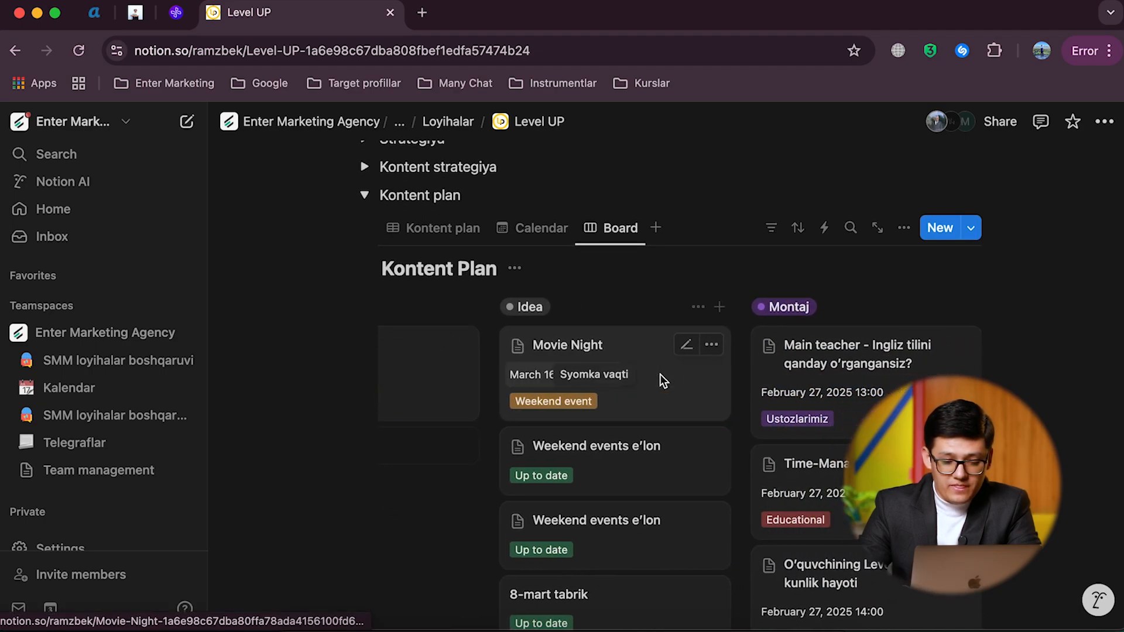
scroll(659, 380, "left", 10)
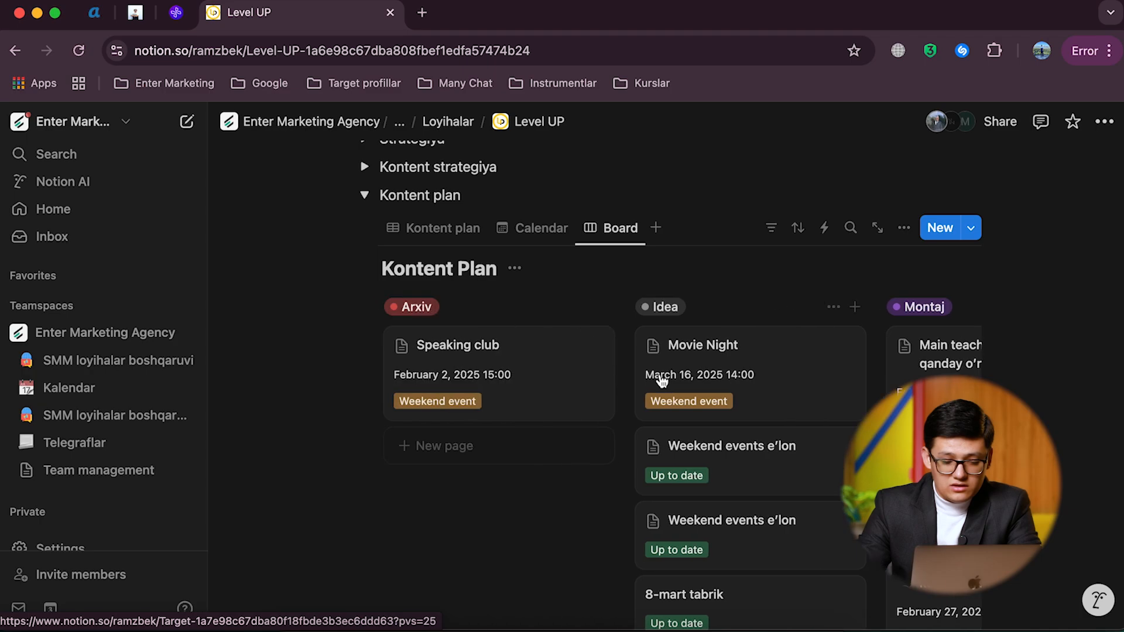
scroll(545, 397, "right", 5)
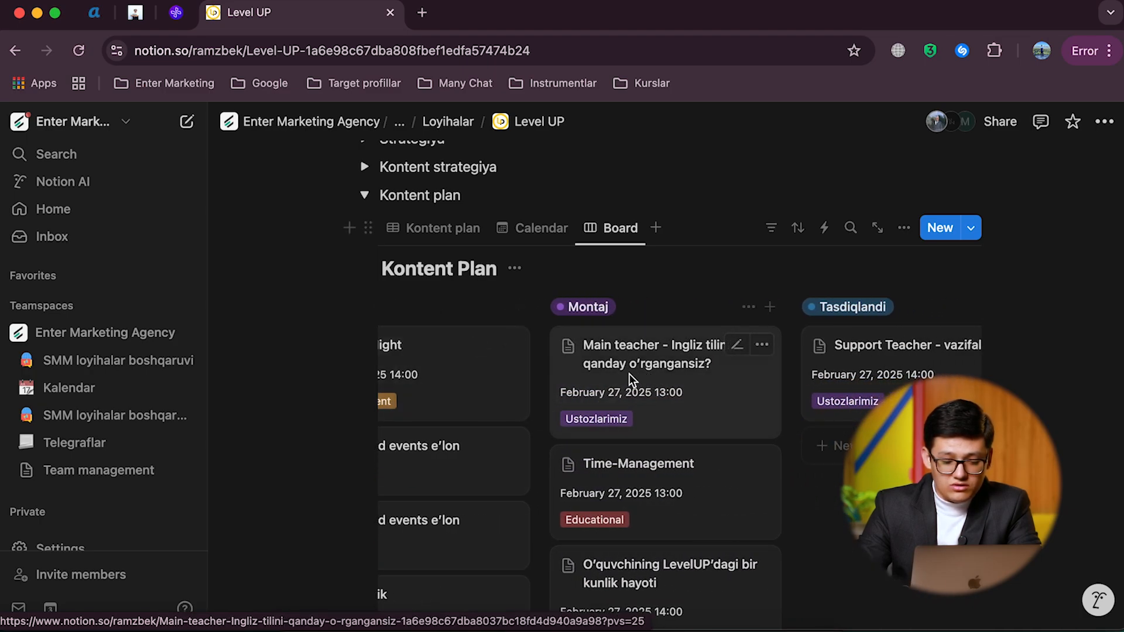
mouse_move(610, 375)
left_mouse_down()
mouse_move(711, 330)
mouse_move(828, 358)
mouse_move(592, 359)
mouse_move(604, 338)
mouse_move(595, 326)
mouse_move(620, 369)
left_mouse_up()
scroll(620, 369, "right", 5)
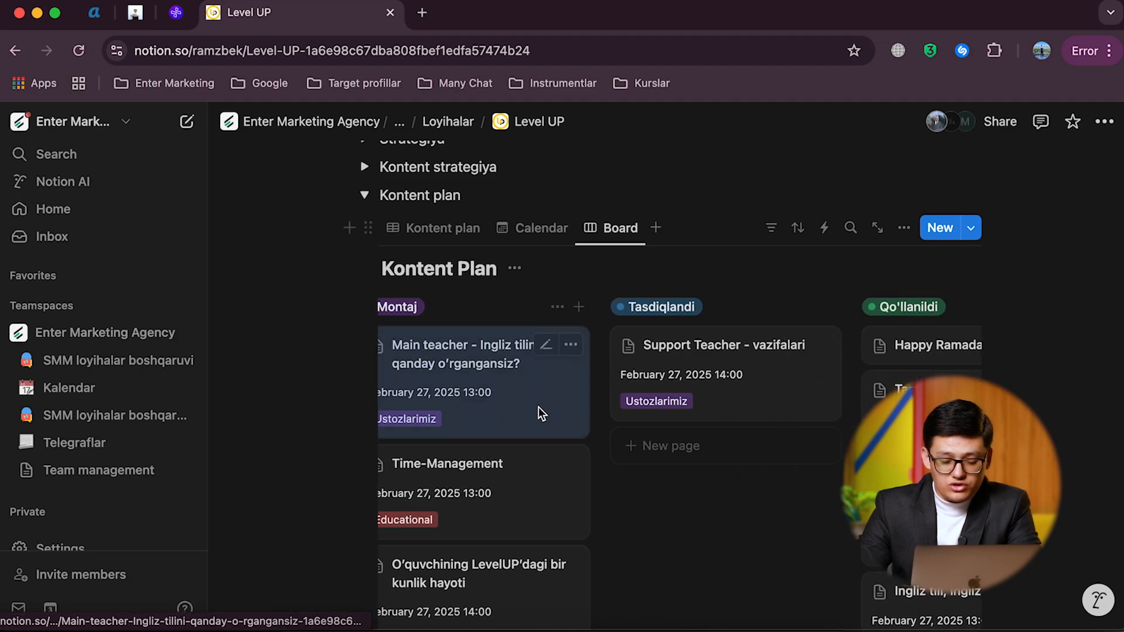
scroll(538, 410, "right", 4)
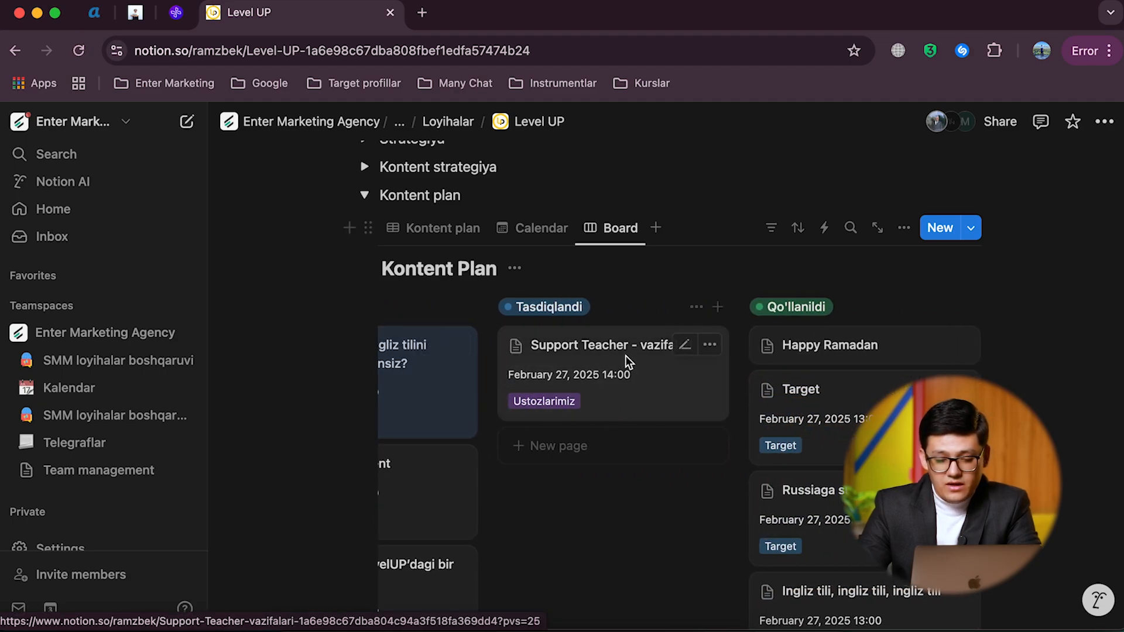
mouse_move(625, 356)
left_mouse_down()
mouse_move(798, 336)
mouse_move(609, 346)
mouse_move(613, 369)
left_mouse_up()
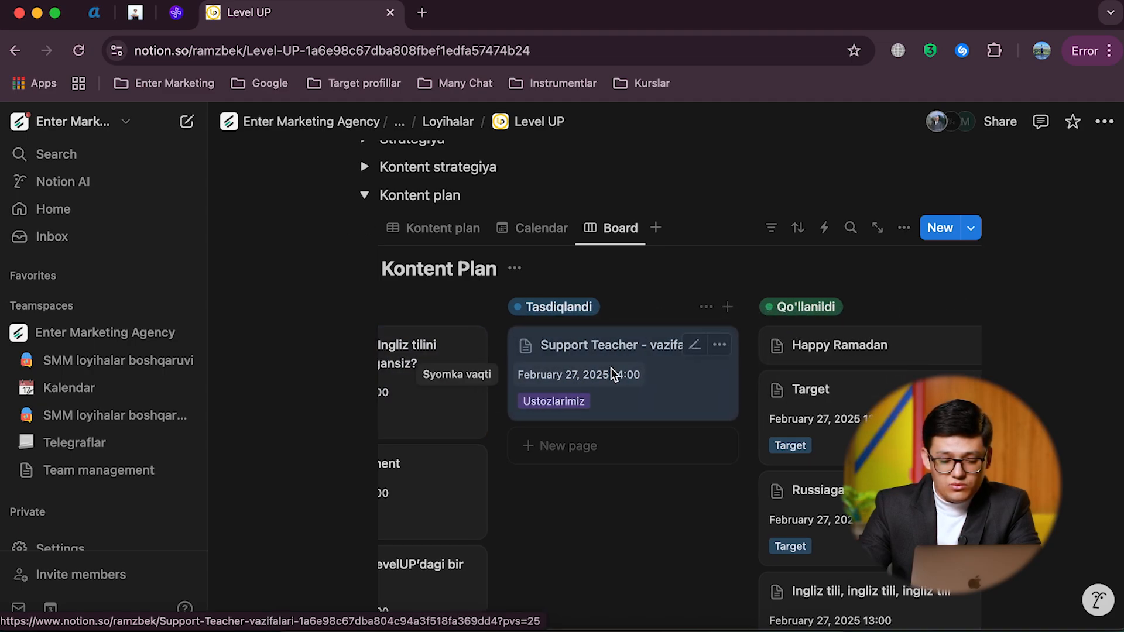
scroll(610, 368, "right", 5)
scroll(610, 368, "left", 9)
scroll(611, 368, "left", 5)
scroll(611, 367, "right", 10)
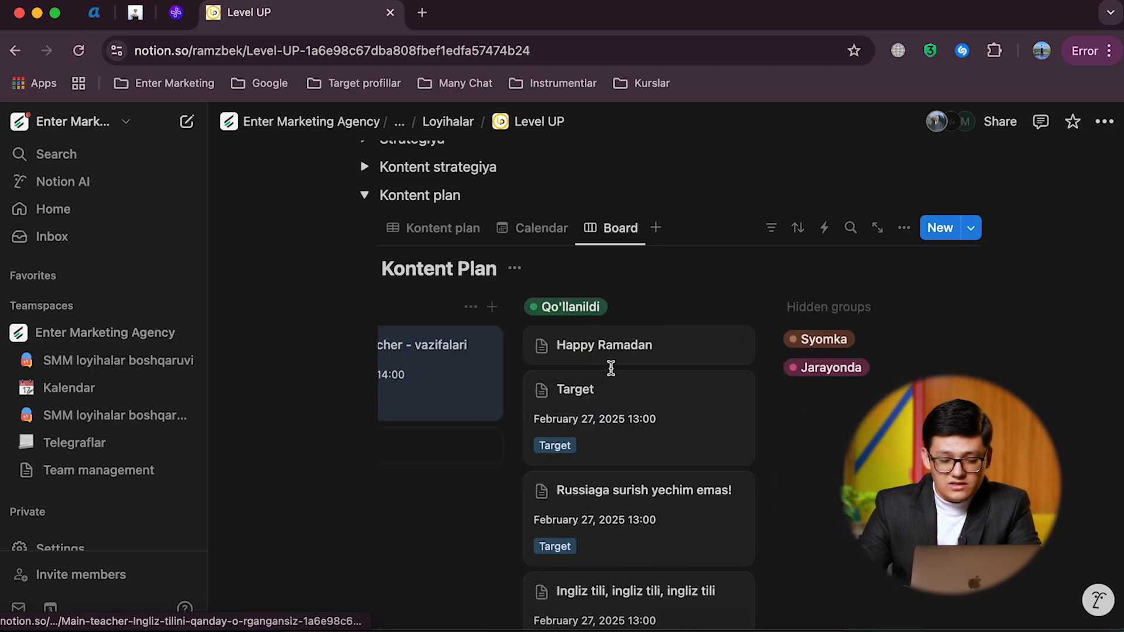
Step: Unhide the Syomka and Jarayonda groups on the Kontent Plan board
left_click(835, 340)
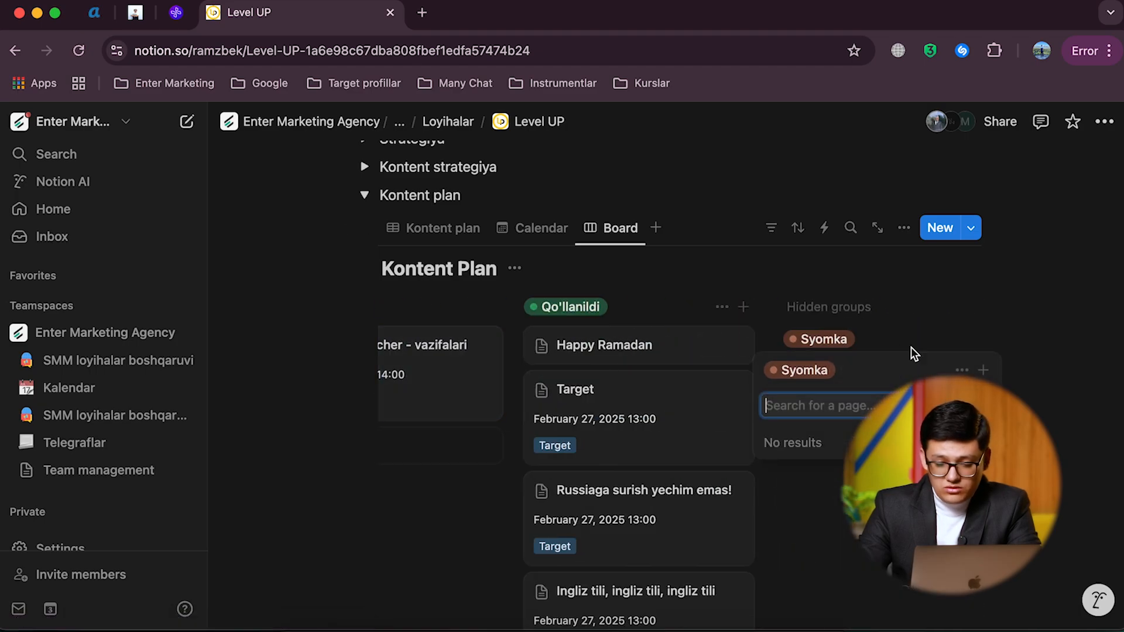
left_click(961, 371)
left_click(943, 421)
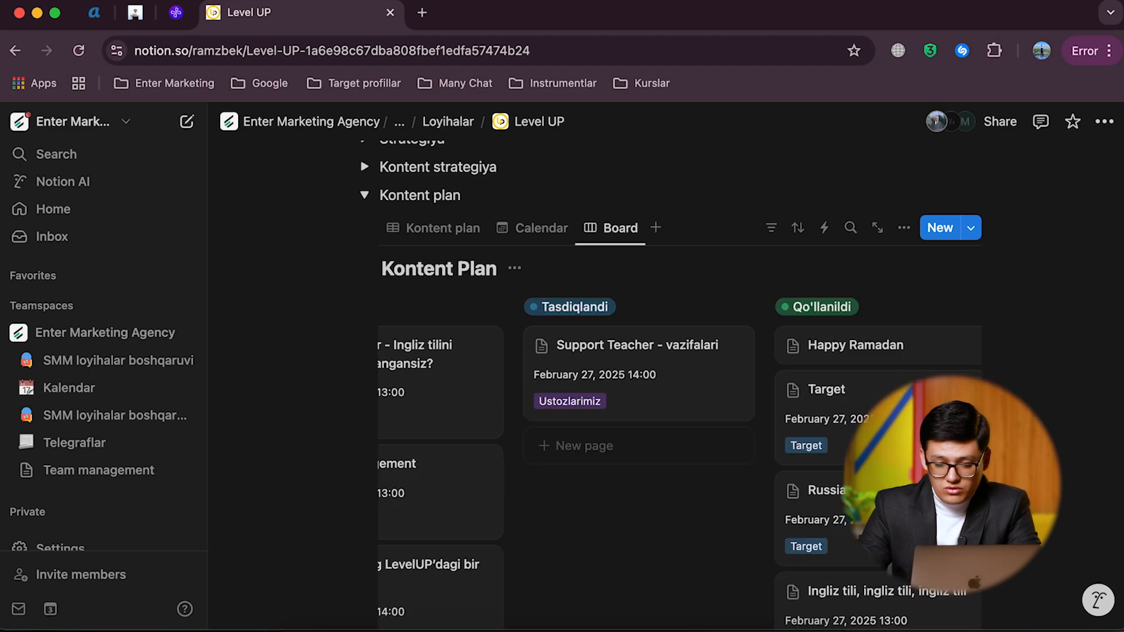
scroll(859, 380, "right", 5)
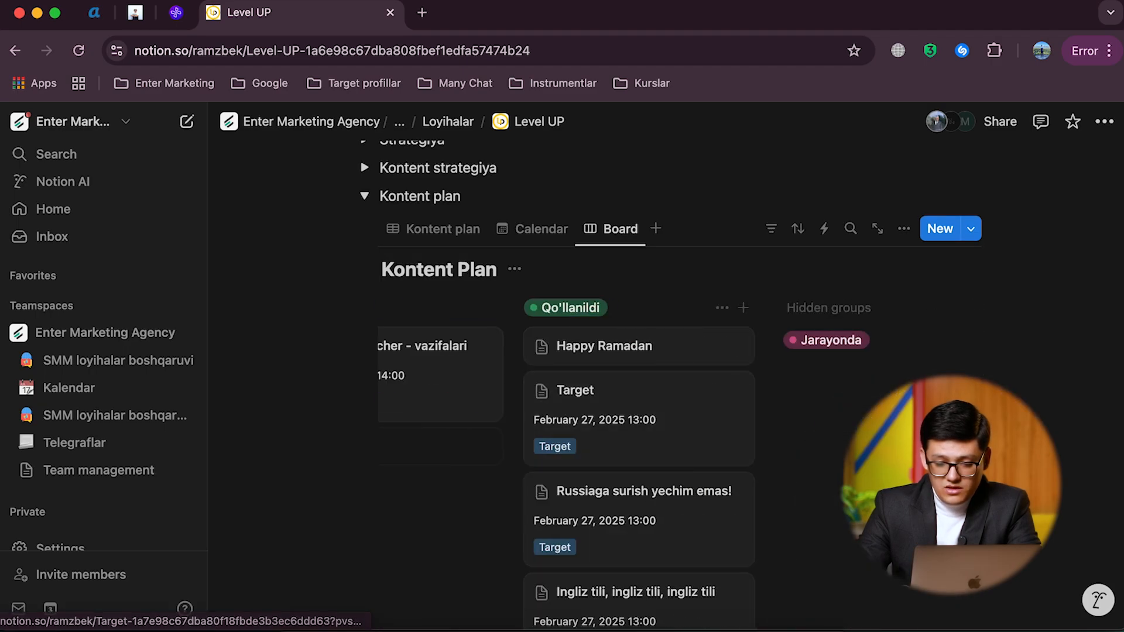
left_click(860, 338)
left_click(962, 371)
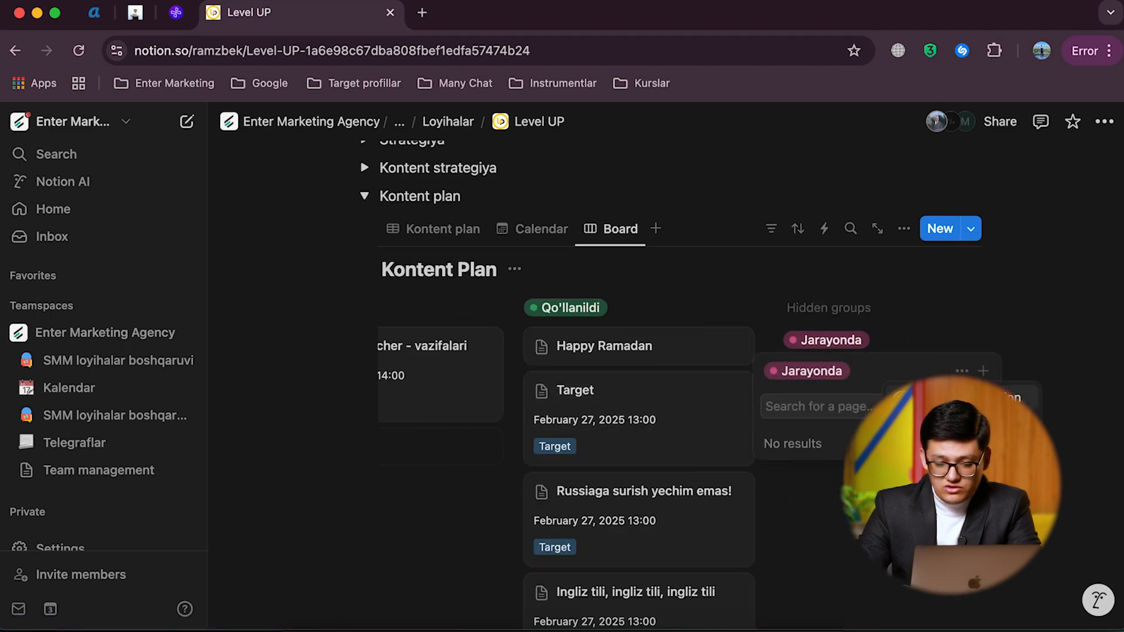
left_click(944, 423)
Step: Review the board's full sequence of status columns from Arxiv to Qo'llanildi, and collapse the Kontent plan toggle
scroll(693, 397, "left", 12)
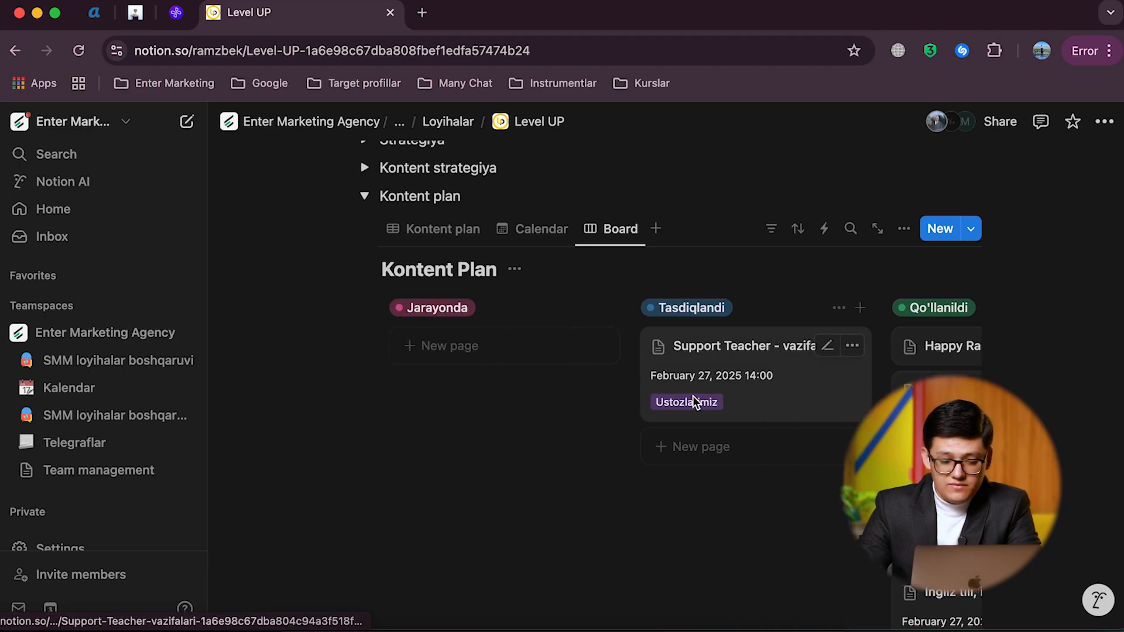
scroll(693, 397, "left", 8)
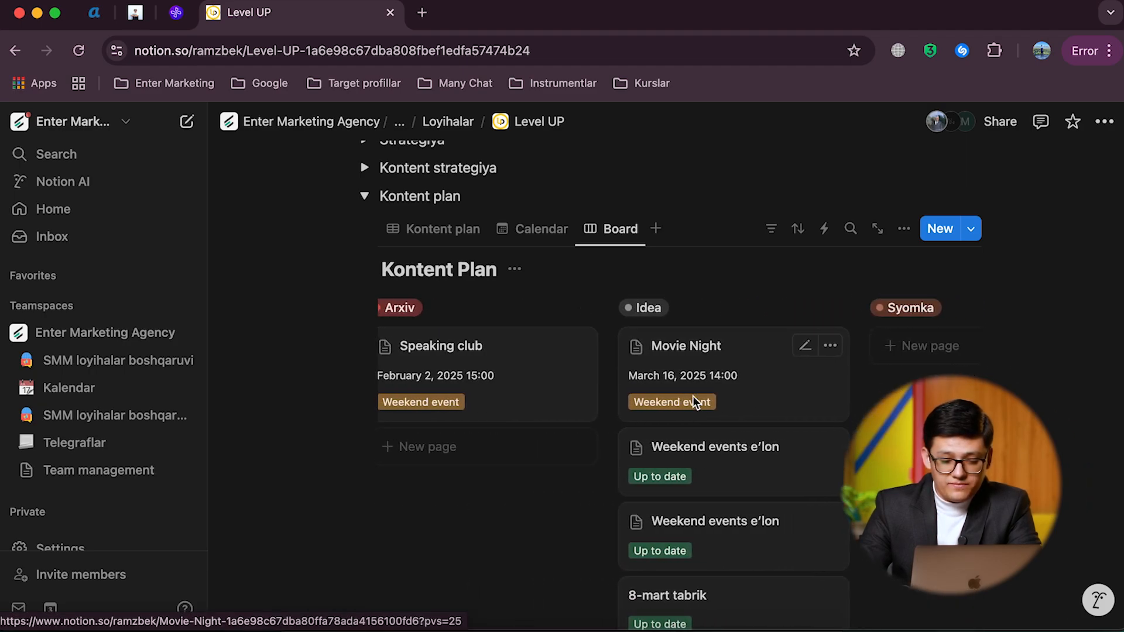
scroll(693, 397, "right", 8)
scroll(559, 418, "right", 5)
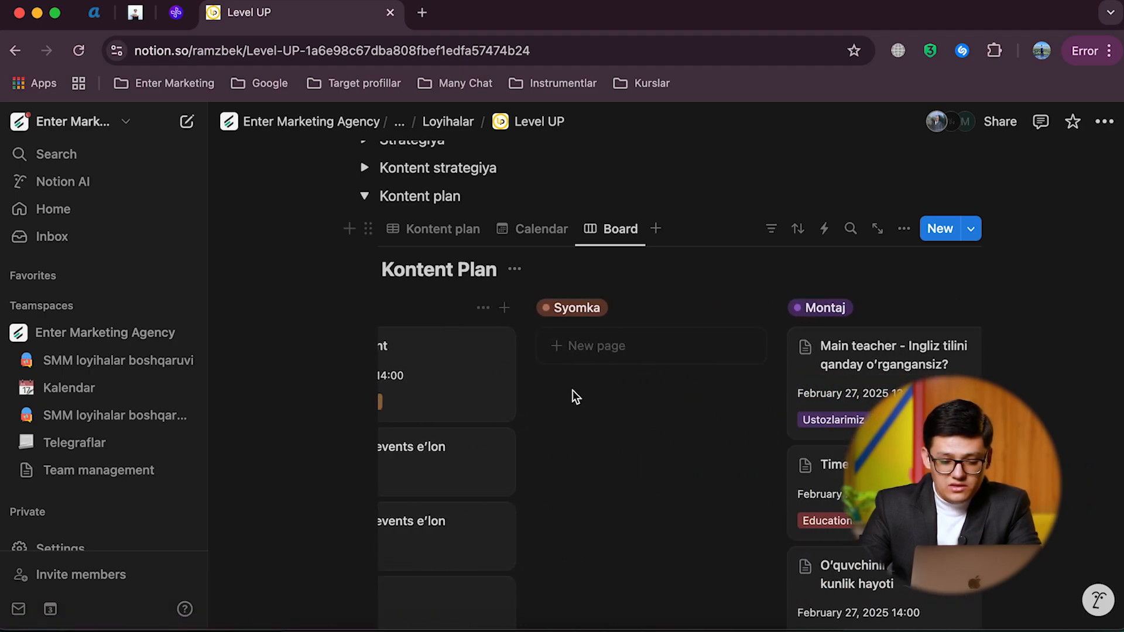
scroll(600, 376, "right", 15)
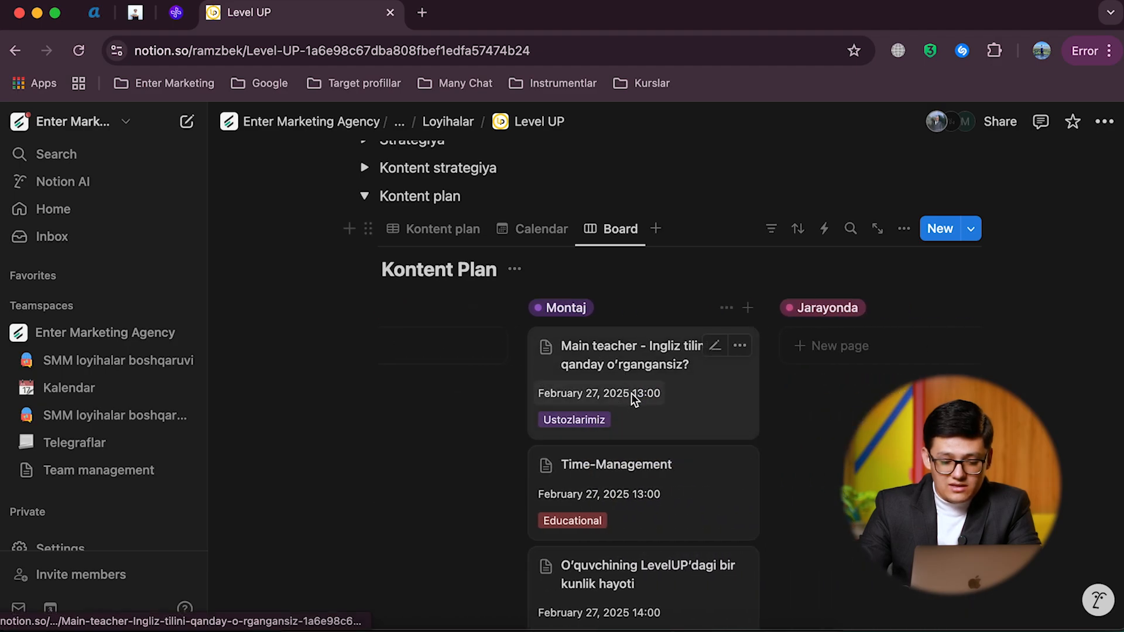
scroll(631, 399, "right", 5)
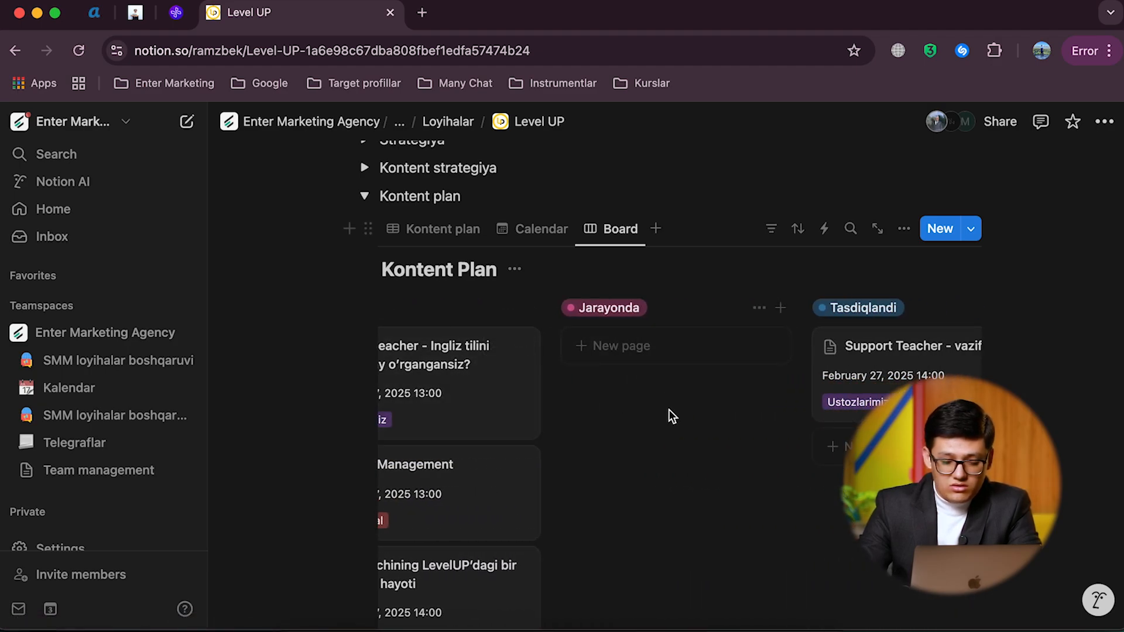
scroll(659, 404, "right", 8)
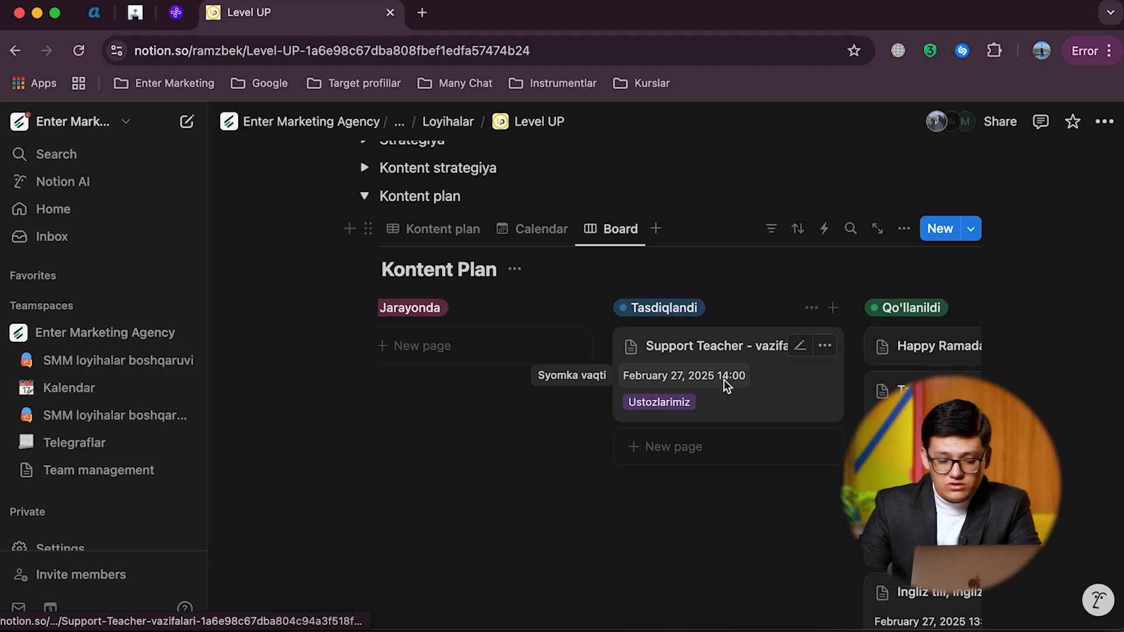
scroll(723, 379, "right", 5)
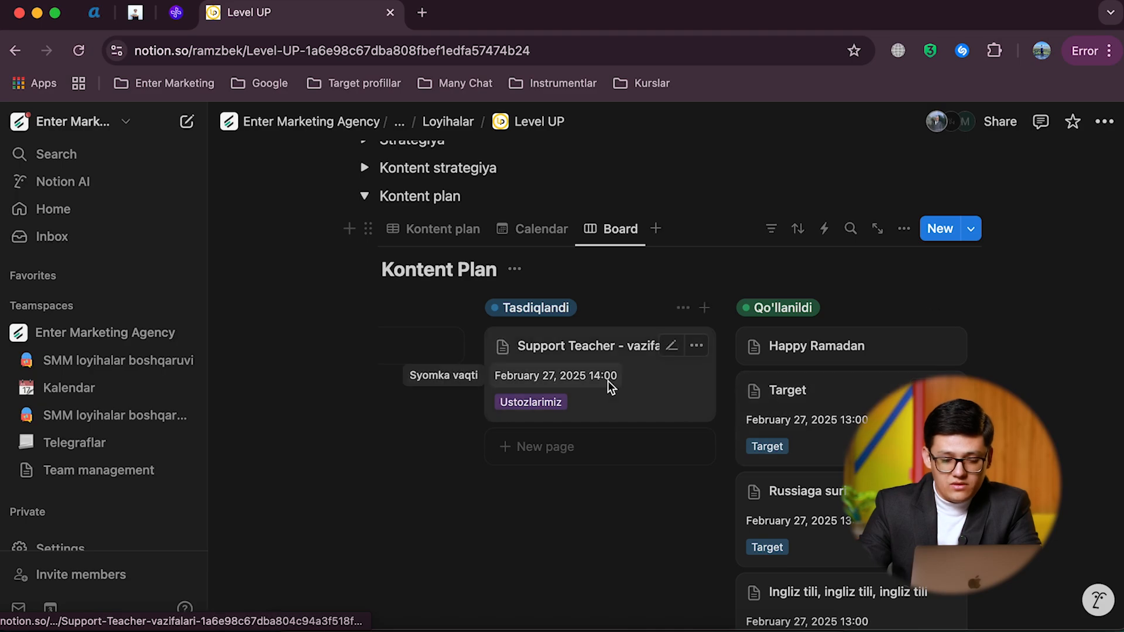
scroll(607, 382, "left", 20)
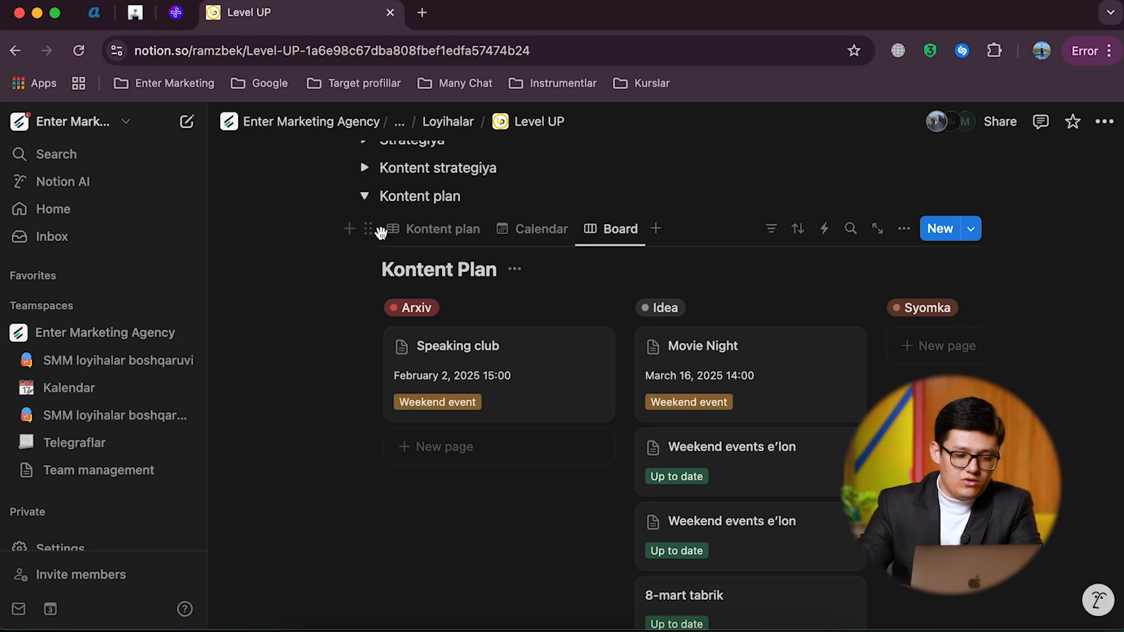
left_click(363, 196)
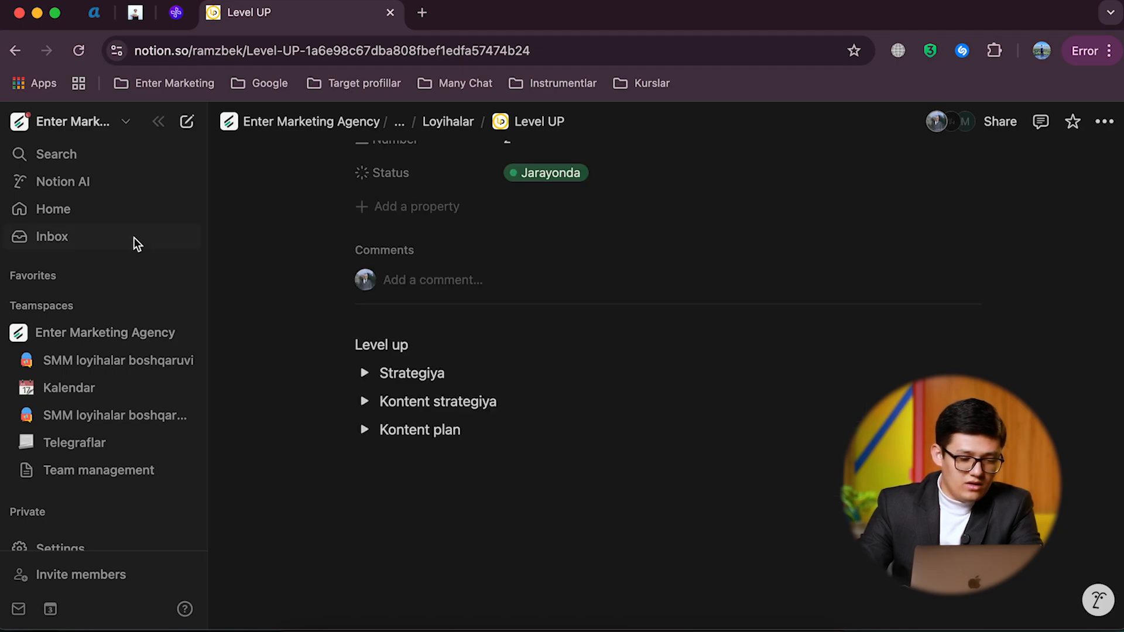
Step: Switch from the Enter Marketing workspace to the personal Notion workspace under the second account
left_click(65, 304)
left_click(77, 124)
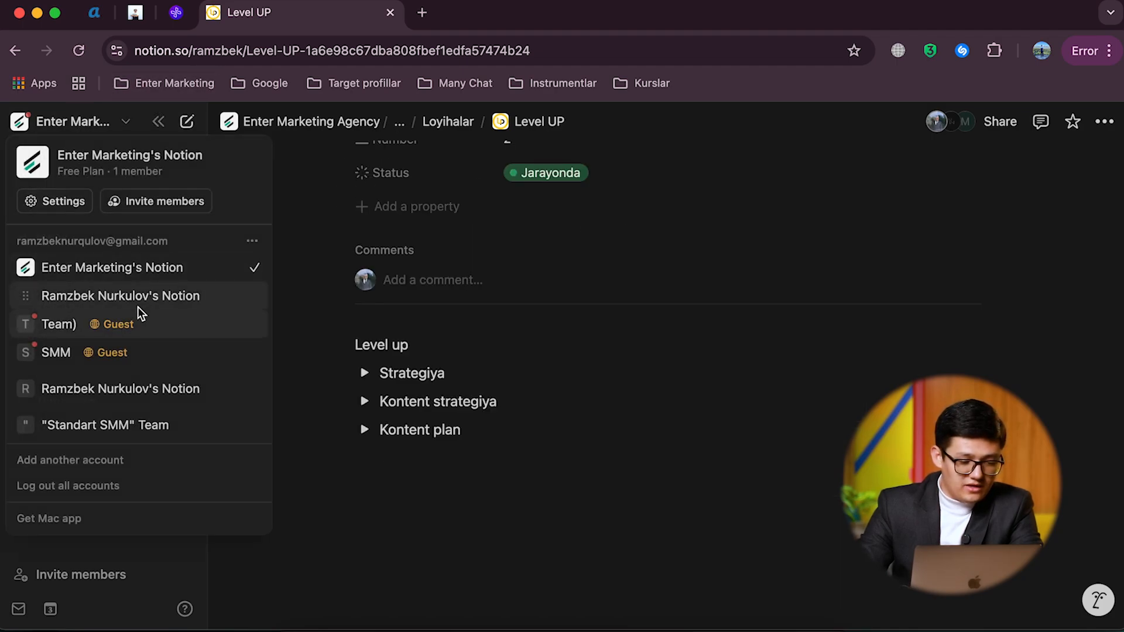
scroll(119, 397, "down", 2)
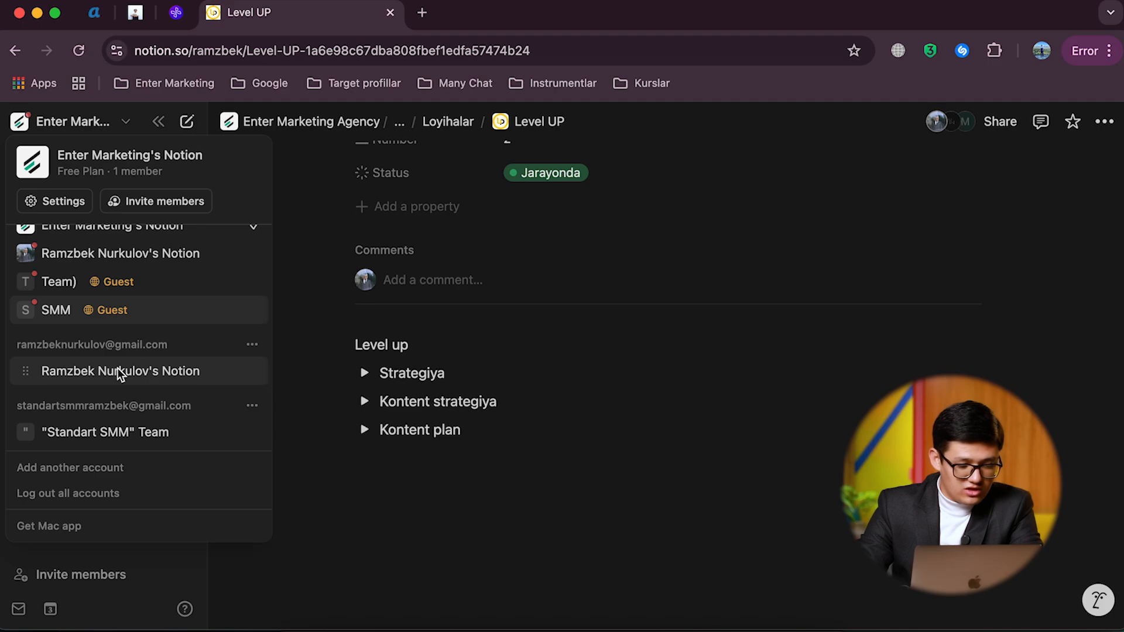
left_click(121, 374)
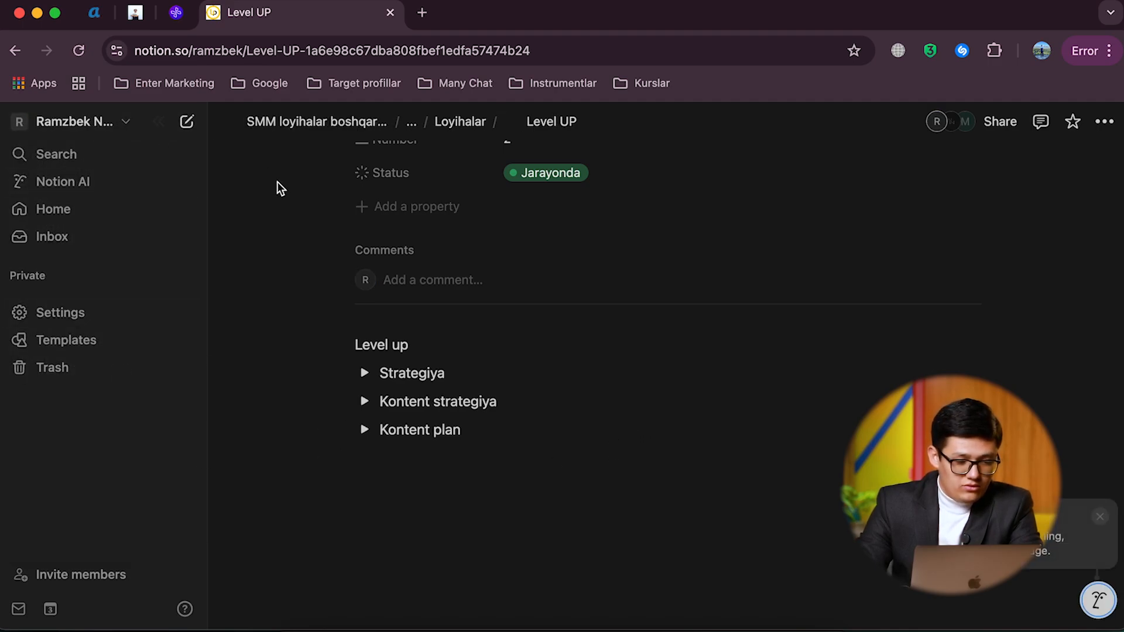
scroll(281, 199, "up", 5)
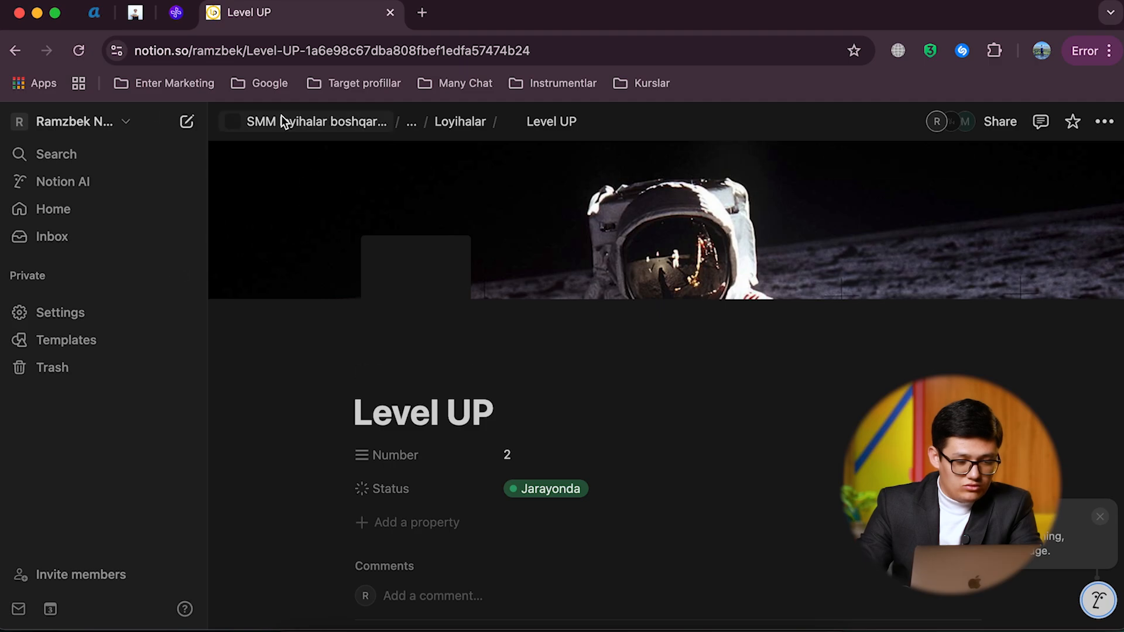
left_click(265, 123)
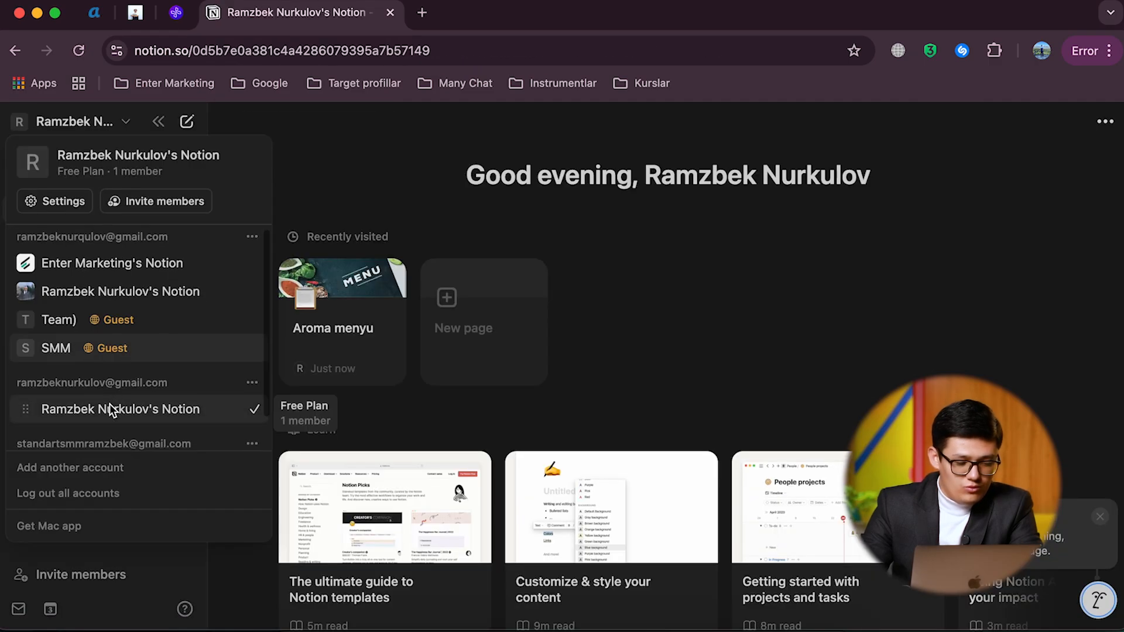
left_click(116, 370)
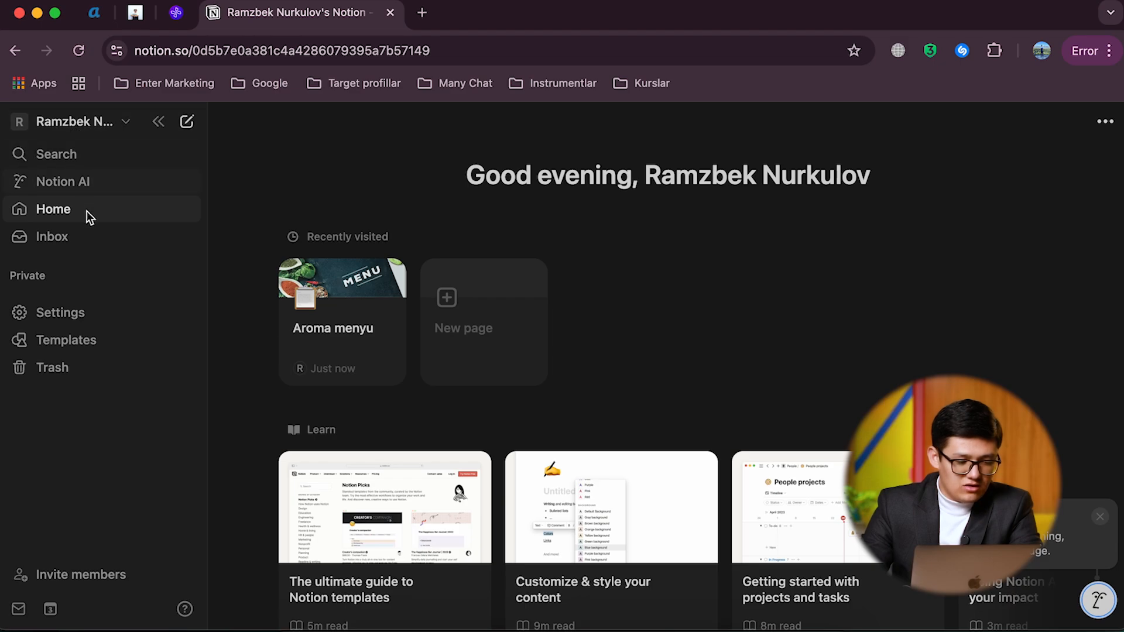
Step: Create a teamspace named Enter Marketing Agency from the workspace's teamspace settings, skipping the member invitations
left_click(82, 311)
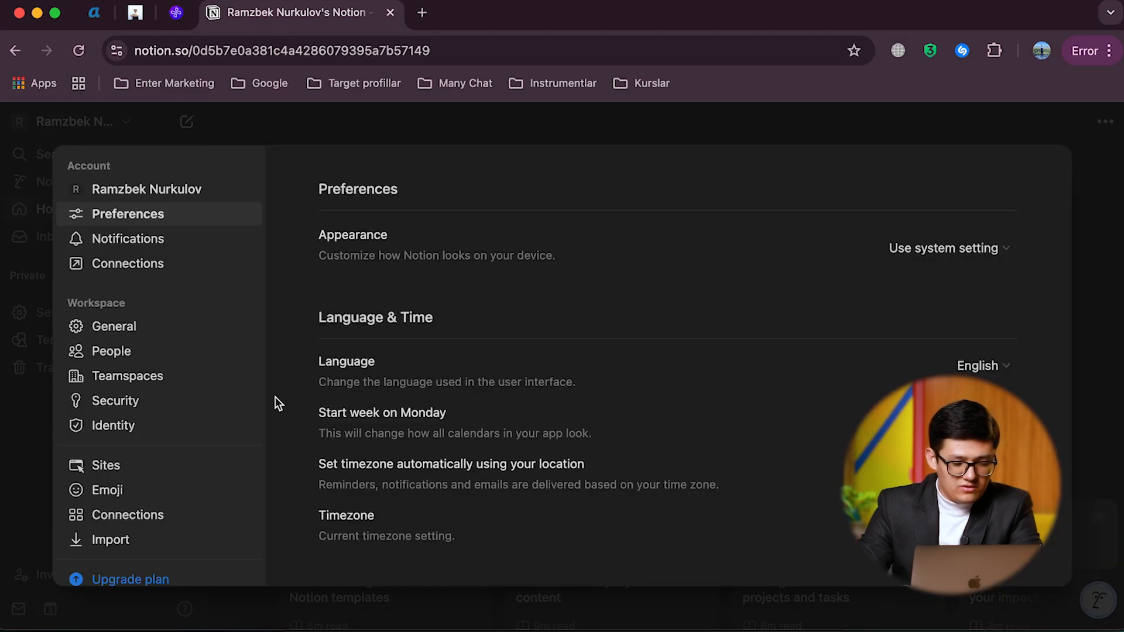
left_click(147, 380)
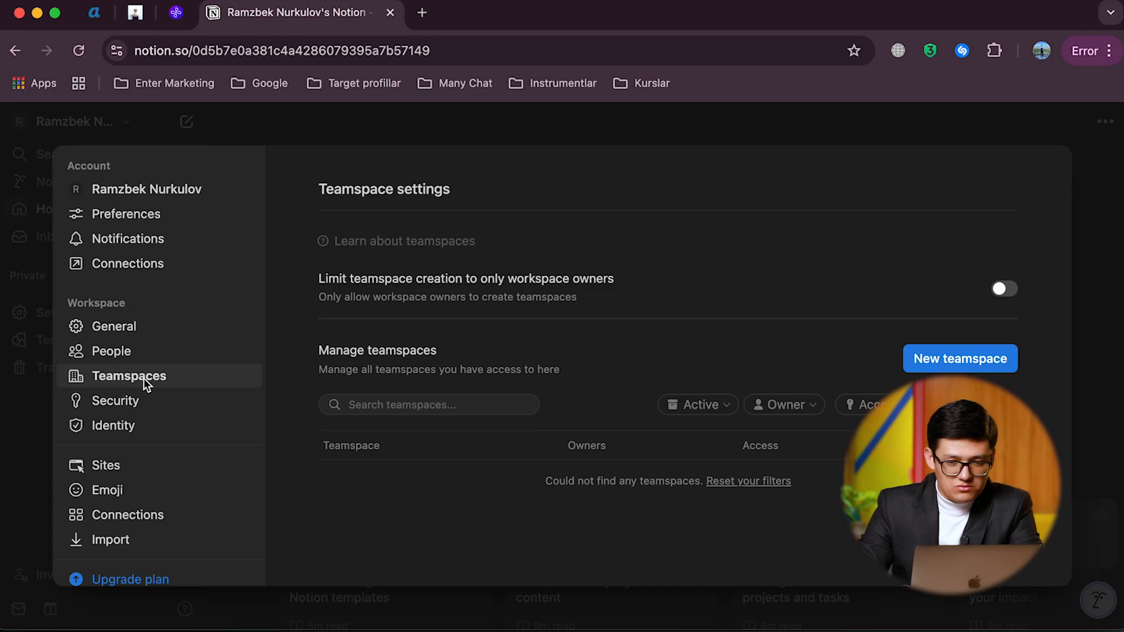
left_click(963, 360)
left_click(455, 347)
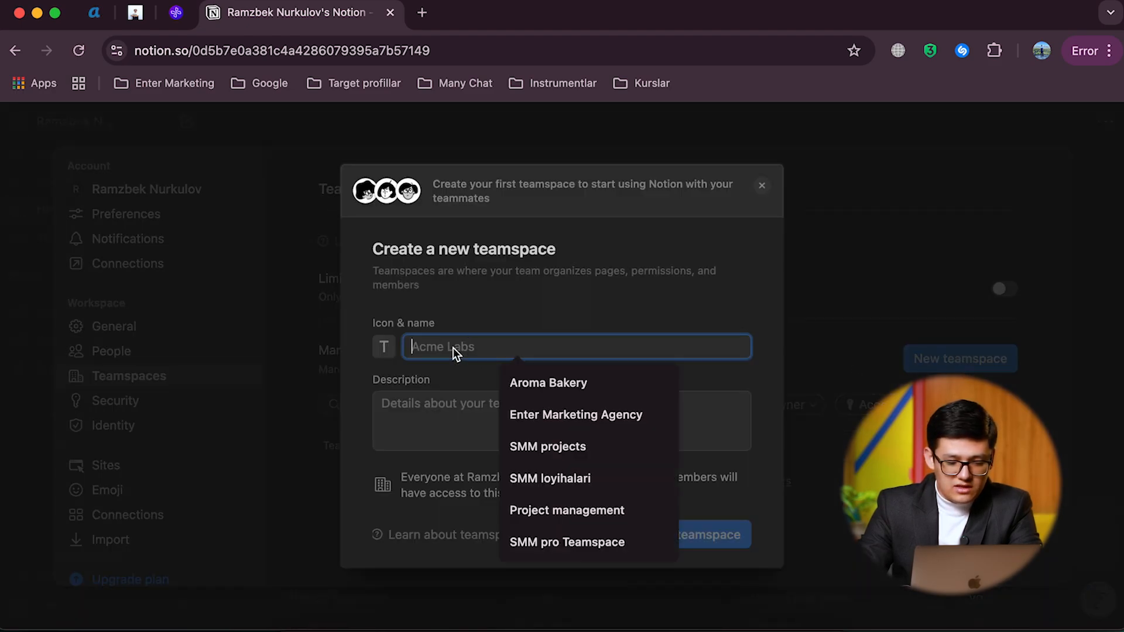
left_click(452, 393)
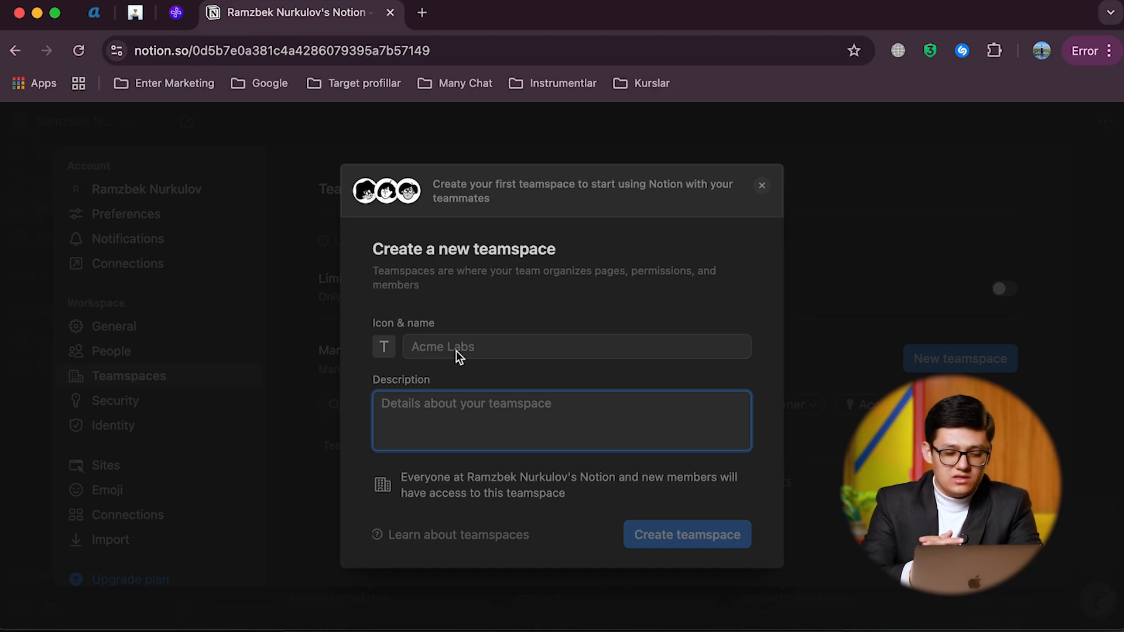
left_click(455, 350)
type("Enter Marketing Agency")
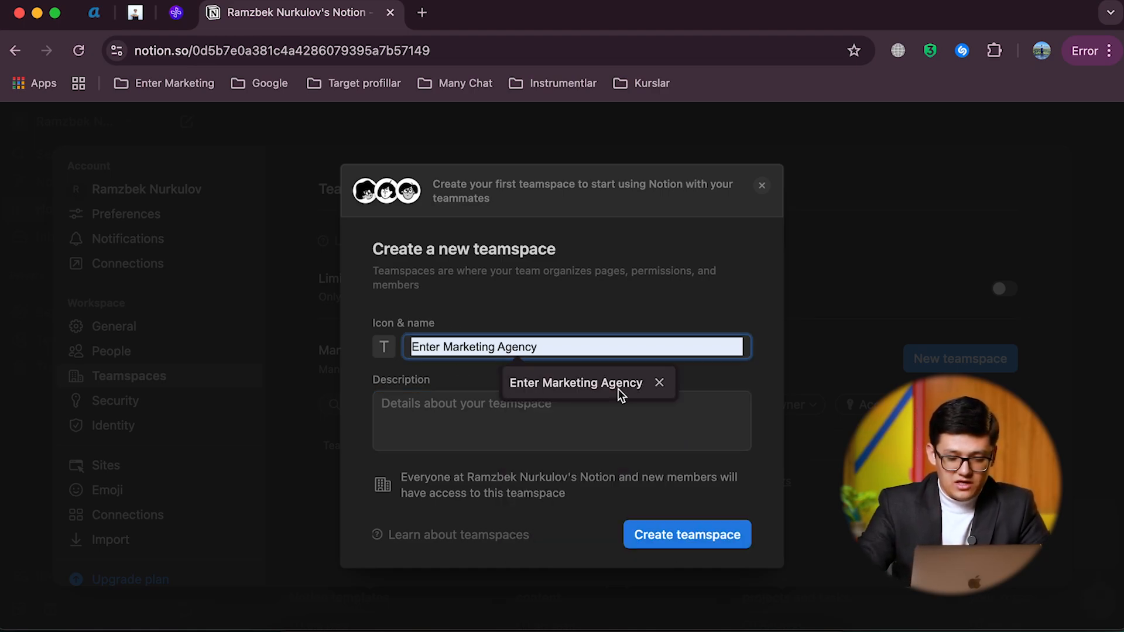
left_click(617, 387)
left_click(411, 364)
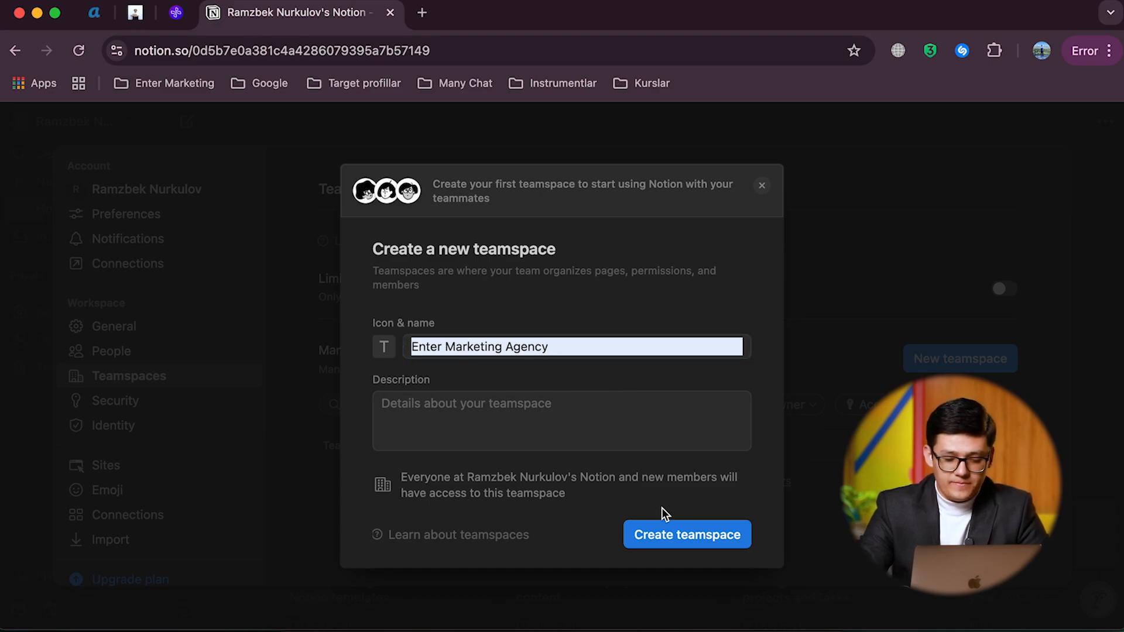
left_click(662, 532)
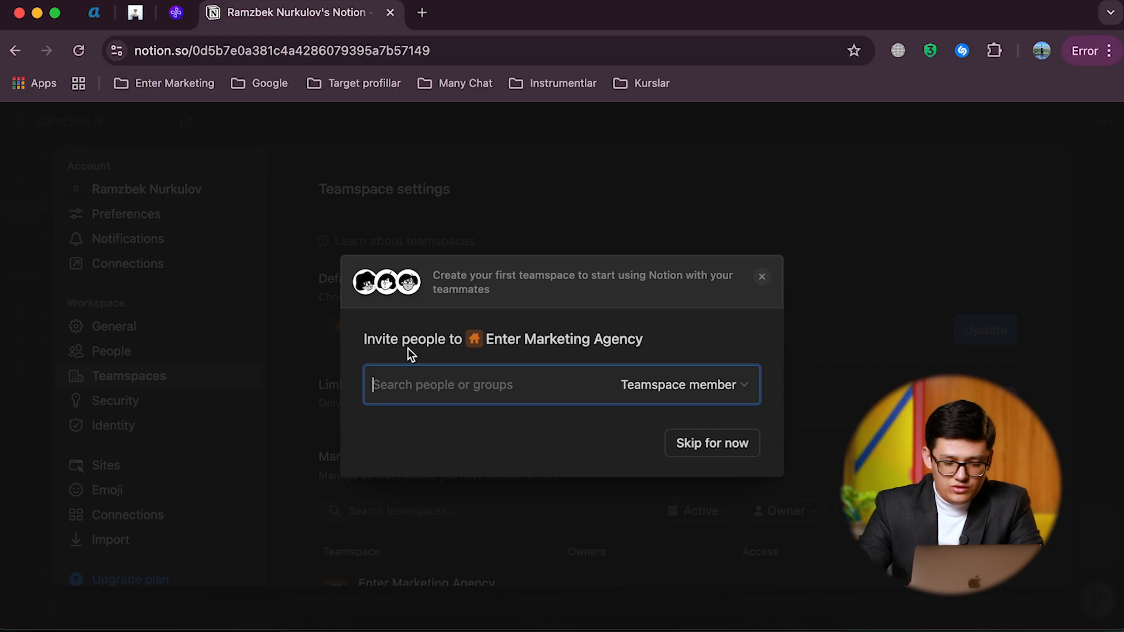
left_click(699, 444)
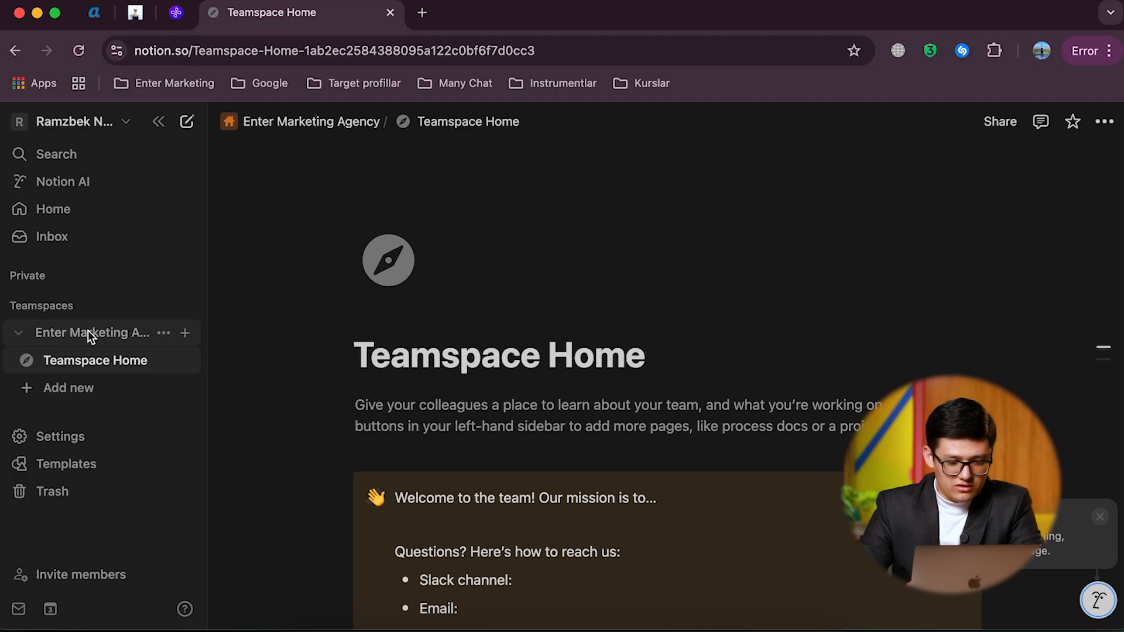
Step: Add an empty page to the Enter Marketing Agency teamspace
left_click(88, 330)
left_click(40, 331)
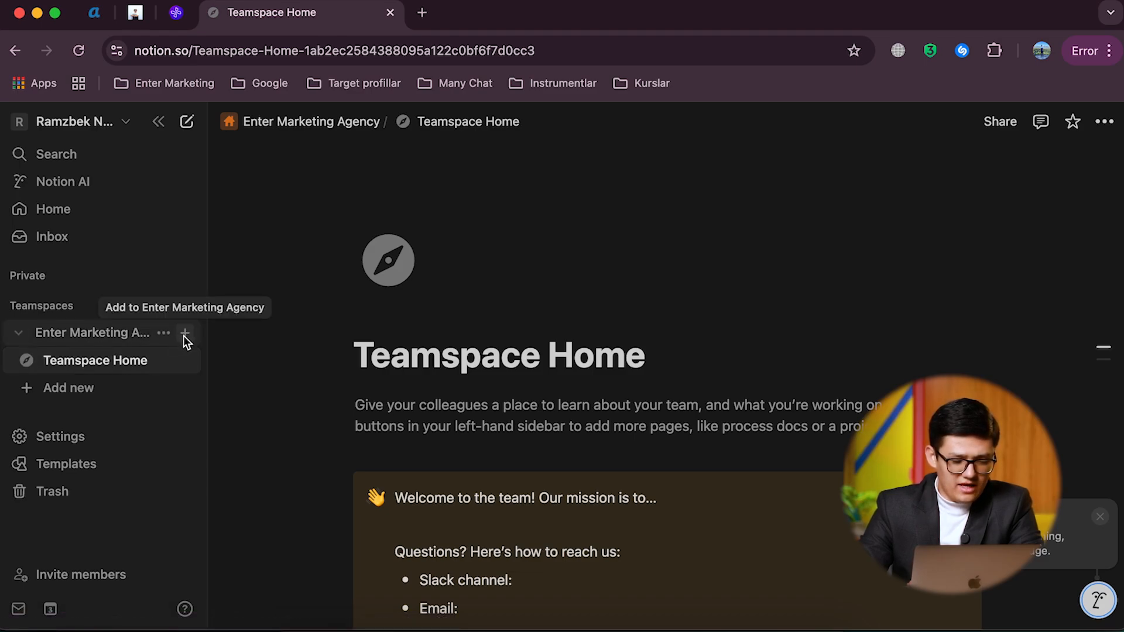
left_click(184, 334)
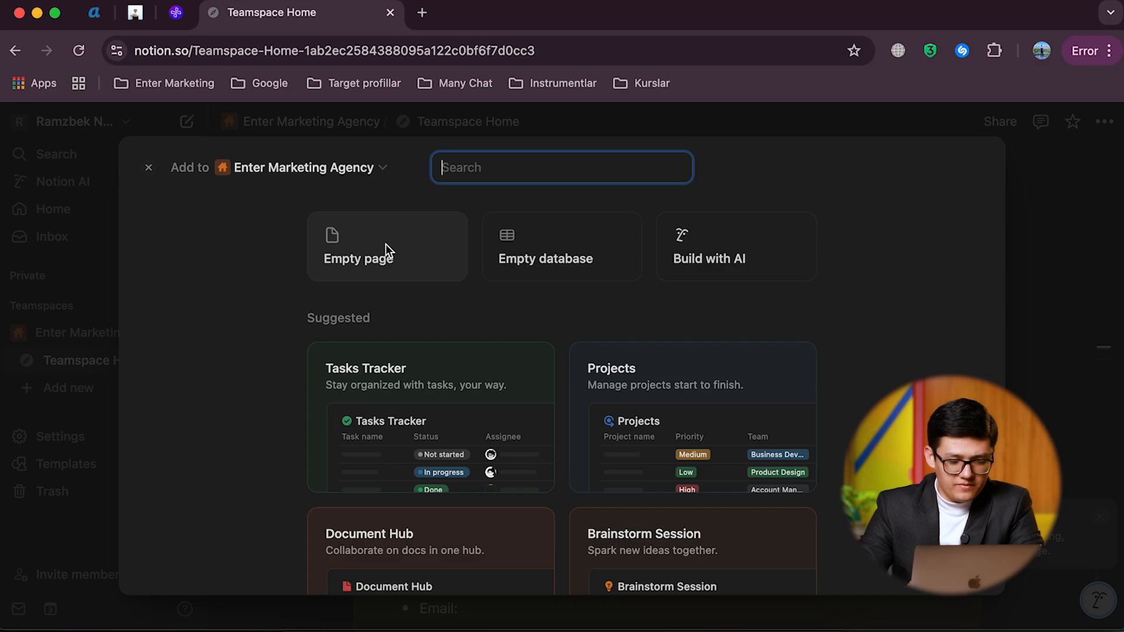
left_click(387, 245)
left_click(71, 389)
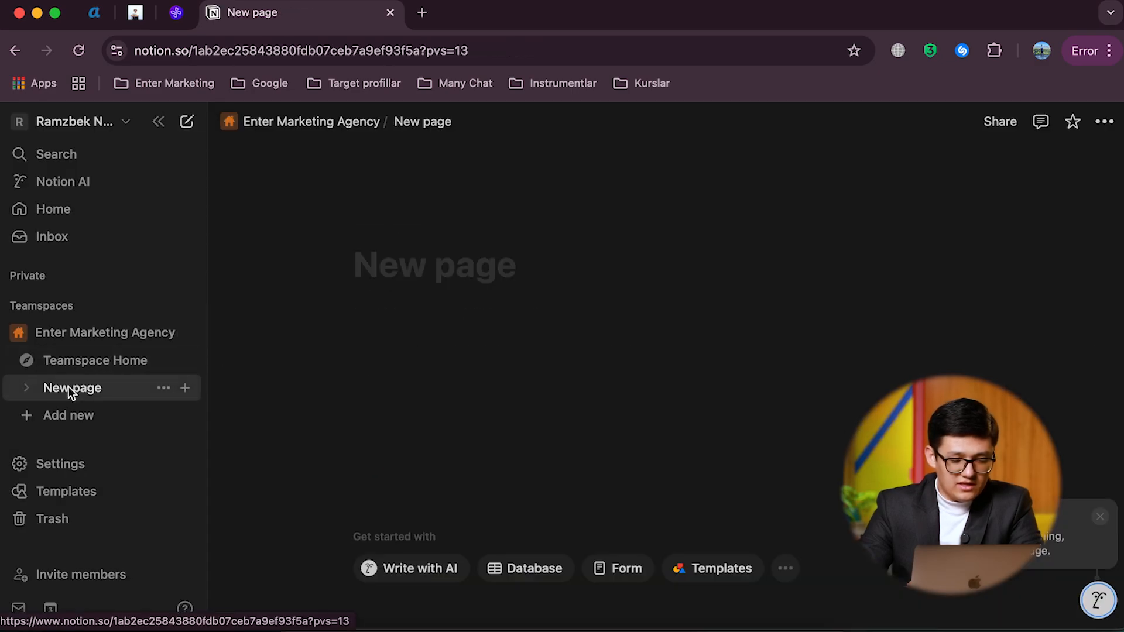
Step: Title the new page "Bu yangi page" and start its body
left_click(397, 269)
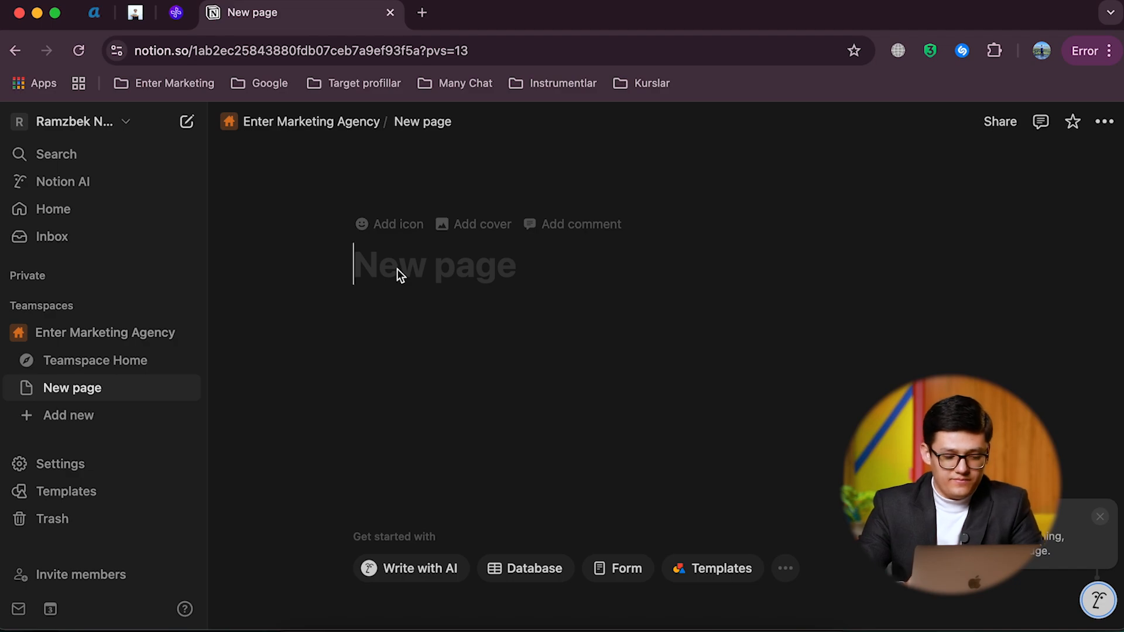
type("Bu yangi ")
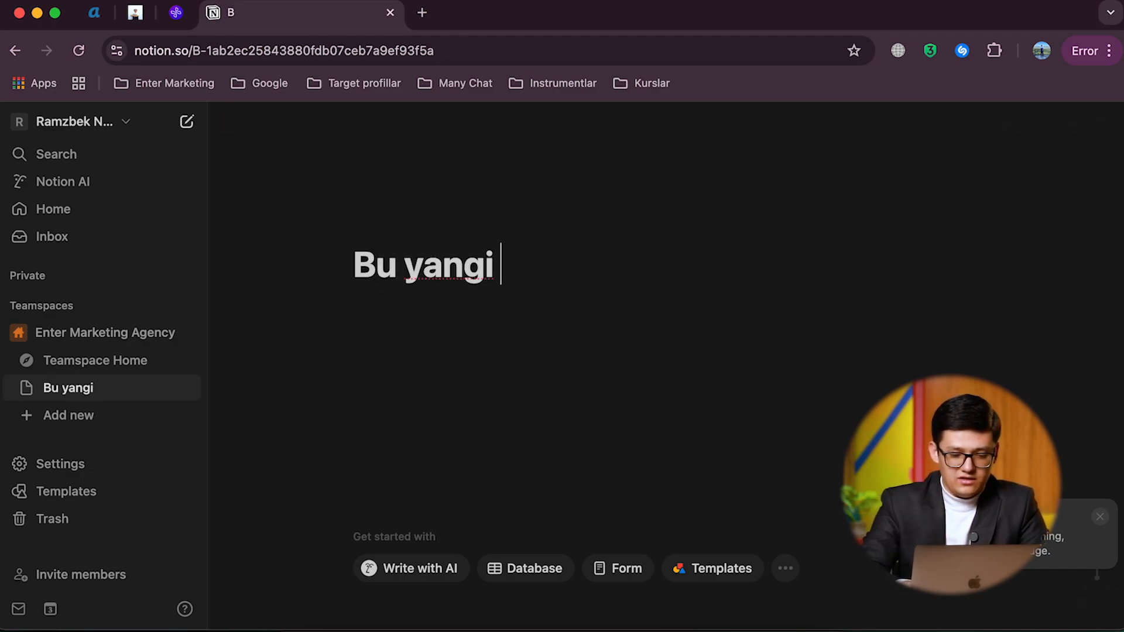
type("page")
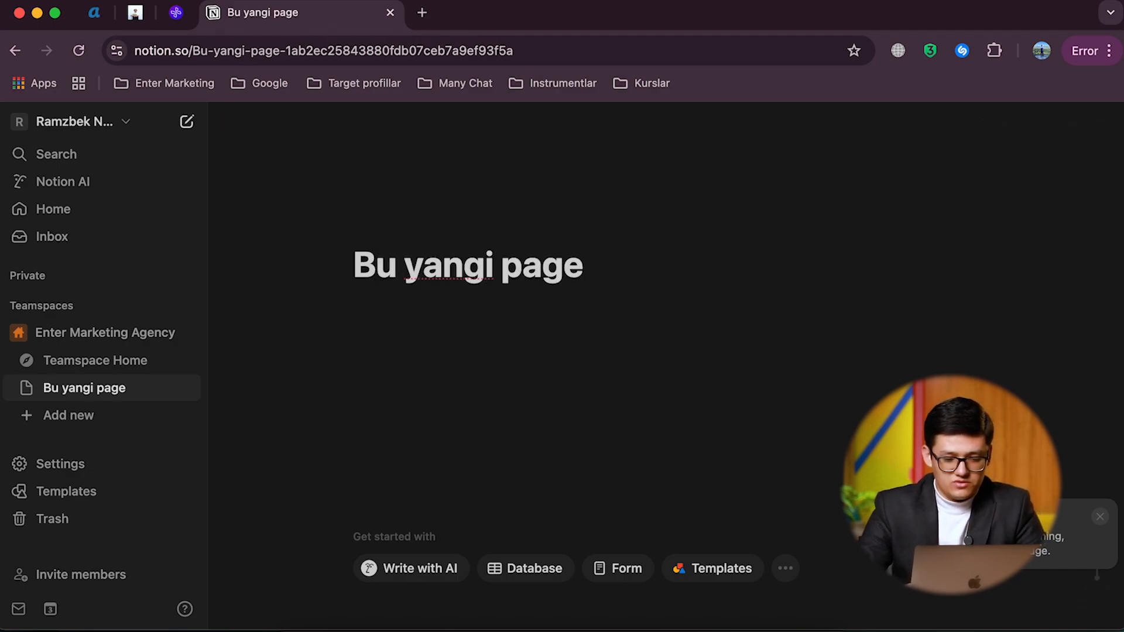
key("Return")
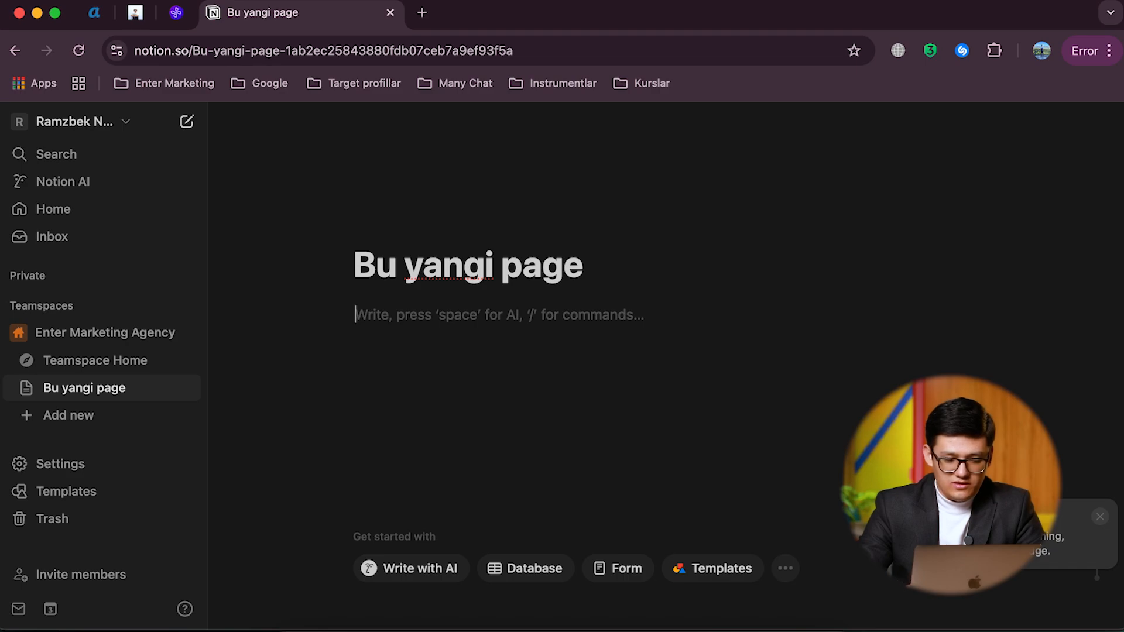
Step: Browse the available block types and insert a Text block reading "Oddiy tex" under the page title
type("/")
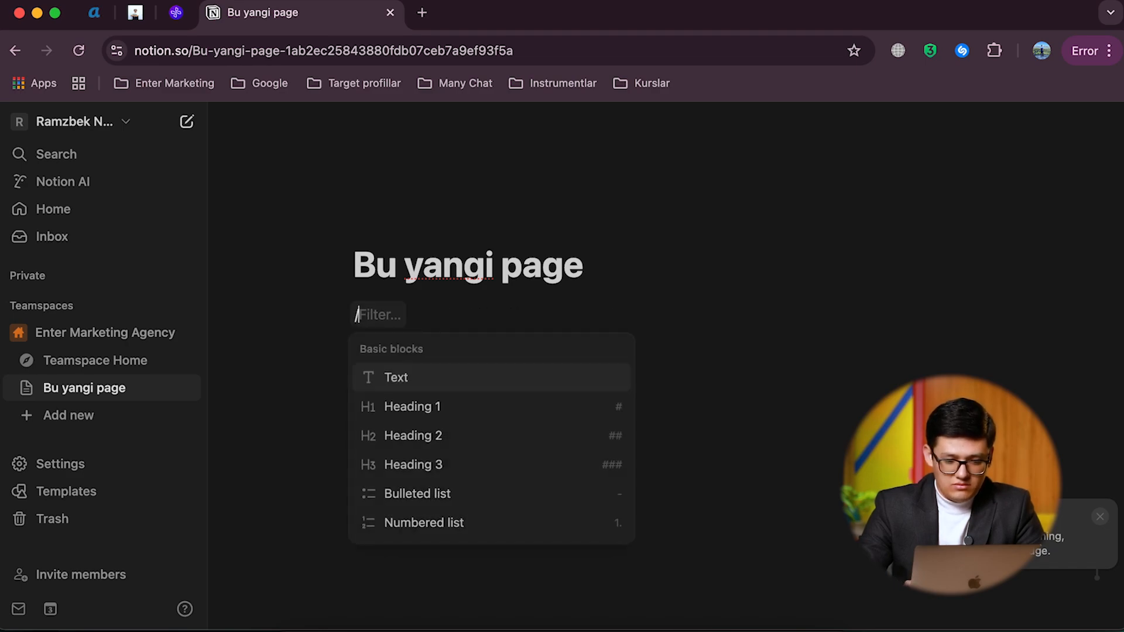
scroll(414, 451, "down", 10)
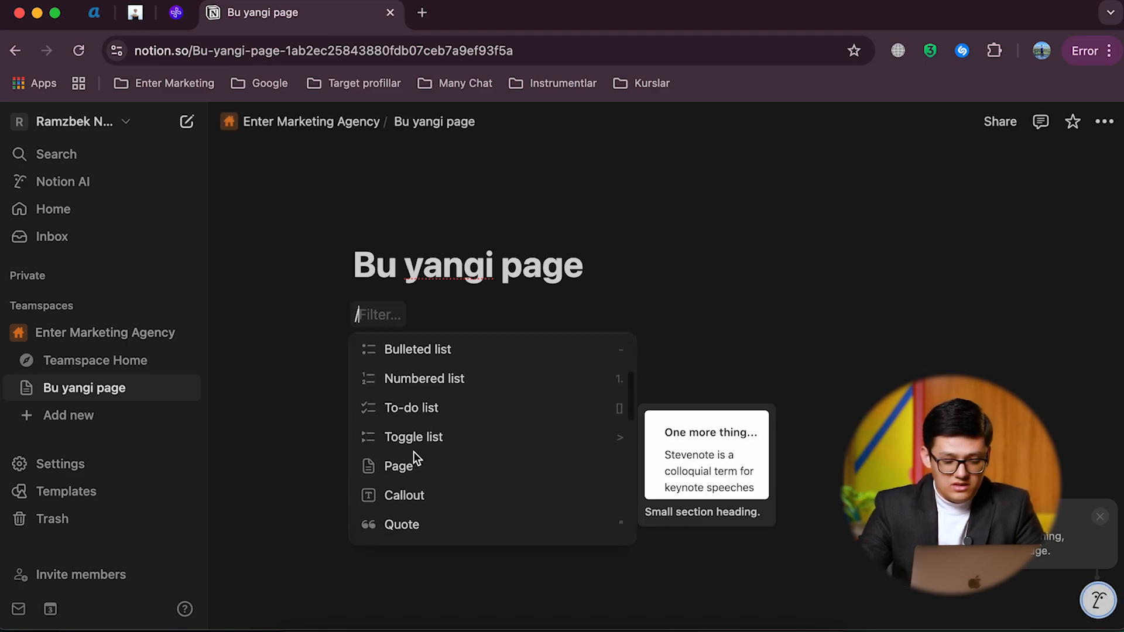
scroll(414, 456, "down", 6)
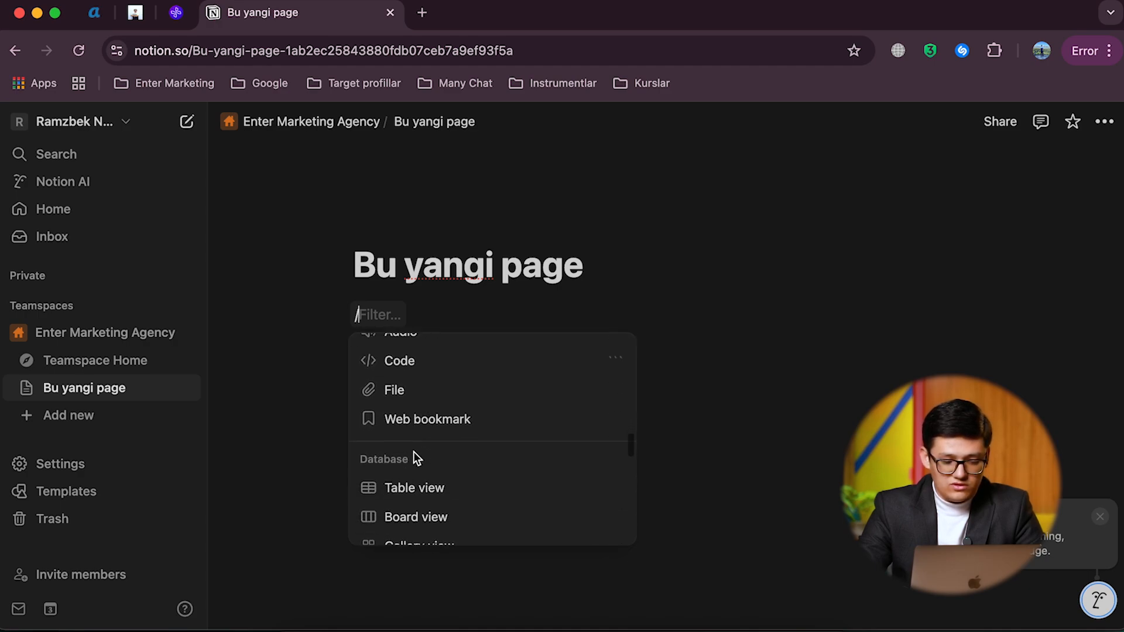
scroll(415, 457, "up", 15)
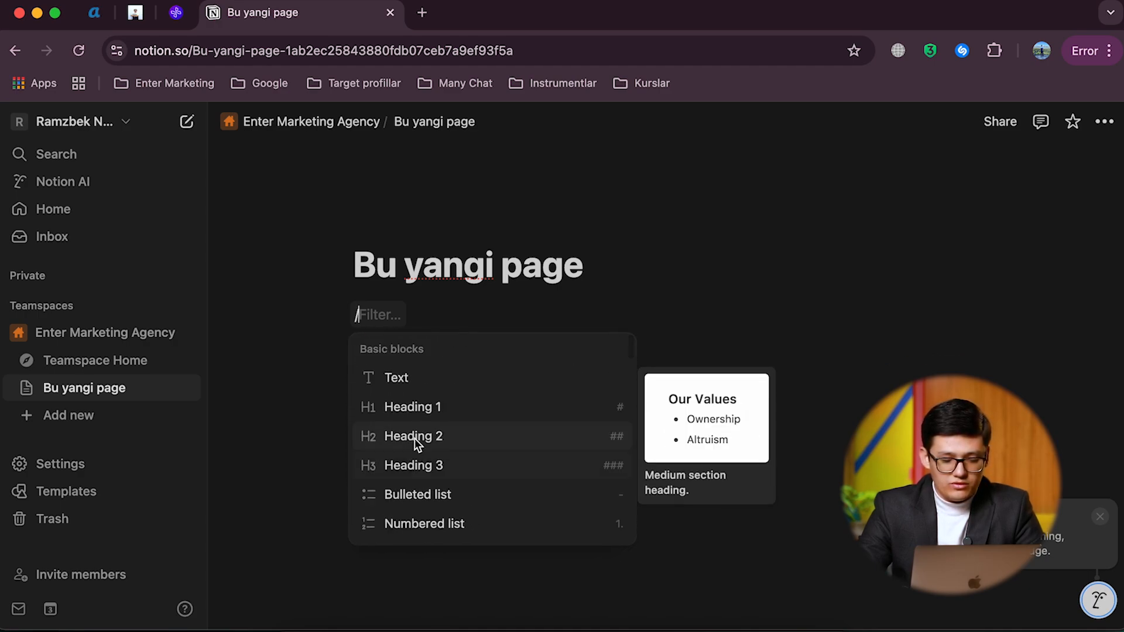
left_click(412, 378)
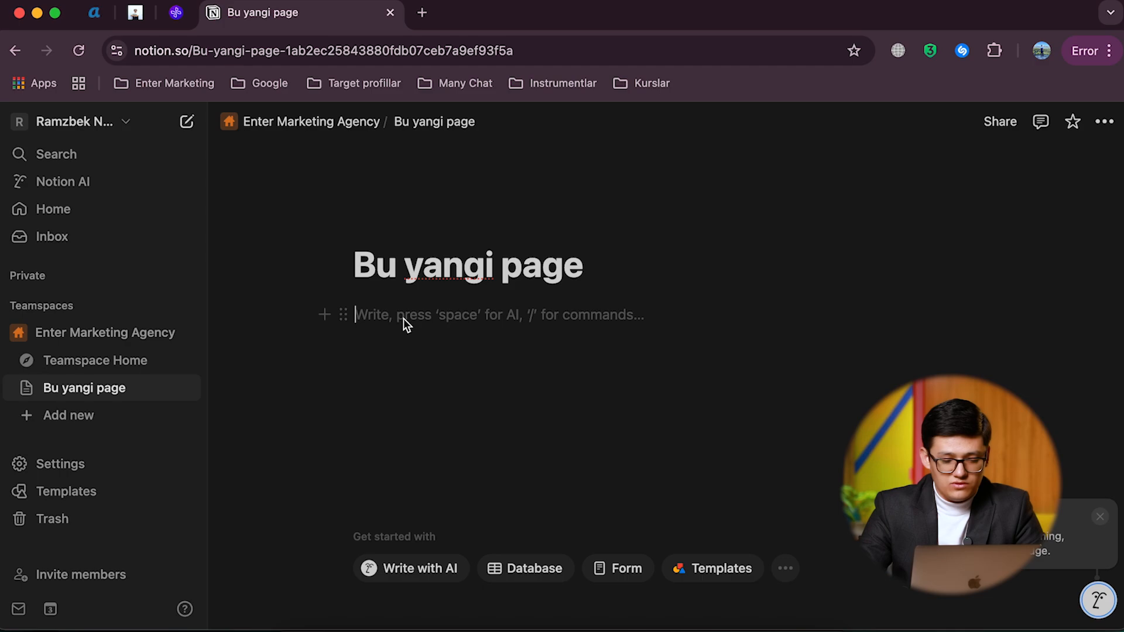
type("S")
key("BackSpace")
type("Oddiy tex")
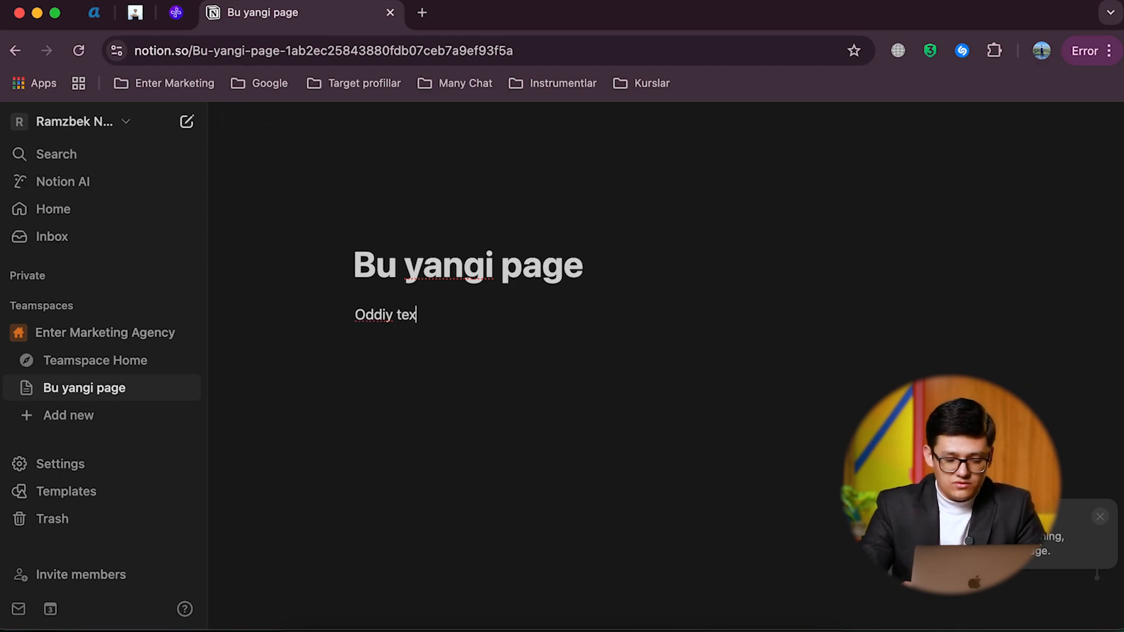
key("Return")
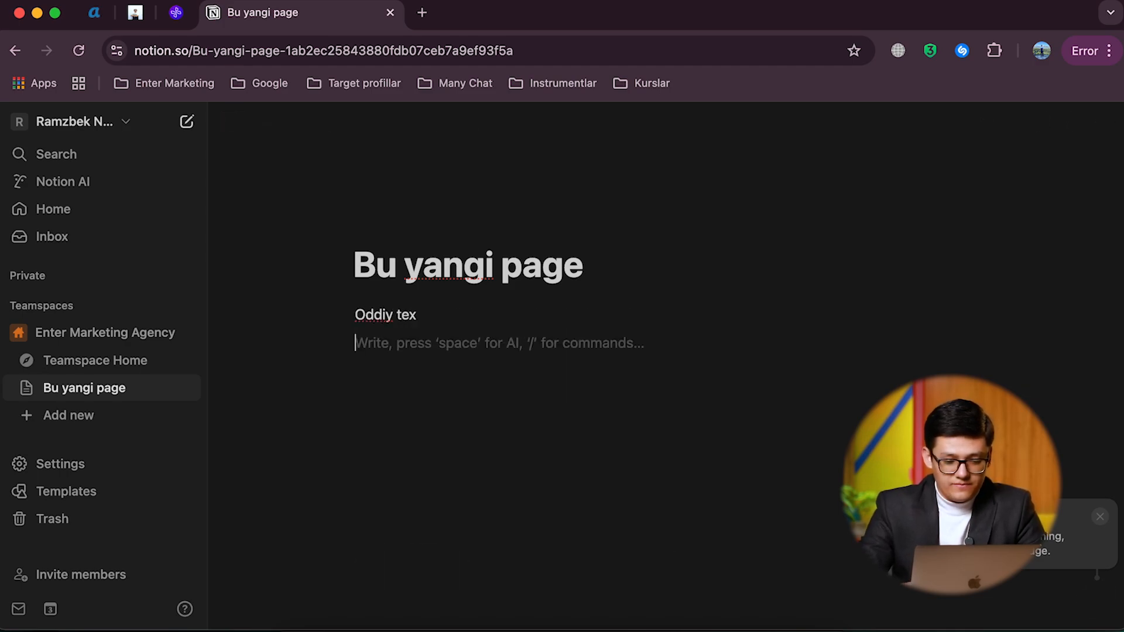
Step: Add a Heading 1 block reading "Katta sarlavha" below the plain text line
type("/")
left_click(420, 434)
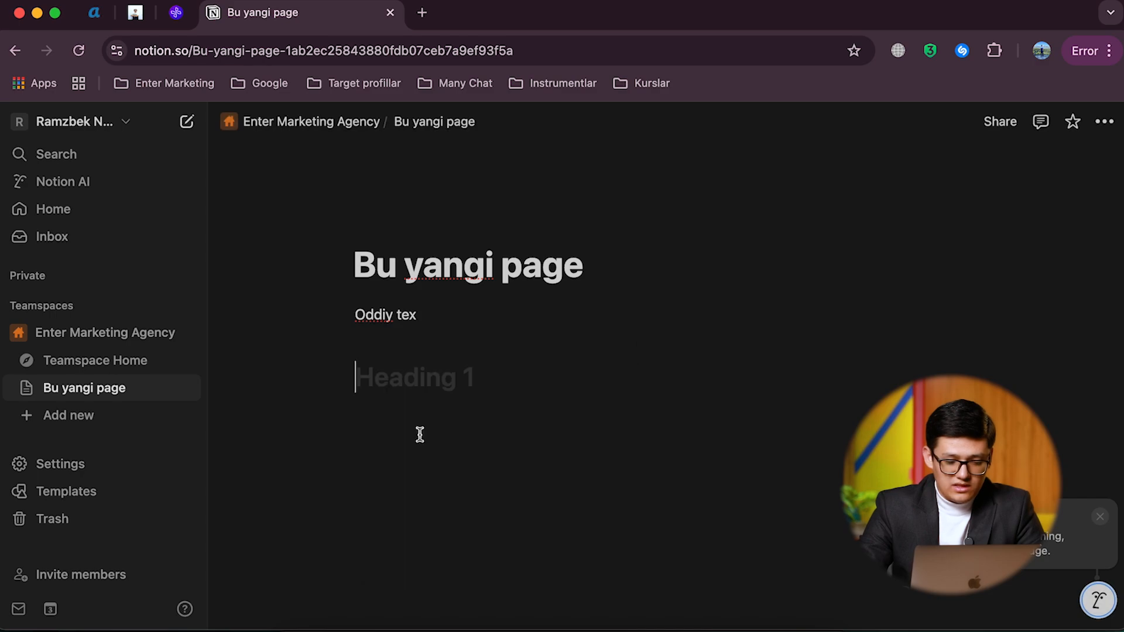
type("Kat")
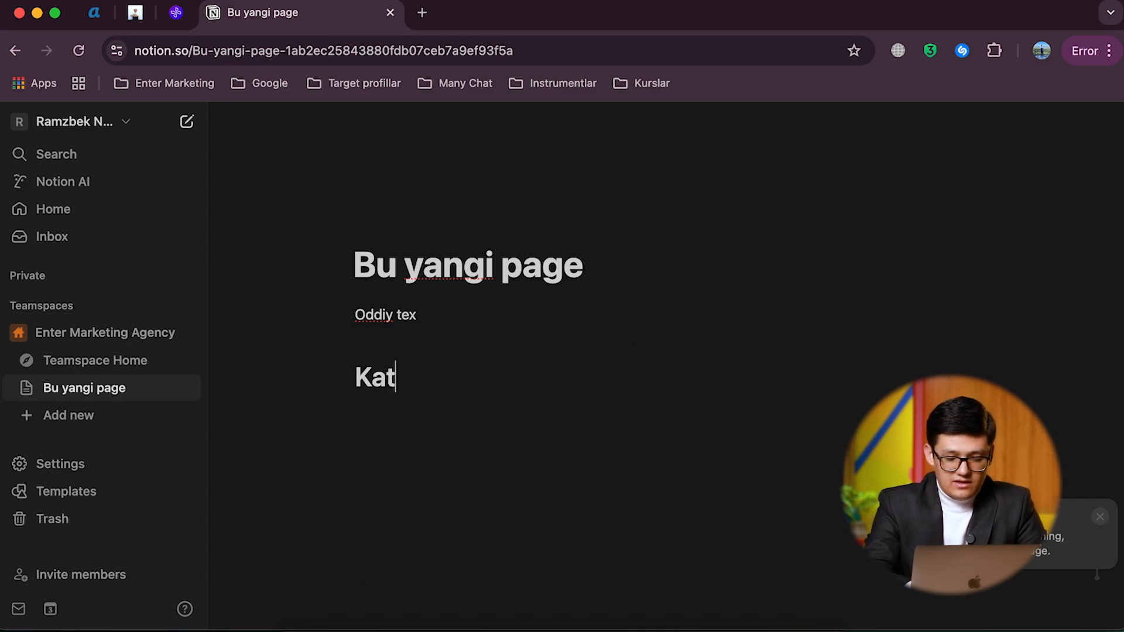
type("ta sarlavha")
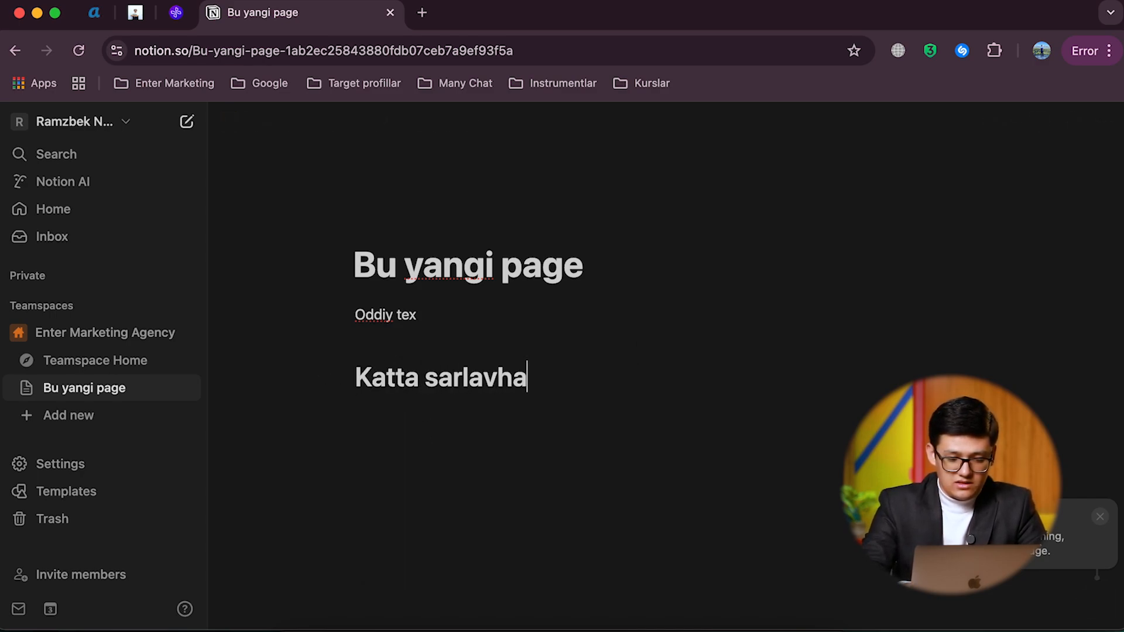
key("Return")
Step: Add a Heading 2 block reading "Katta sarlavha 2" below the Heading 1 line
type("/")
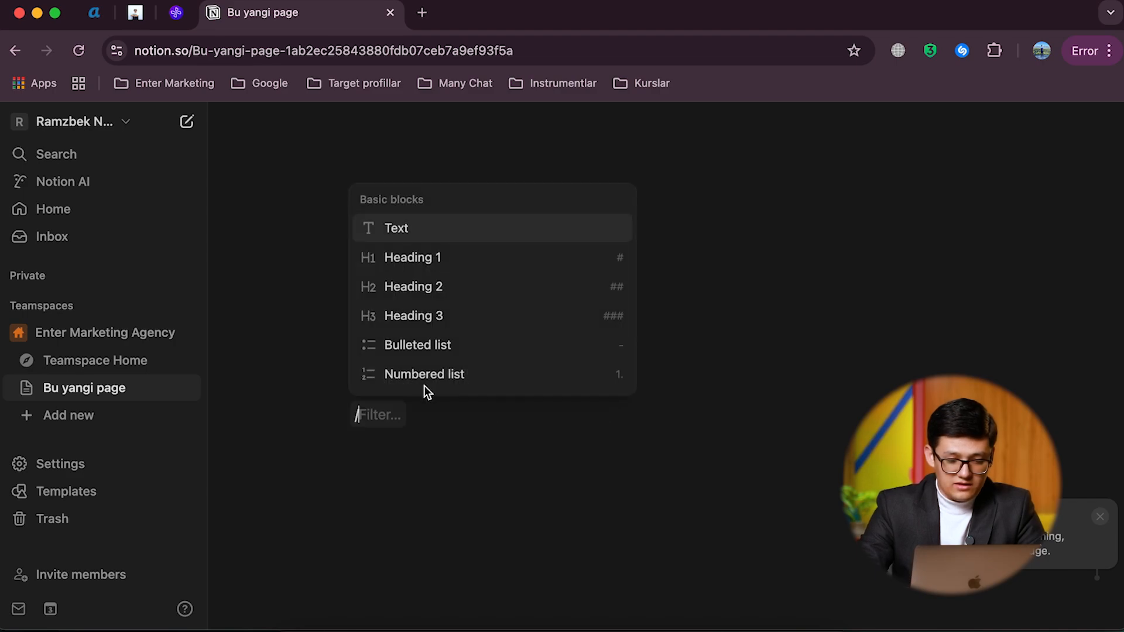
left_click(450, 293)
type("K")
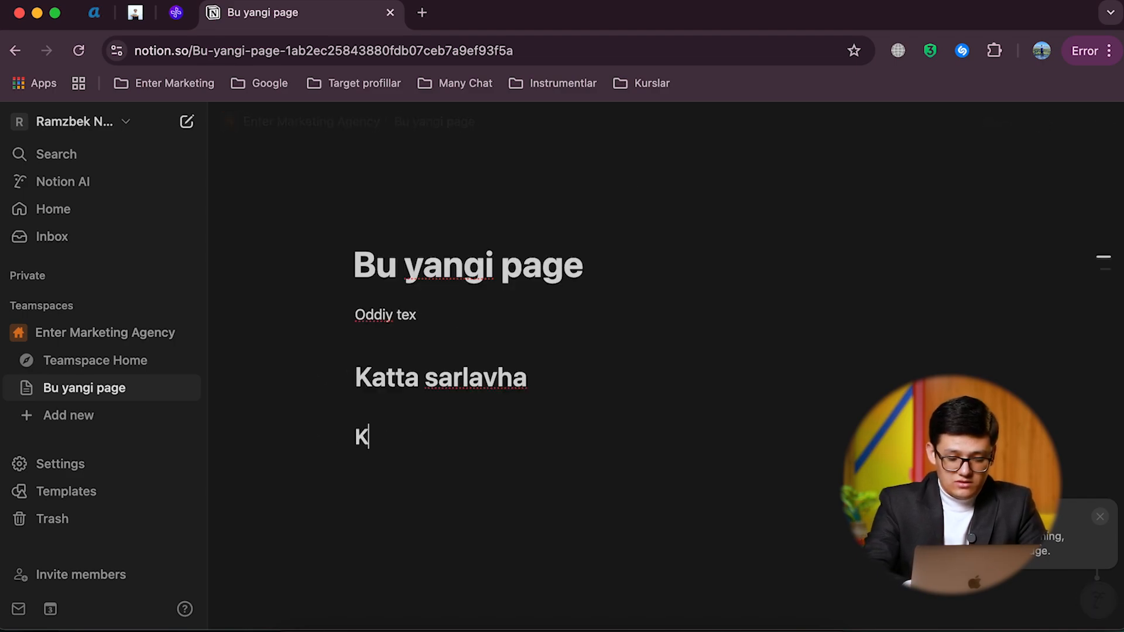
type("atta sarlavha 2")
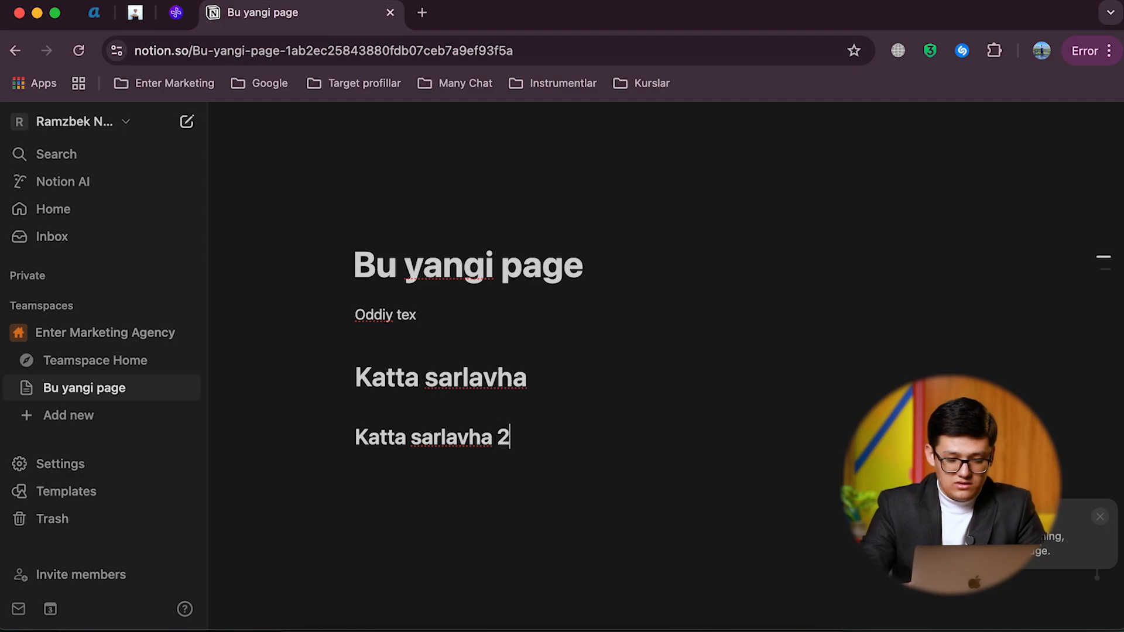
key("Return")
Step: Add a Heading 3 block reading "Katta sarlavha 3" below the Heading 2 line
type("K")
key("BackSpace")
type("/")
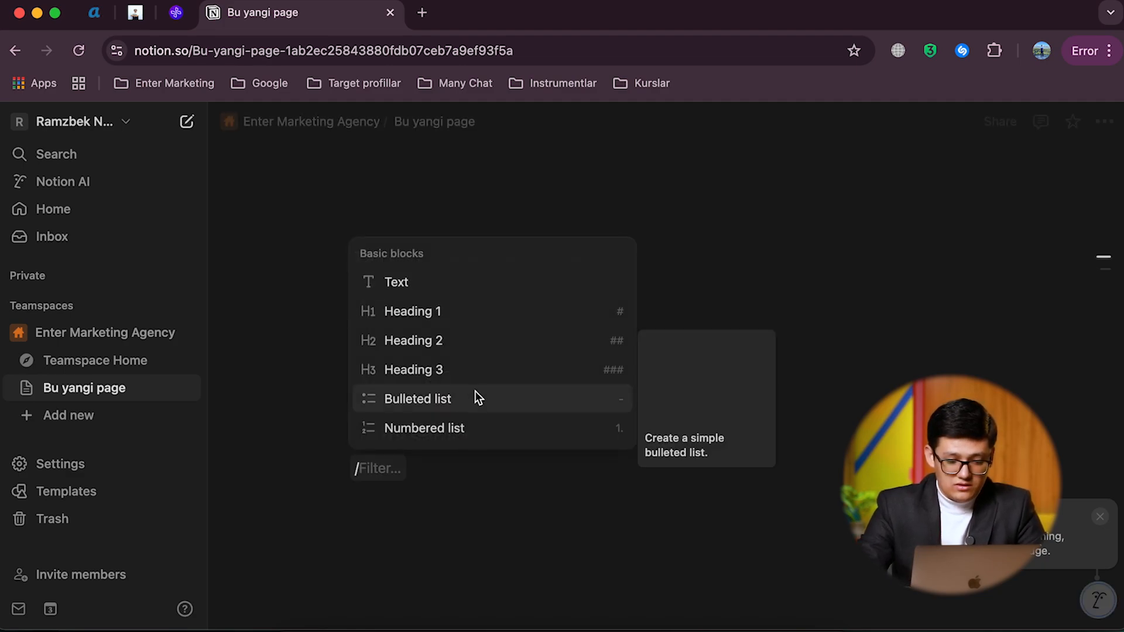
left_click(439, 370)
type("Katta sarlavha 3")
key("Return")
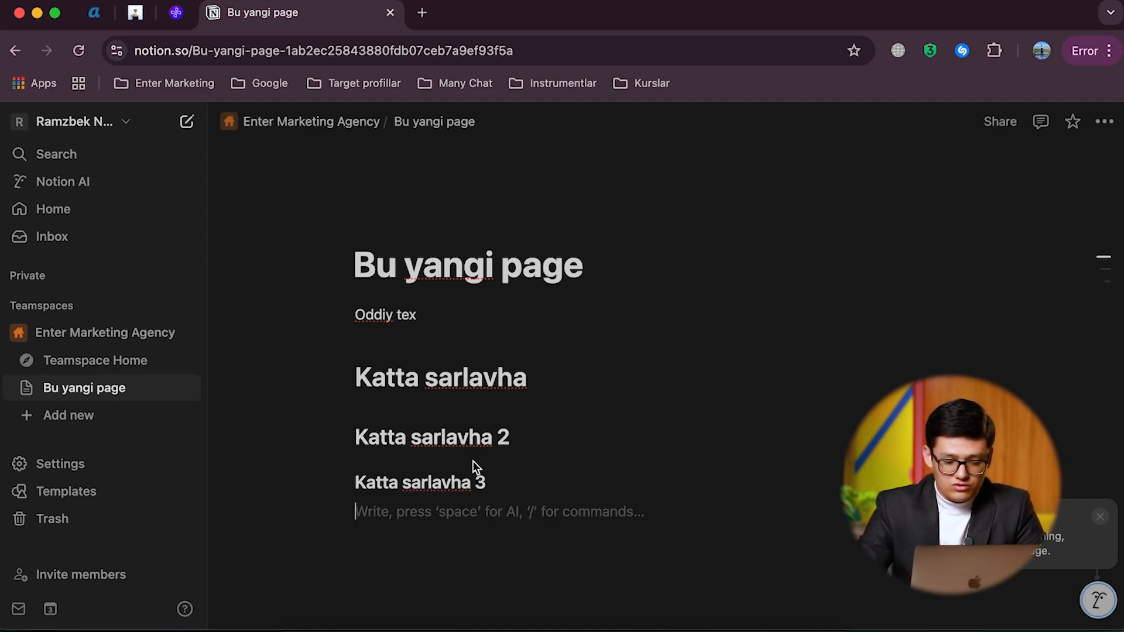
Step: Insert a bulleted list below the Heading 3 line with two items, each reading "Nimadir"
type("/")
scroll(431, 458, "down", 1)
scroll(415, 439, "up", 1)
scroll(424, 430, "down", 4)
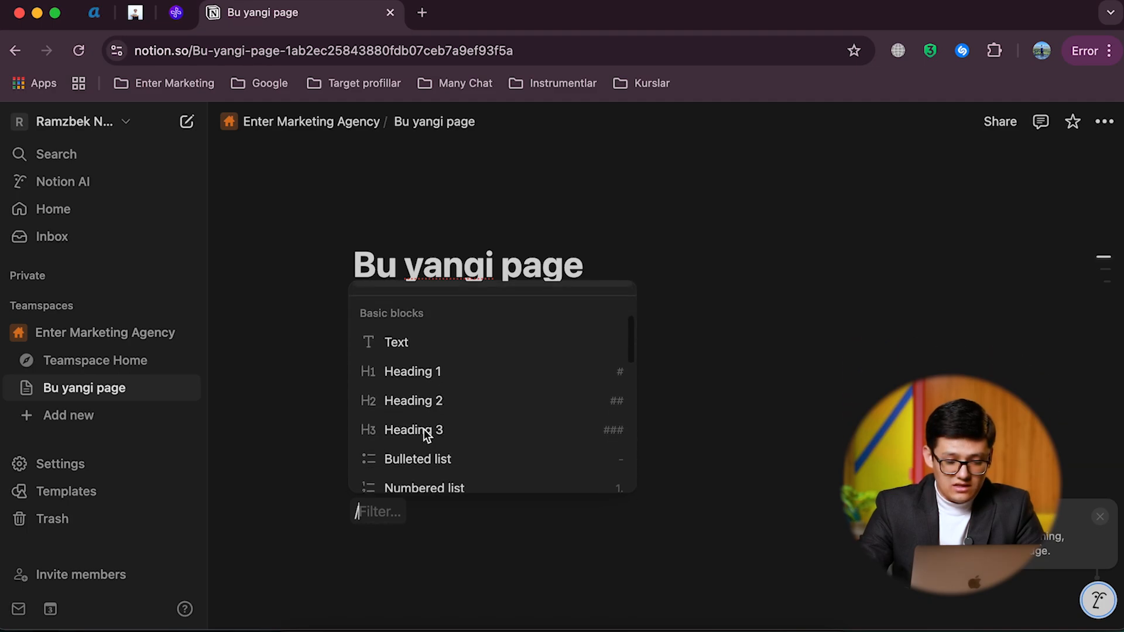
left_click(423, 398)
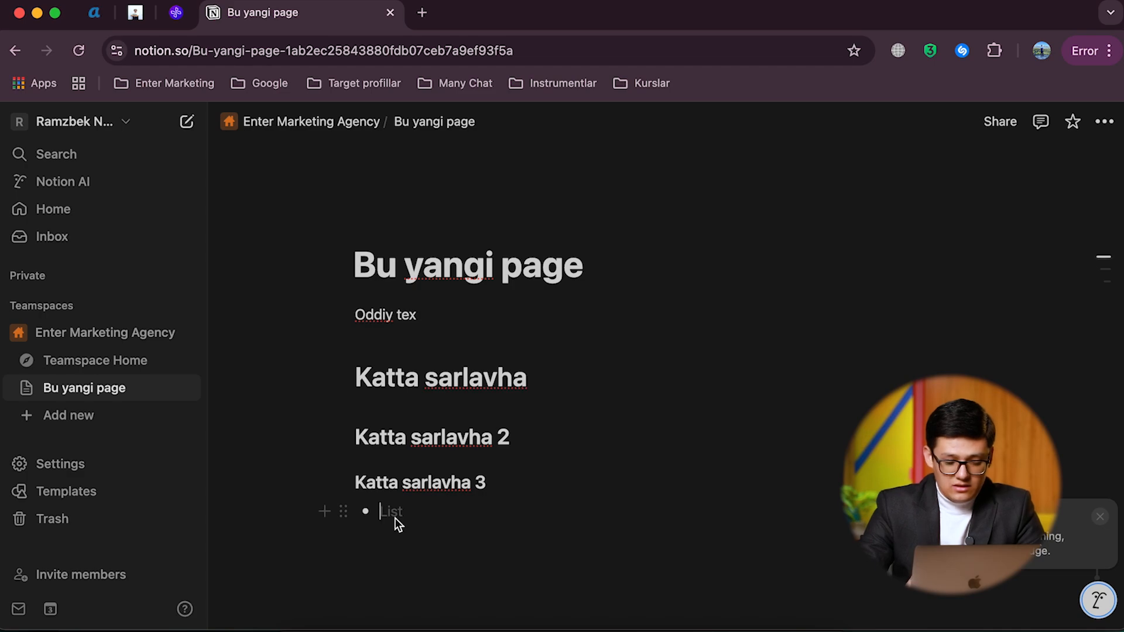
type("Nimadir")
key("Return")
type("Nimadir")
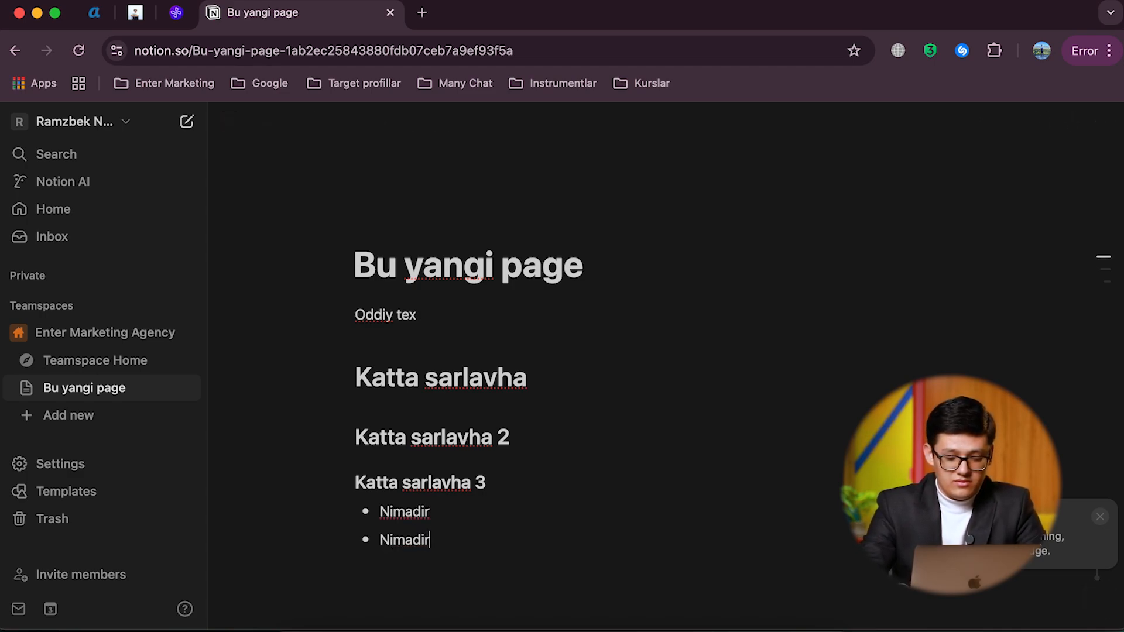
Step: Number the two bullet items as "Nimadir 1" and "Nimadir 2", and end the bulleted list with an empty line
left_click(440, 509)
type("1")
left_click(450, 538)
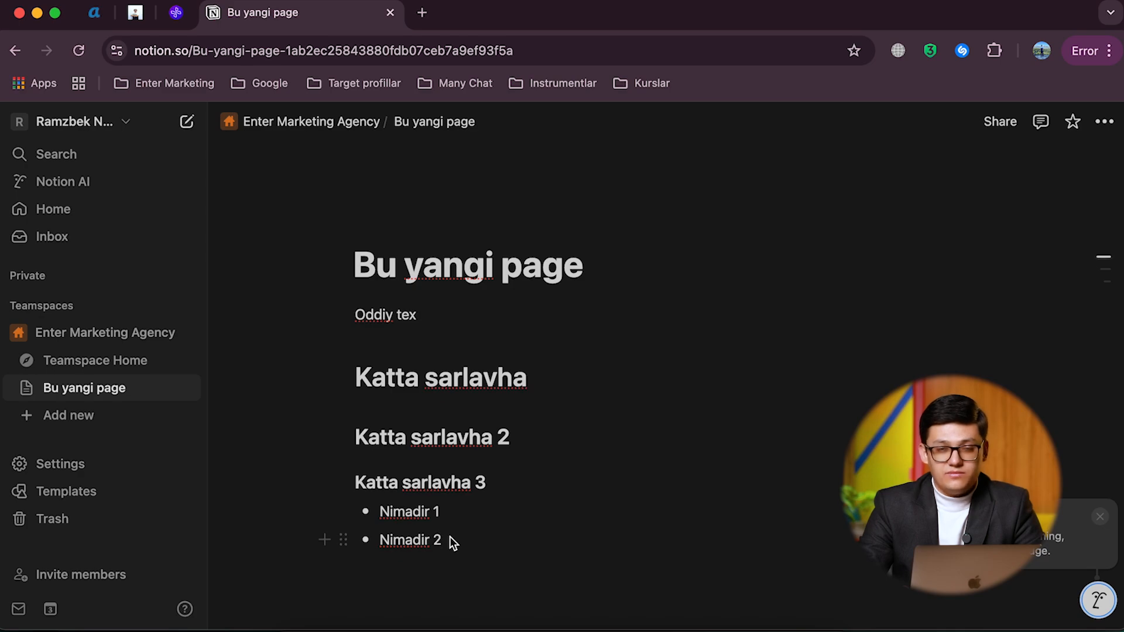
key("Return")
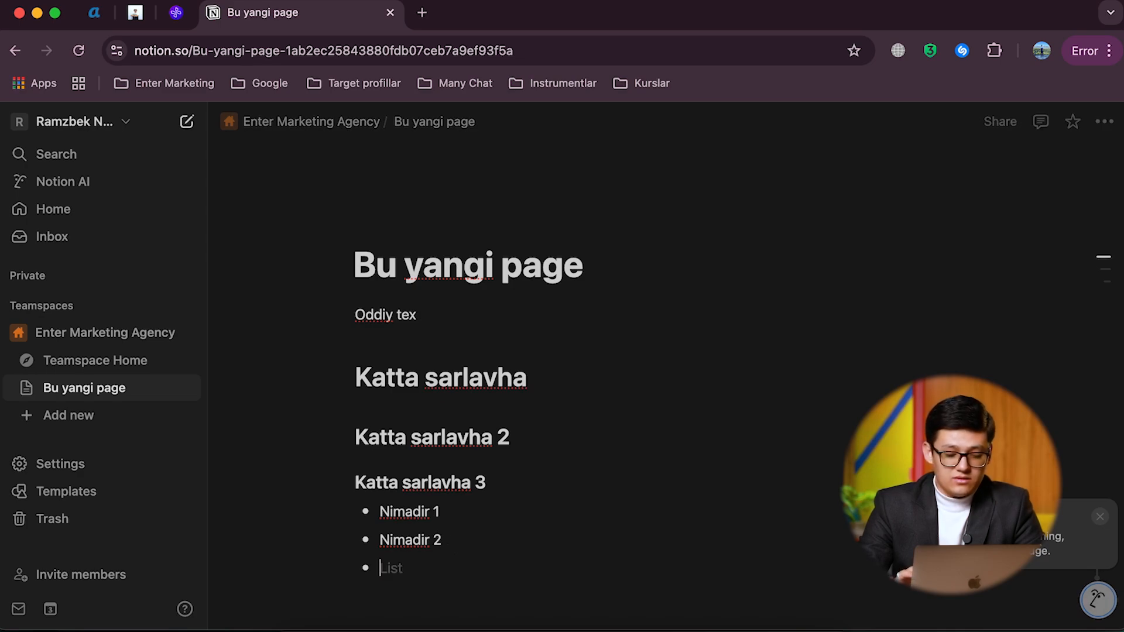
key("Return")
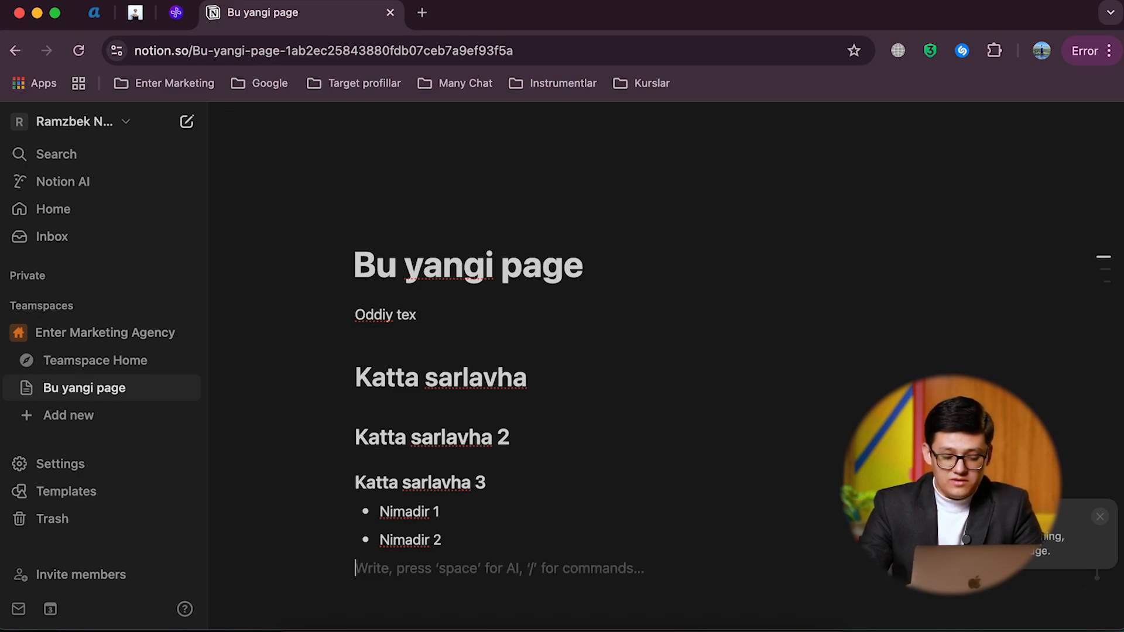
Step: Add a numbered list below the bullets with the items "Birinchi" and "Ikkinchi"
type("/")
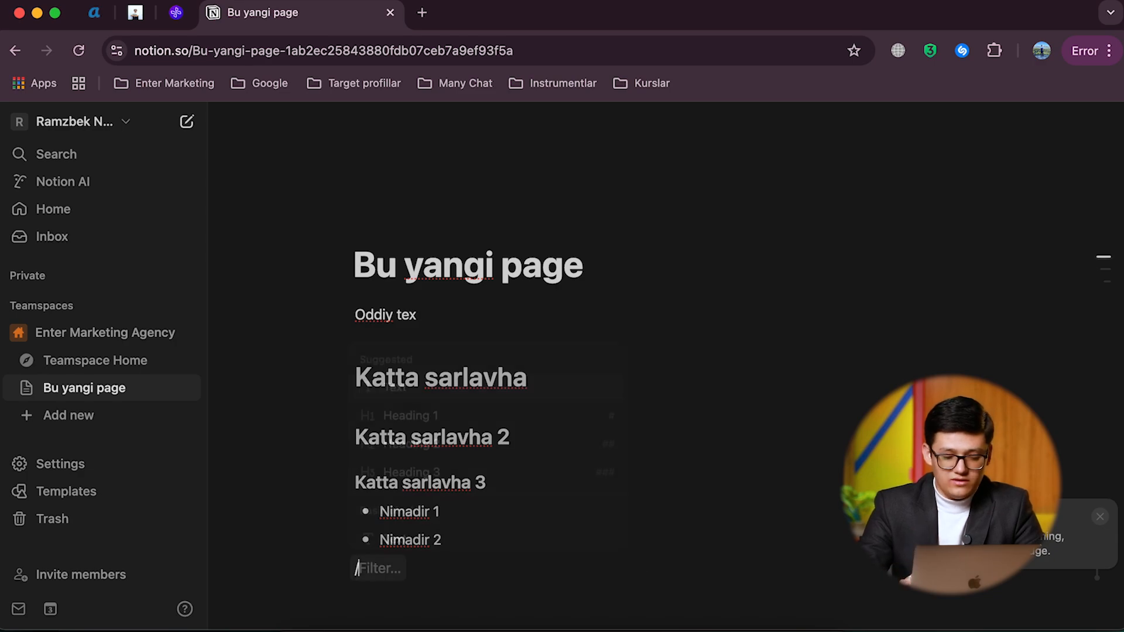
scroll(488, 448, "down", 3)
scroll(488, 448, "down", 2)
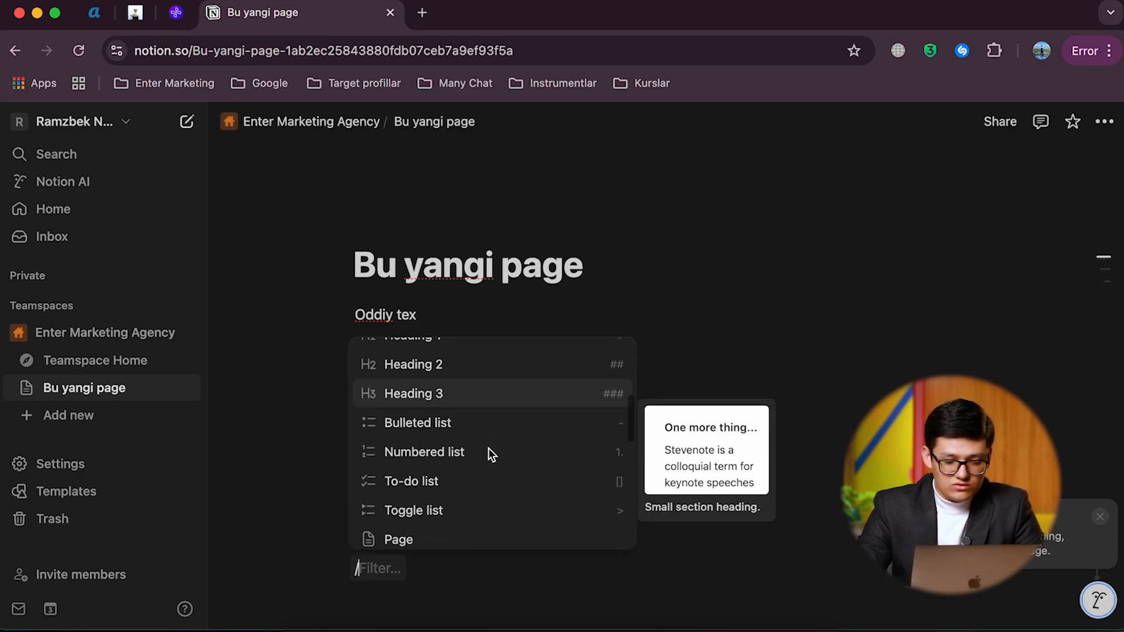
left_click(417, 447)
type("Birinchi")
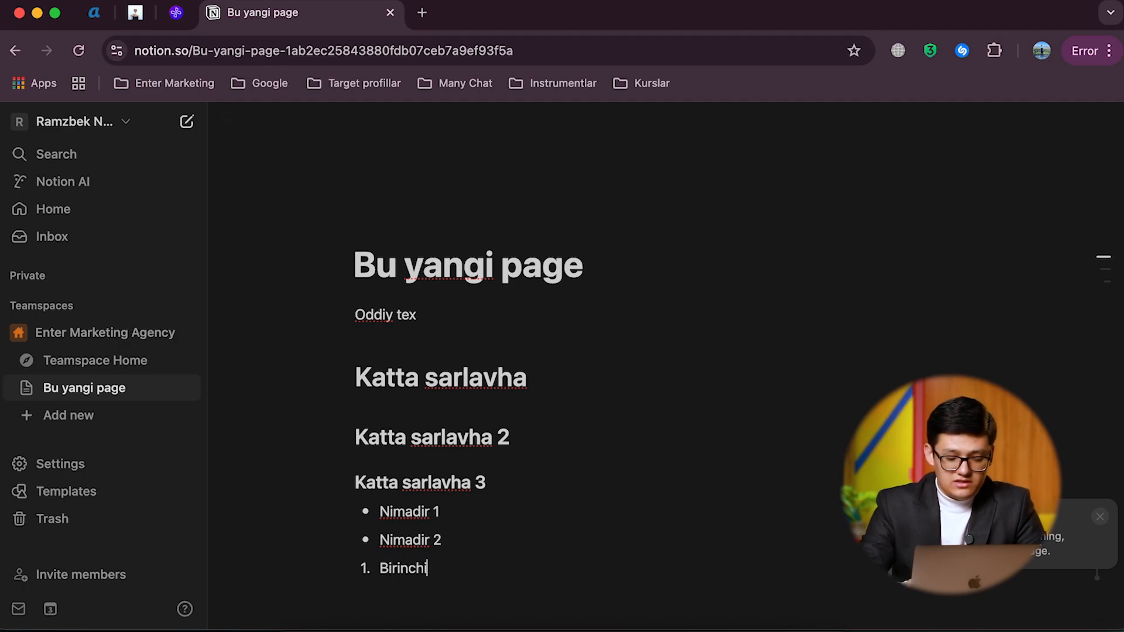
key("Return")
type("Ikkinchi")
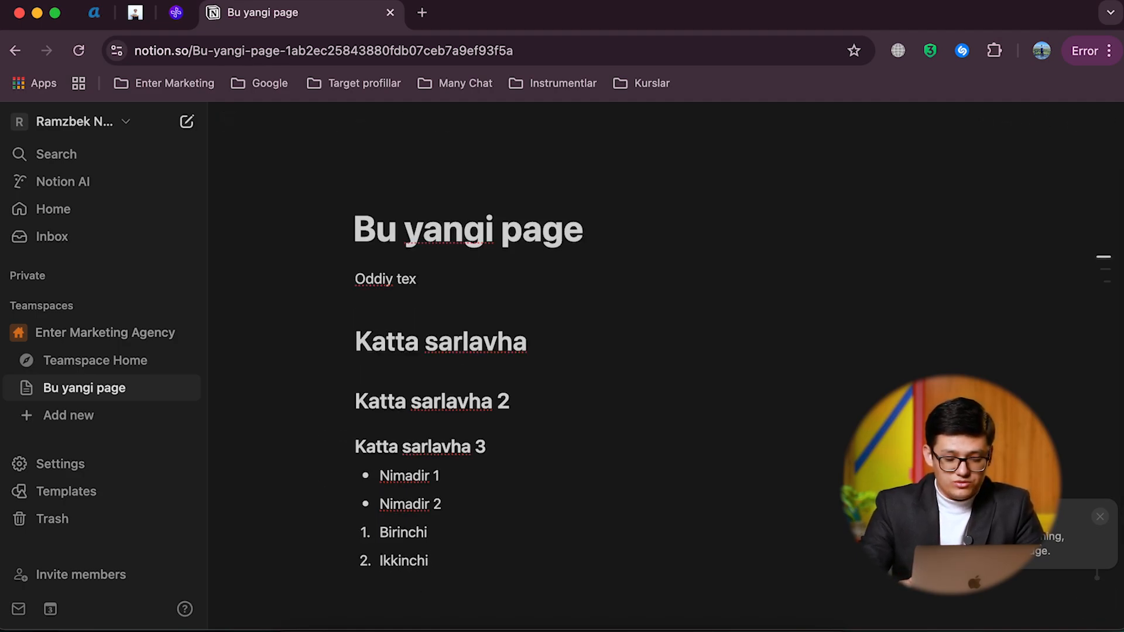
key("Return")
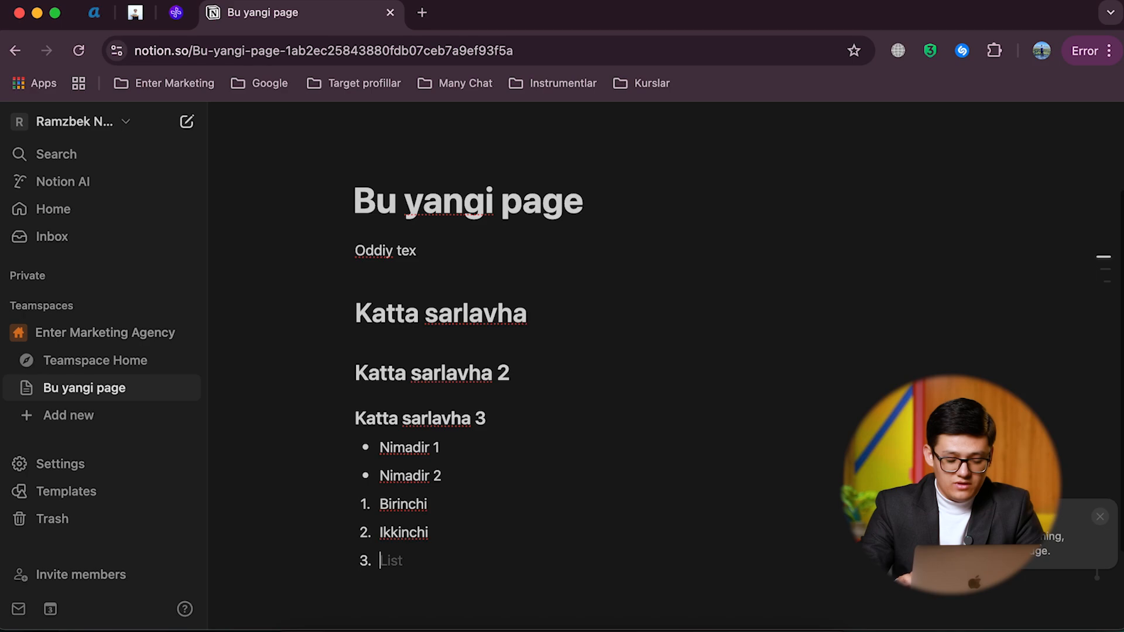
key("shift+Return")
key("Return")
Step: Add a to-do list below the numbered list with the items "vazifa 1" and "vazifa 2"
type("/")
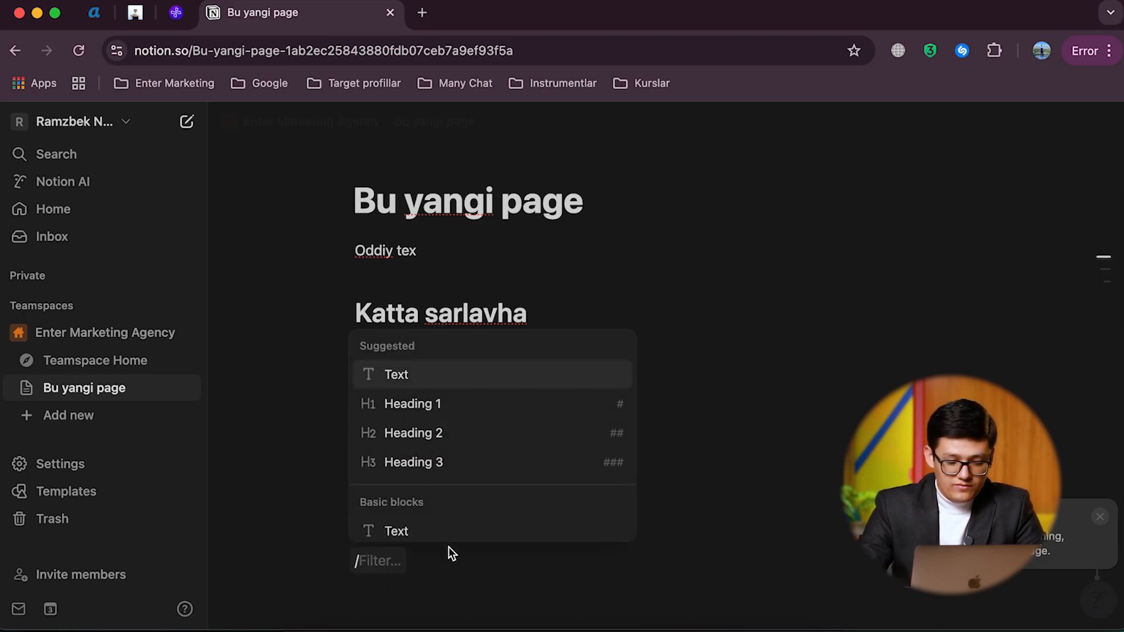
scroll(447, 472, "down", 3)
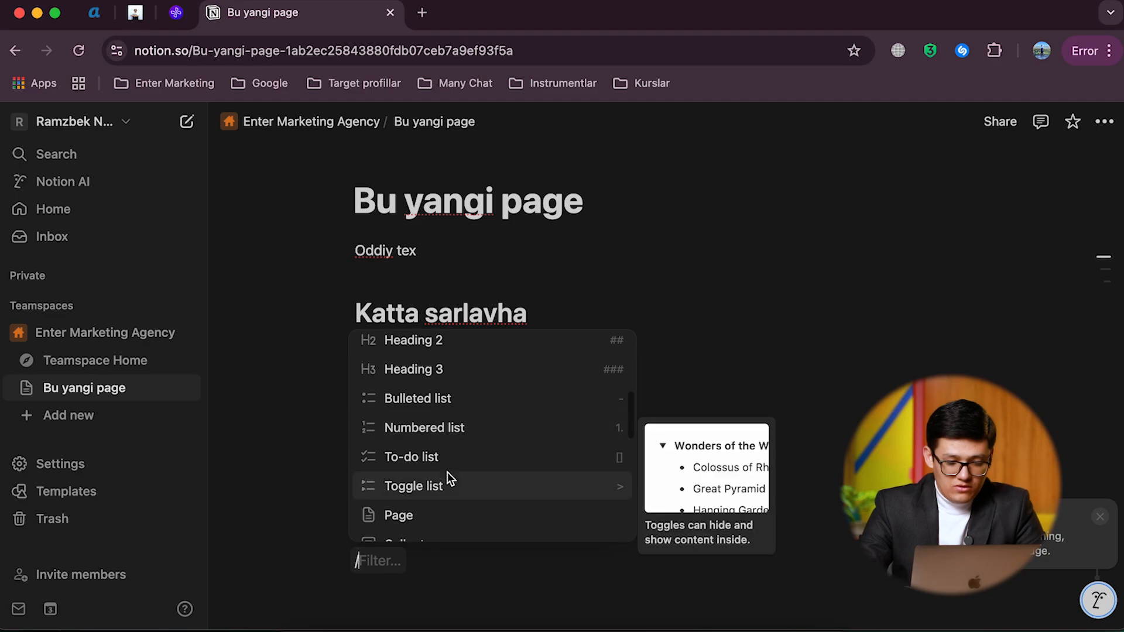
left_click(443, 463)
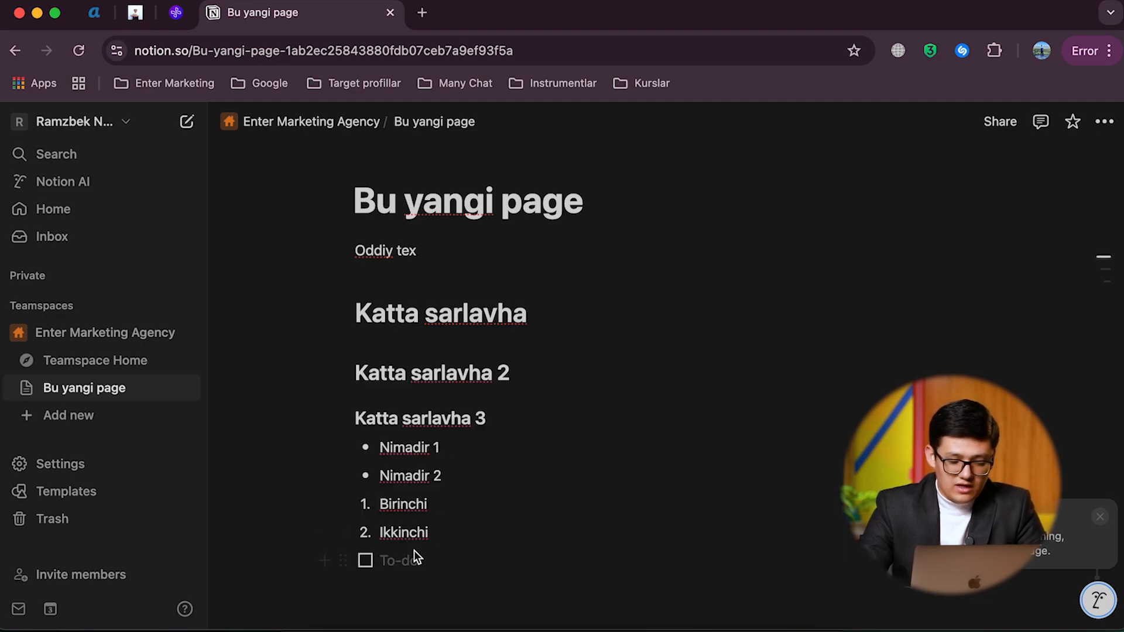
type("va")
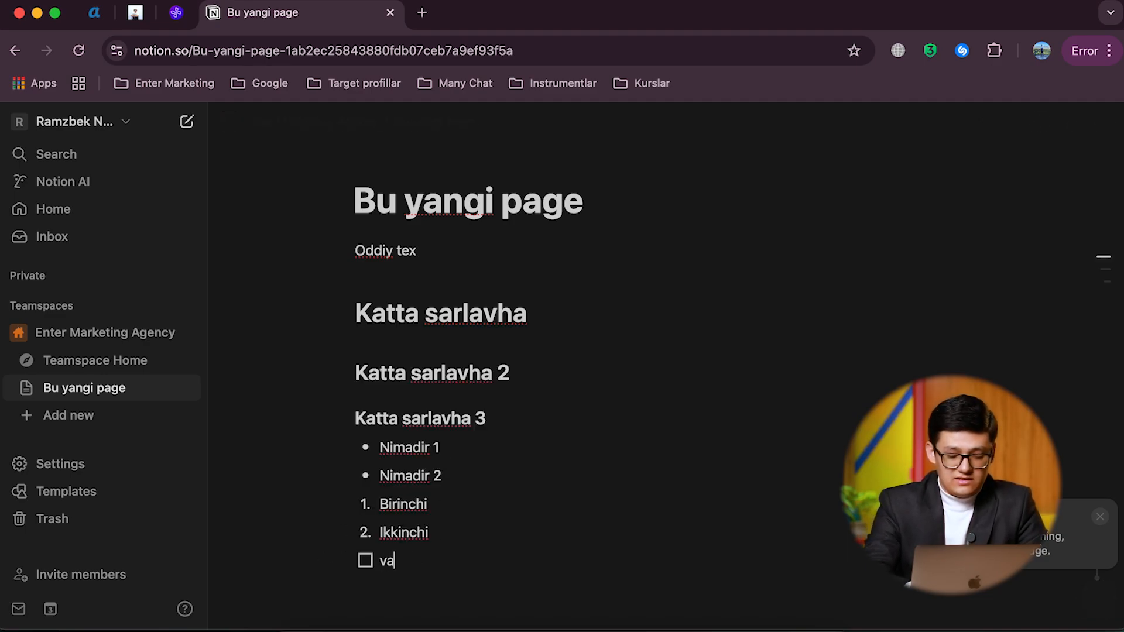
type("zifa 1")
key("Return")
type("vazifa 2")
key("Return")
key("Return")
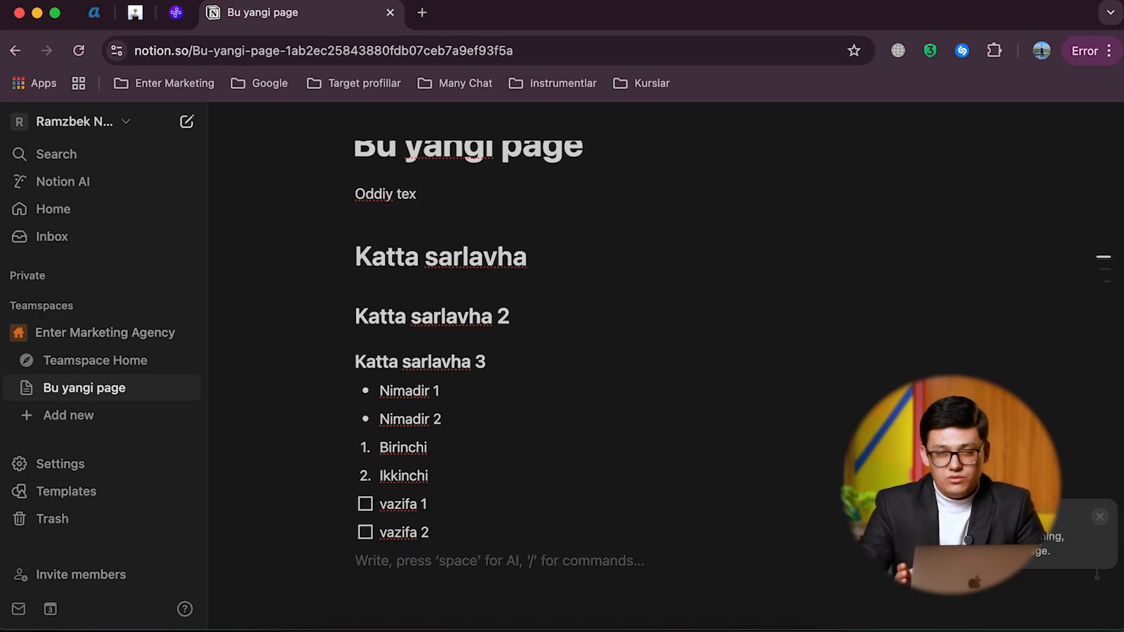
Step: Add a toggle list item titled "Salom" below the to-dos and write "Assalomu alaykum" inside it
type("/")
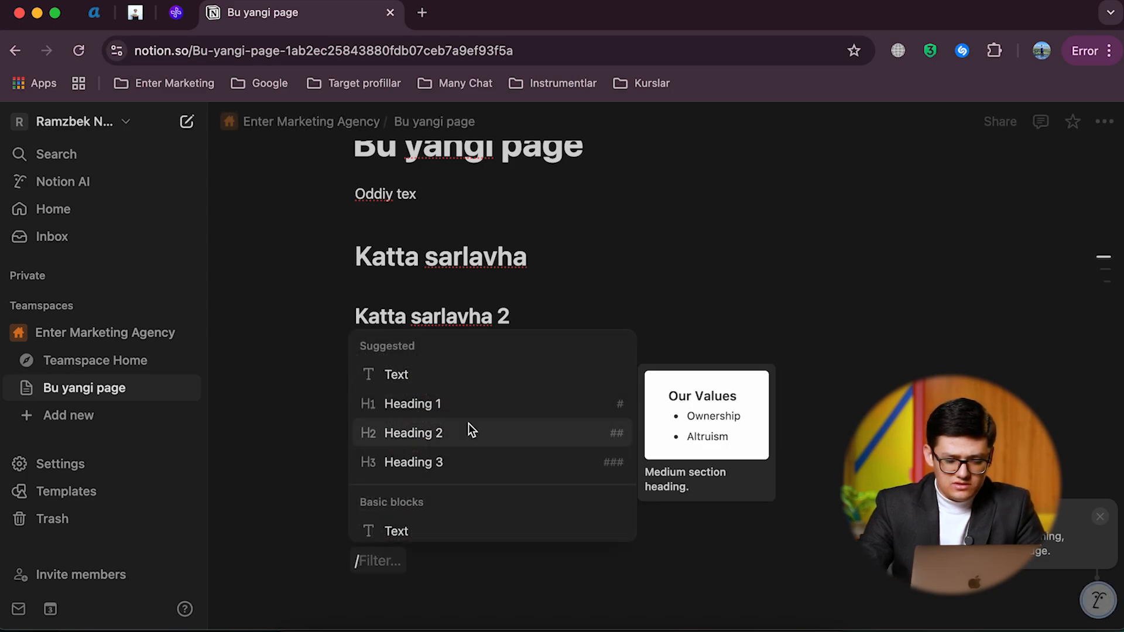
scroll(454, 486, "down", 3)
scroll(453, 485, "down", 3)
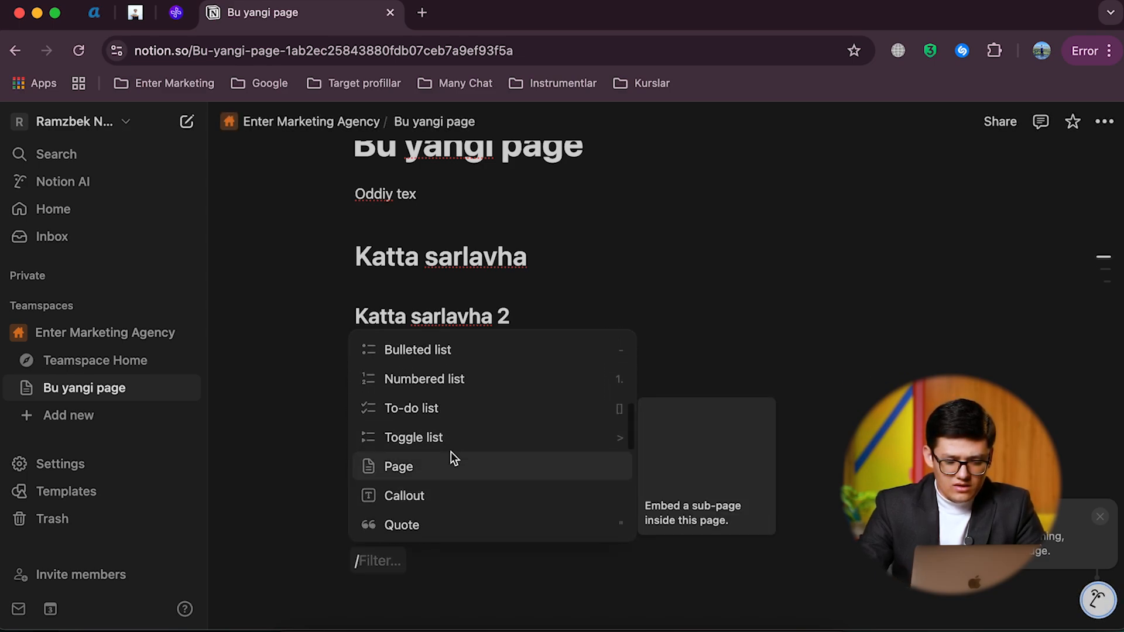
left_click(432, 438)
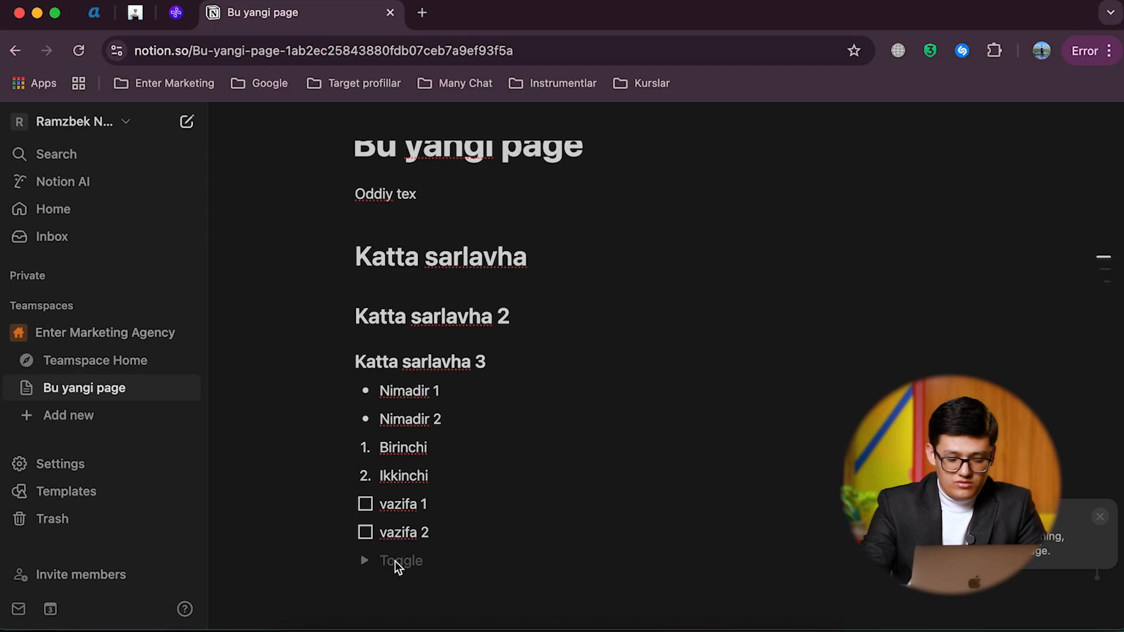
type("Salom")
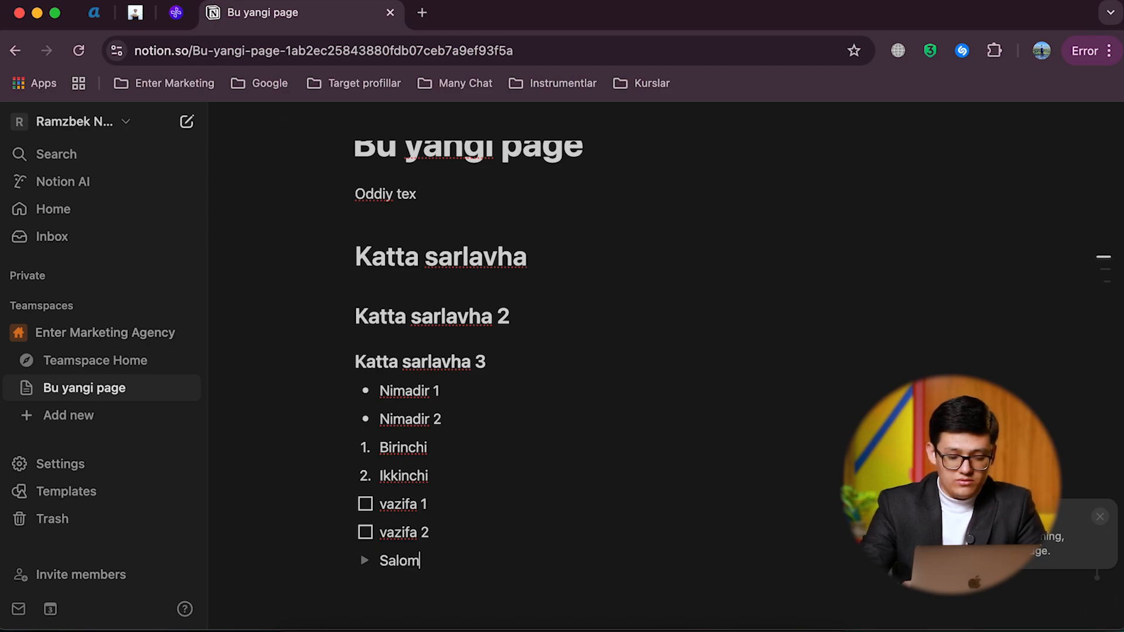
left_click(364, 561)
left_click(409, 587)
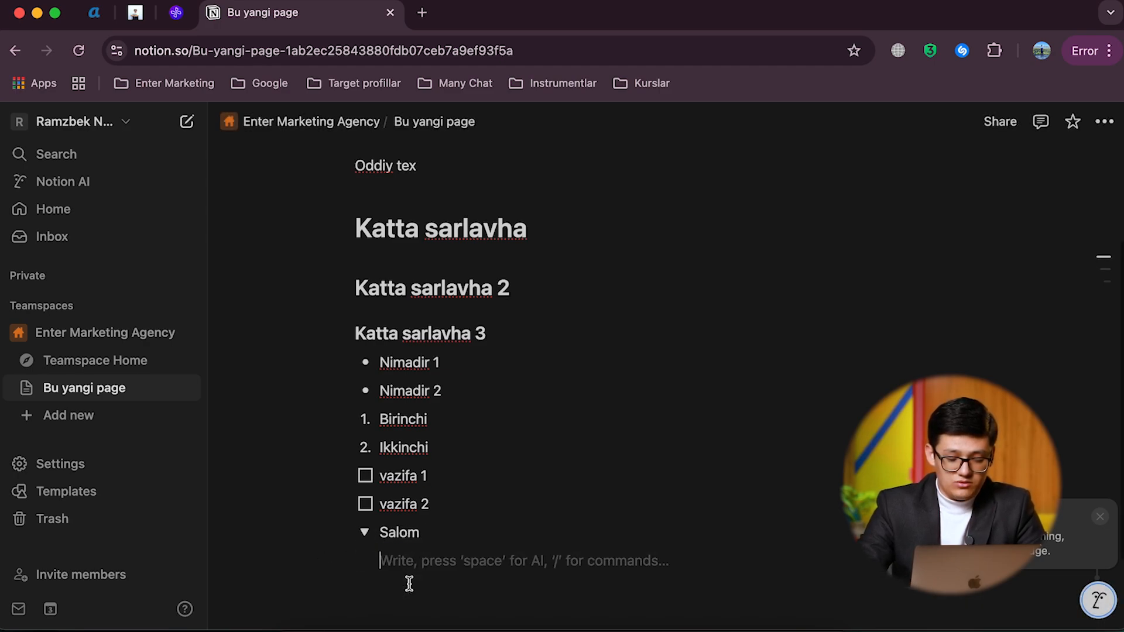
type("Assalomu")
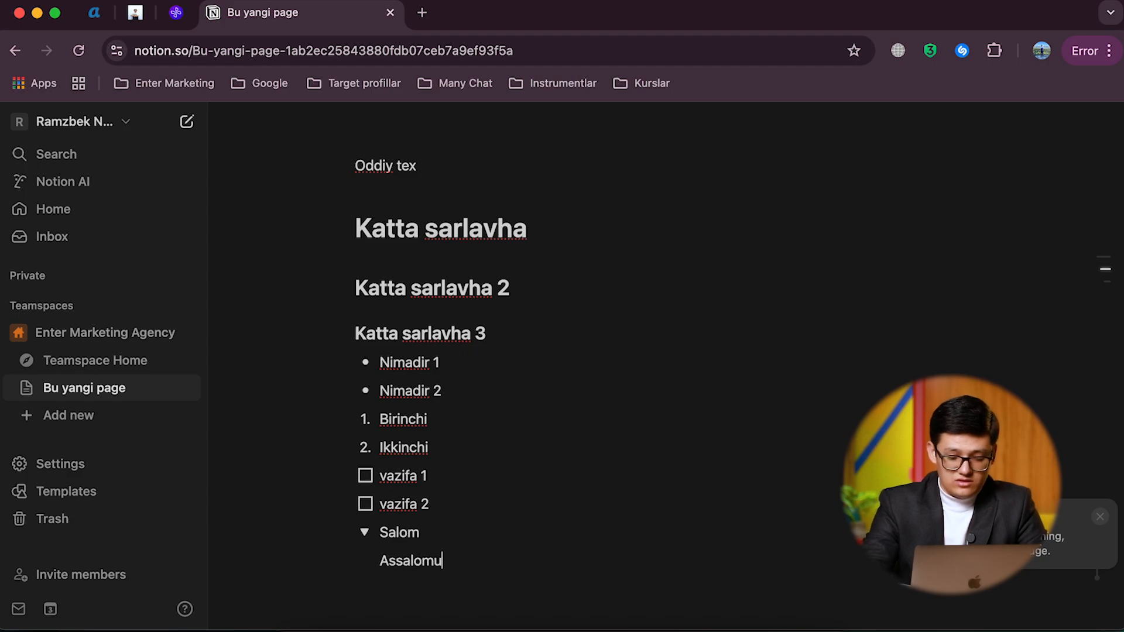
type(" alaykum")
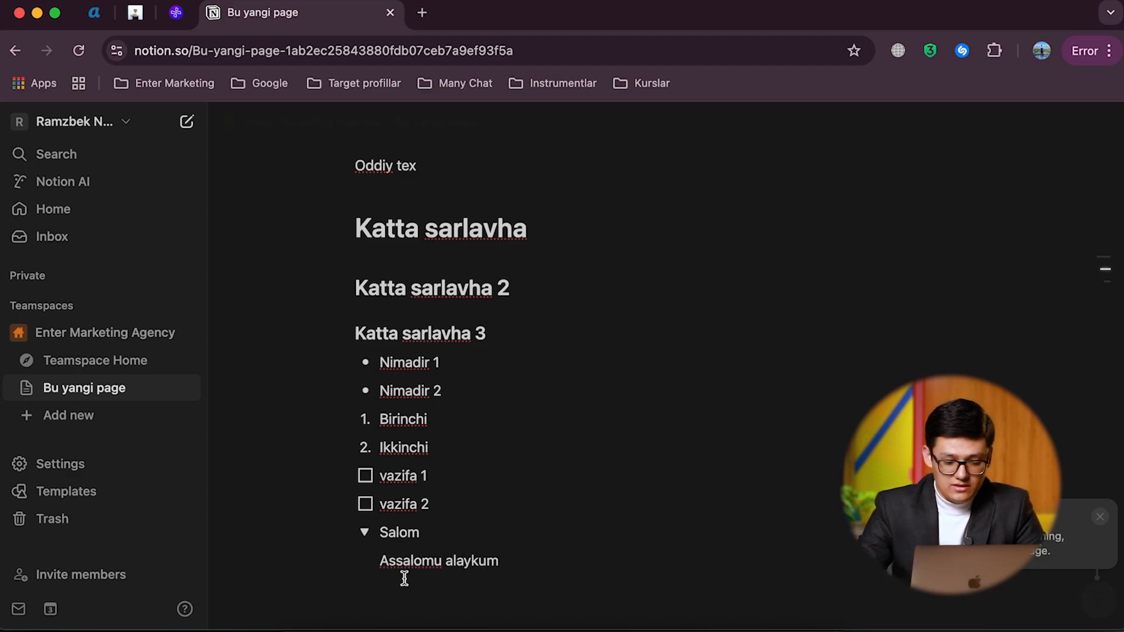
Step: Collapse and retitle the first toggle "Salom 1", and add a second toggle titled "Salom 2" below it
left_click(365, 532)
type("1")
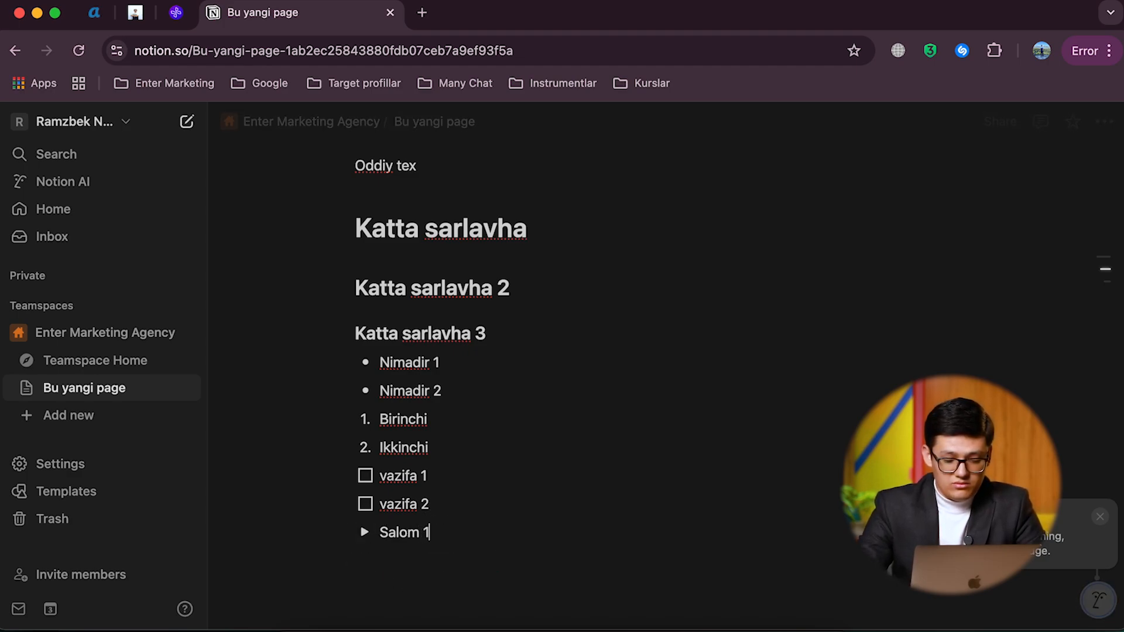
key("Return")
type("Salom 2")
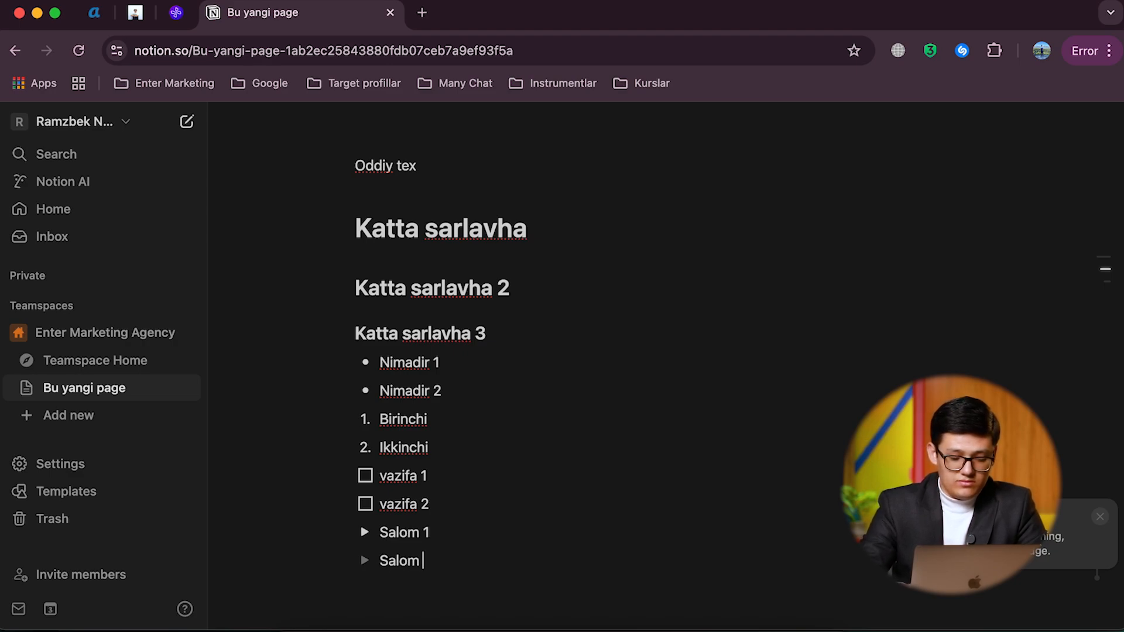
Step: Write "Assalomu alaykum" inside the "Salom 2" toggle and collapse it
left_click(364, 559)
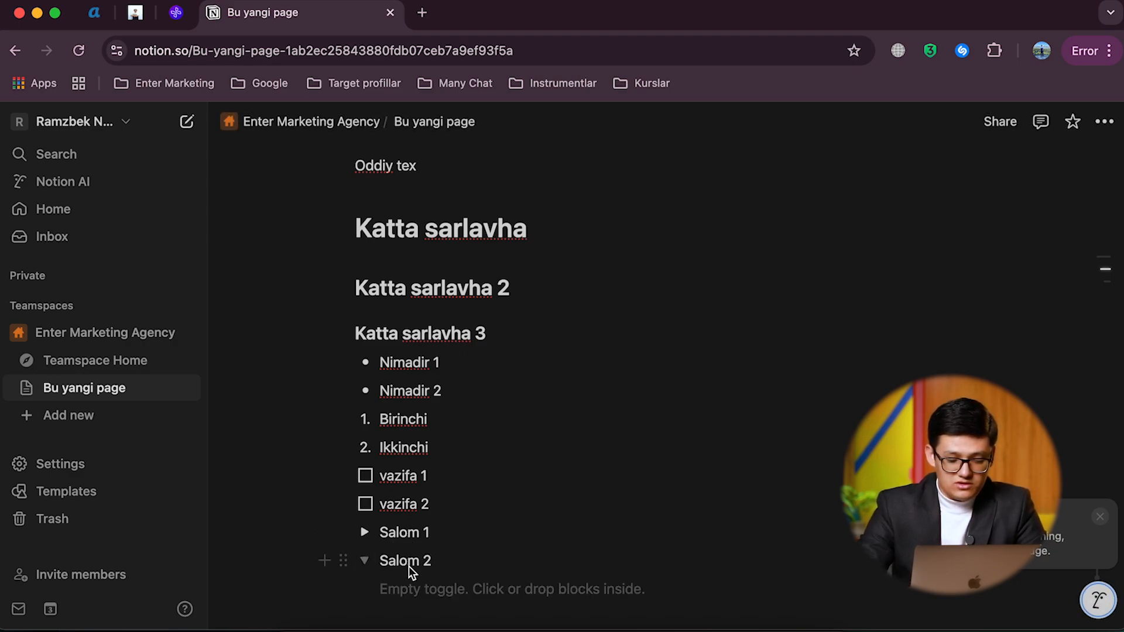
left_click(410, 587)
type("Salo")
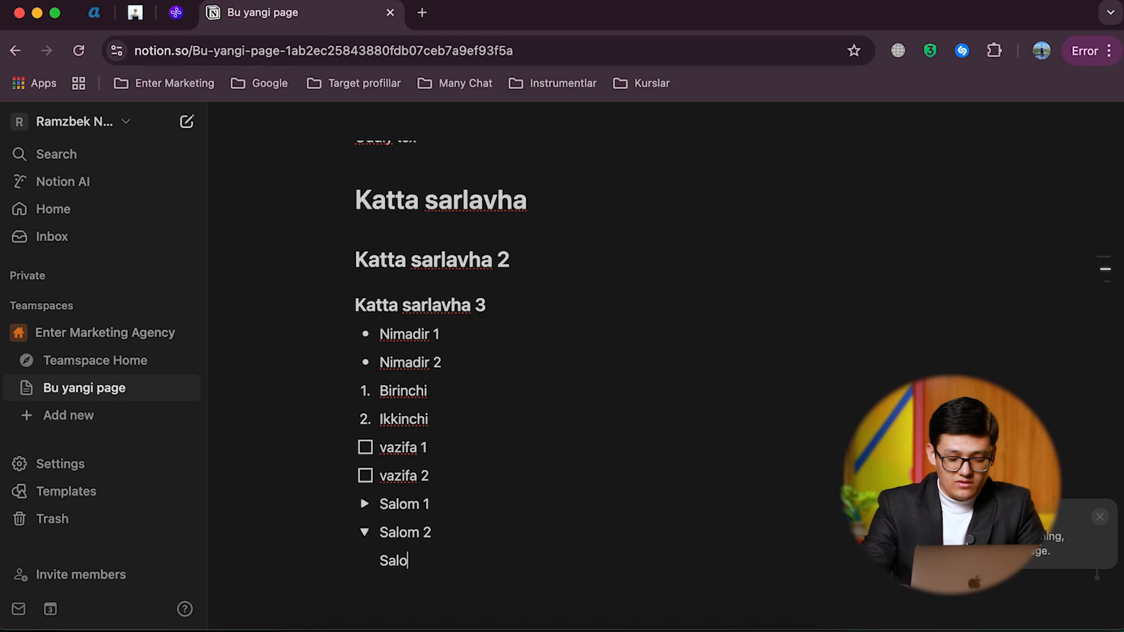
key("BackSpace")
type("As")
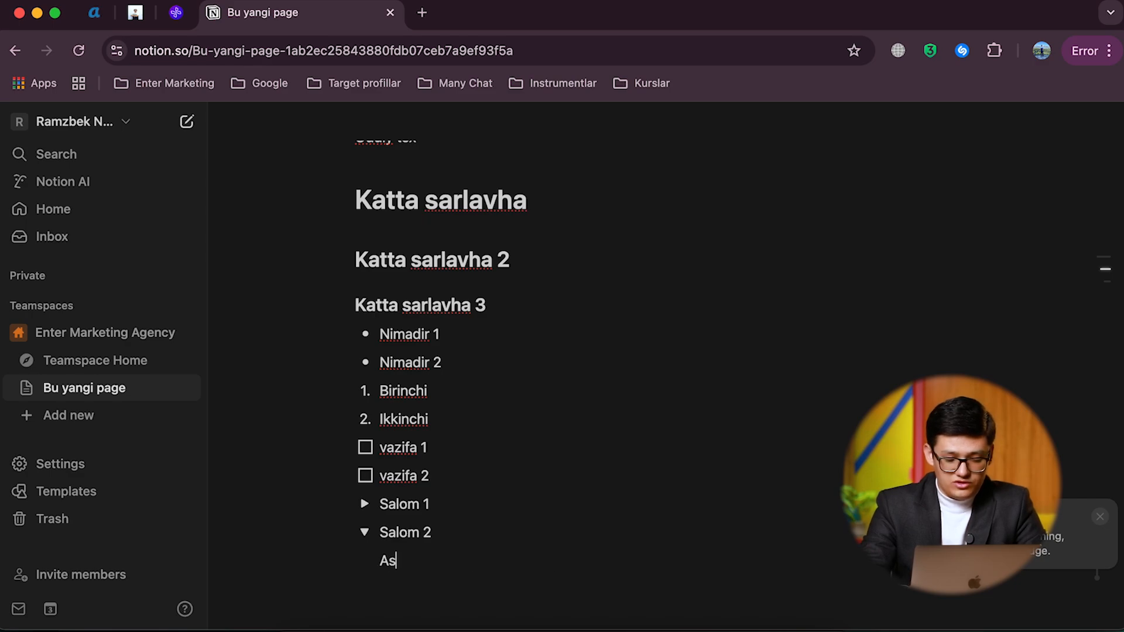
type("salomu alaykum!")
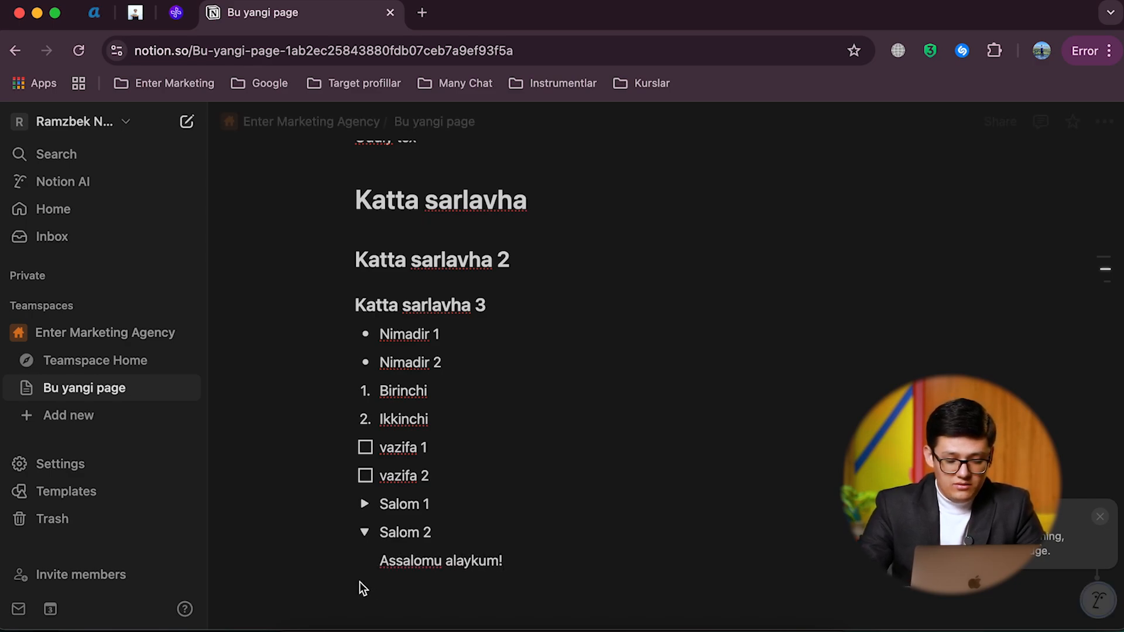
left_click(364, 532)
Step: Look through the block types that can be inserted below the toggles, down to the database views, without adding one
scroll(363, 529, "down", 2)
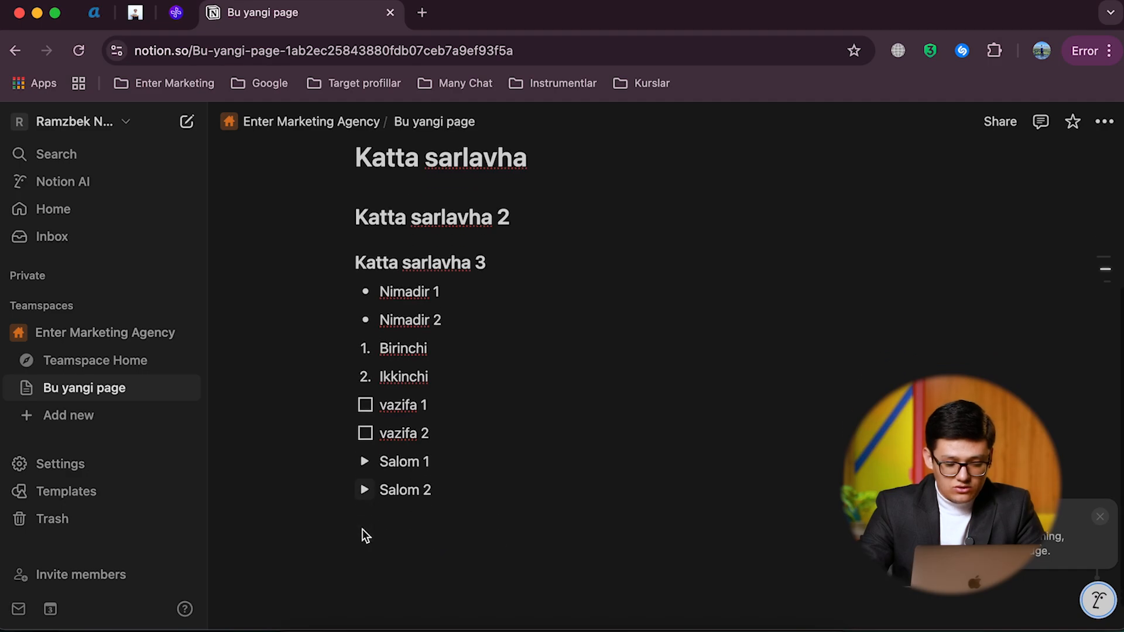
key("Return")
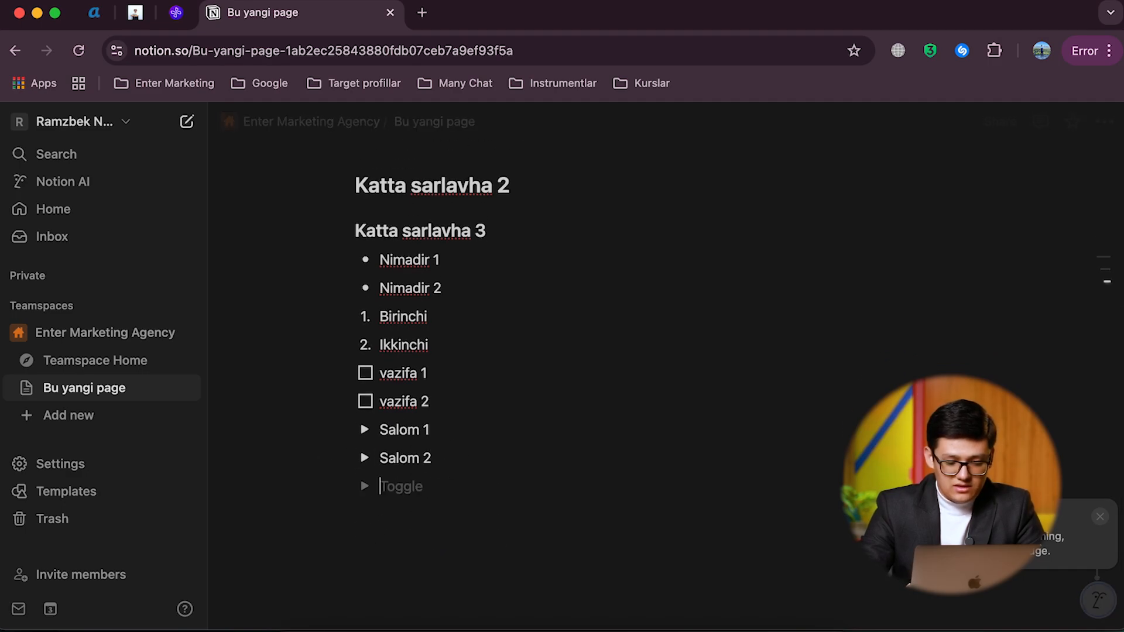
key("BackSpace")
type("/")
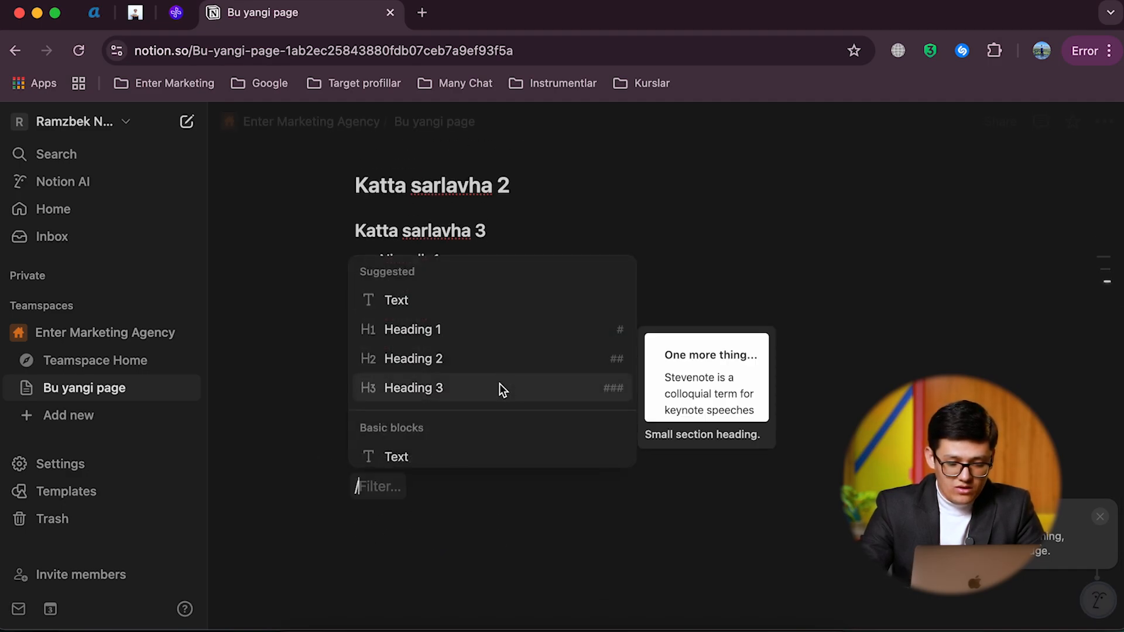
scroll(493, 369, "down", 10)
scroll(493, 369, "up", 5)
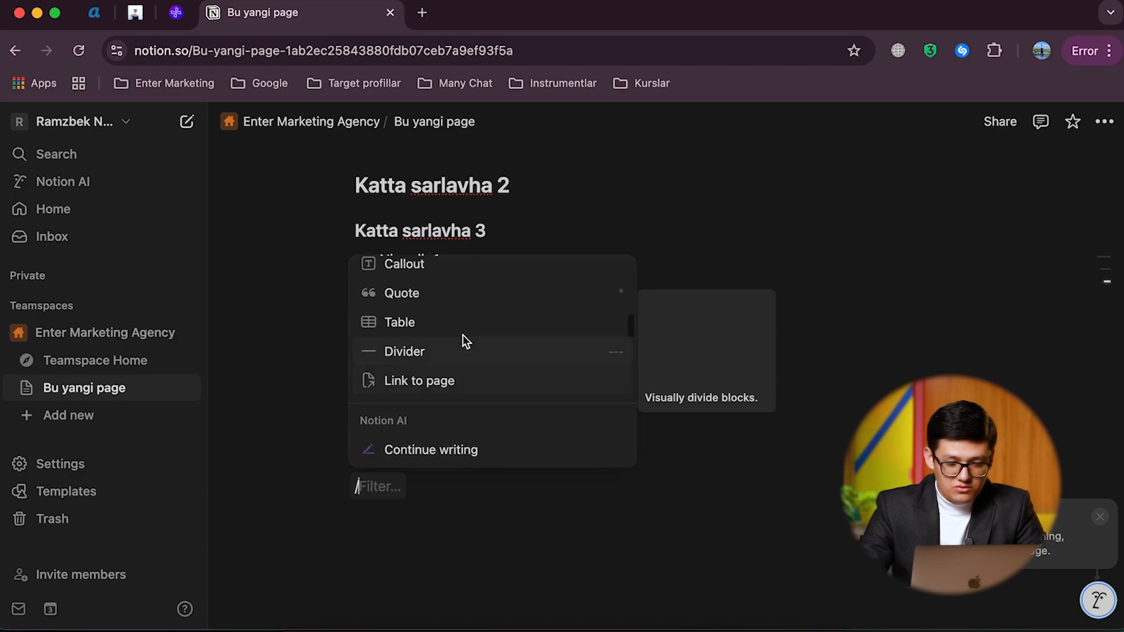
scroll(423, 391, "down", 6)
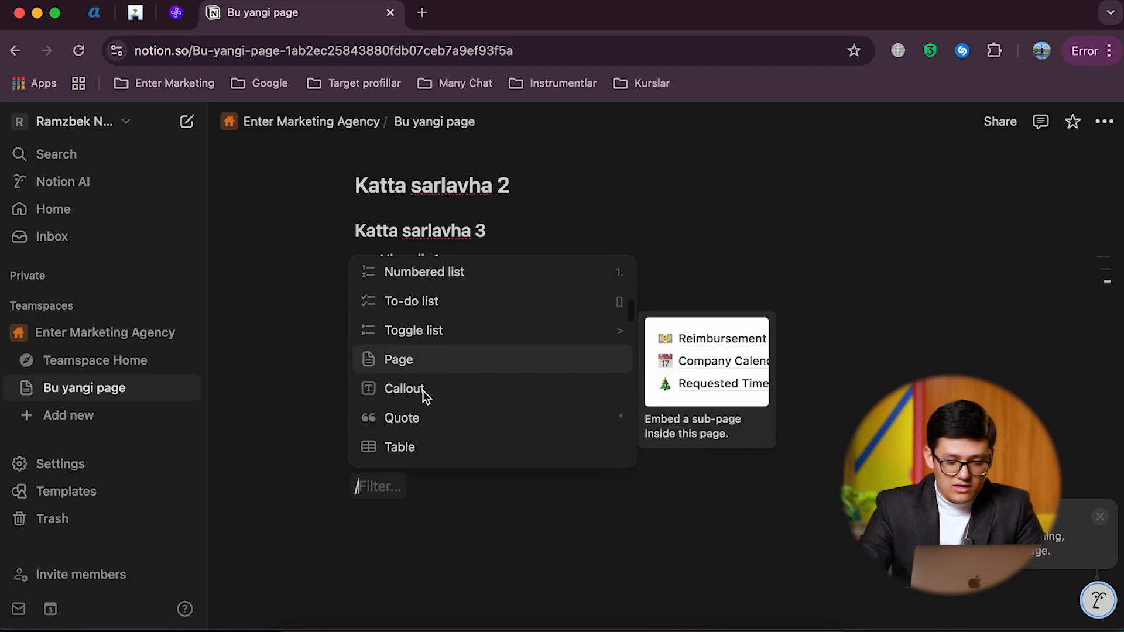
scroll(423, 391, "down", 5)
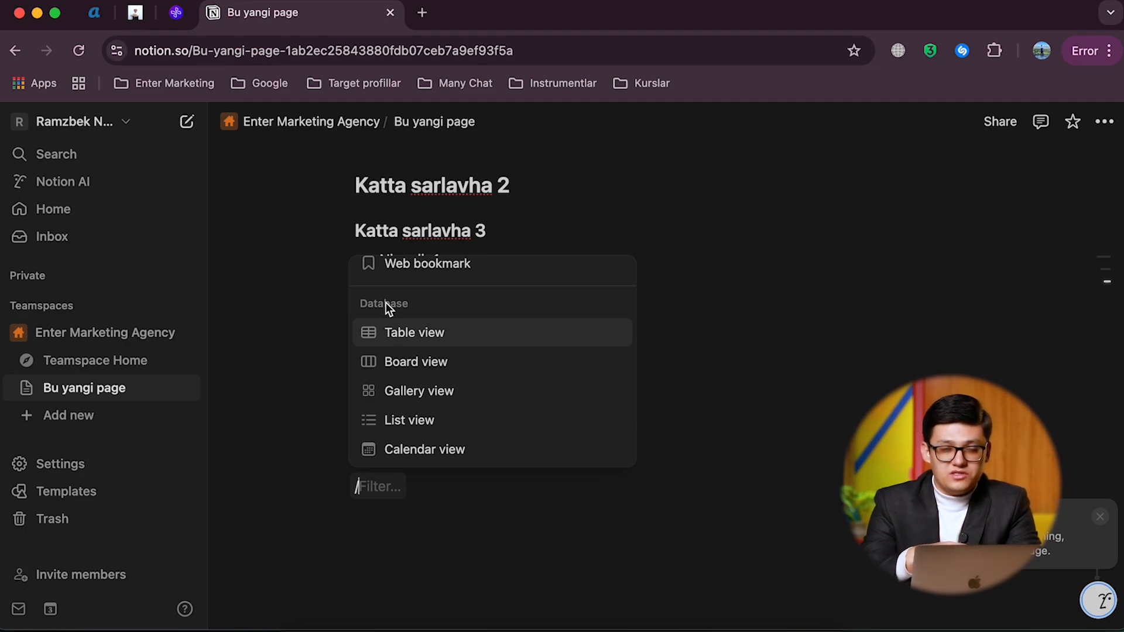
key("BackSpace")
scroll(385, 303, "up", 5)
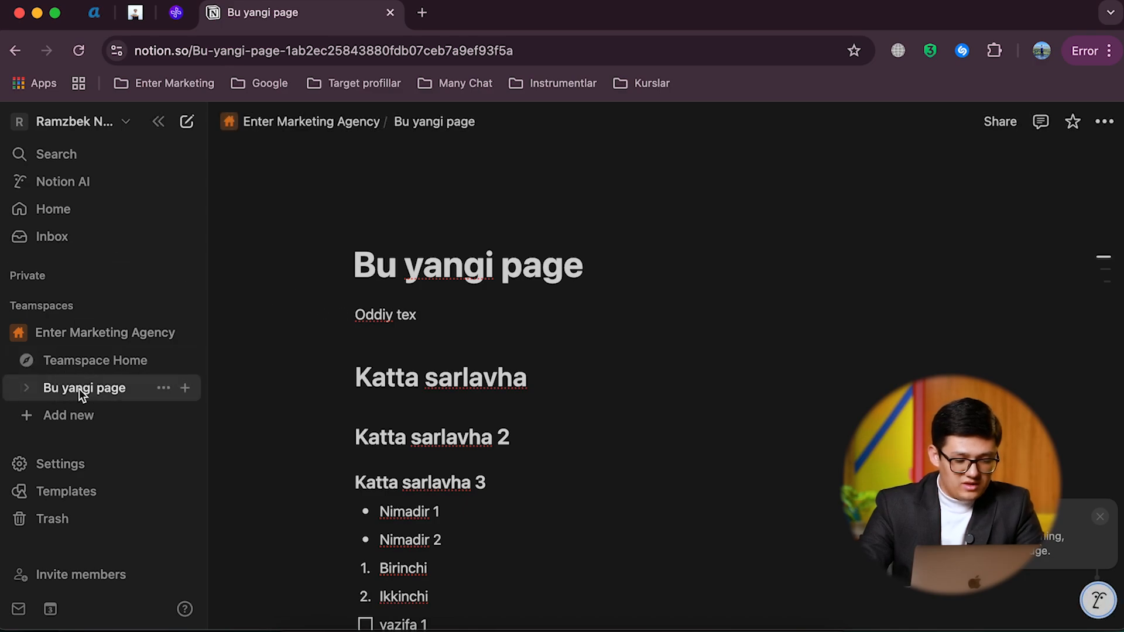
Step: Check "Bu yangi page" for nested pages, and add the text line "Bu ichki page" directly under its title
left_click(23, 384)
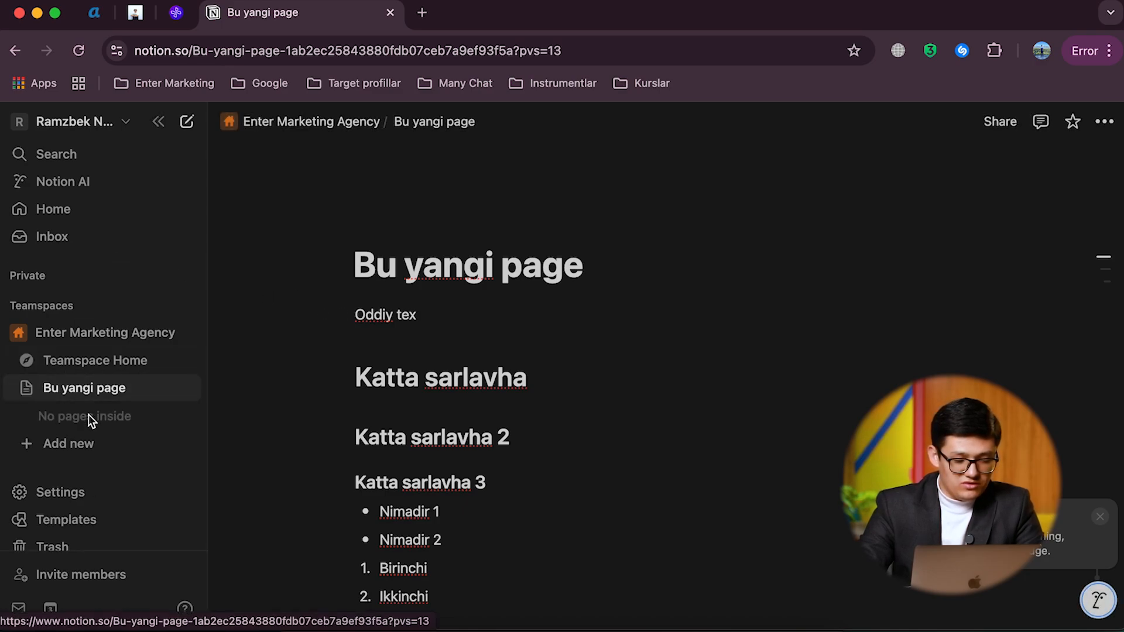
left_click(26, 390)
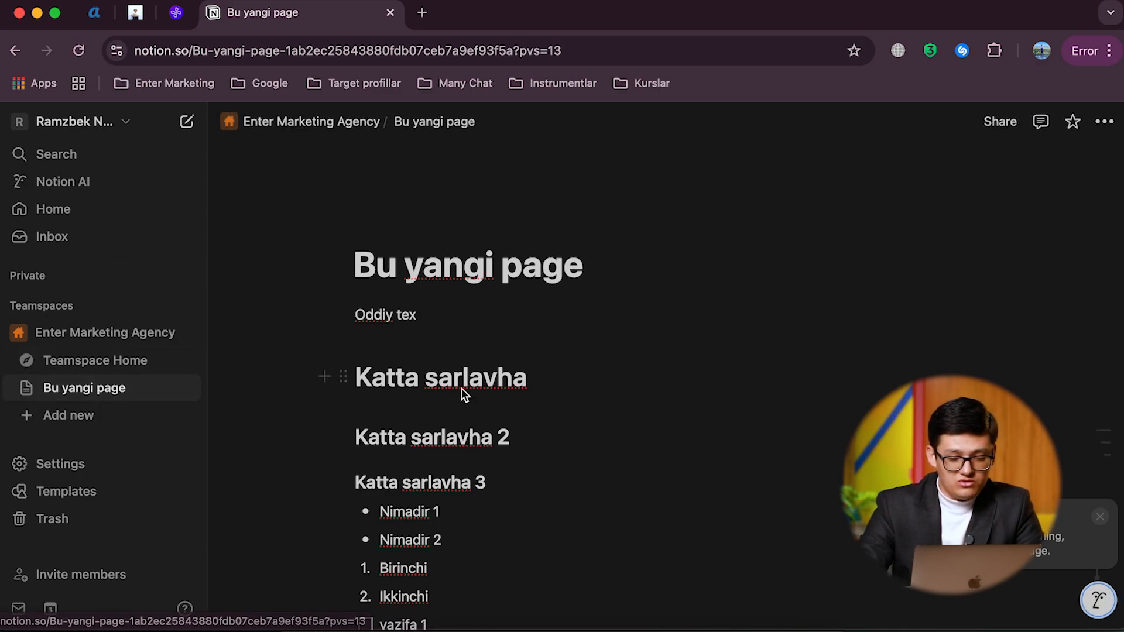
key("Return")
type("Bu ic")
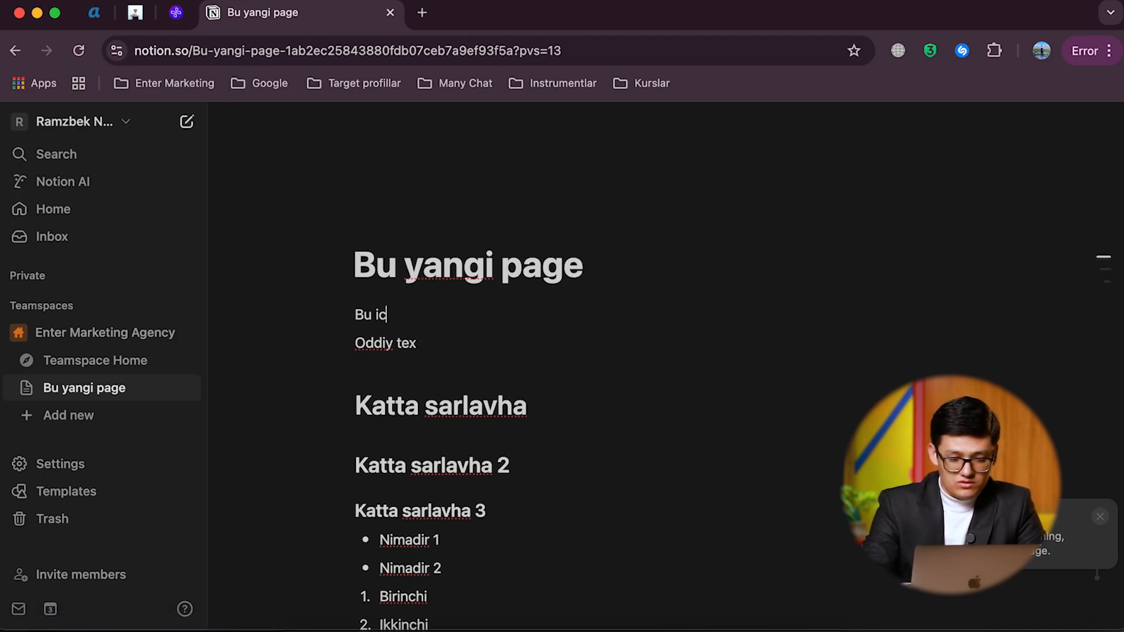
type("hiki page")
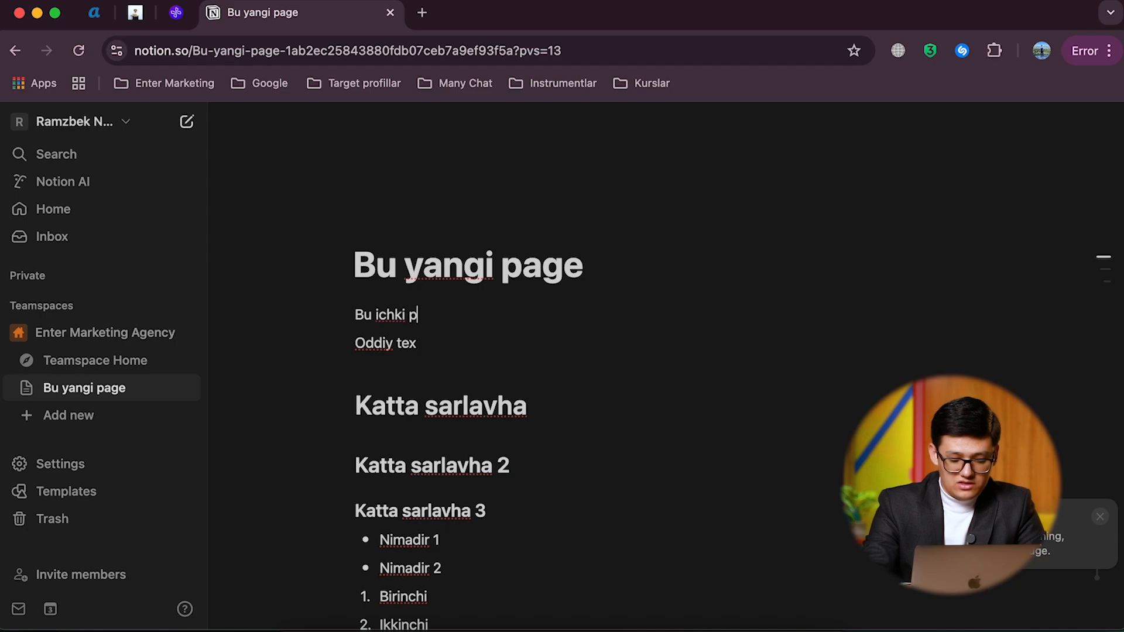
Step: Turn the "Bu ichki page" text line into a page
left_click(343, 315)
key("Escape")
left_click(342, 316)
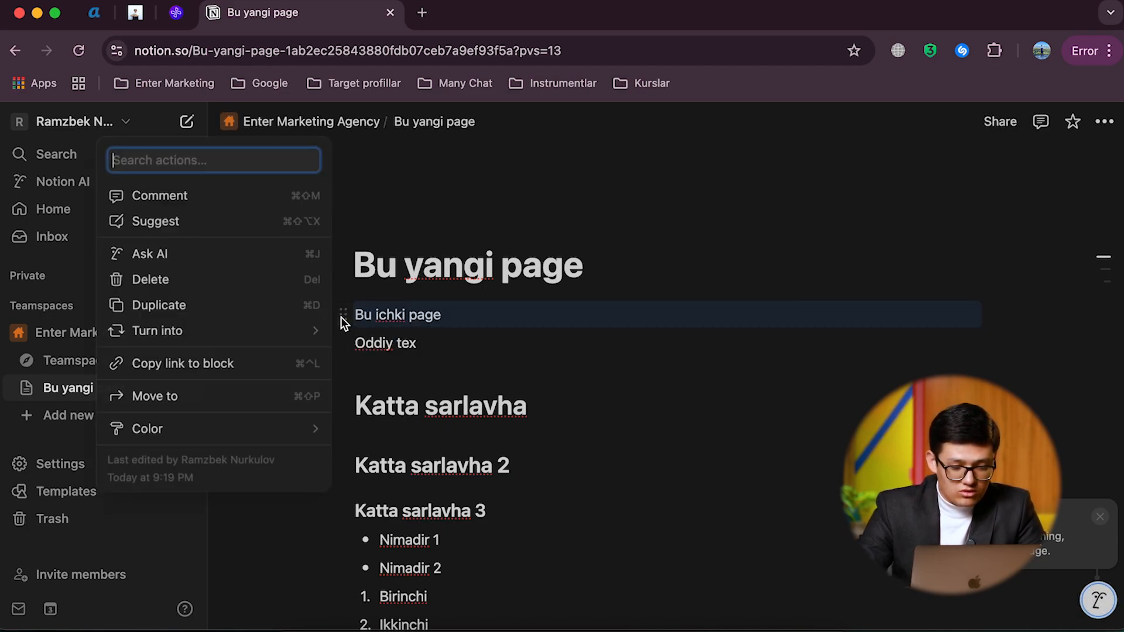
mouse_move(221, 338)
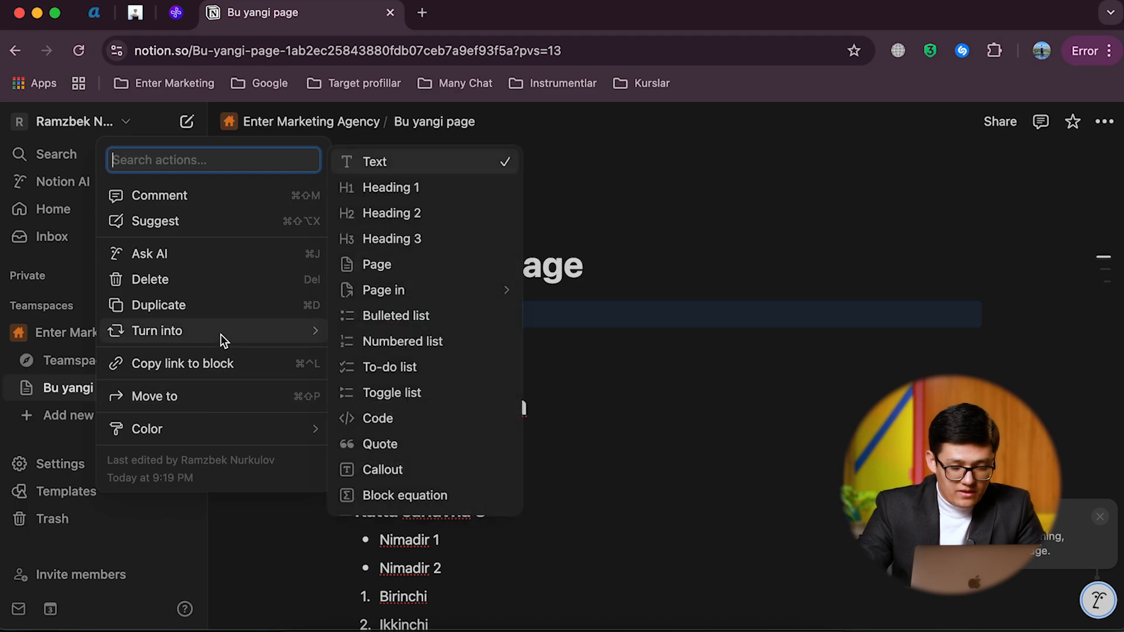
left_click(394, 271)
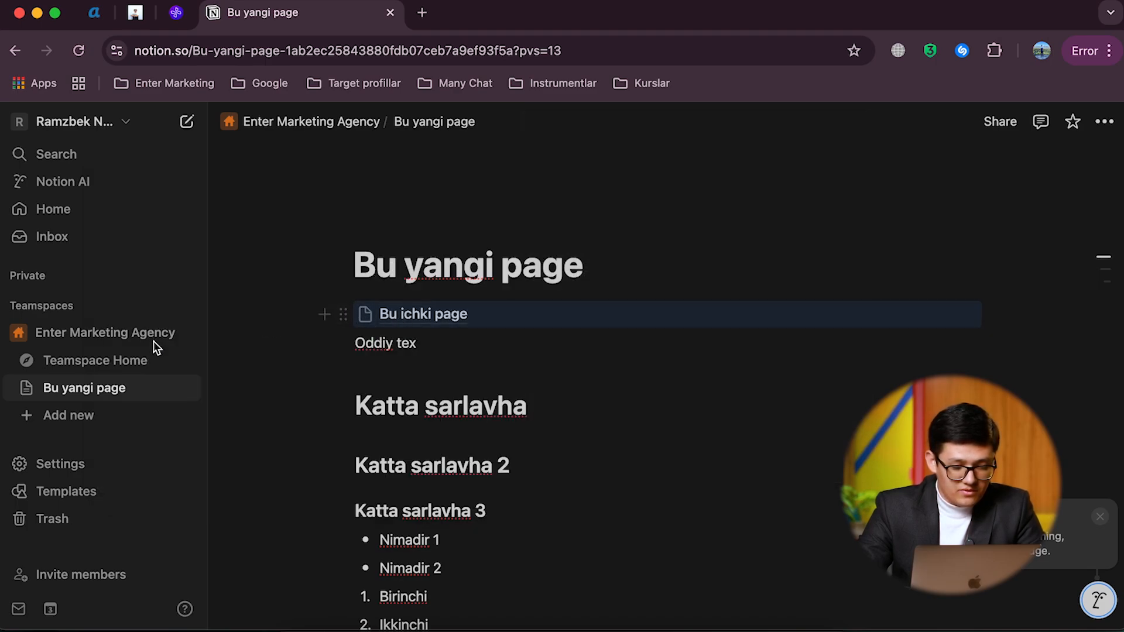
Step: Expand the pages nested under "Bu yangi page" and open the "Bu ichki page" subpage
left_click(27, 388)
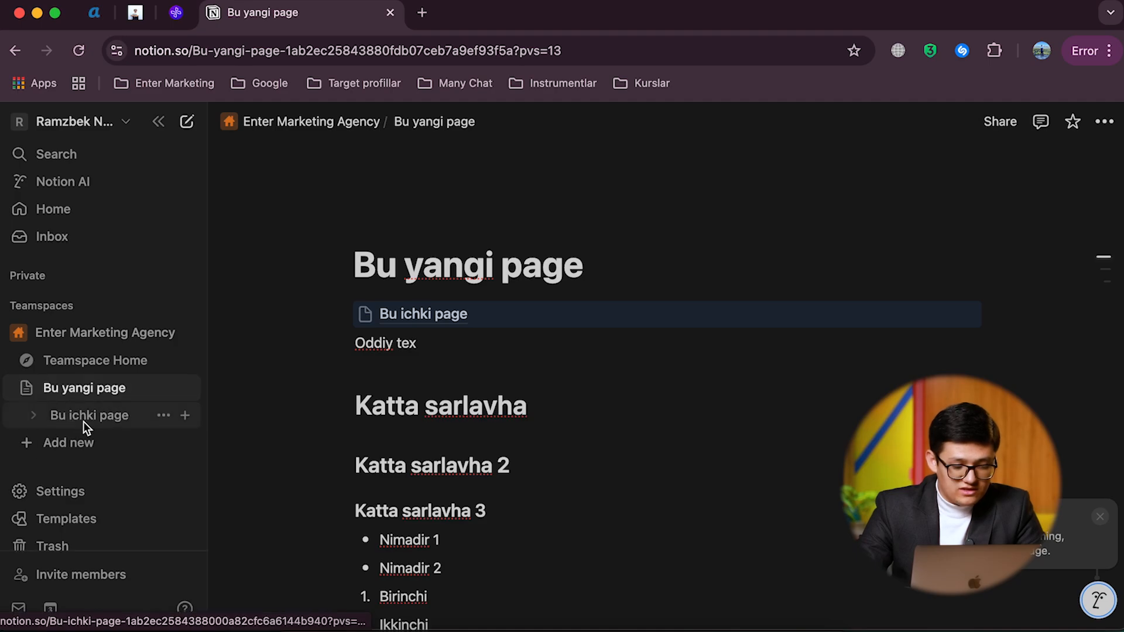
left_click(367, 315)
left_click(338, 248)
left_click(443, 310)
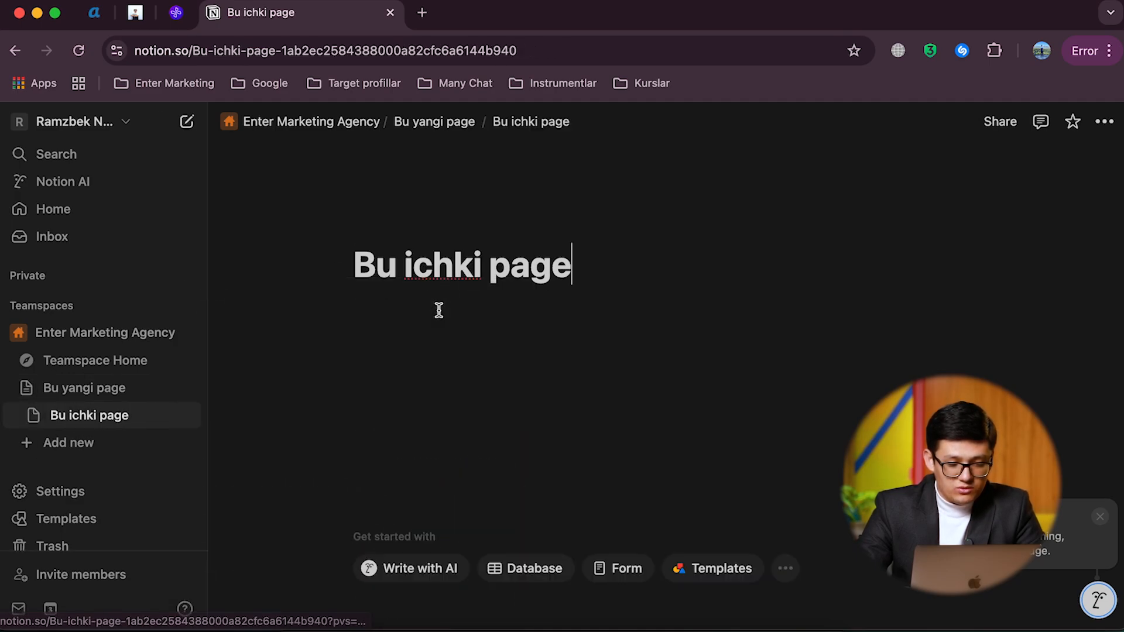
Step: Write the text line "ichki 2 page" in the body of "Bu ichki page"
key("Return")
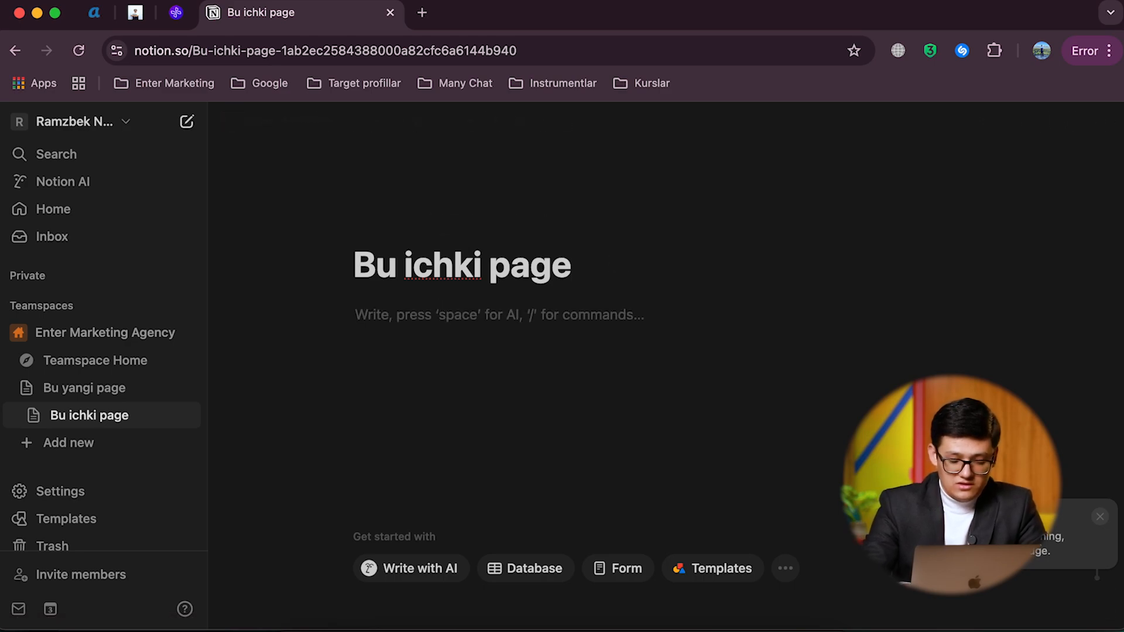
type("ichkin")
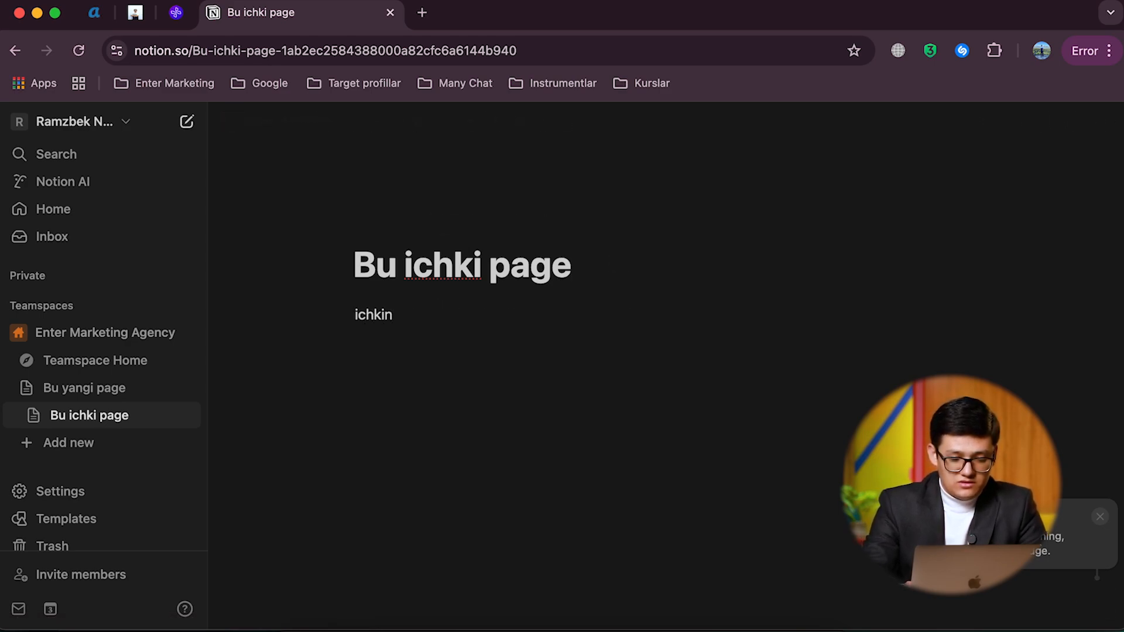
key("BackSpace")
key("BackSpace")
key("BackSpace")
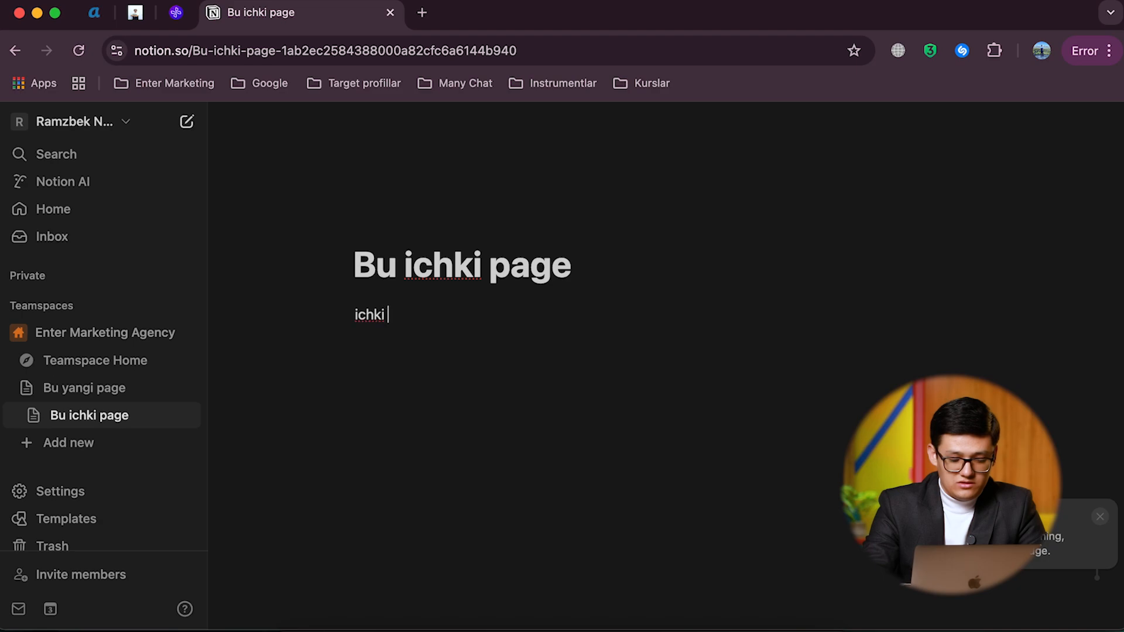
type("ki 2 page")
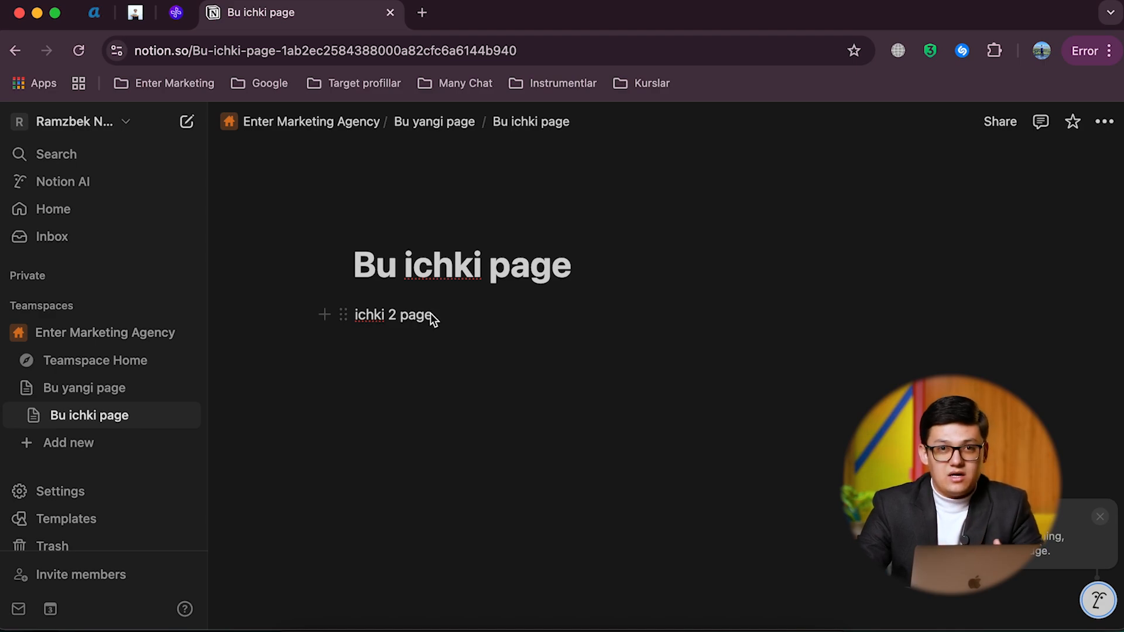
Step: Examine the teamspace's page hierarchy by expanding and collapsing "Bu yangi page" and "Bu ichki page", and expand Teamspace Home
left_click(25, 387)
left_click(26, 387)
left_click(35, 413)
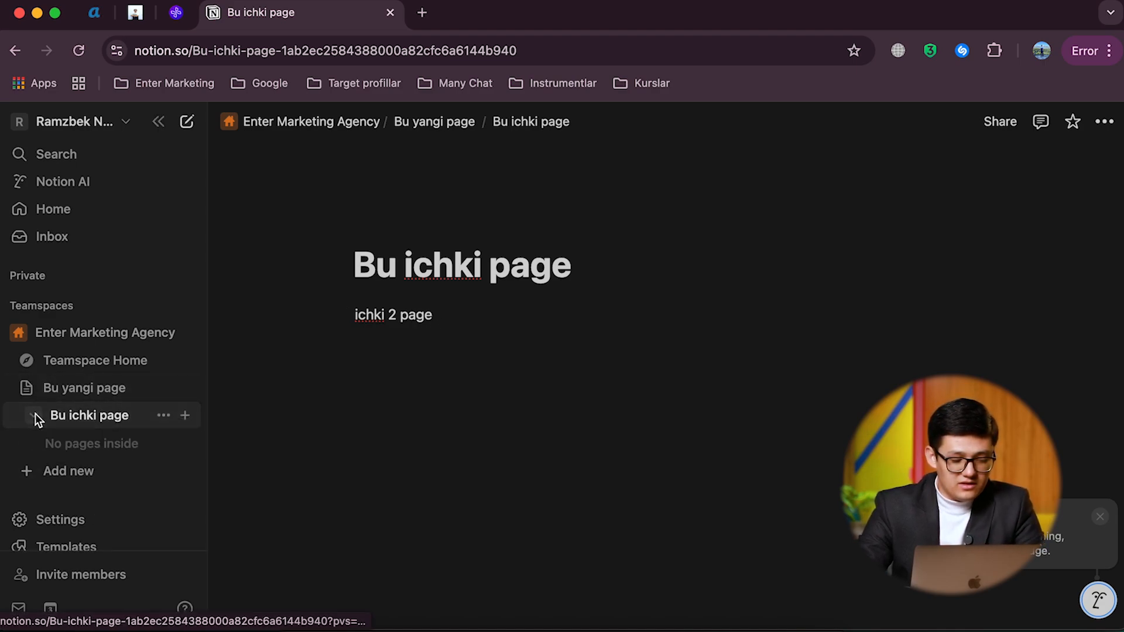
left_click(35, 414)
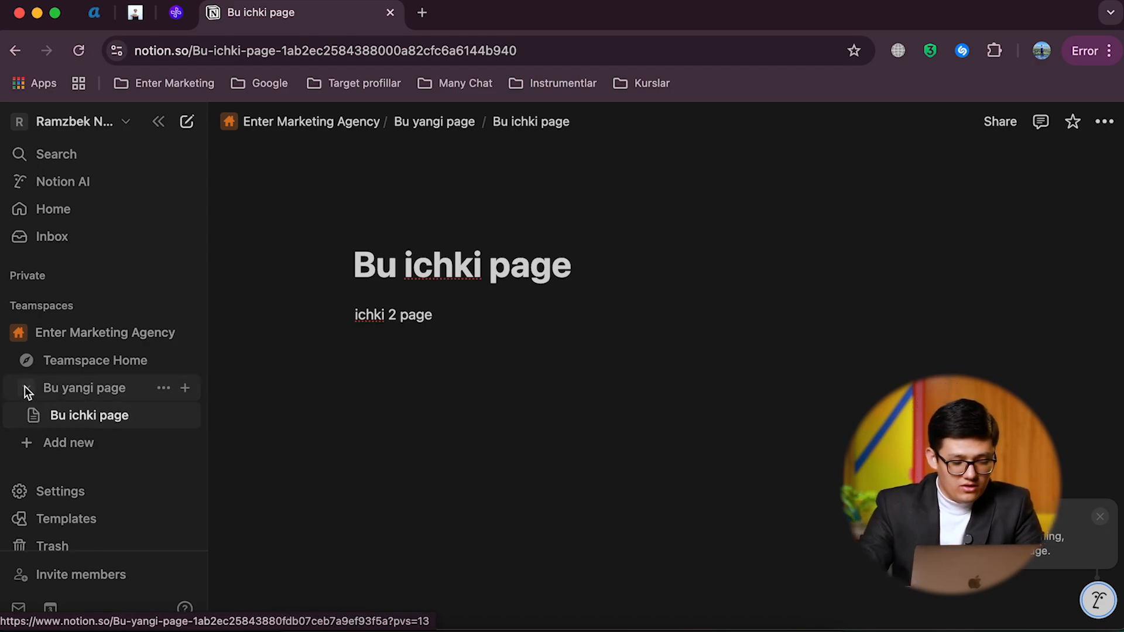
left_click(26, 389)
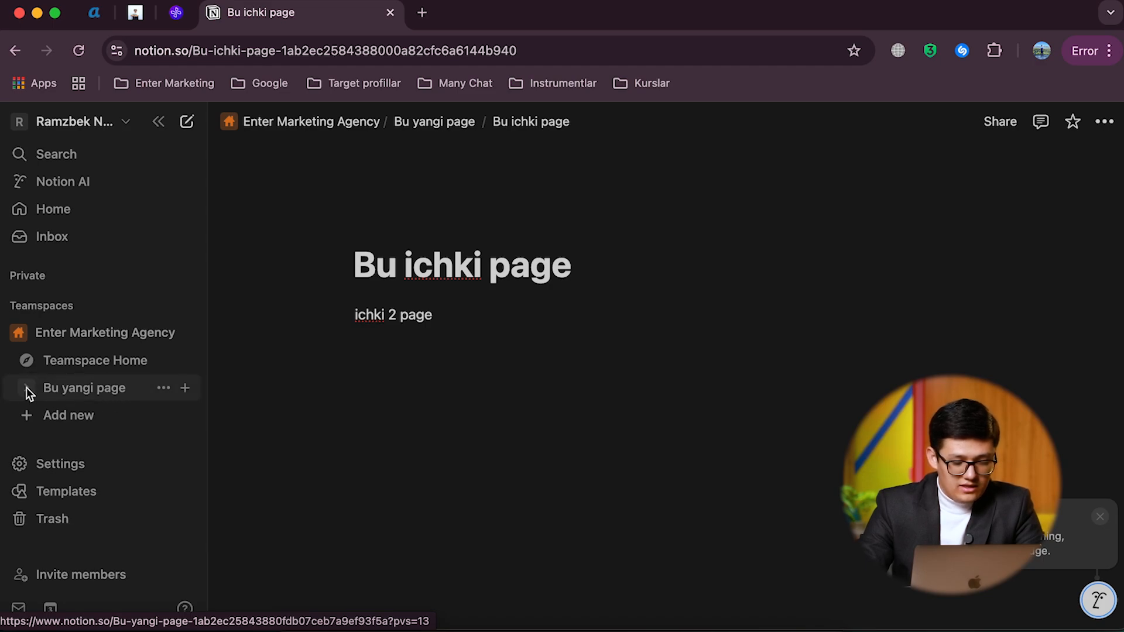
left_click(25, 362)
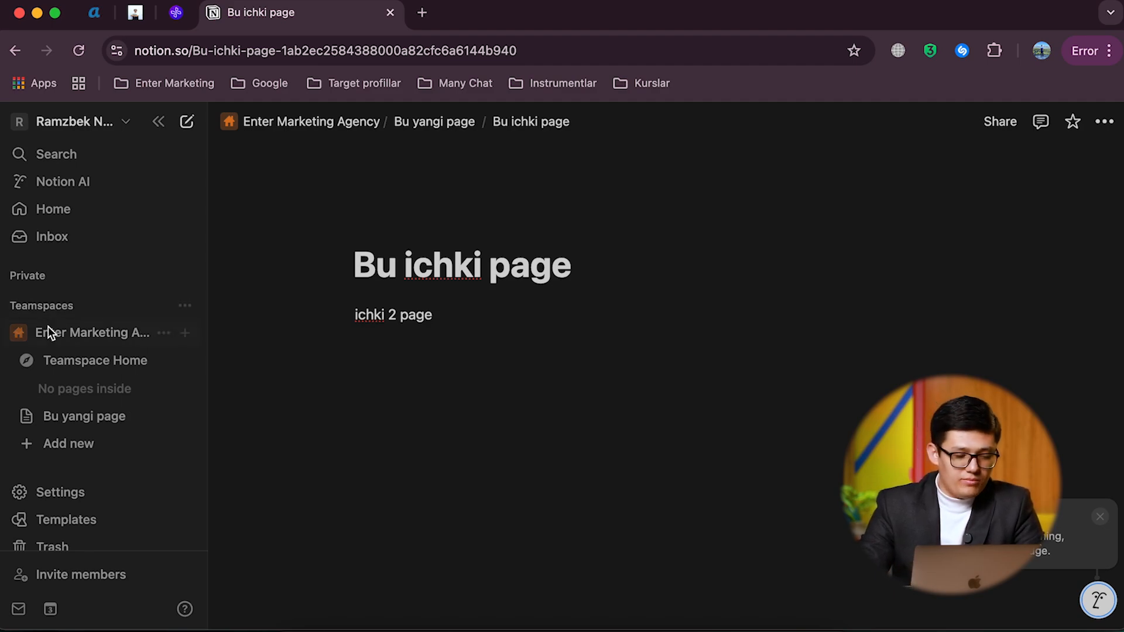
Step: Create an empty page in the Enter Marketing Agency teamspace and title it "Kontent plan"
left_click(187, 335)
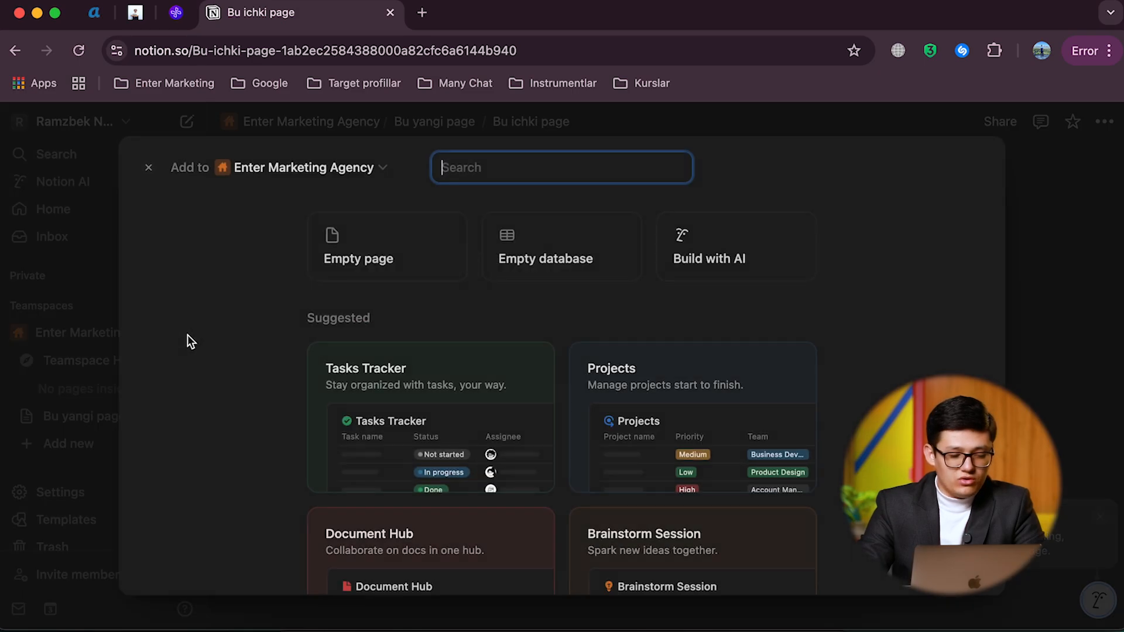
left_click(389, 250)
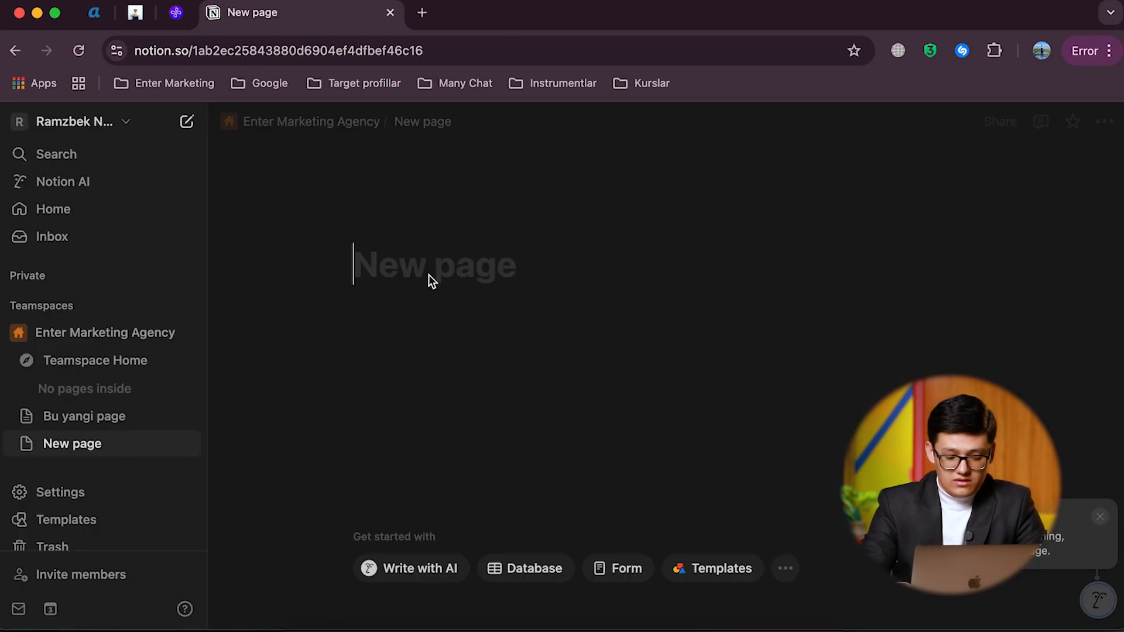
type("Kontent plan")
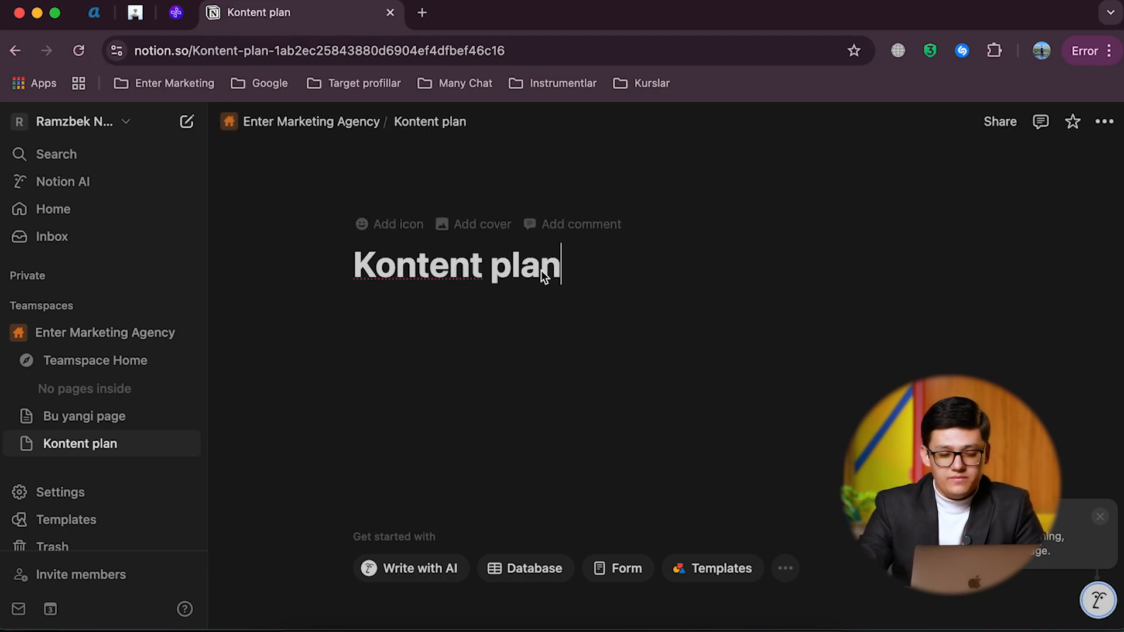
key("Return")
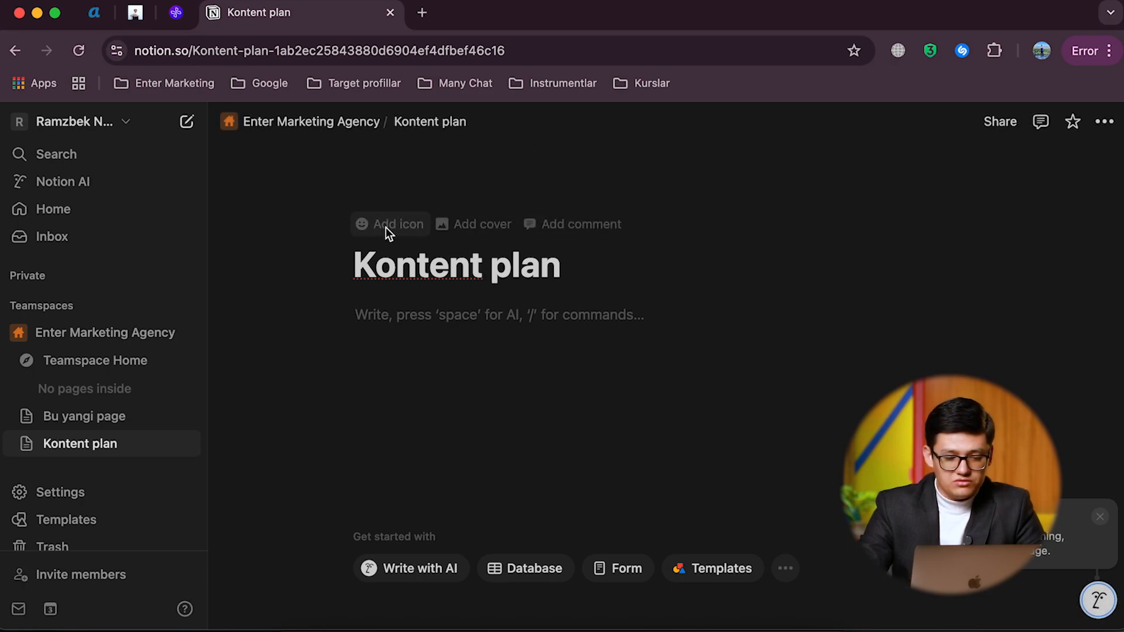
Step: Add an icon to the "Kontent plan" page and set it to the clipboard emoji
left_click(385, 227)
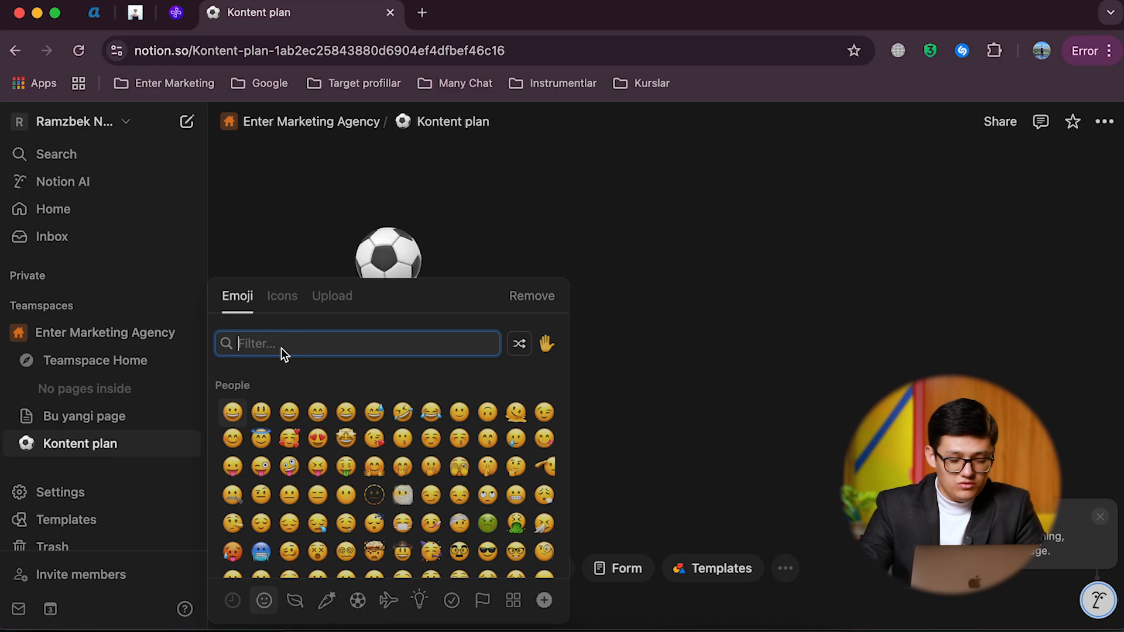
scroll(320, 460, "down", 15)
scroll(321, 465, "down", 20)
scroll(321, 465, "down", 20)
scroll(320, 463, "up", 10)
scroll(321, 465, "up", 5)
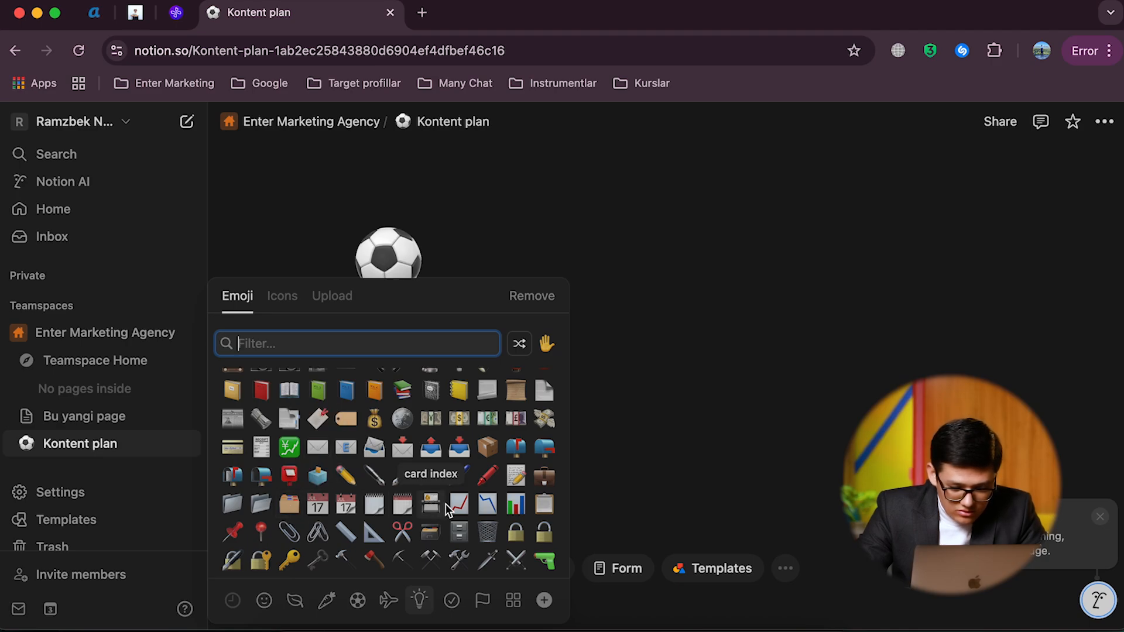
scroll(464, 503, "up", 2)
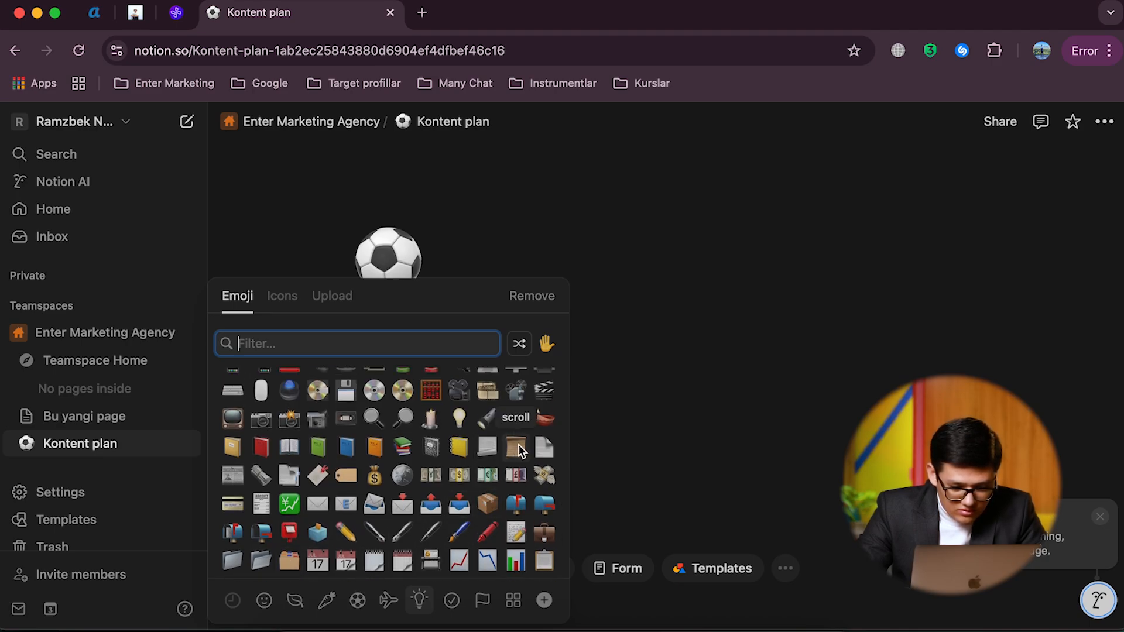
scroll(440, 497, "down", 2)
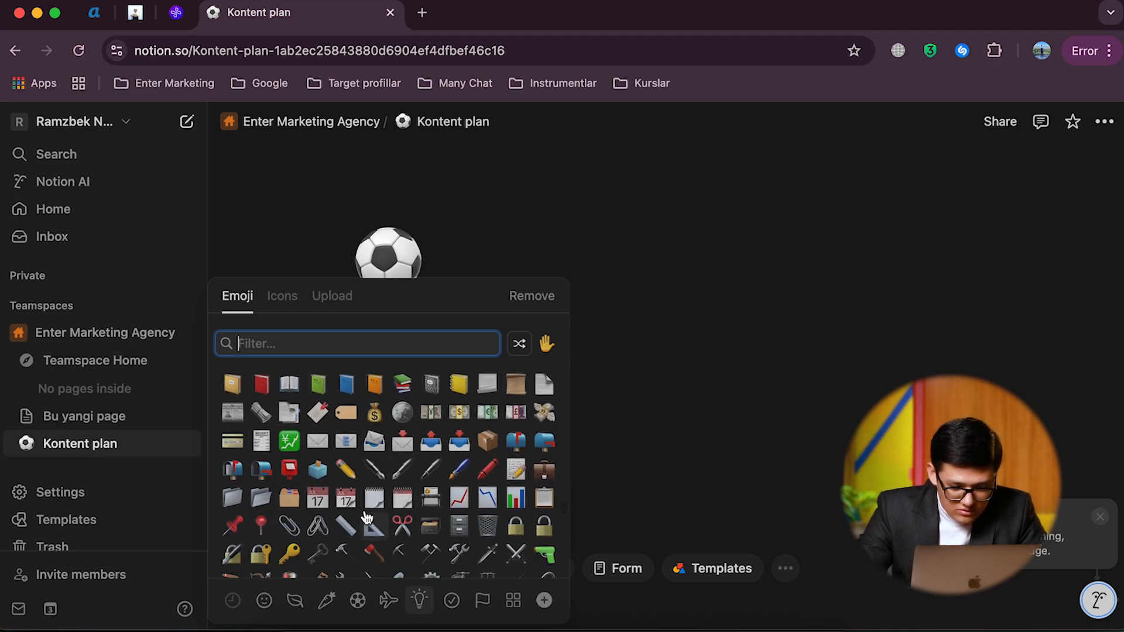
left_click(544, 498)
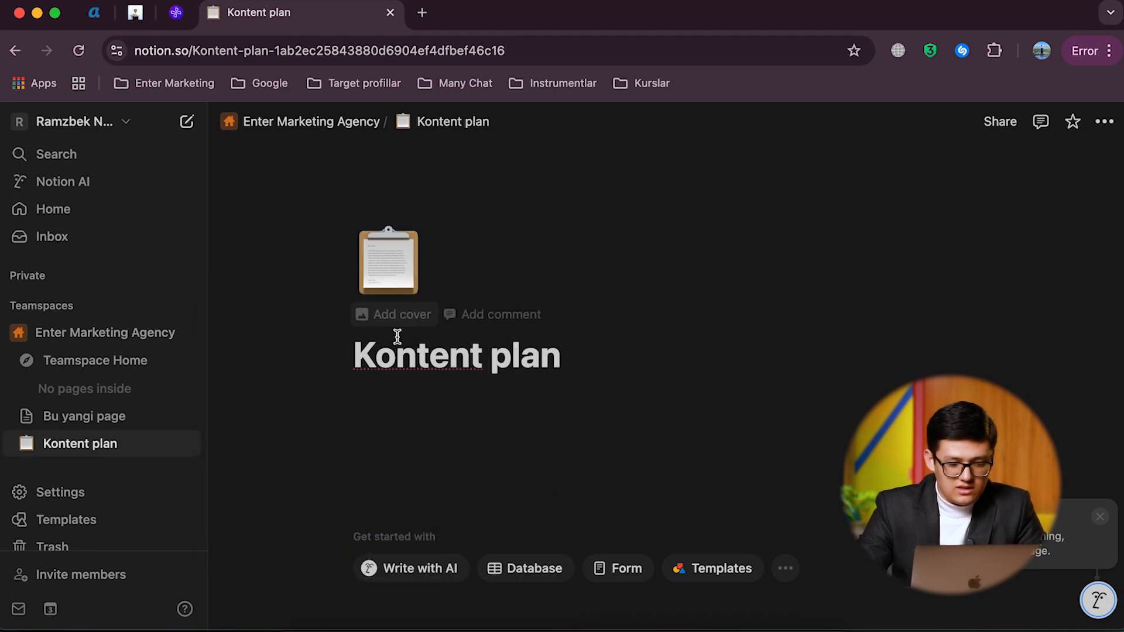
Step: Insert a table view database into the body of the "Kontent plan" page
left_click(574, 364)
key("Return")
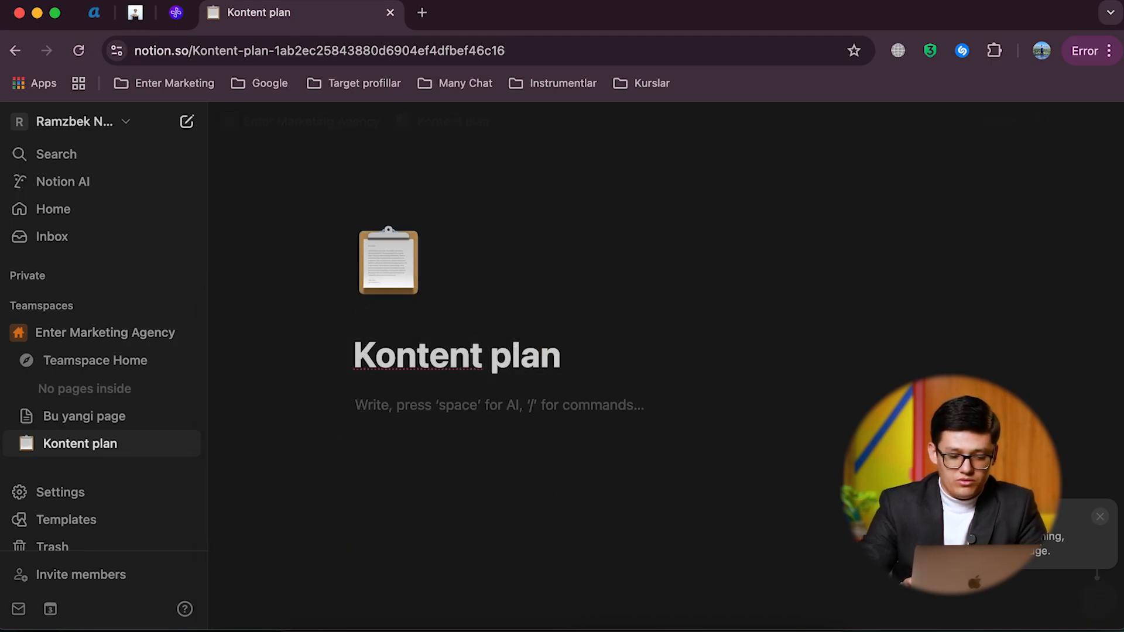
type("/")
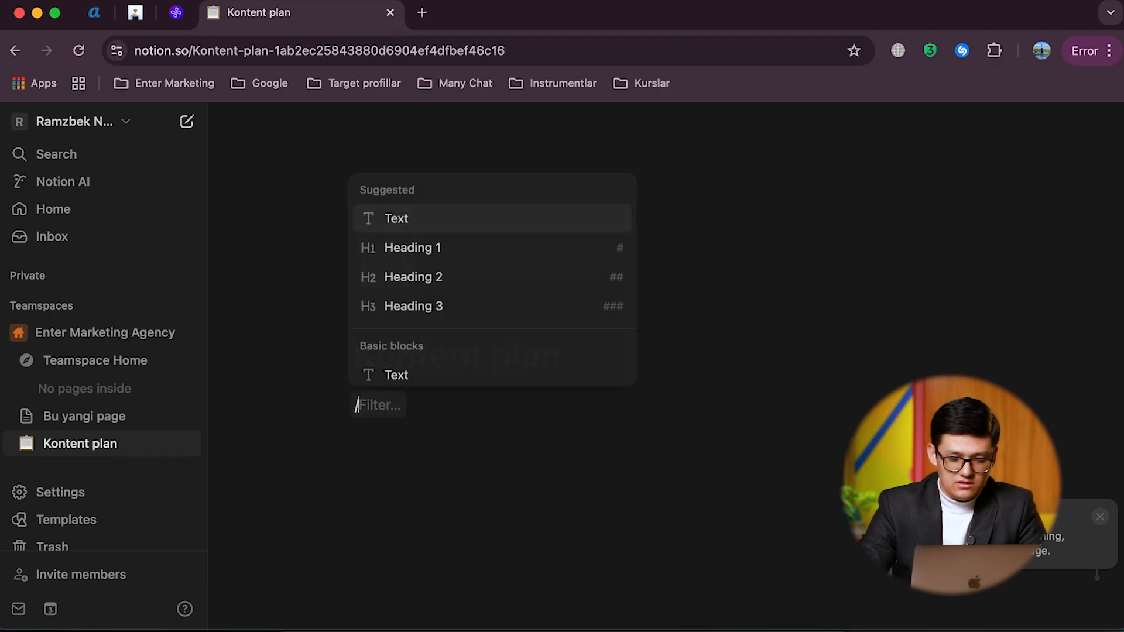
type("data")
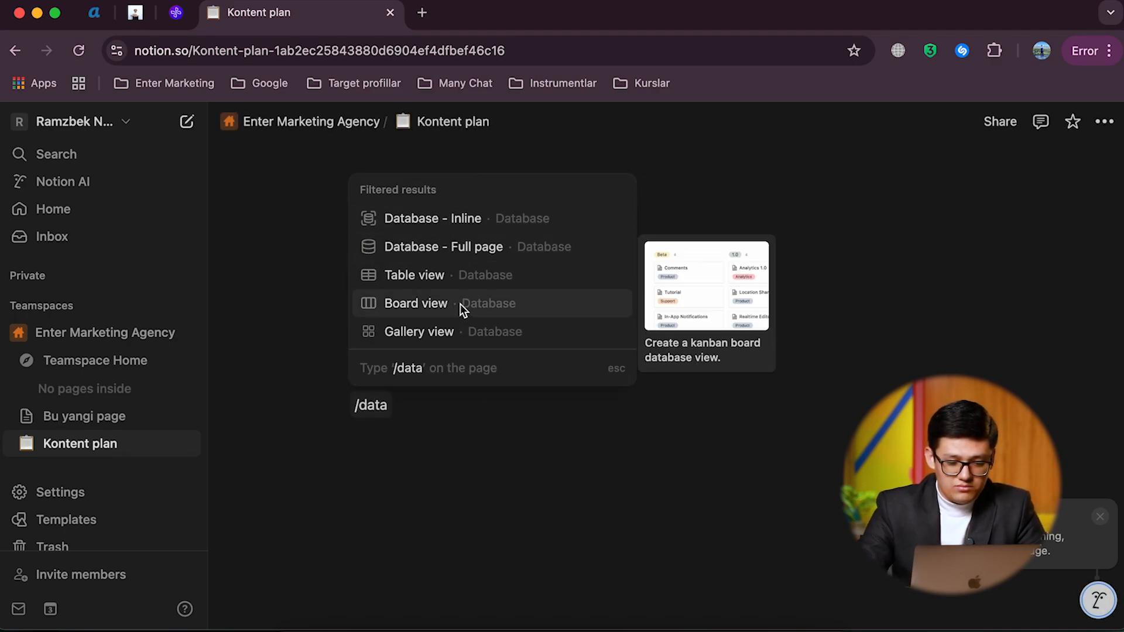
scroll(460, 303, "down", 2)
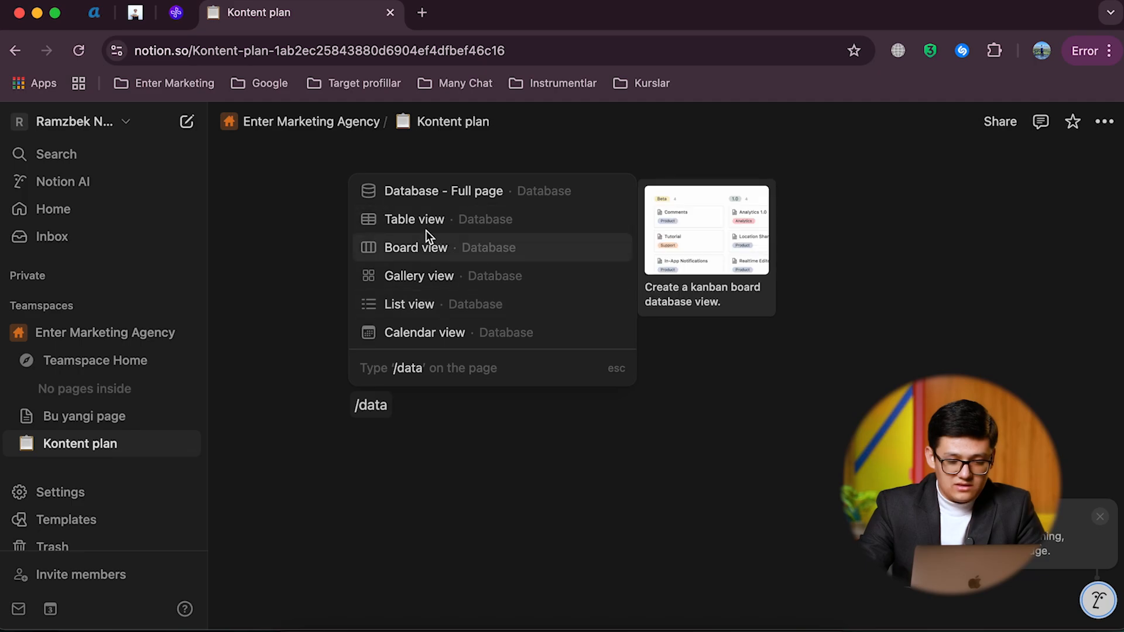
left_click(410, 224)
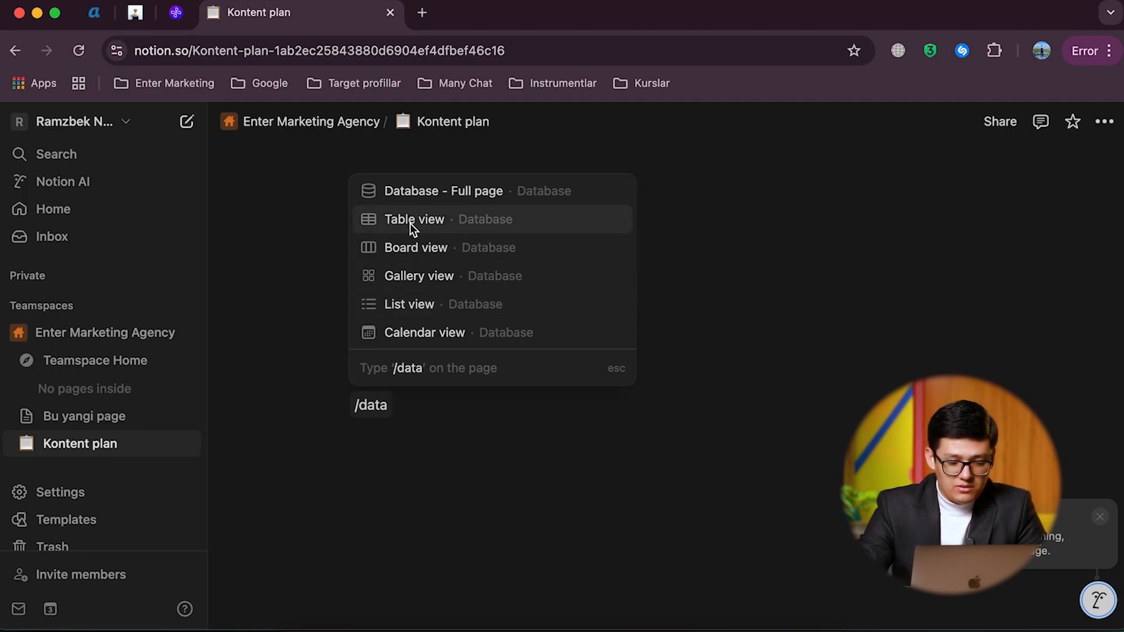
Step: Title the untitled table database "Global Education"
left_click(393, 367)
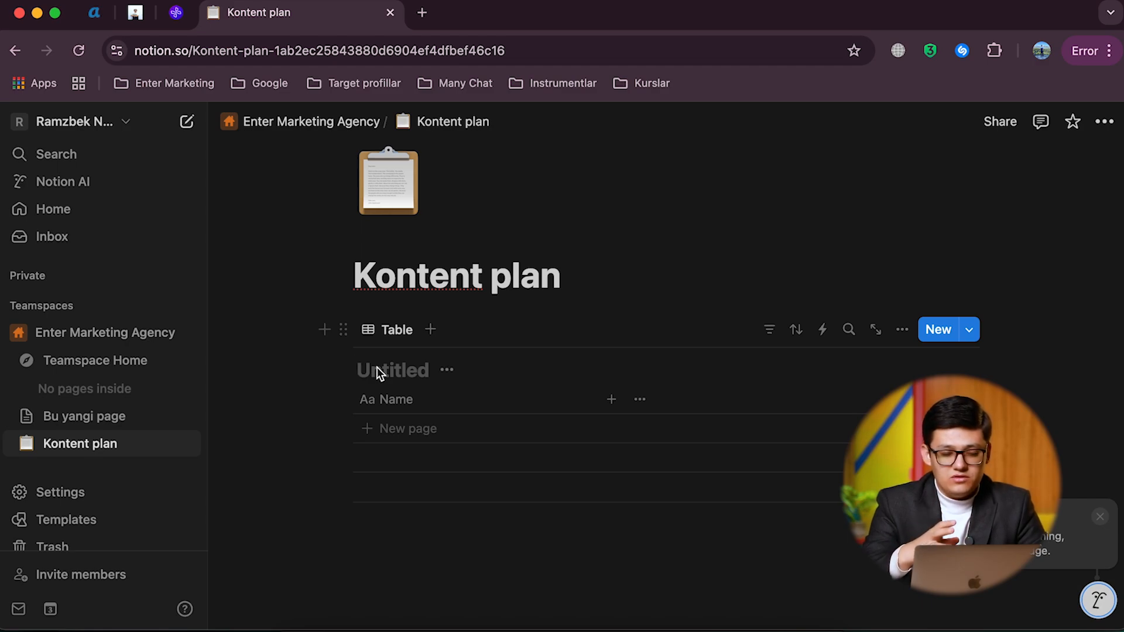
type("Glo")
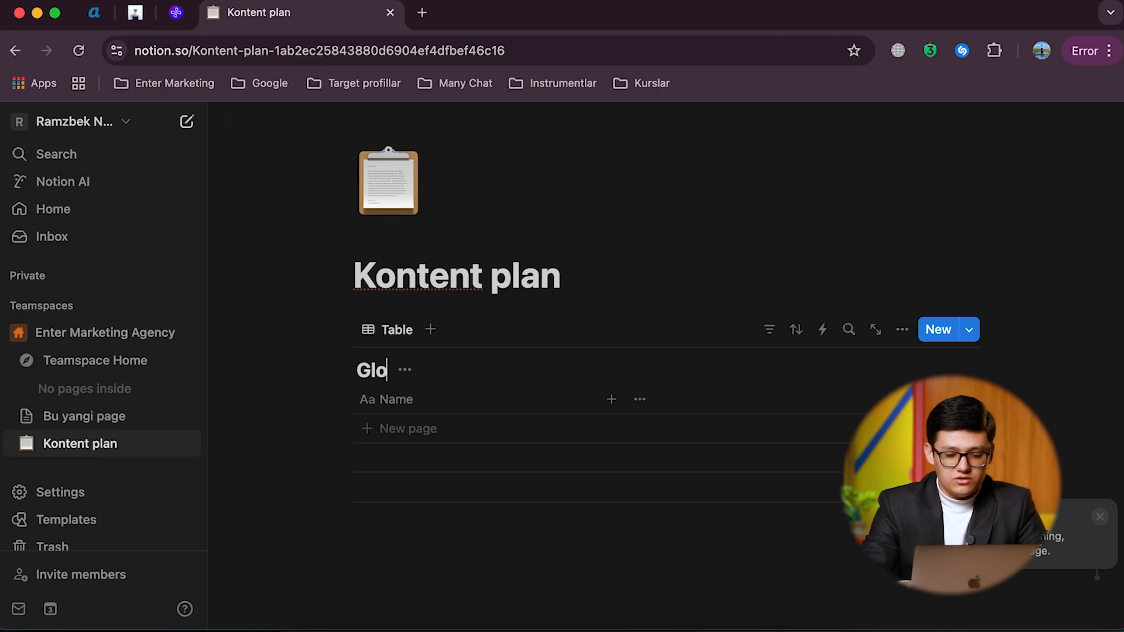
type("bal Education")
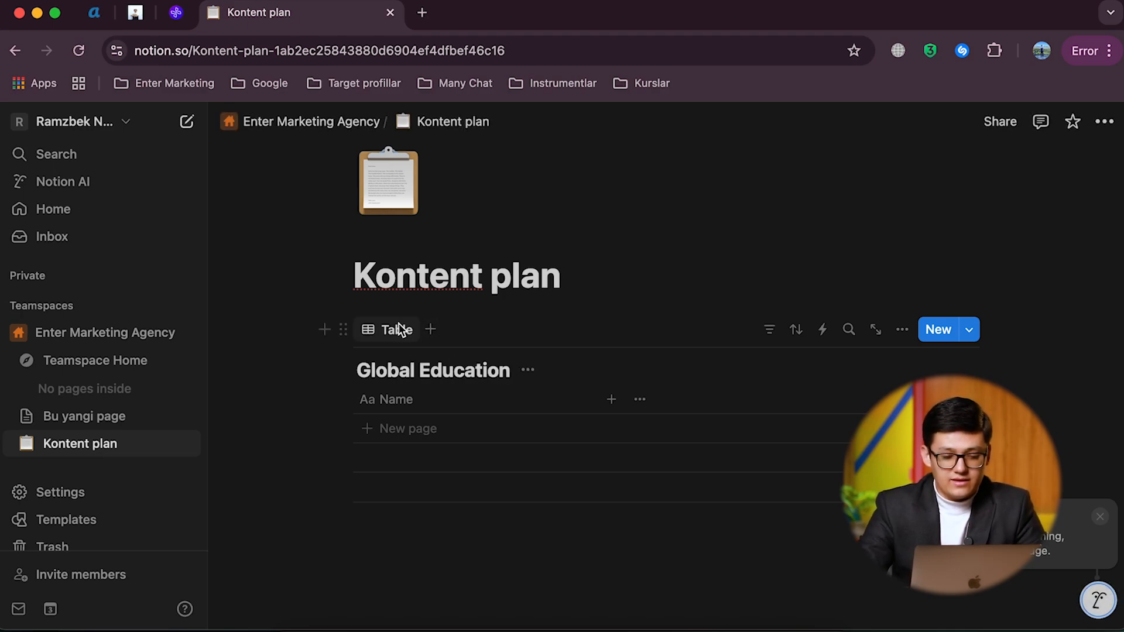
Step: Rename the Name column of the Global Education table as "Kontent sarlavhasi"
scroll(387, 327, "down", 1)
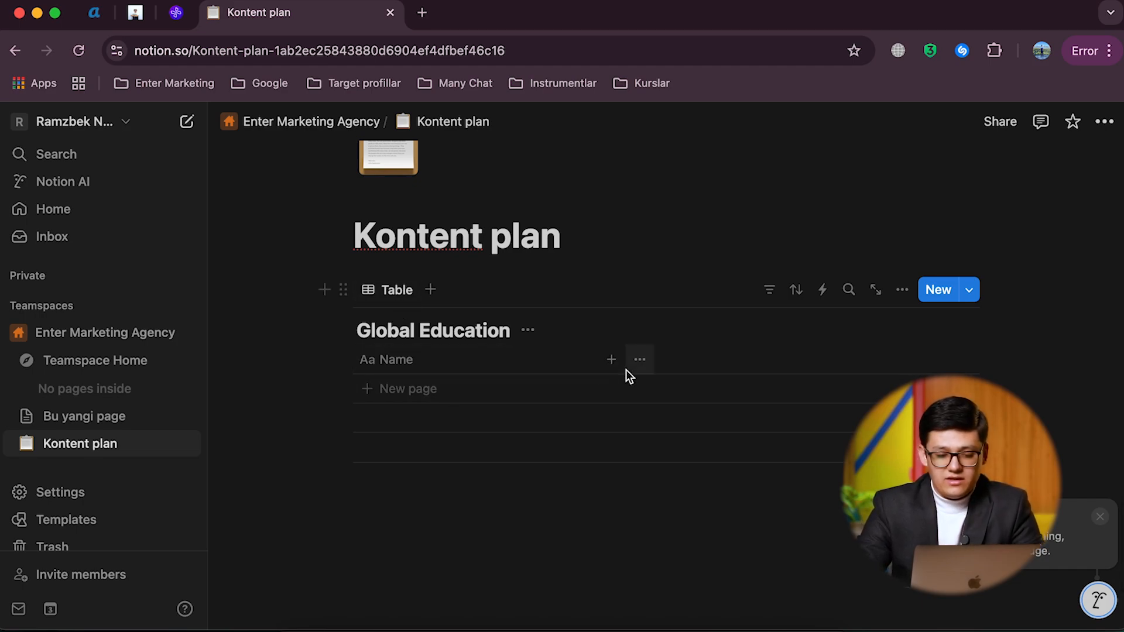
left_click(398, 362)
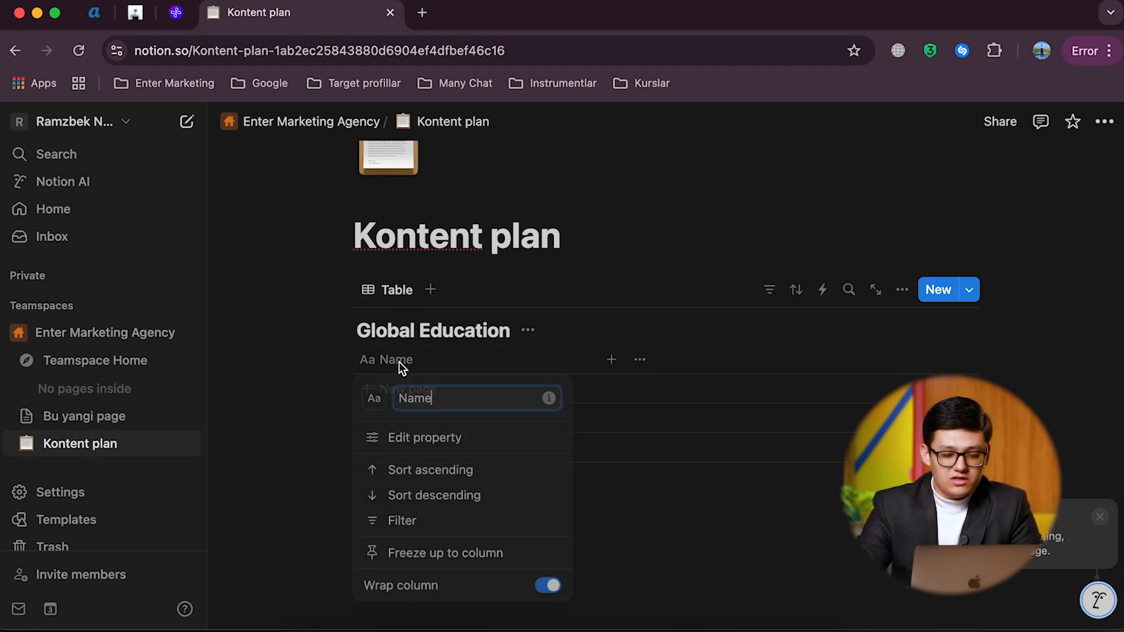
type("Ko")
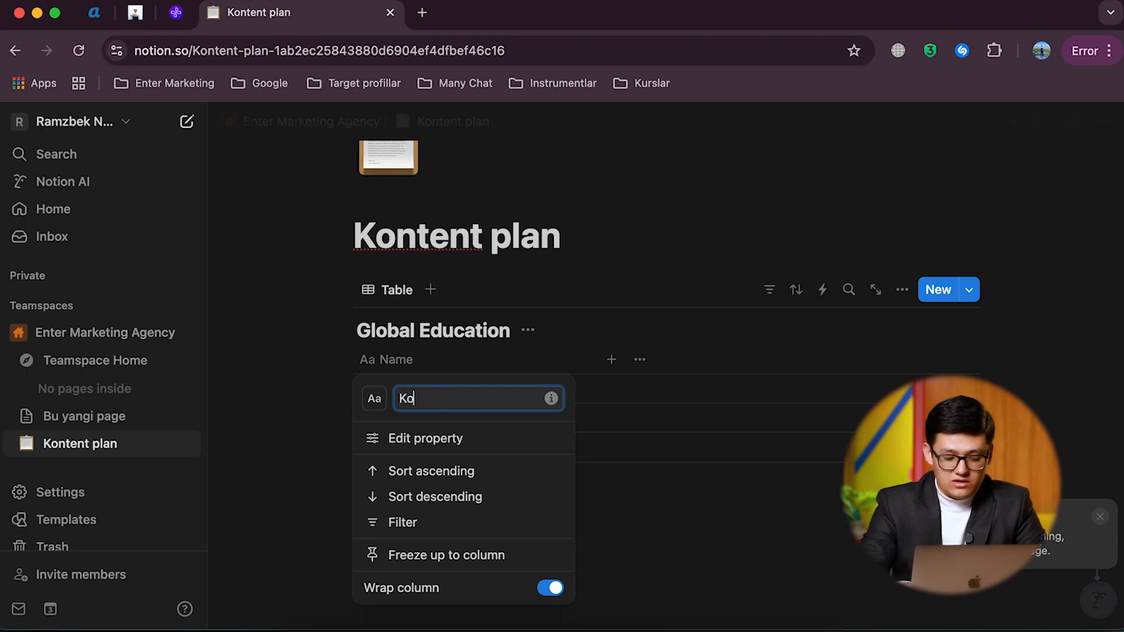
type("ntent sarlavhasi")
key("Return")
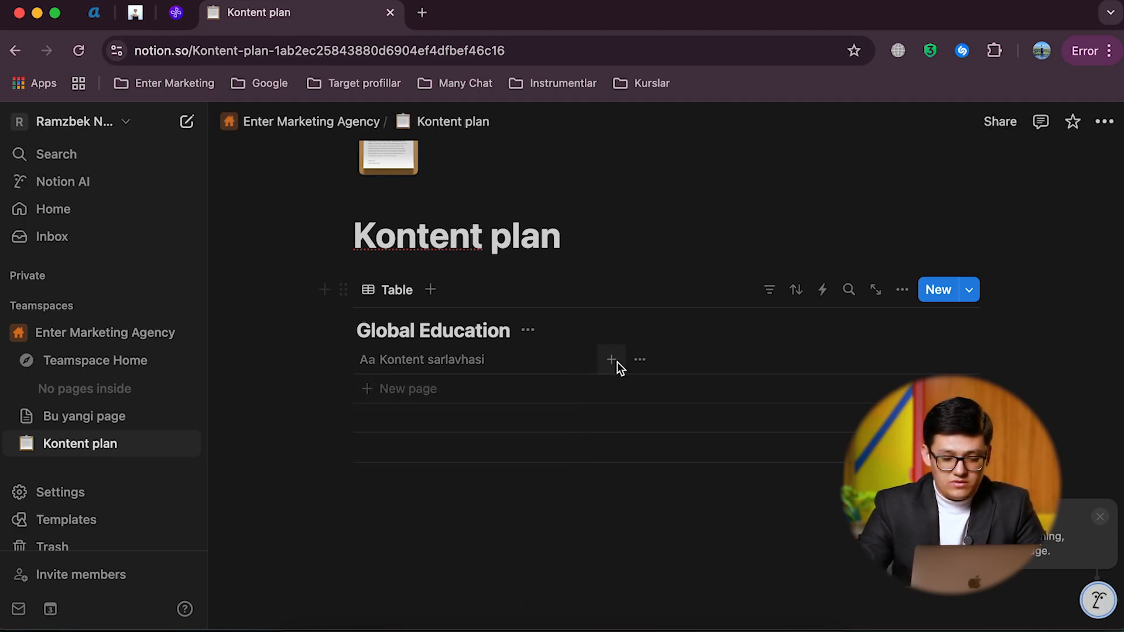
Step: Add a Select property to the Global Education table and name it "Rubrika"
left_click(612, 359)
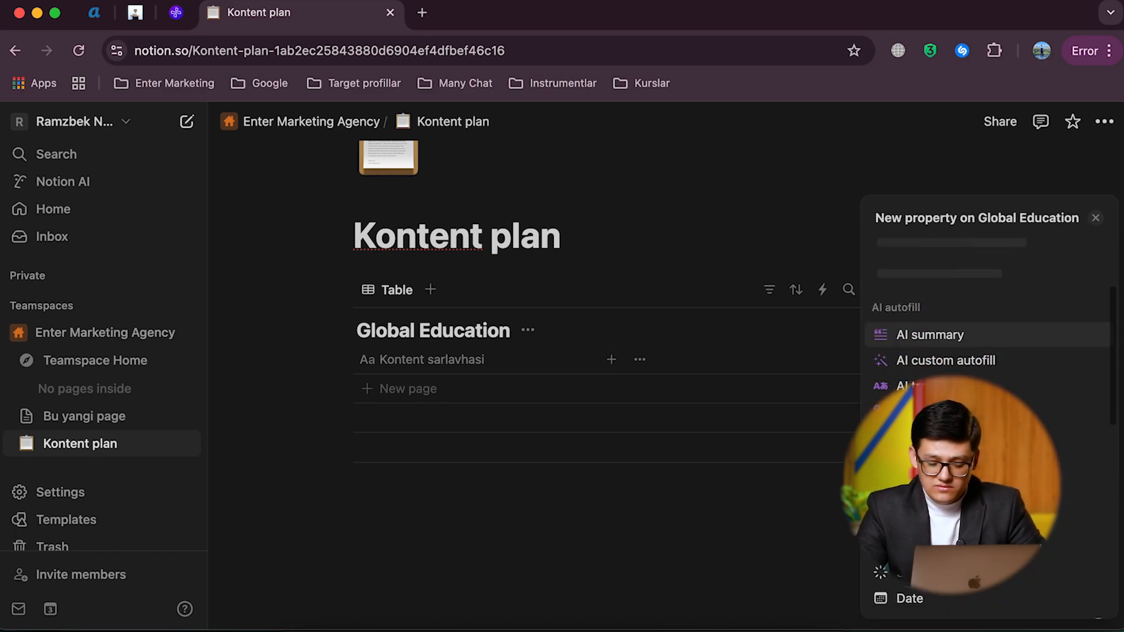
scroll(989, 409, "down", 3)
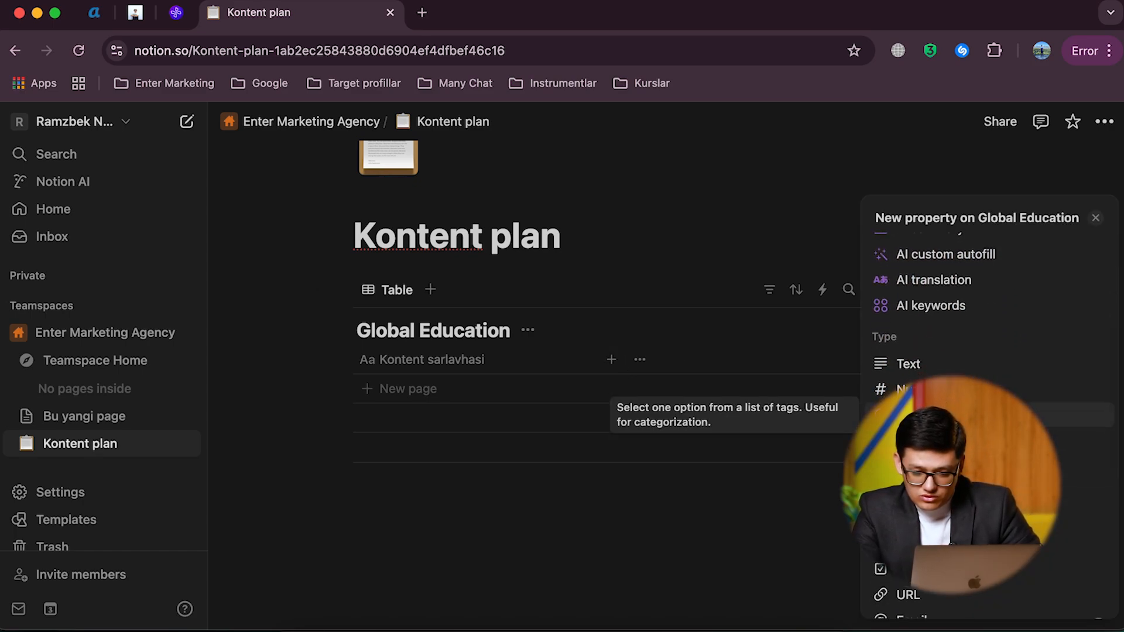
left_click(937, 415)
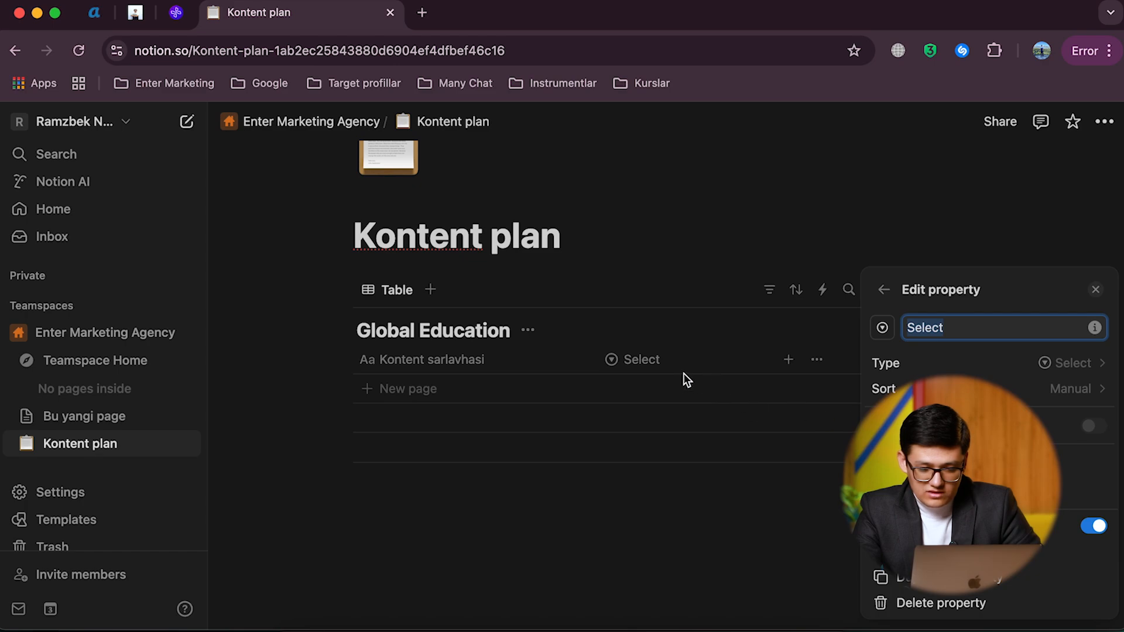
left_click(644, 361)
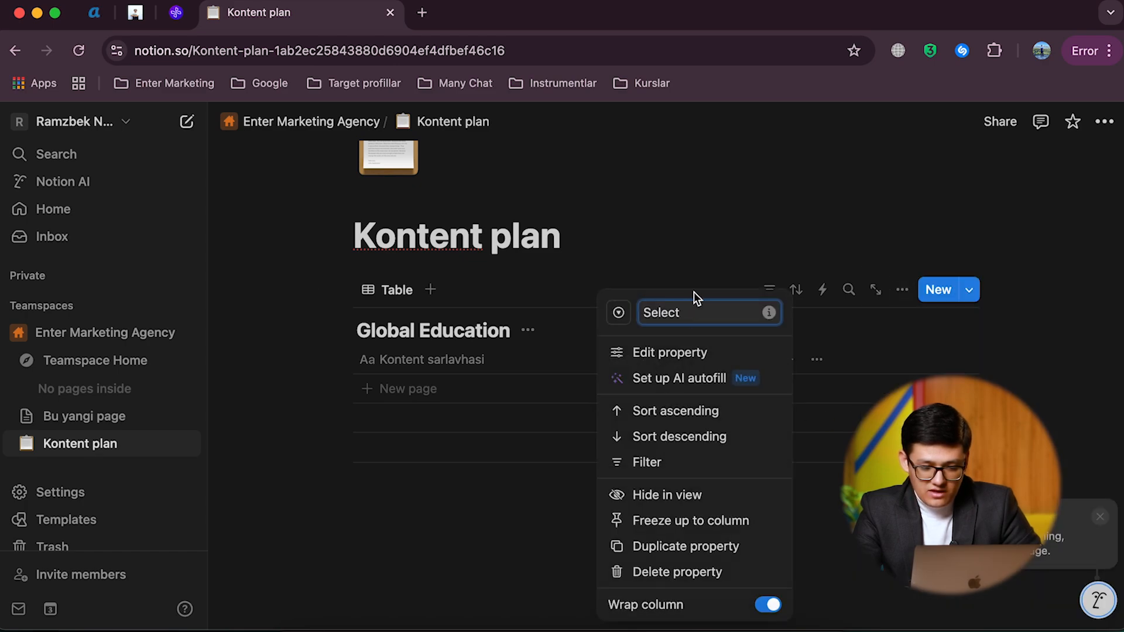
double_click(683, 311)
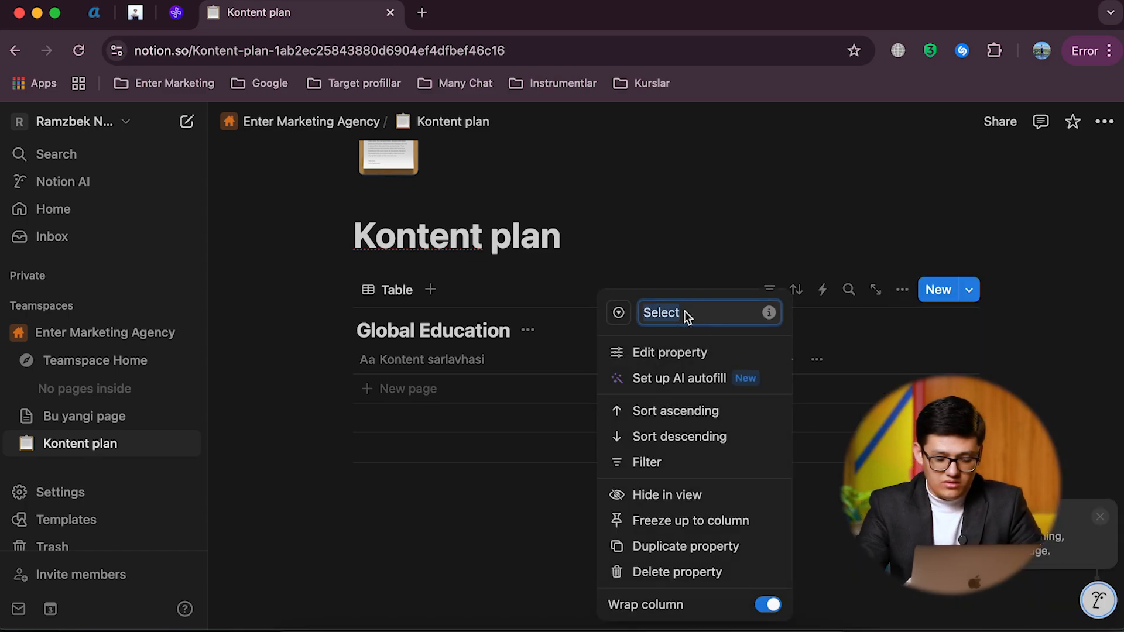
type("Rubrika")
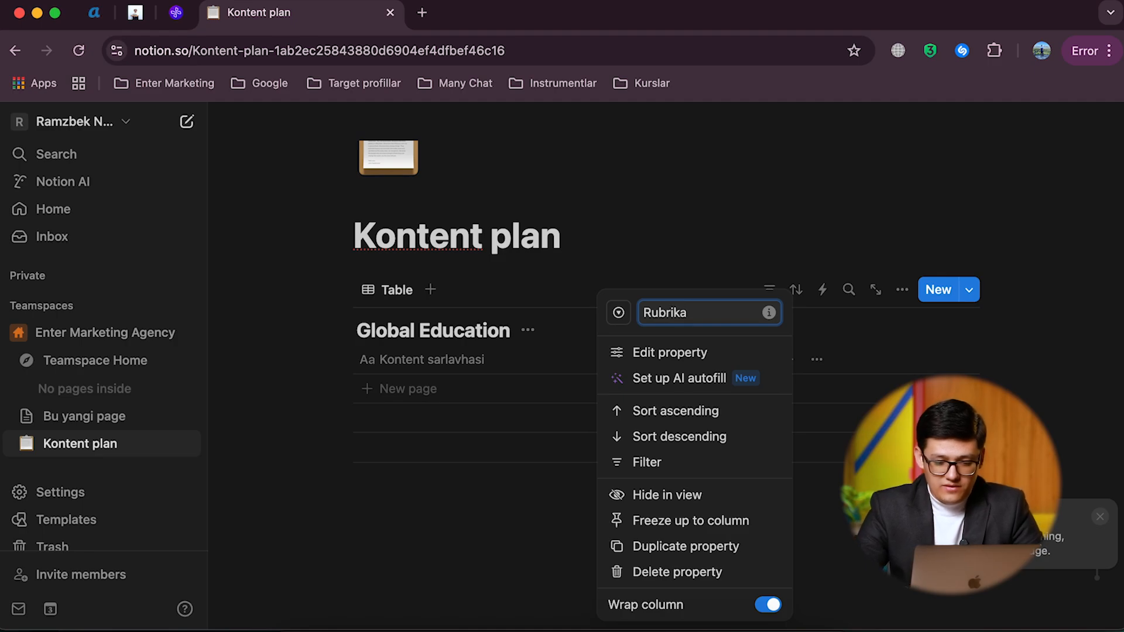
left_click(584, 329)
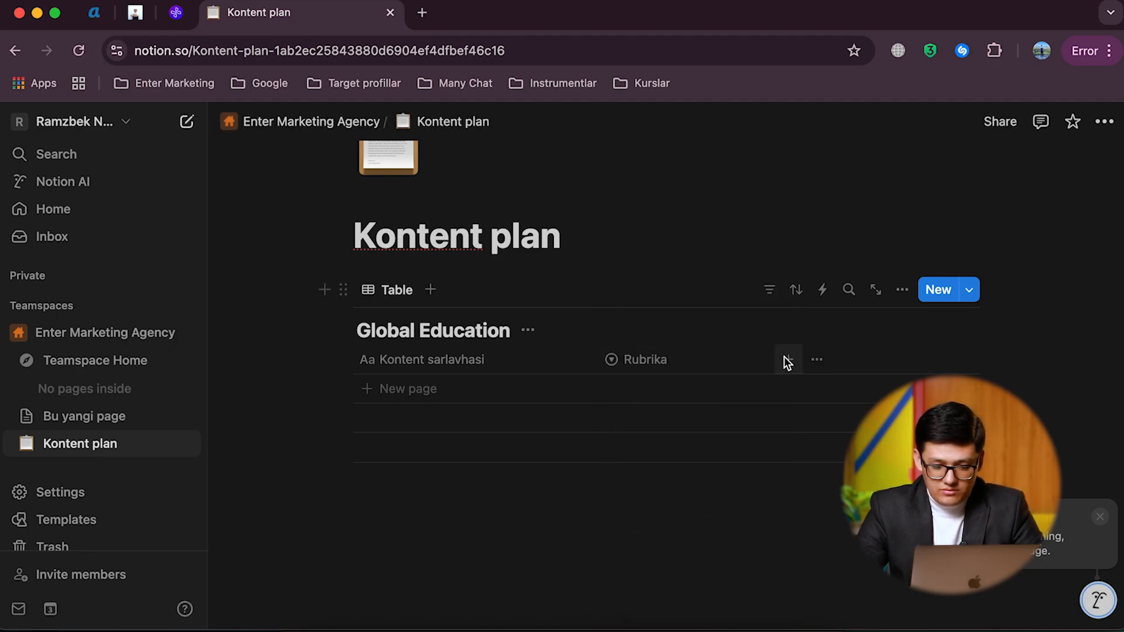
Step: Add a Status property to the Global Education table after the Rubrika column, keeping its default name
left_click(788, 359)
scroll(961, 507, "down", 3)
scroll(961, 507, "down", 4)
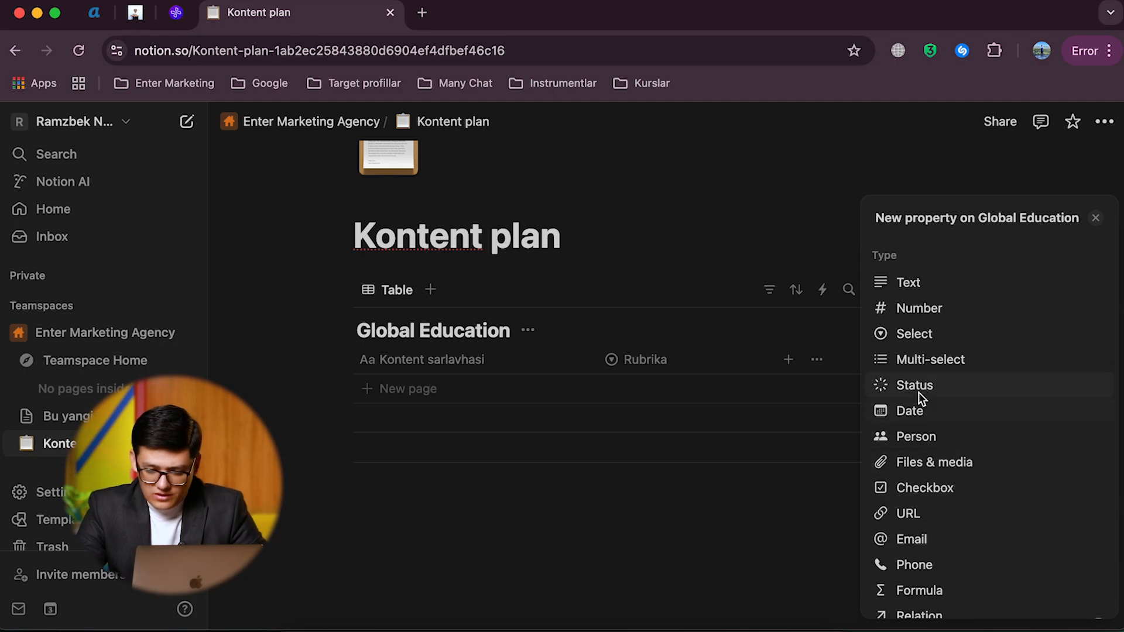
left_click(915, 386)
left_click(785, 373)
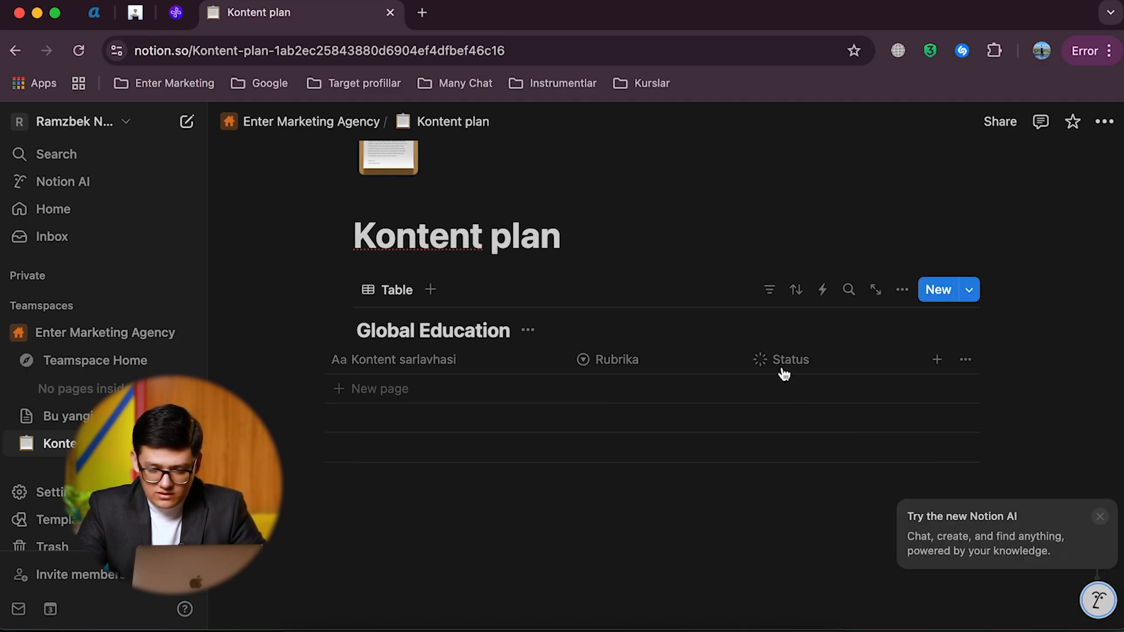
Step: Add a Person property after the Status column, keeping its default name
left_click(939, 356)
scroll(913, 504, "down", 5)
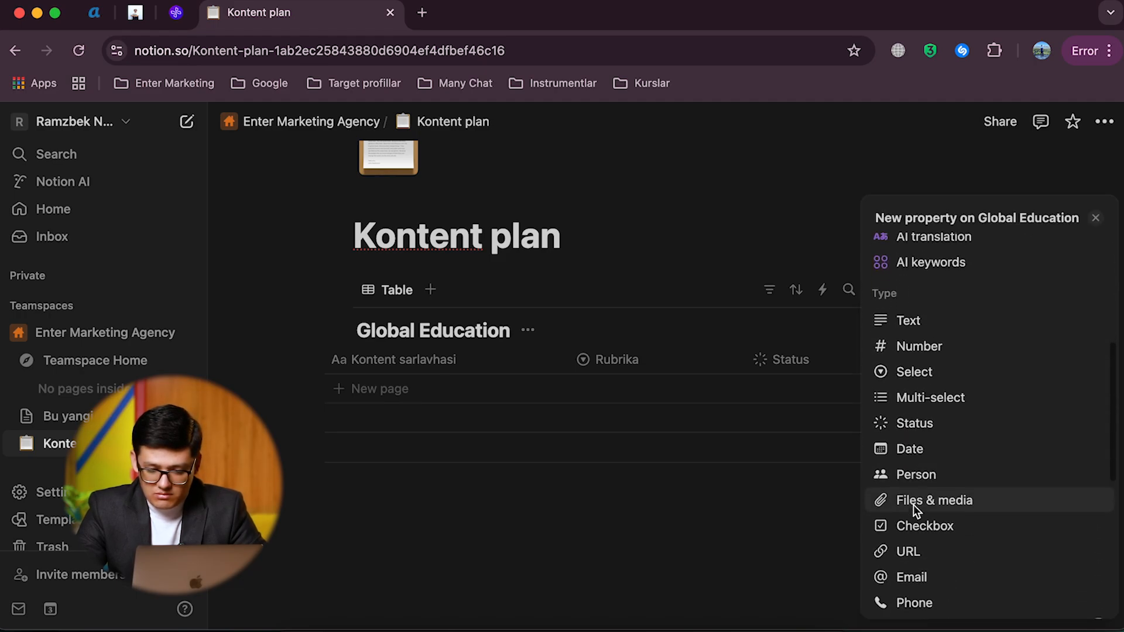
scroll(913, 505, "down", 2)
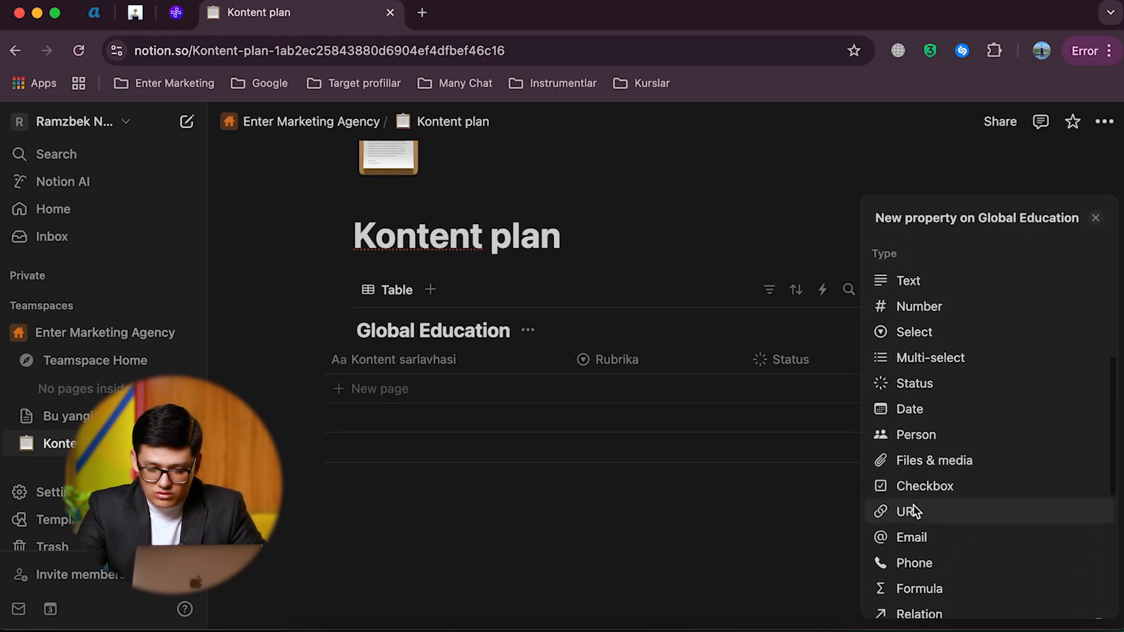
left_click(923, 438)
left_click(760, 365)
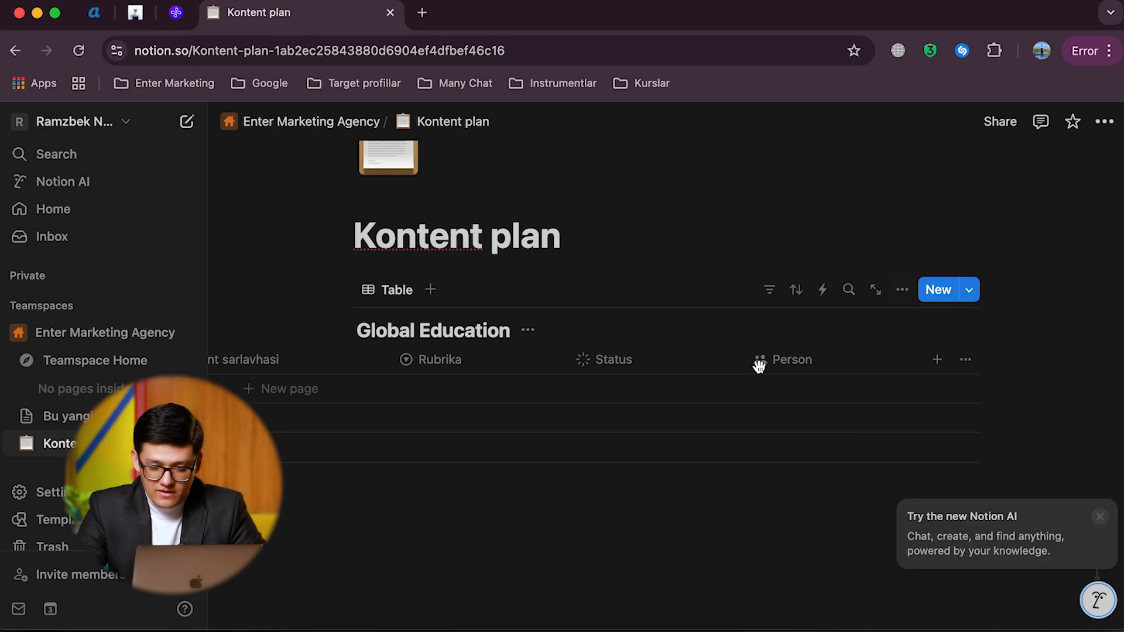
Step: Add a Date property after the Person column and name it "Syomka vaqti"
left_click(937, 359)
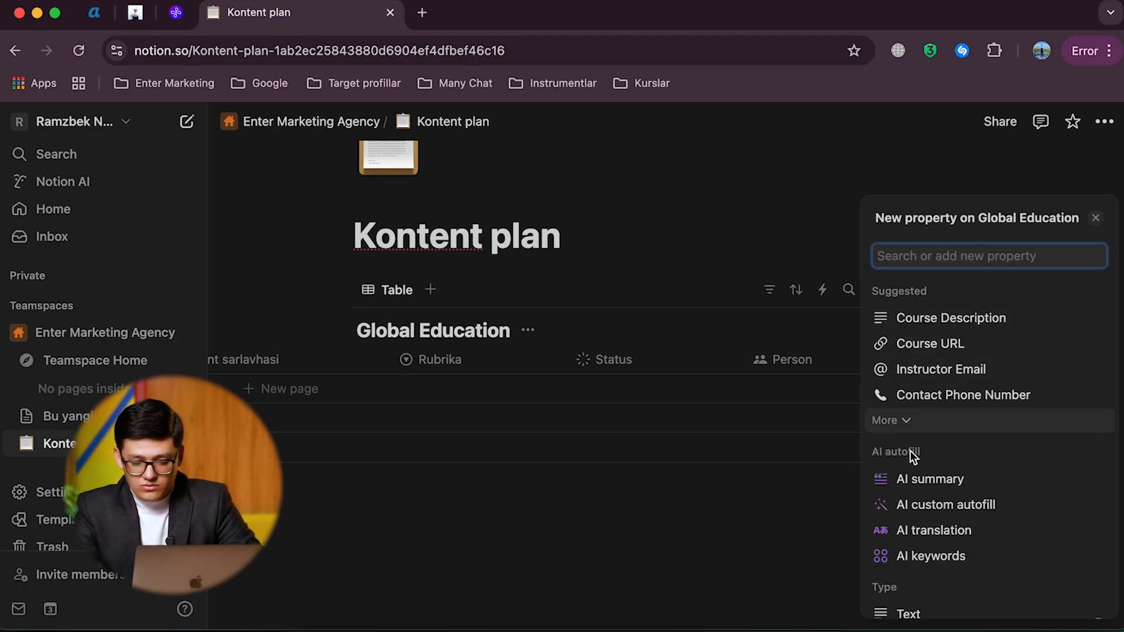
scroll(911, 454, "down", 5)
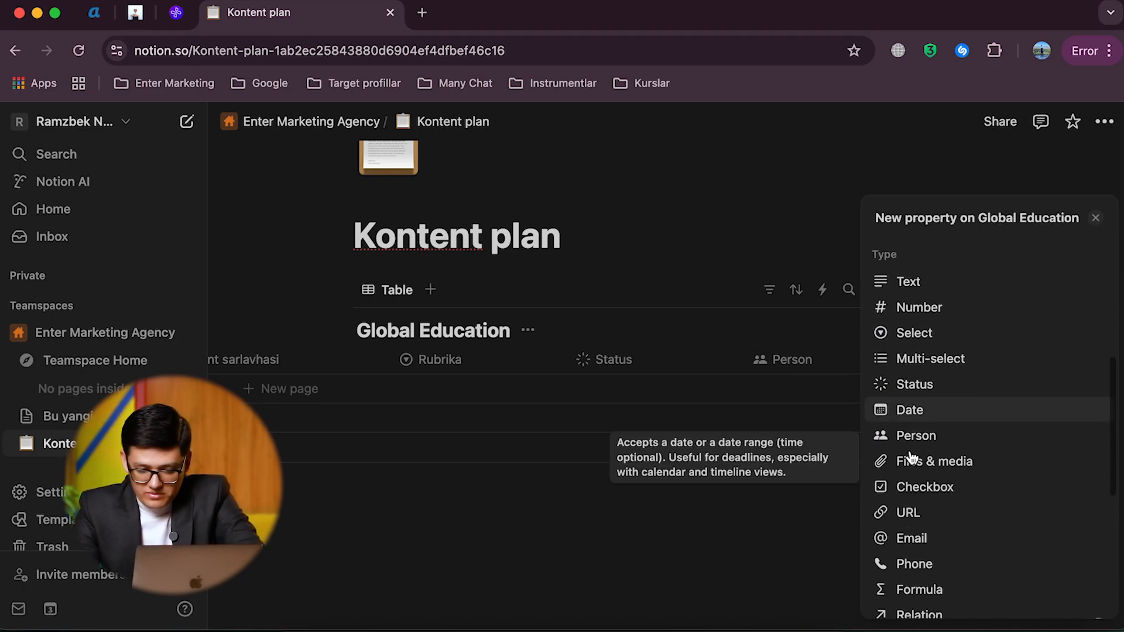
left_click(929, 408)
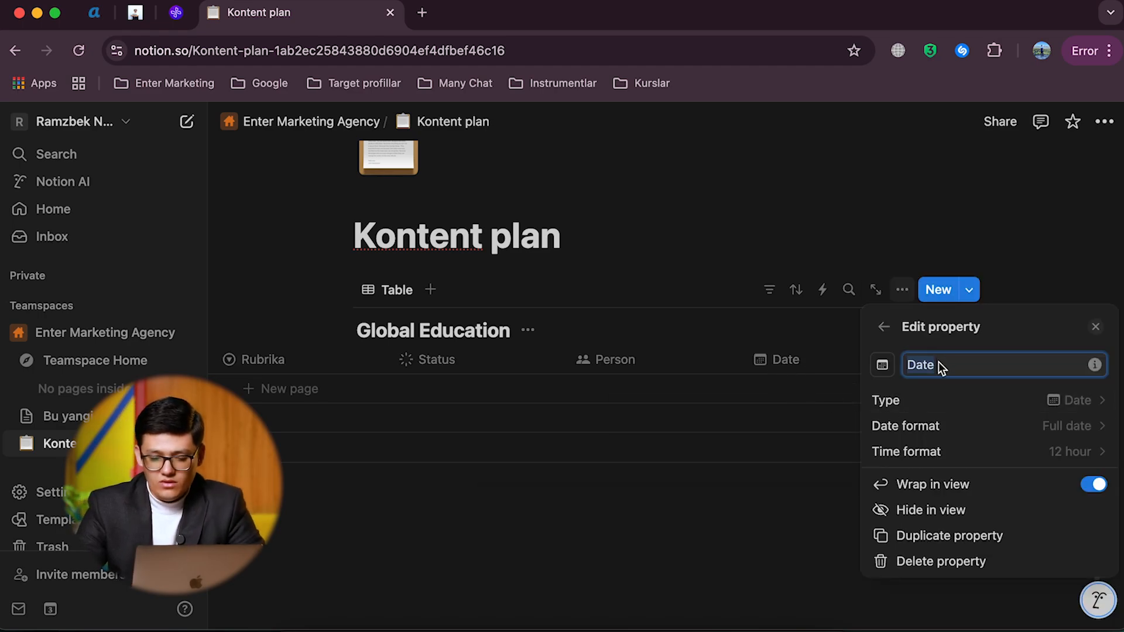
type("S")
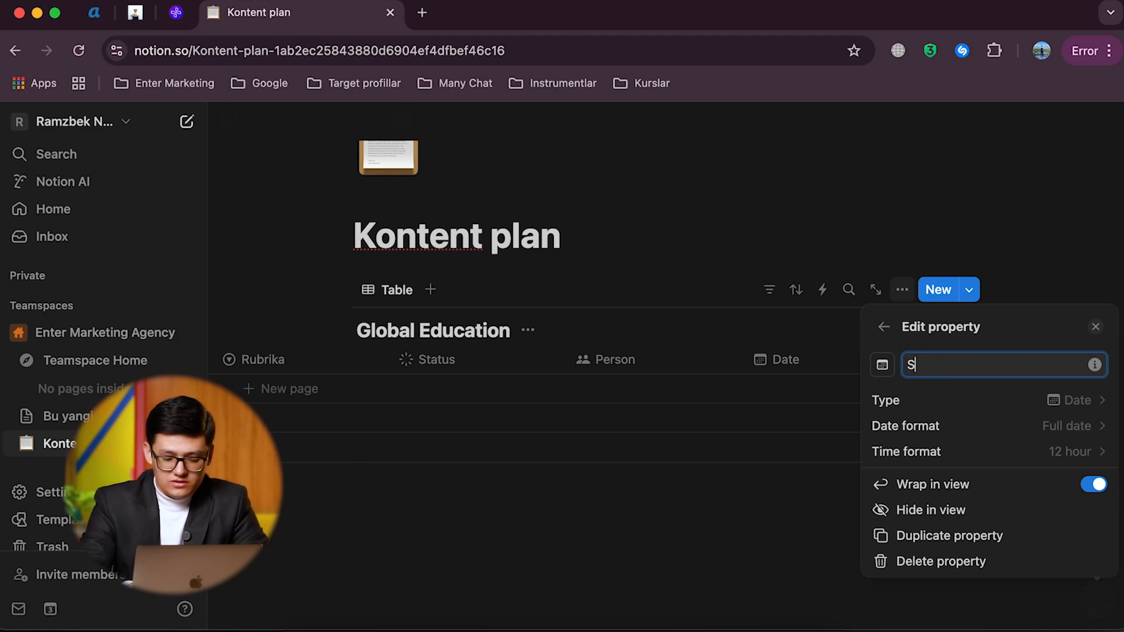
type("yomka vaqti")
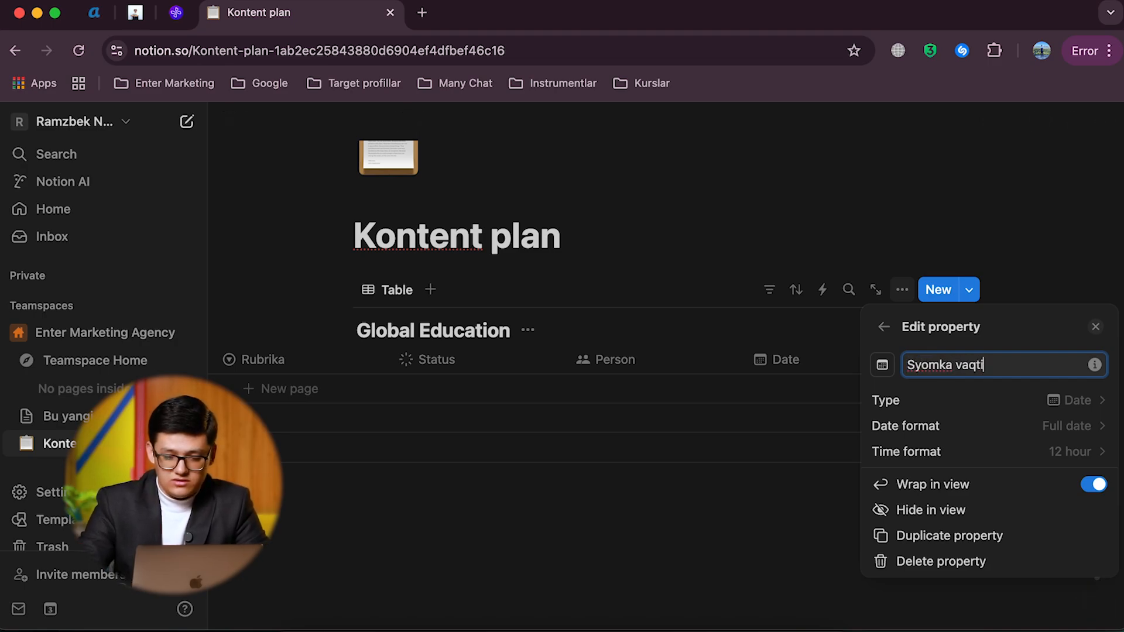
left_click(827, 356)
Step: Add a second Date property after the Syomka vaqti column and name it "Post vaqti"
left_click(936, 359)
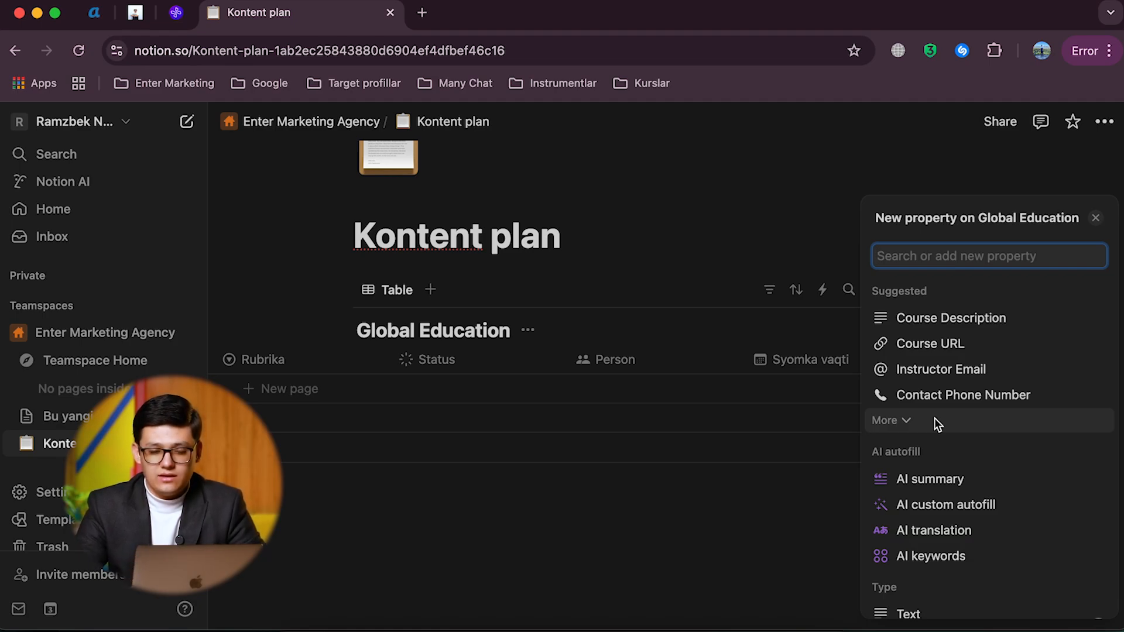
scroll(929, 491, "down", 5)
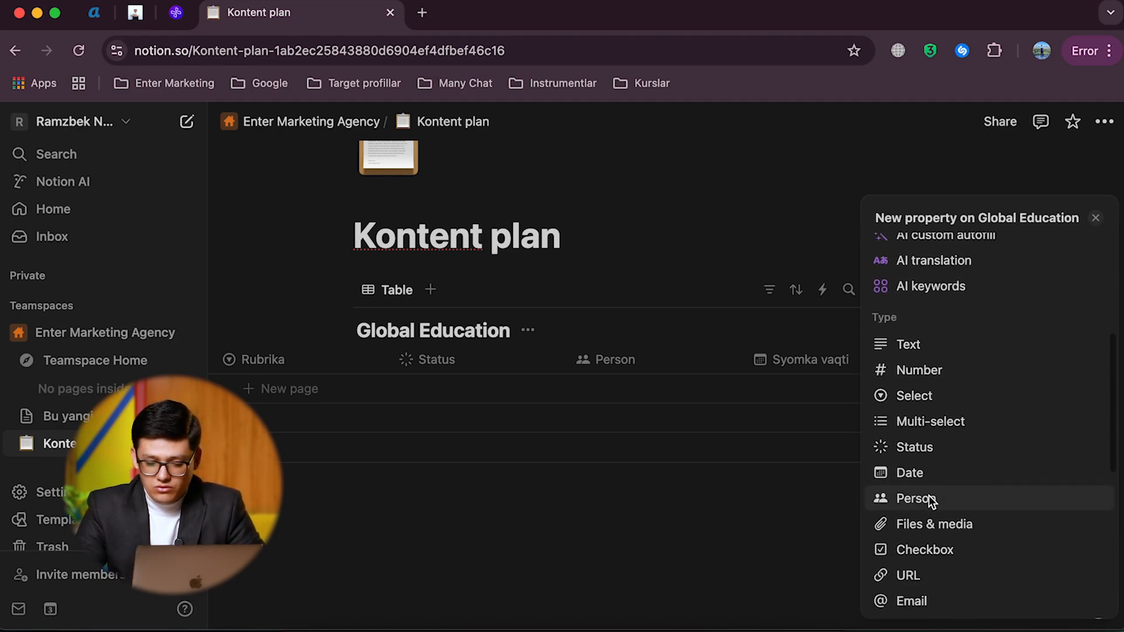
left_click(926, 452)
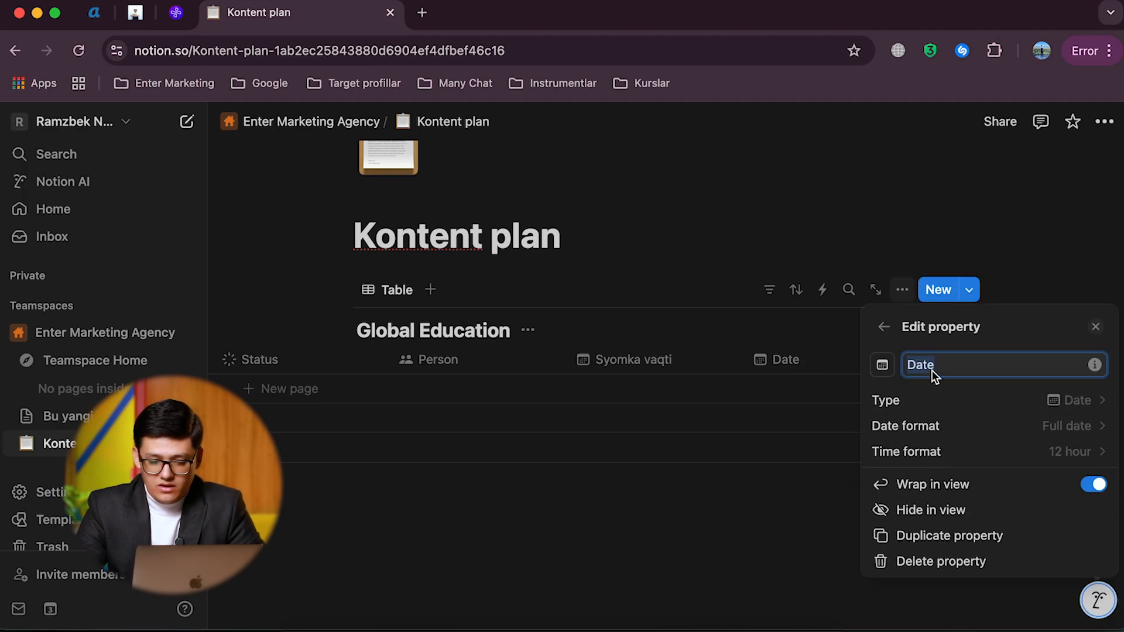
type("Montaj")
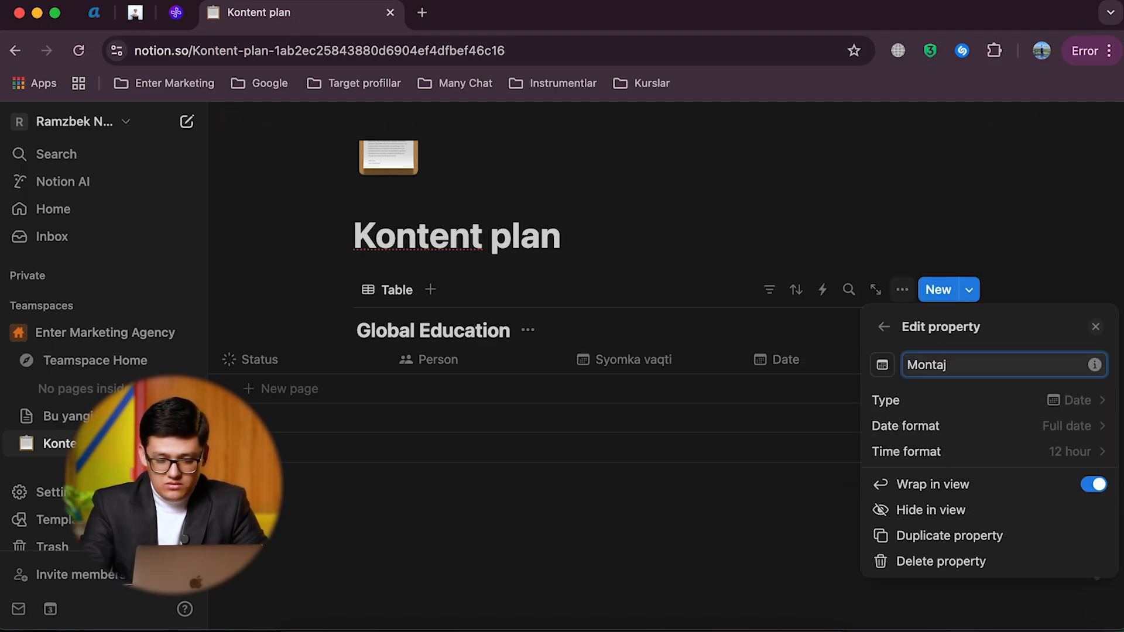
key("BackSpace")
key("BackSpace")
key("BackSpace")
key("BackSpace")
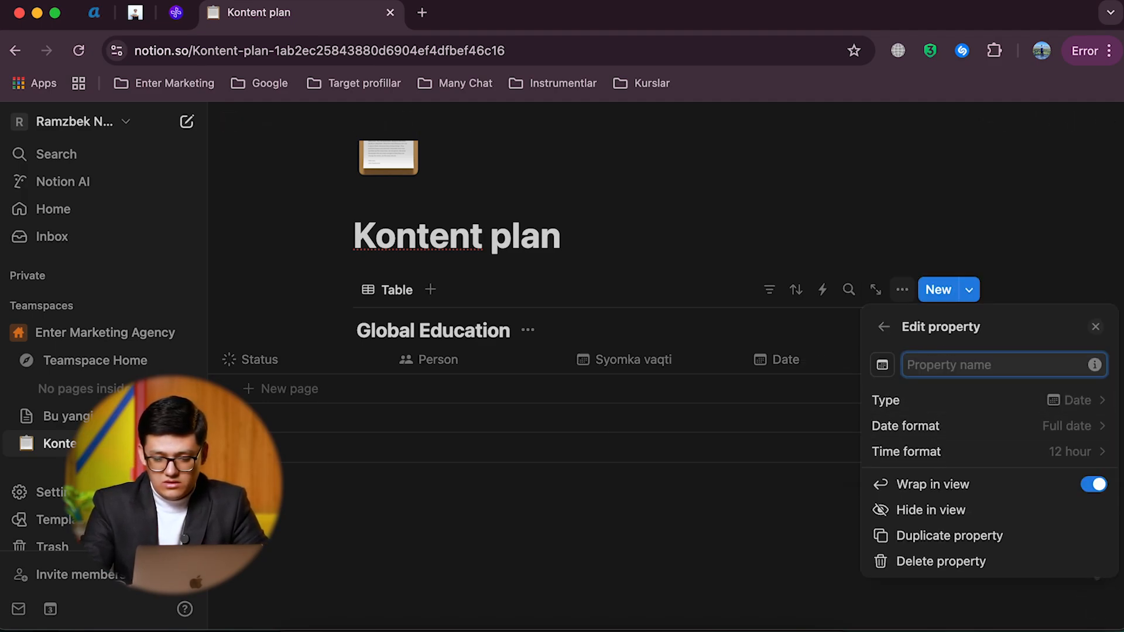
type("Post vaqt")
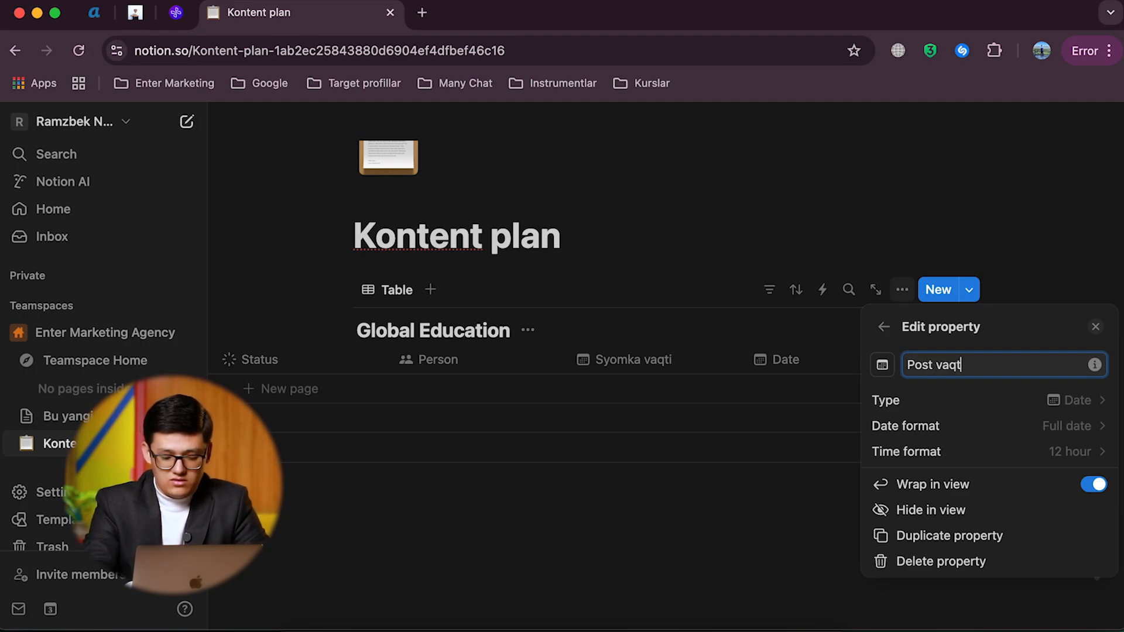
type("i")
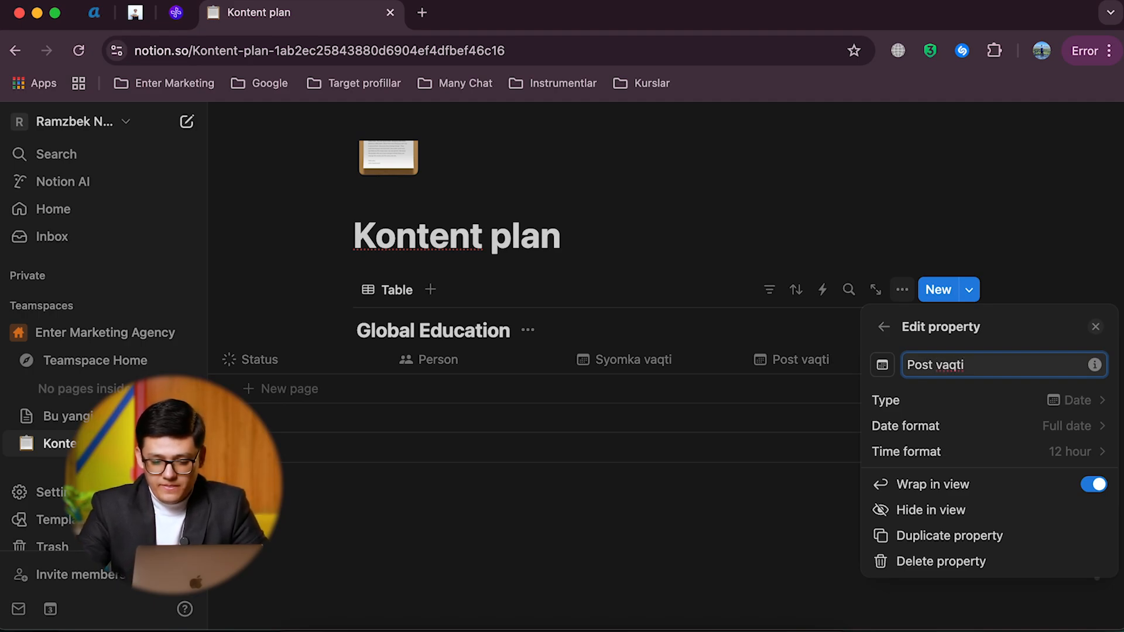
left_click(796, 370)
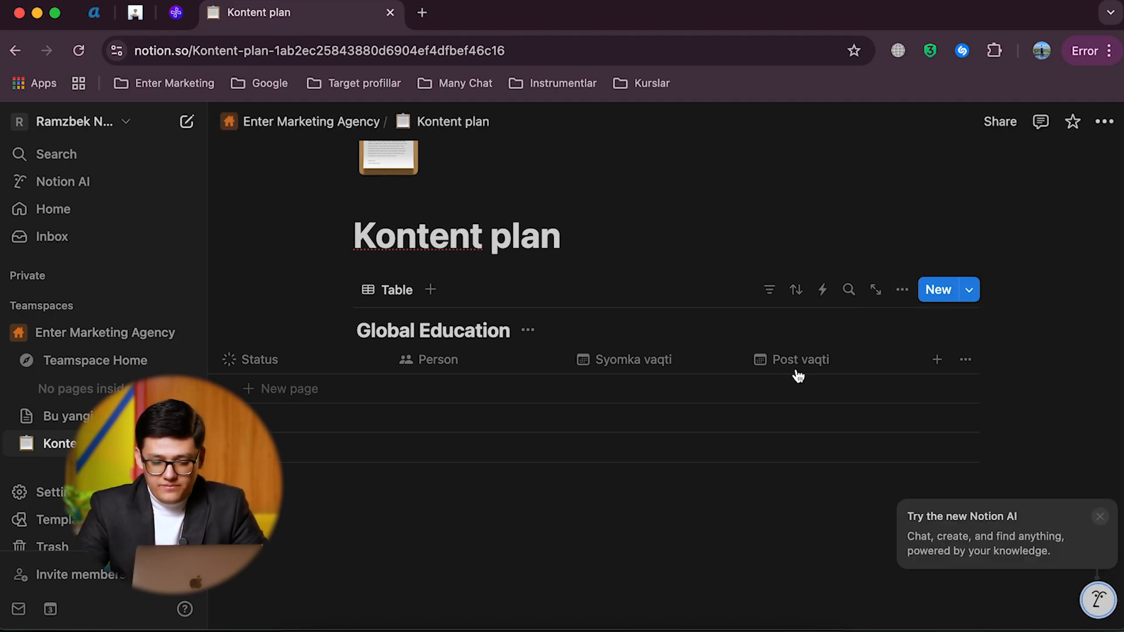
Step: Add a Checkbox property after the Post vaqti column and name it "Cover dizayn"
left_click(930, 360)
scroll(909, 456, "down", 3)
scroll(909, 455, "down", 2)
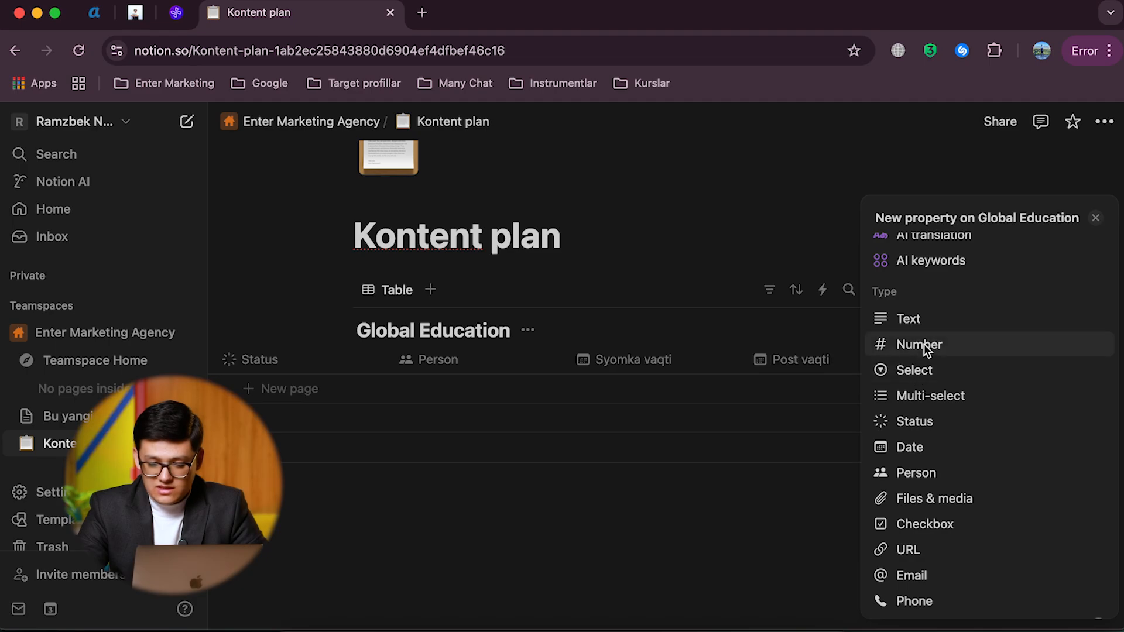
scroll(920, 469, "down", 2)
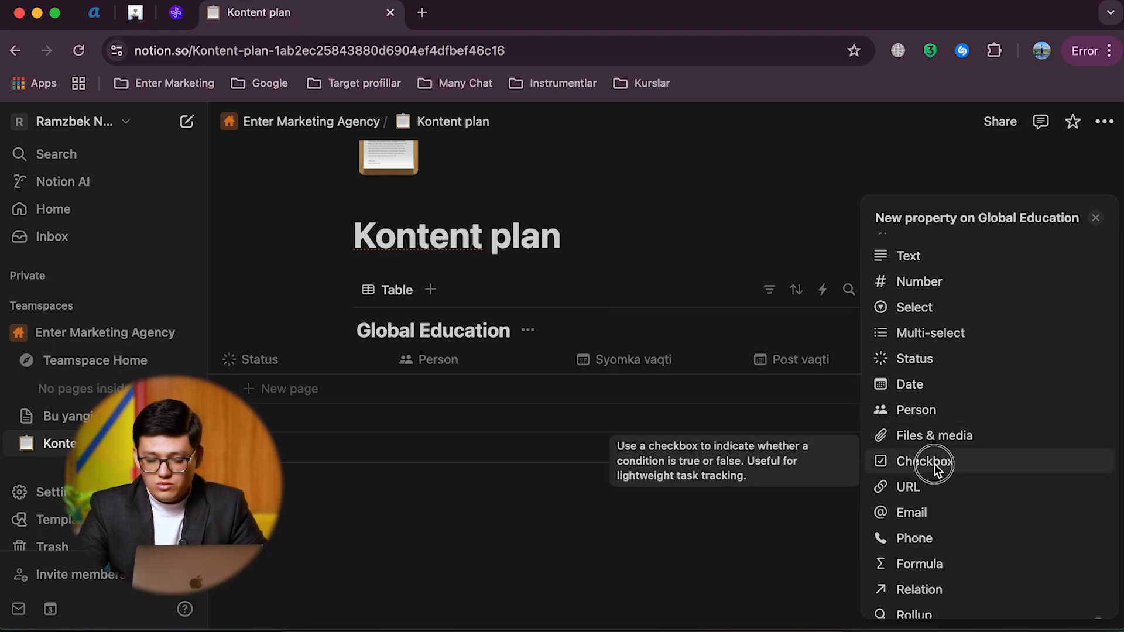
left_click(935, 463)
type("CO")
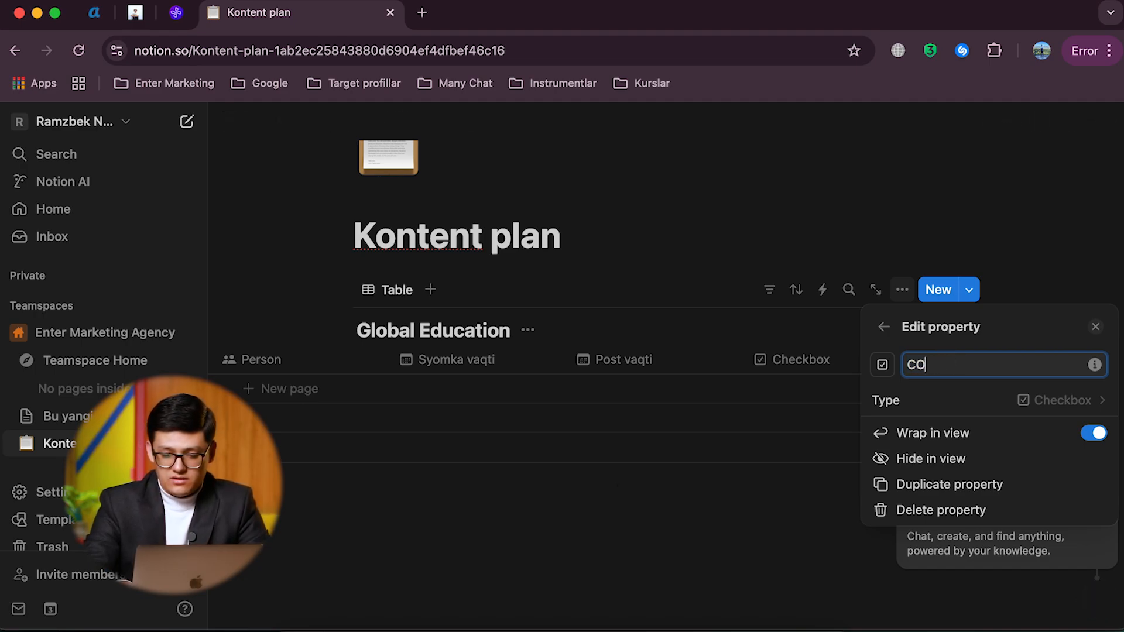
type("ver didizayn")
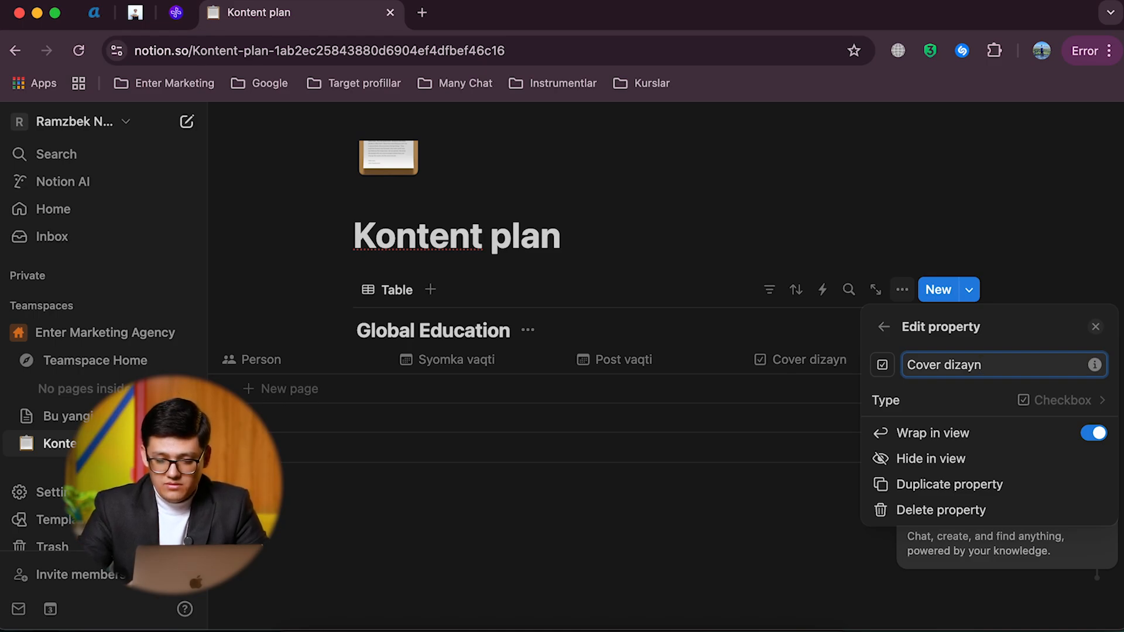
left_click(735, 441)
Step: Create the first entry in the Global Education table and title it "Kontent 1"
scroll(644, 381, "left", 11)
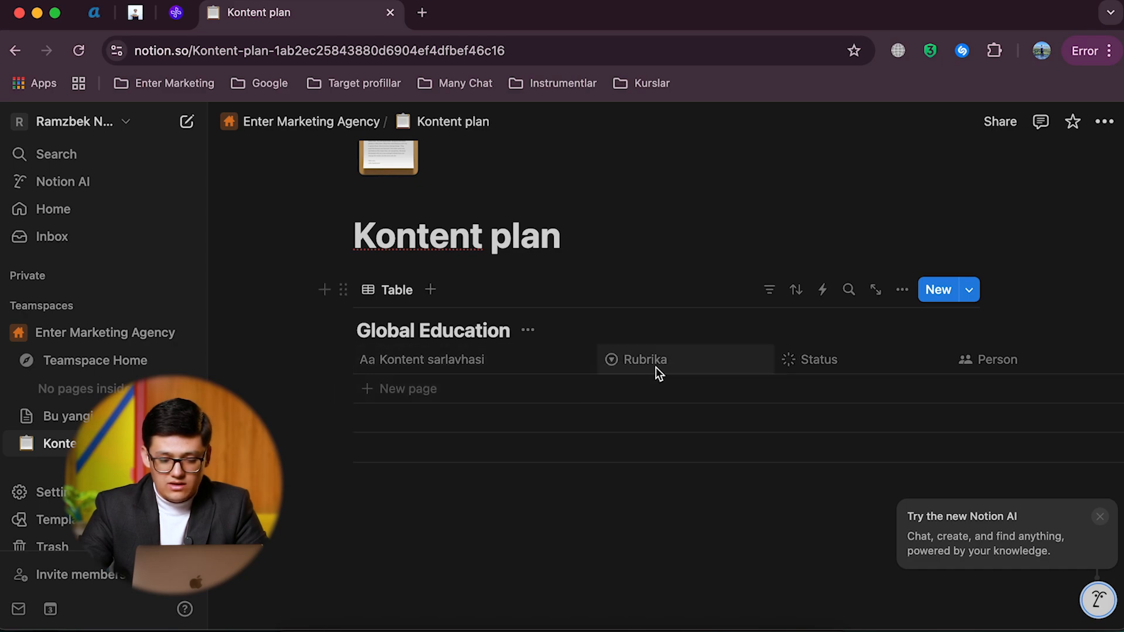
scroll(655, 367, "right", 5)
scroll(669, 386, "right", 10)
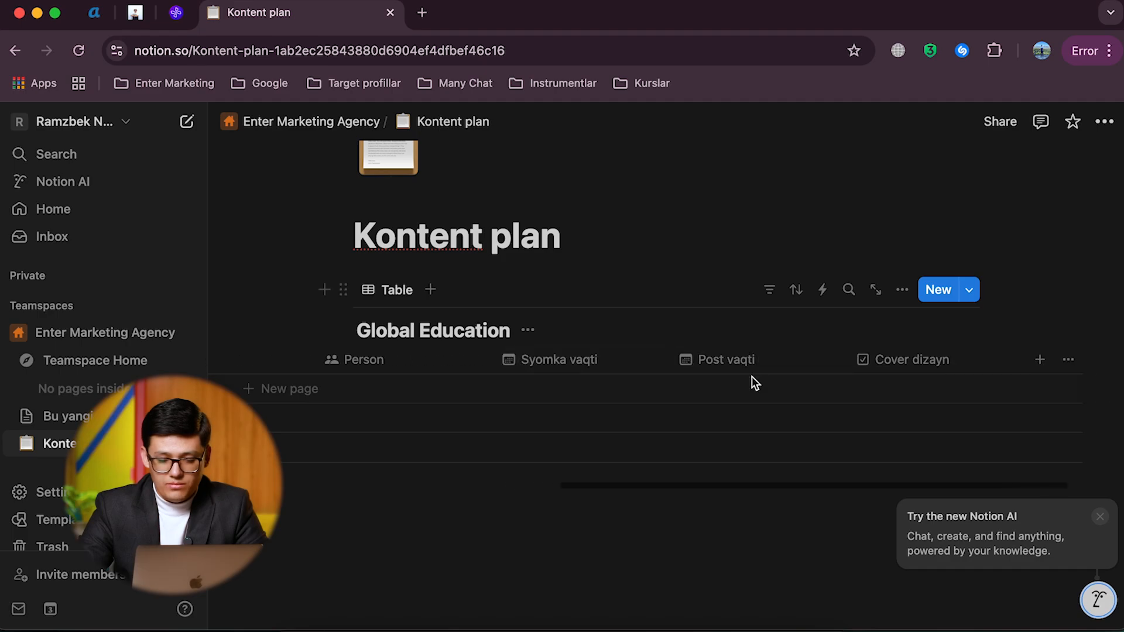
scroll(755, 378, "right", 3)
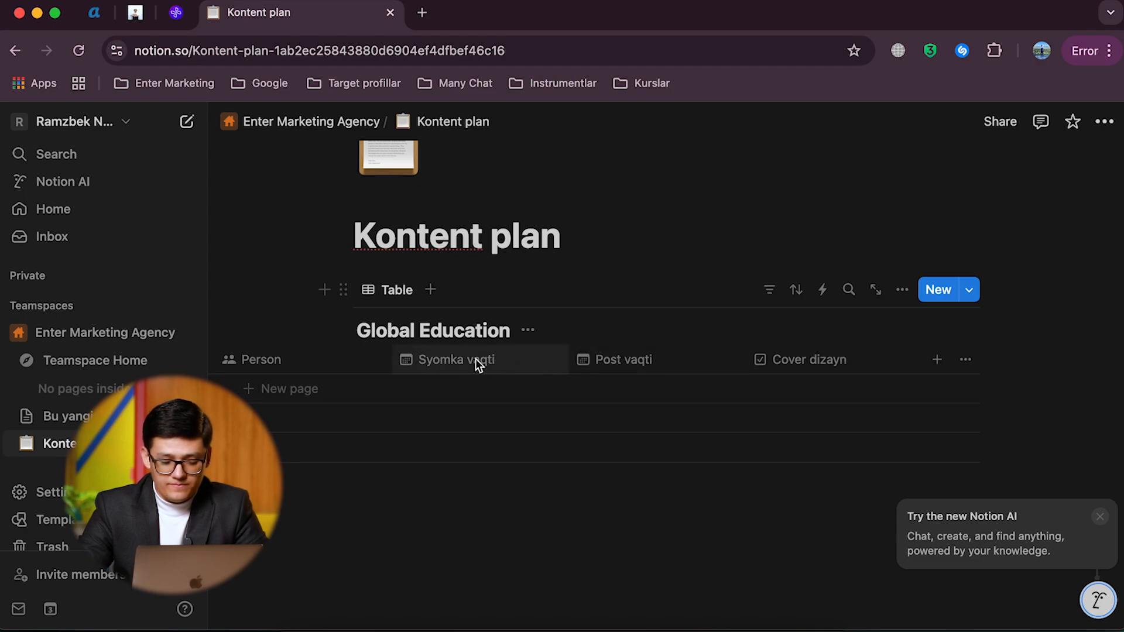
scroll(463, 359, "left", 5)
scroll(464, 359, "left", 5)
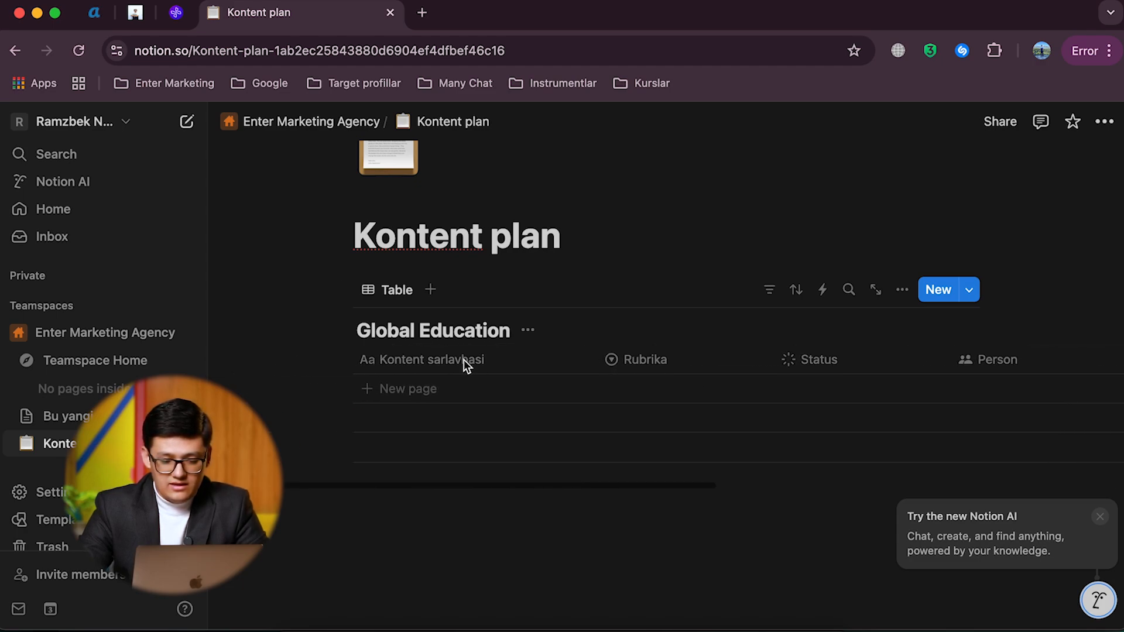
left_click(402, 390)
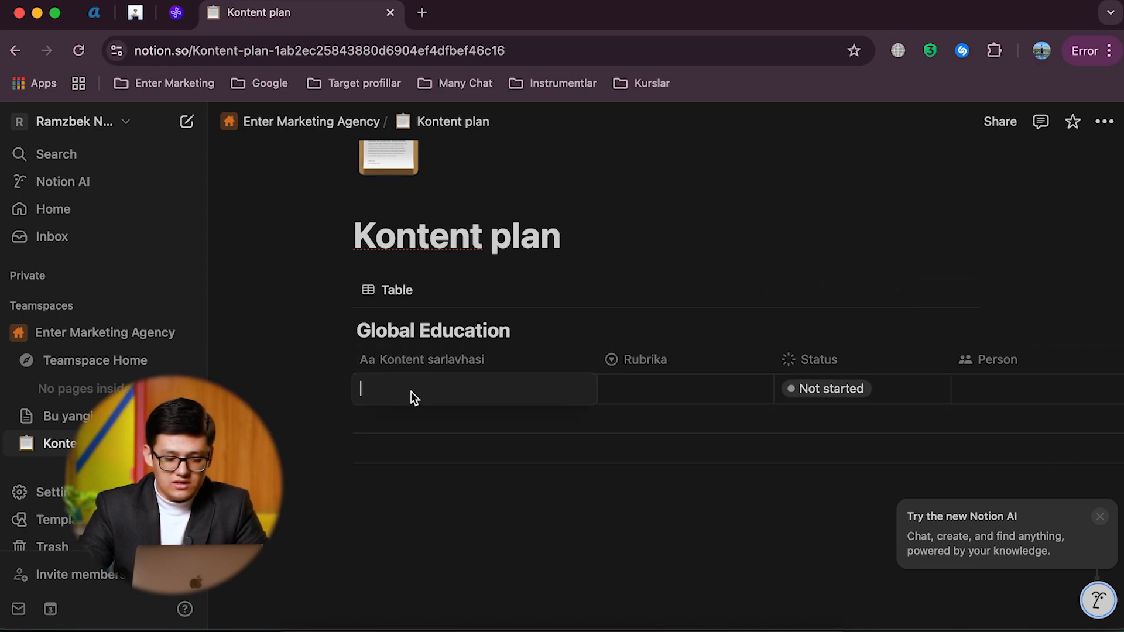
type("Kontent 1")
Step: Add a second entry below Kontent 1 and title it "Kontent 2"
left_click(409, 418)
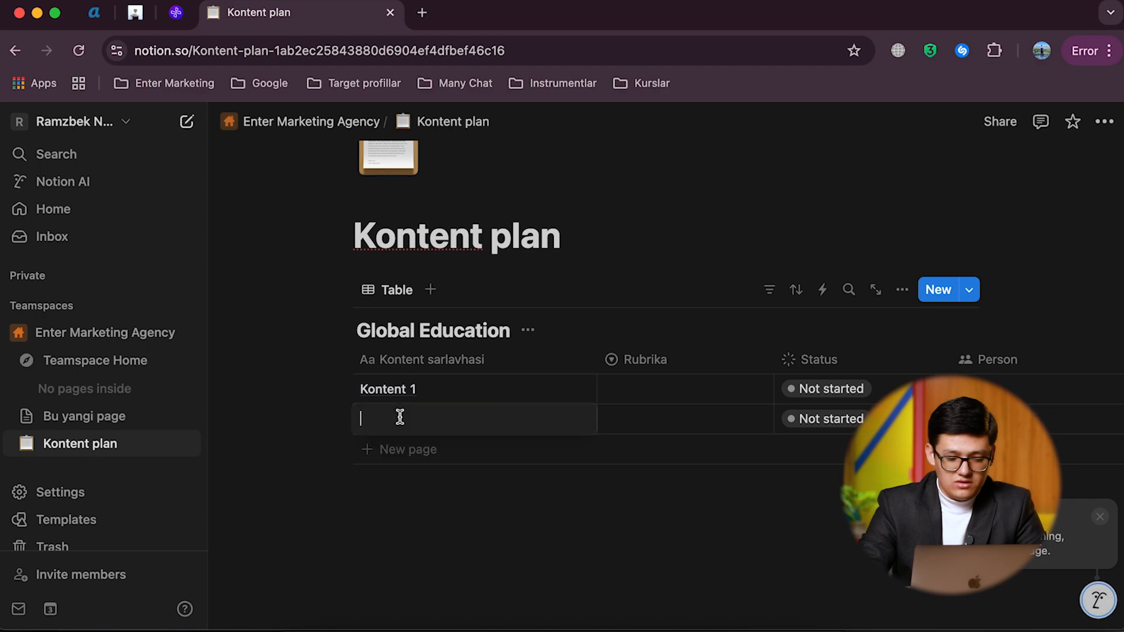
type("Kontent")
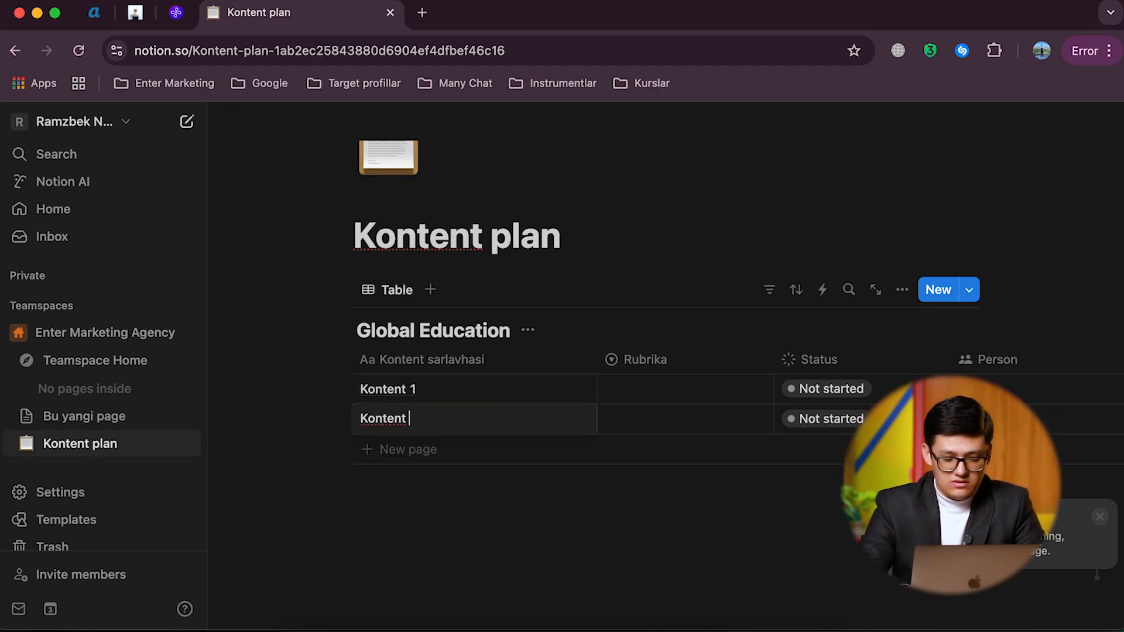
type("2")
key("Escape")
scroll(468, 421, "right", 3)
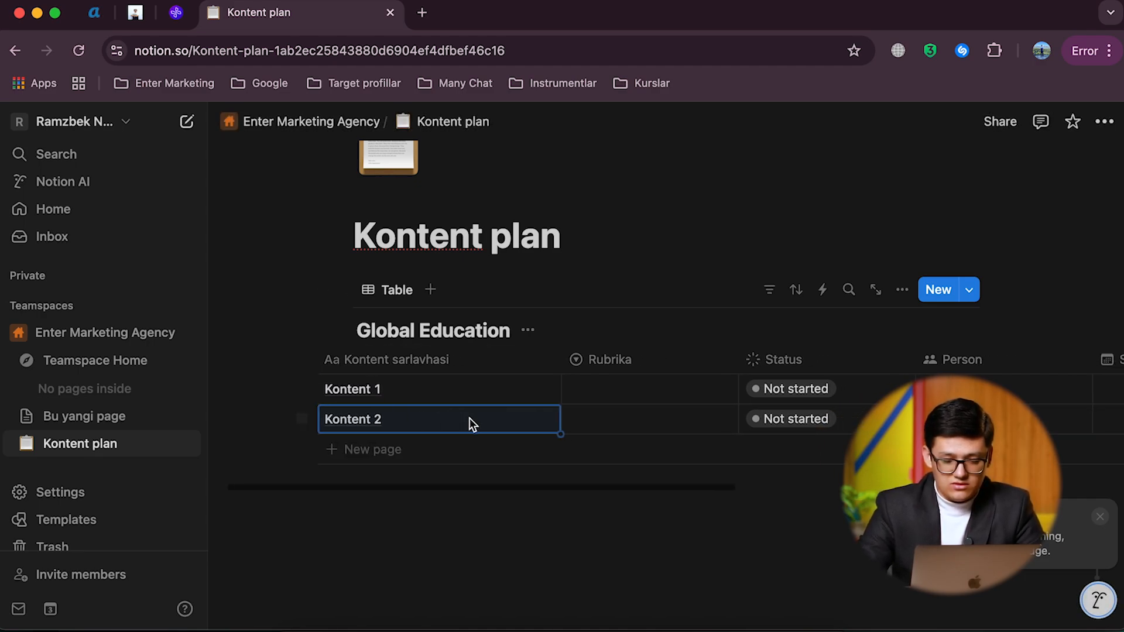
left_click(510, 392)
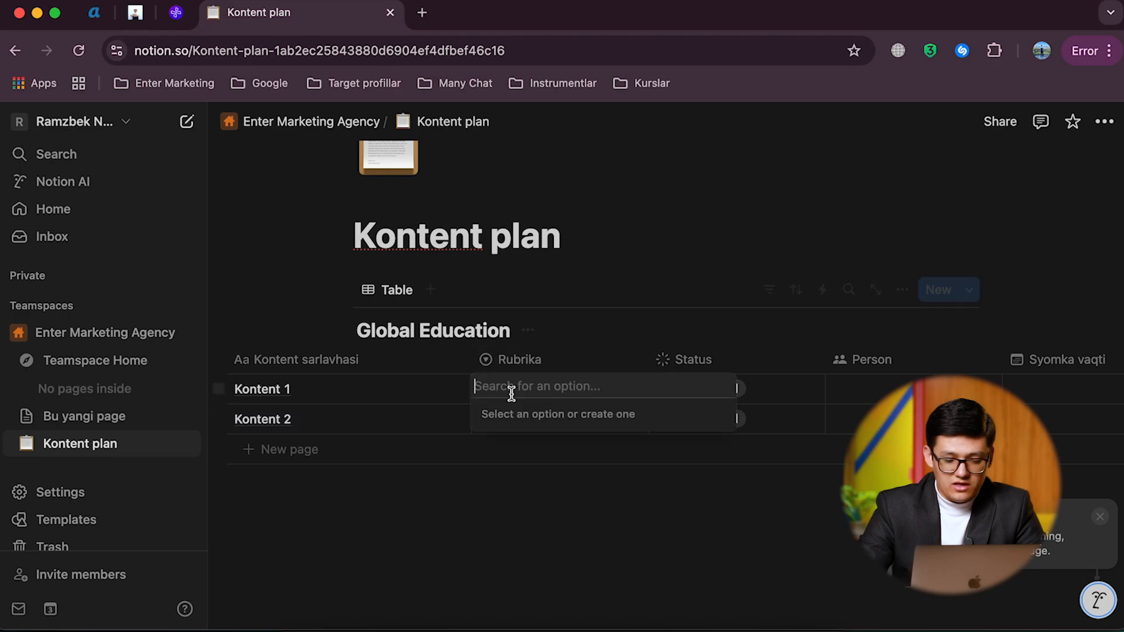
key("Escape")
left_click(511, 355)
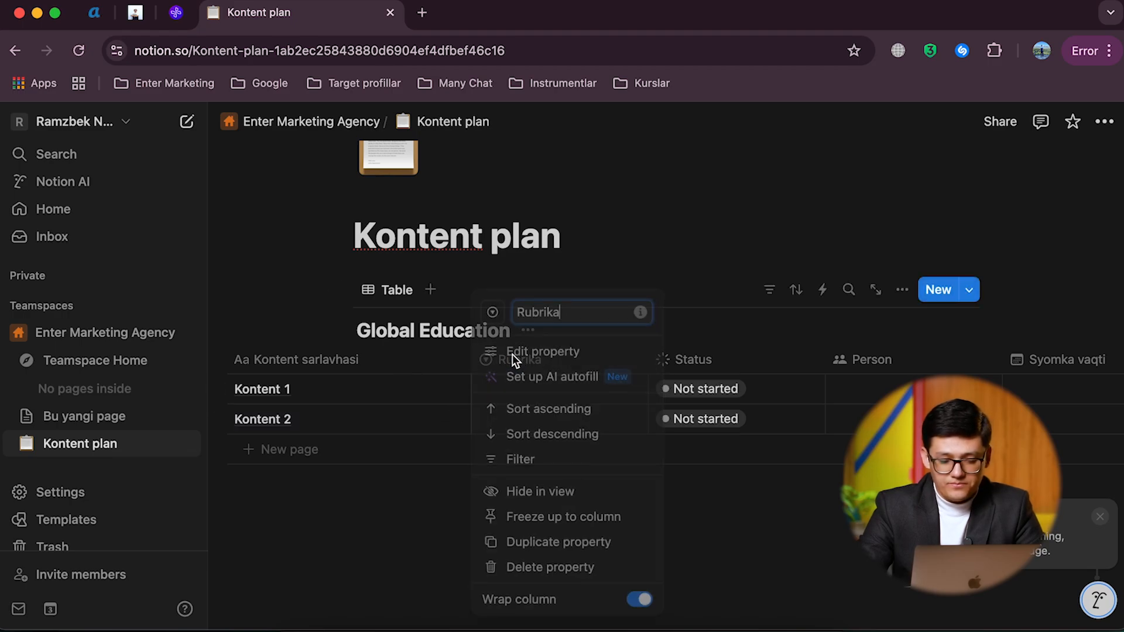
left_click(451, 363)
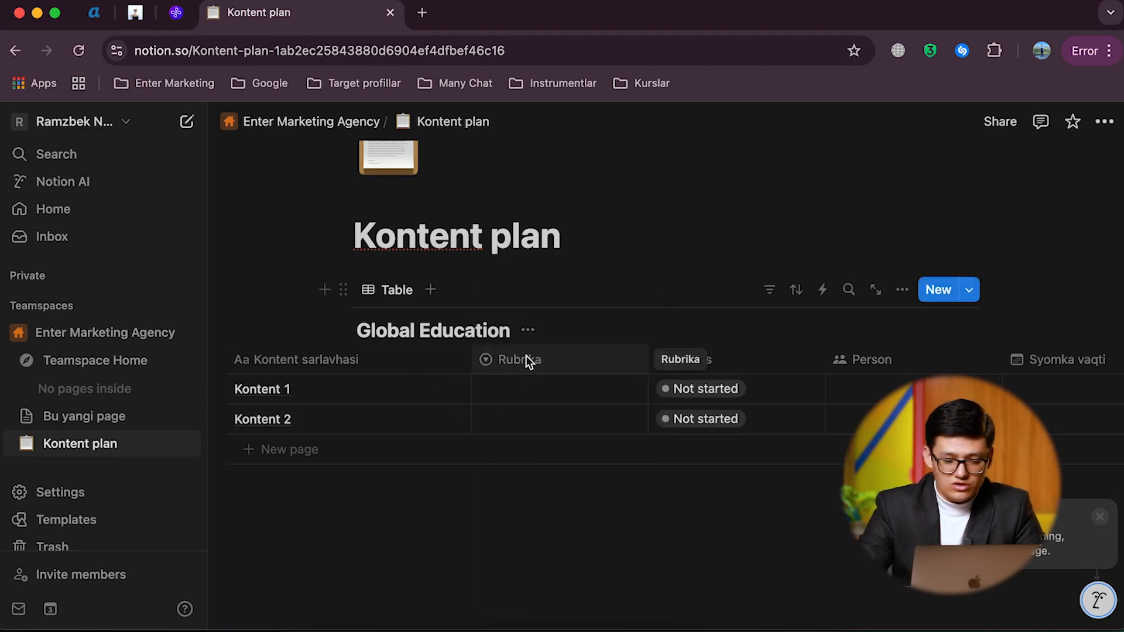
Step: Edit the Rubrika property and add the select options "Rubrika 1", "Rubrika 2" and "Rubrika 3"
left_click(526, 357)
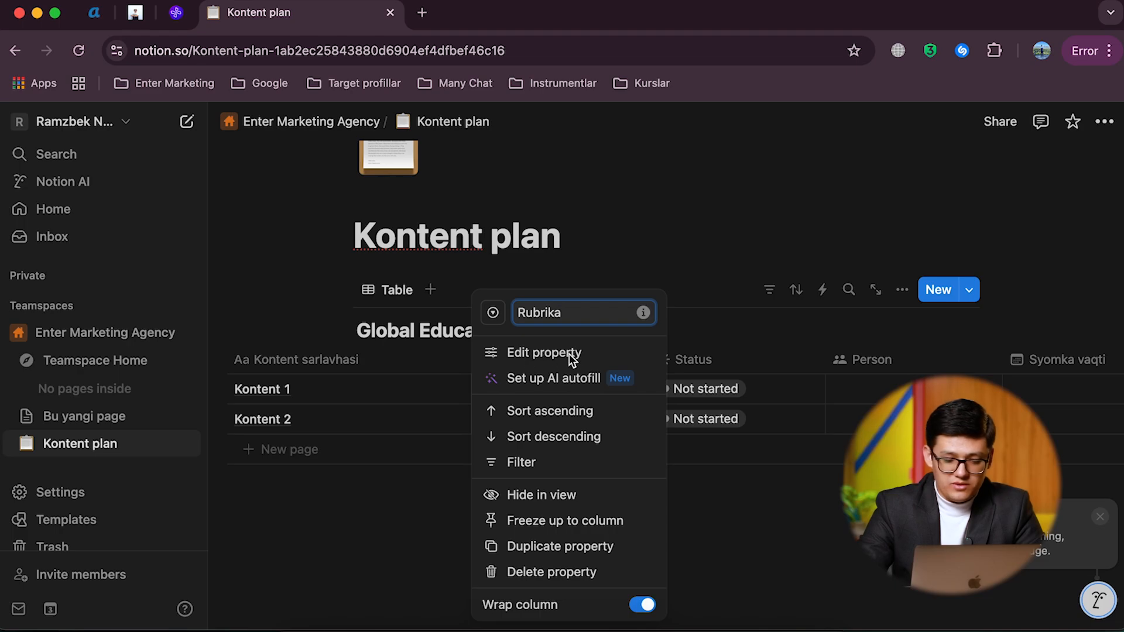
left_click(536, 353)
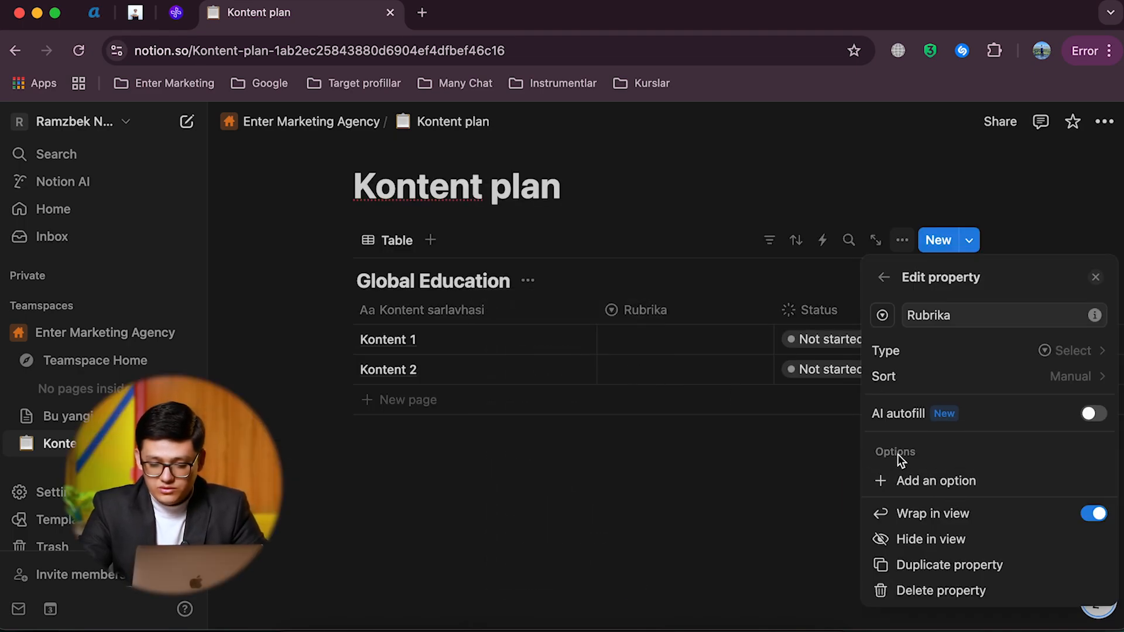
left_click(914, 478)
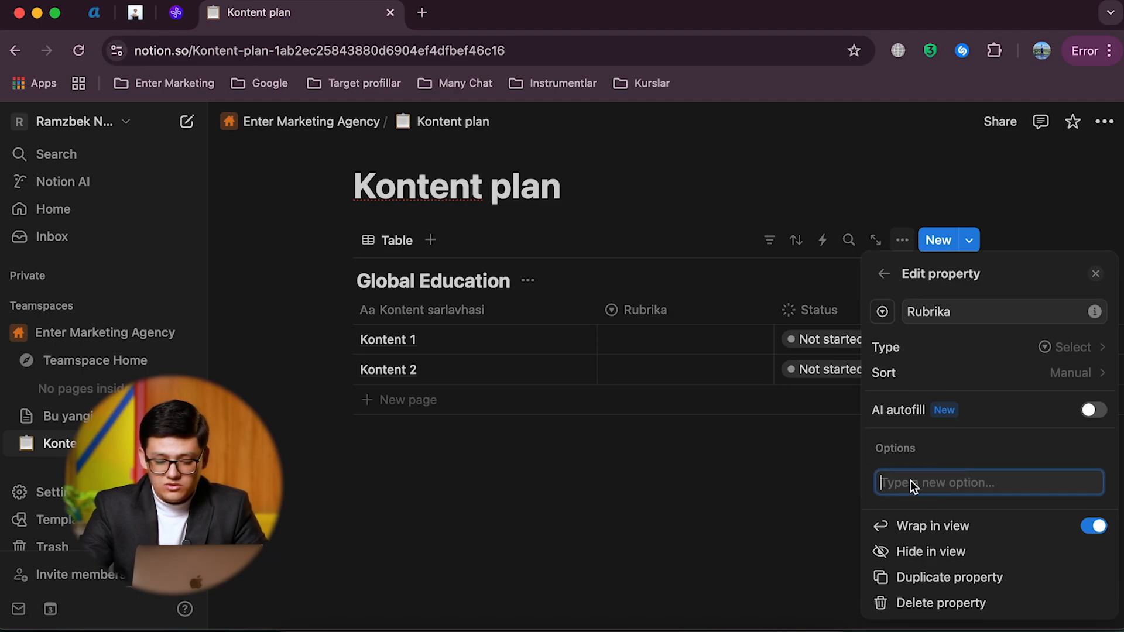
type("Rubrika 1")
key("Return")
type("R")
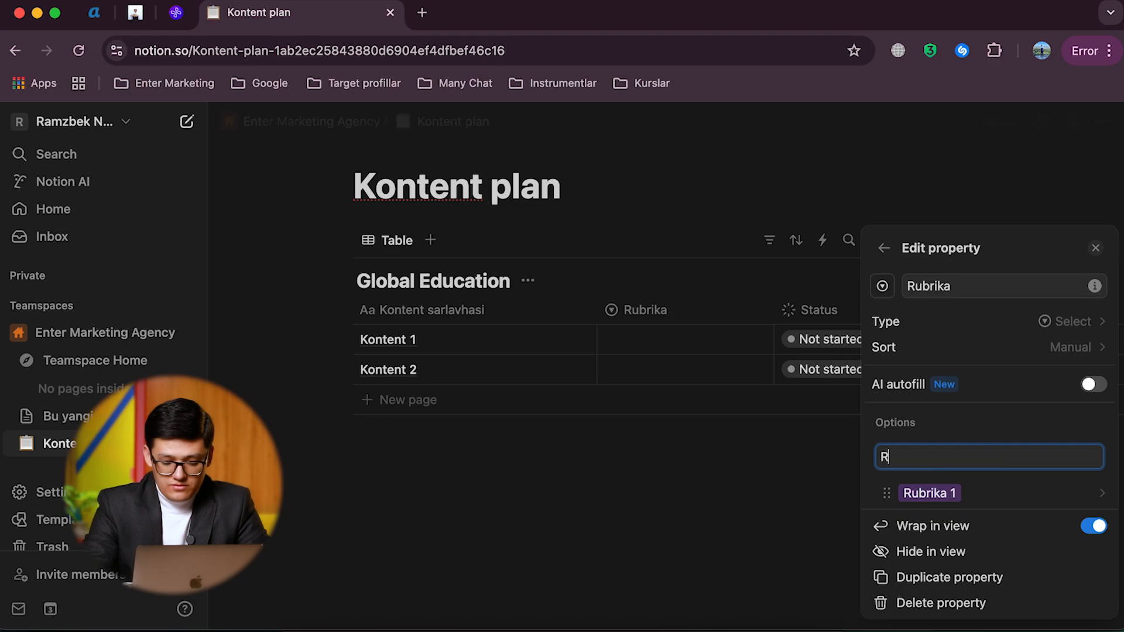
type("ubrika 2")
key("Return")
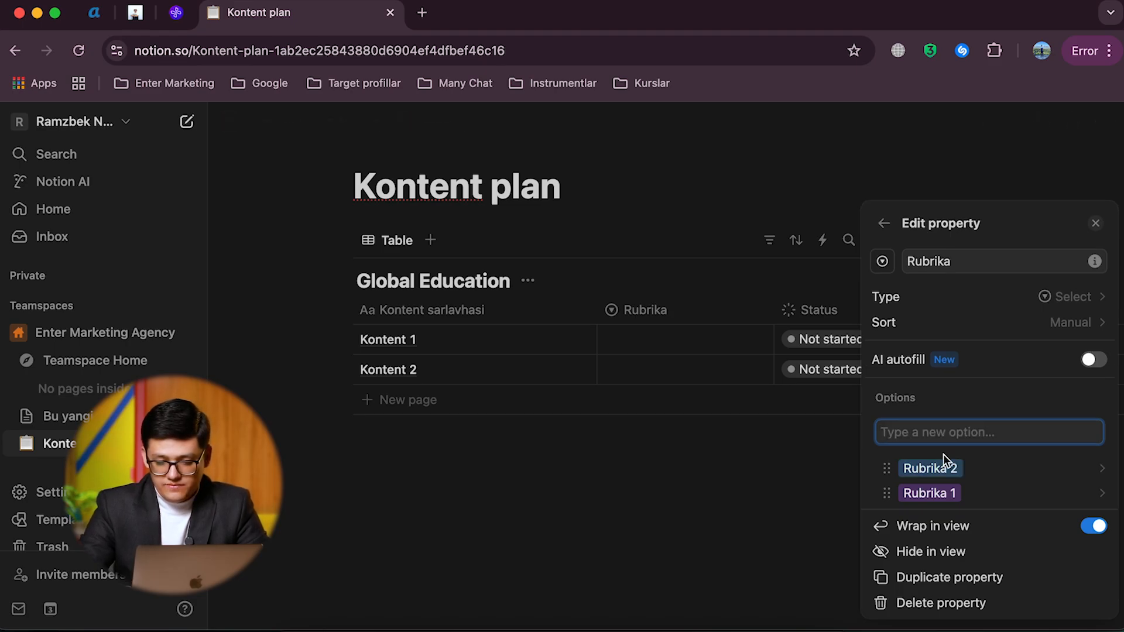
type("Rubrika ")
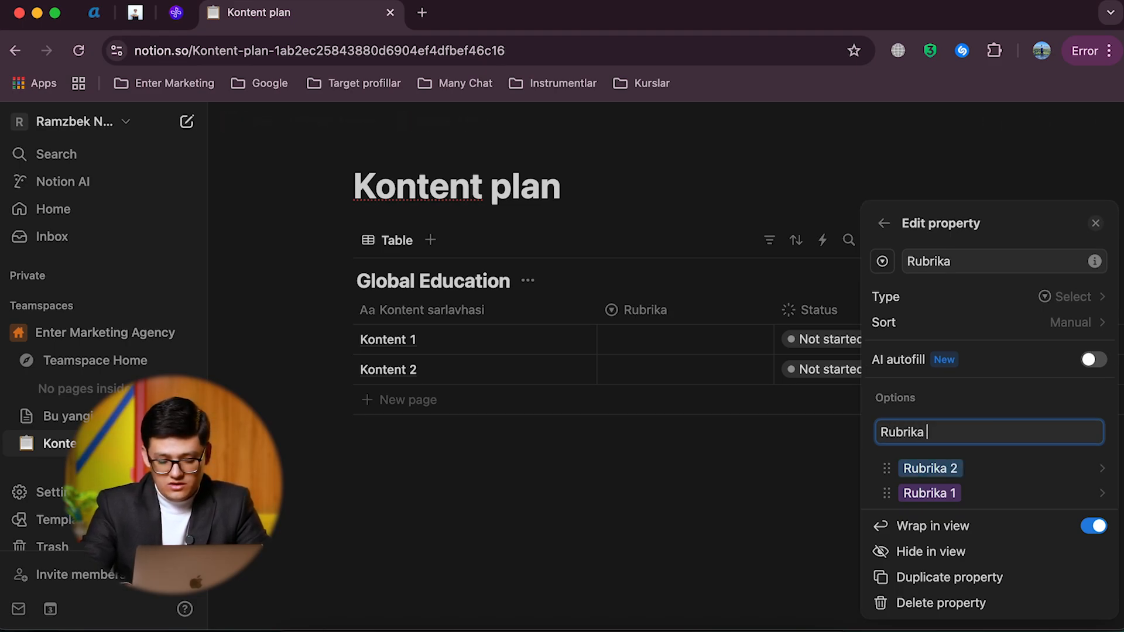
type("3")
key("Return")
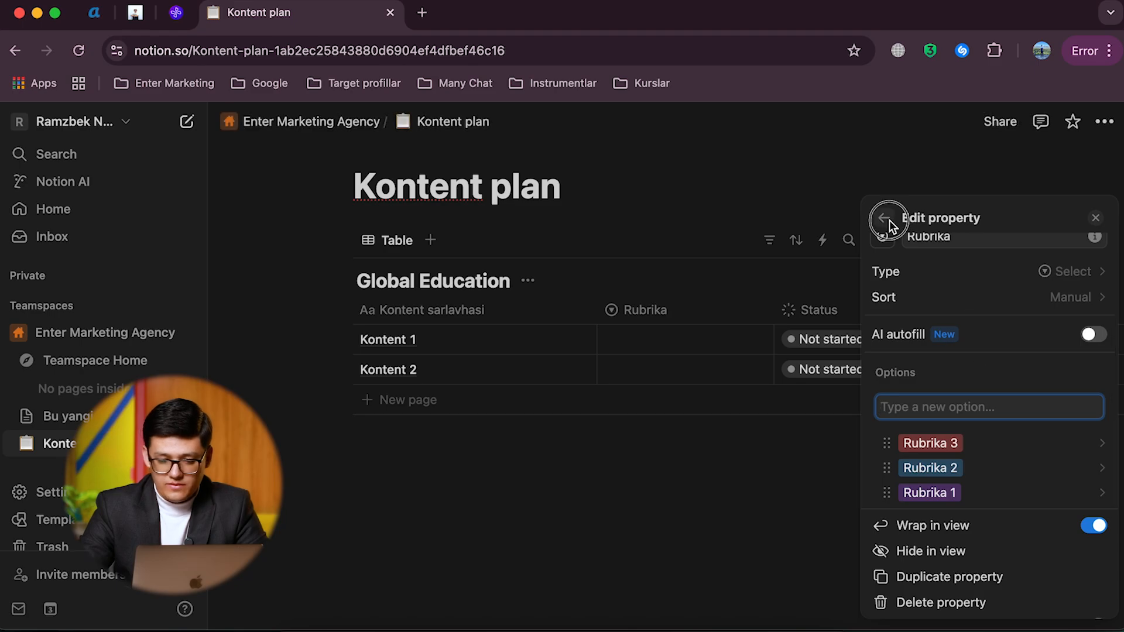
left_click(887, 219)
Step: Assign the Rubrika 2 option to the Kontent 1 entry
left_click(618, 338)
left_click(618, 337)
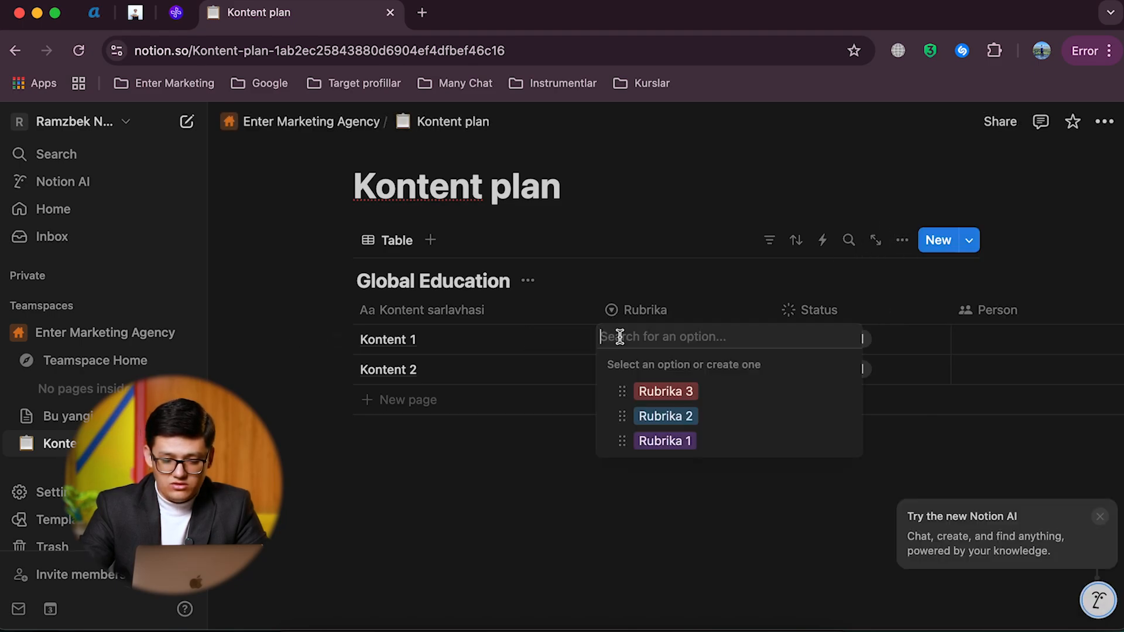
left_click(661, 413)
Step: Set the status of the Kontent 1 entry to In progress and change it to Done
scroll(670, 361, "right", 5)
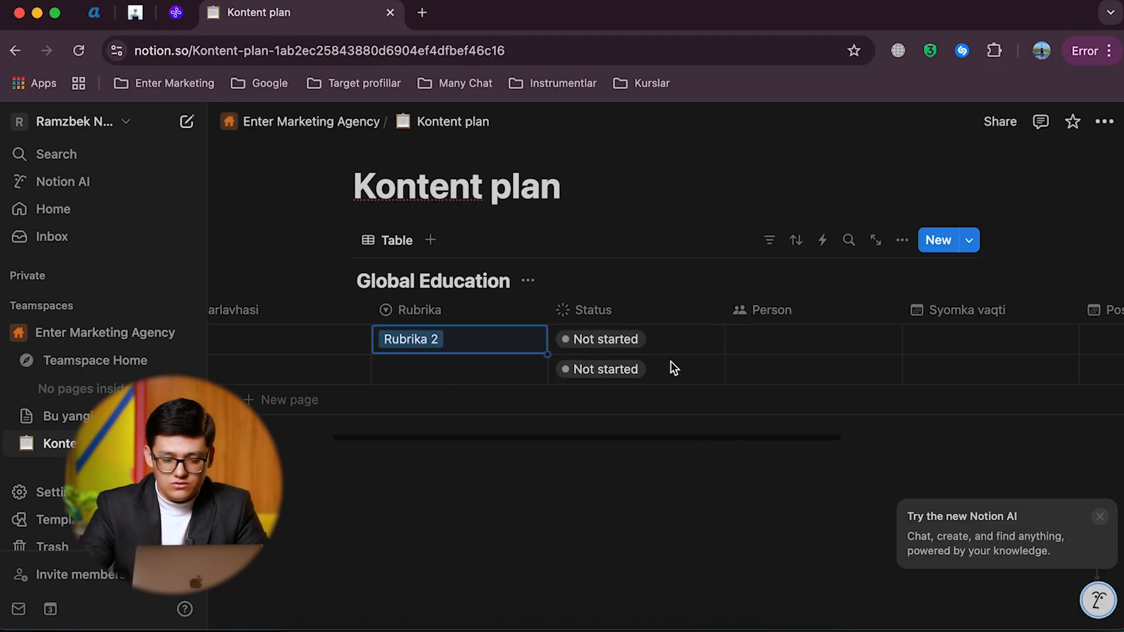
left_click(613, 344)
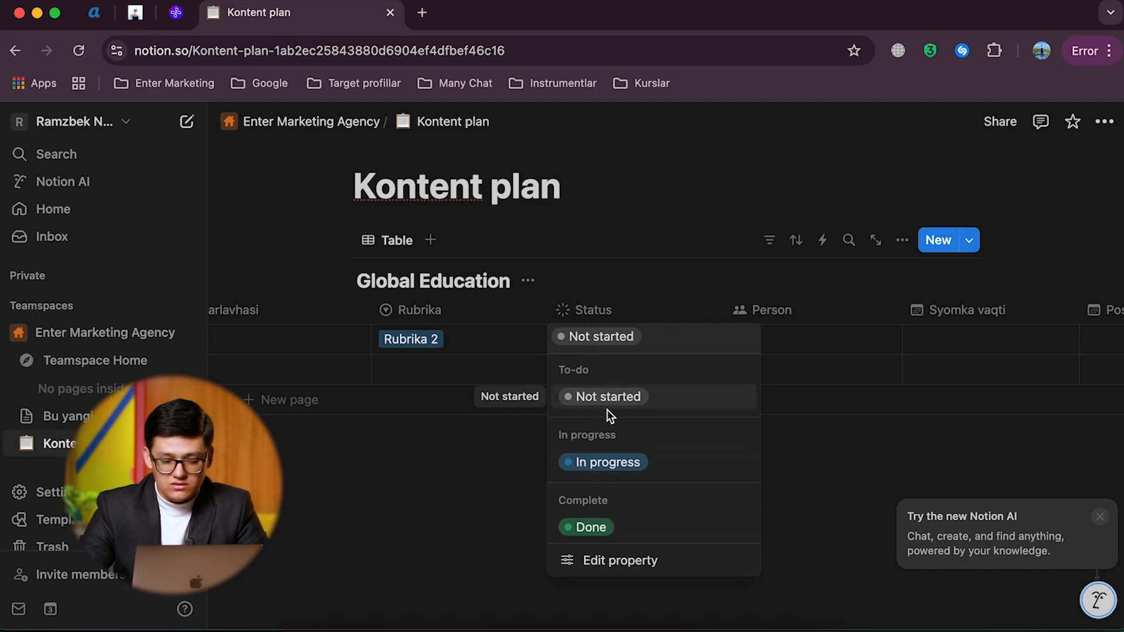
left_click(616, 463)
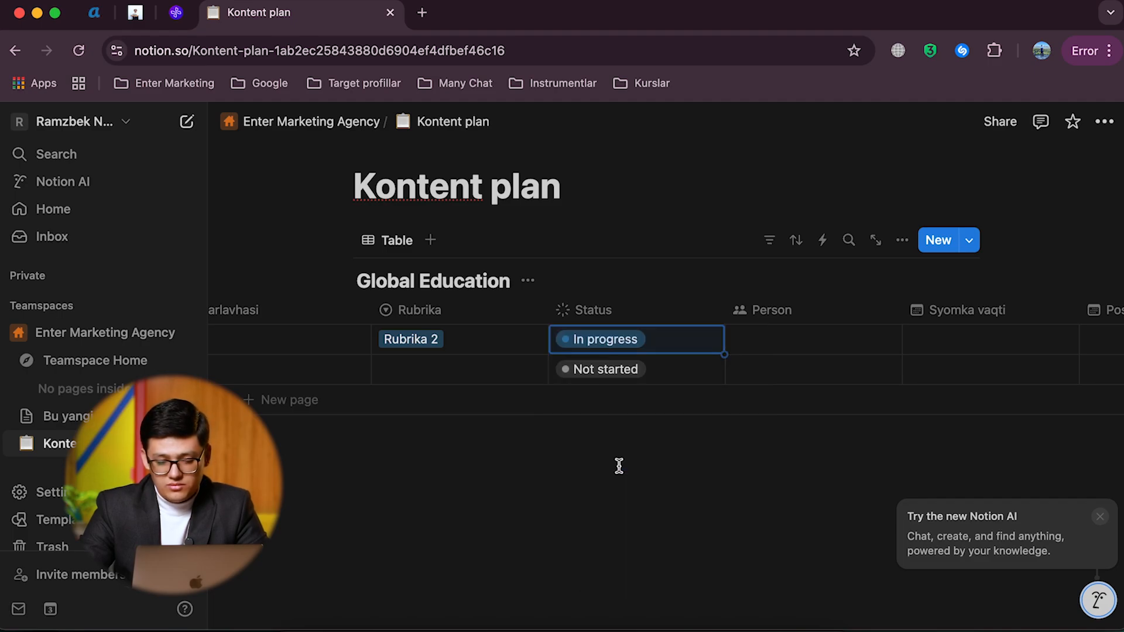
left_click(618, 349)
left_click(610, 529)
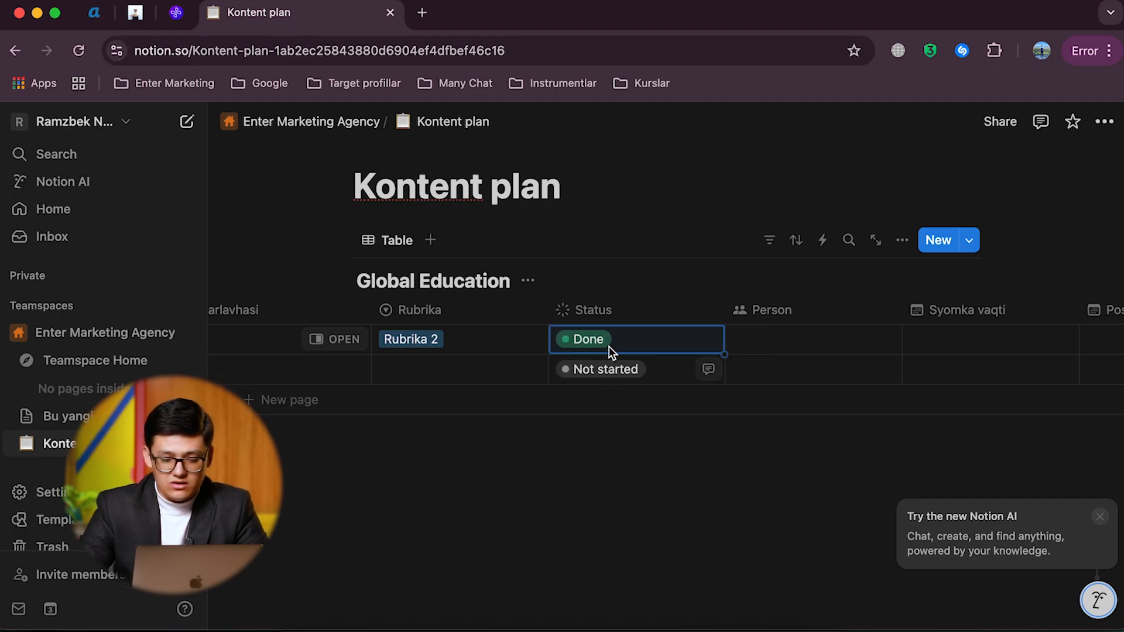
Step: Edit the Status property, renaming its Not started option to "Idea" and its In progress option to "Syomka"
left_click(596, 308)
left_click(615, 375)
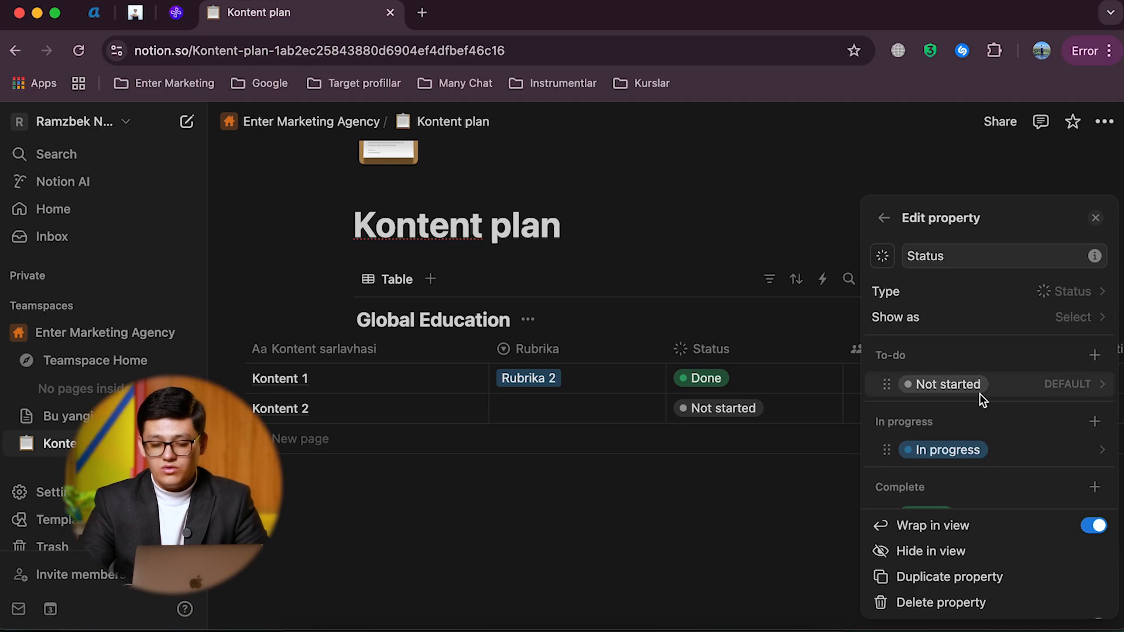
left_click(998, 375)
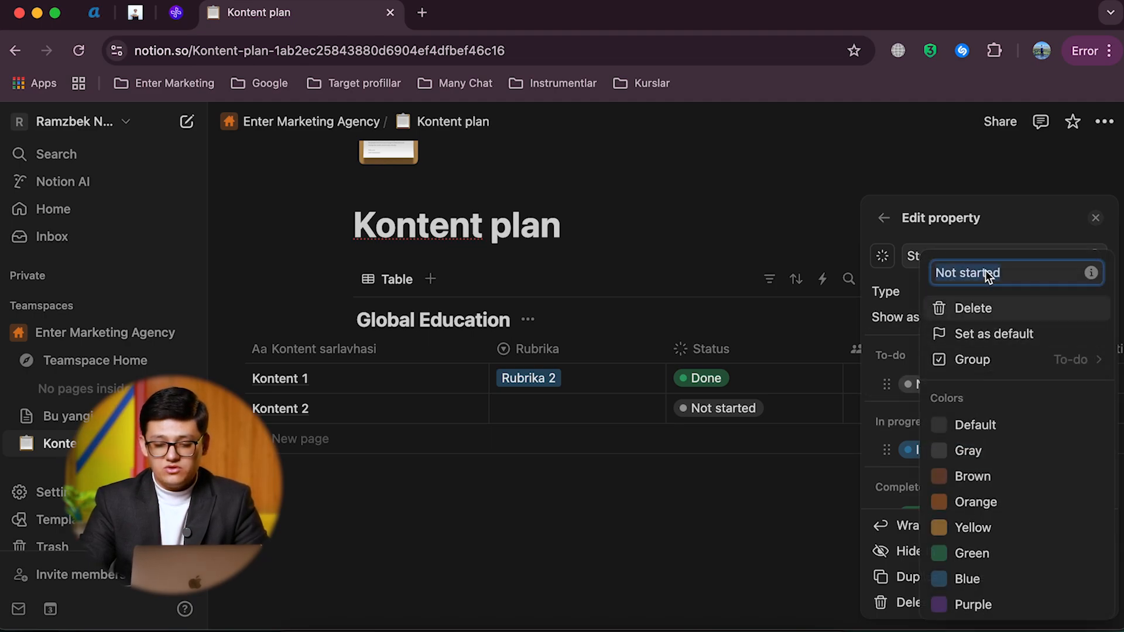
type("Idea")
key("Return")
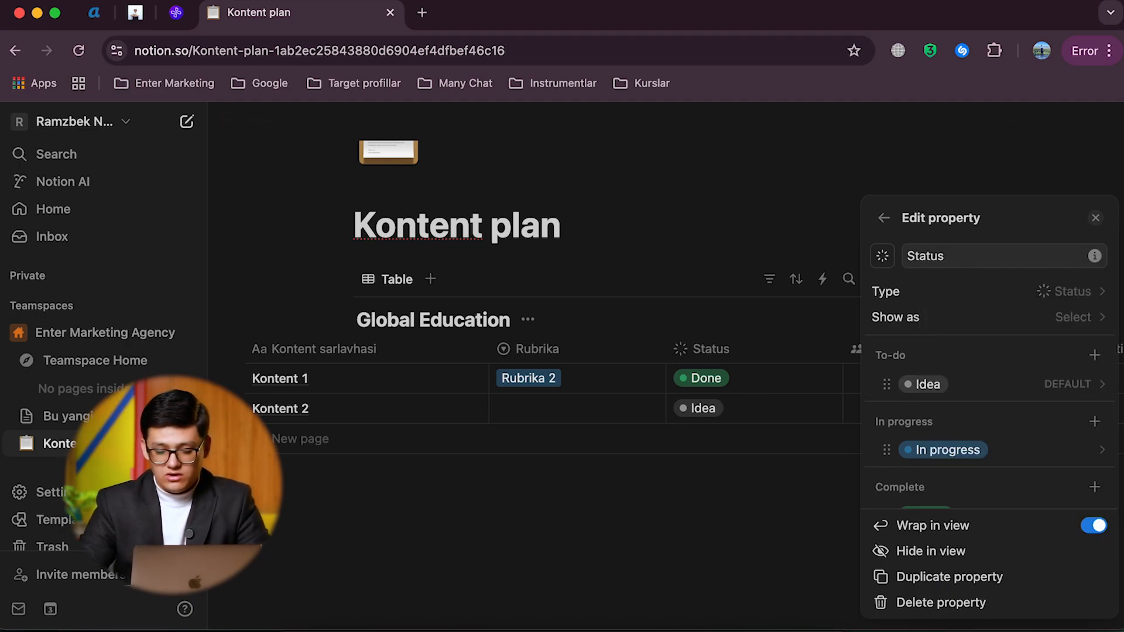
left_click(1011, 425)
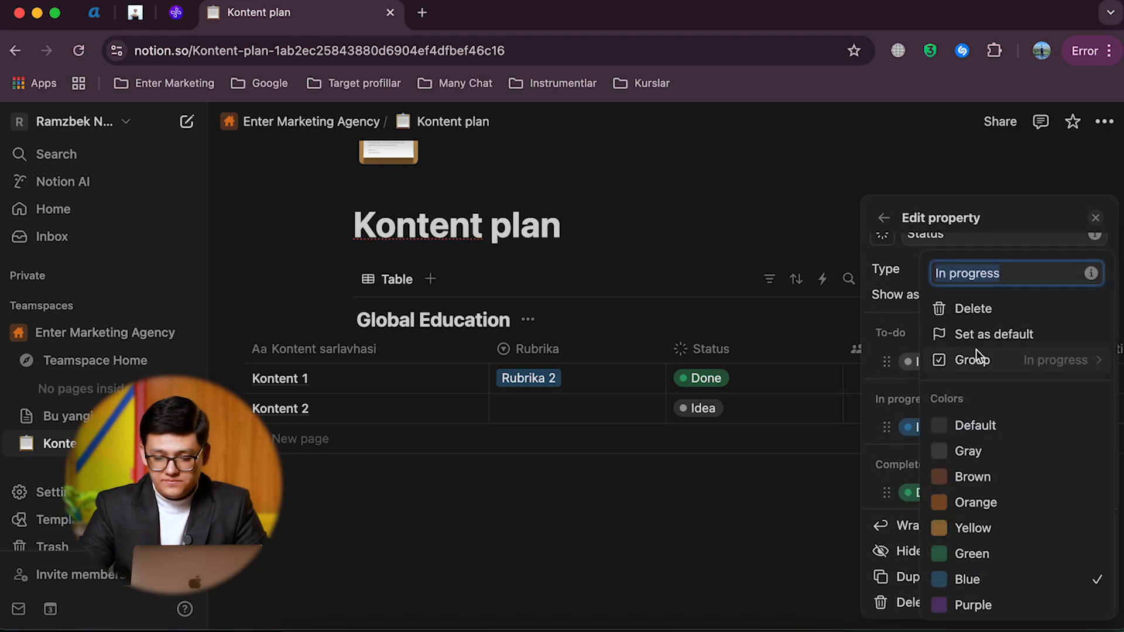
type("Syomka")
key("Return")
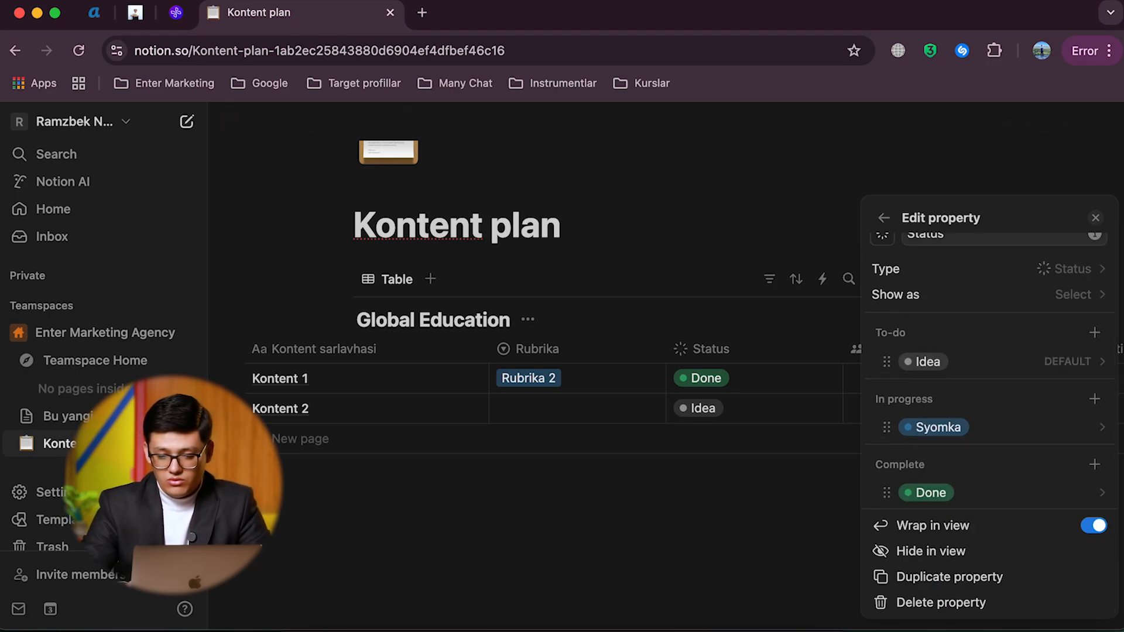
Step: Add a "Montaj" option to the In progress group of the Status property and place it below Syomka
left_click(1094, 398)
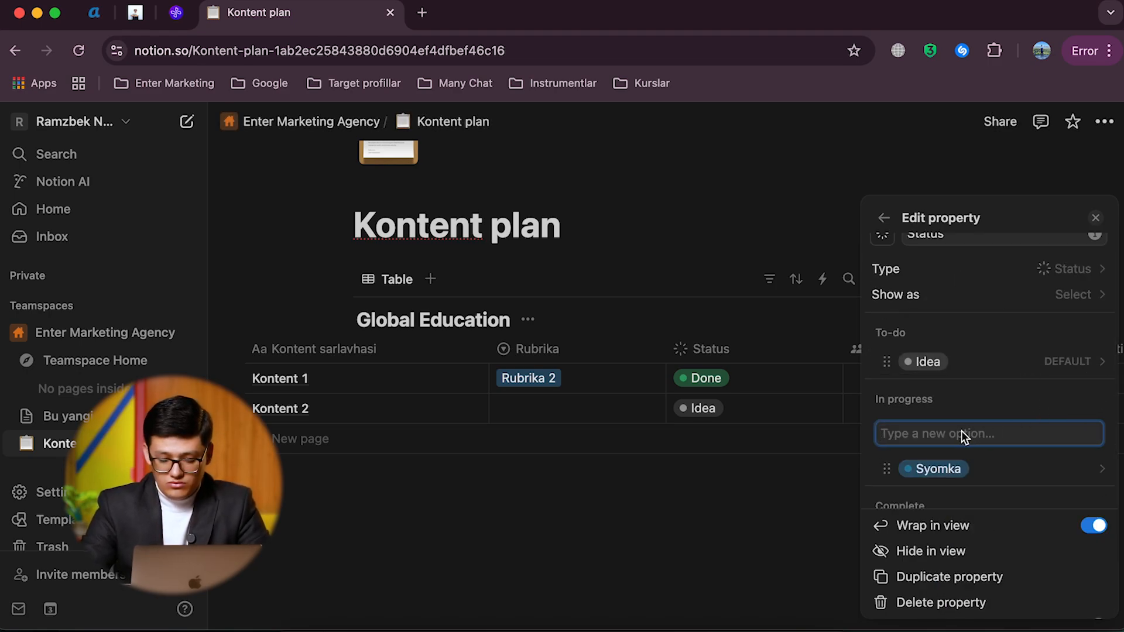
type("Montaj")
key("Return")
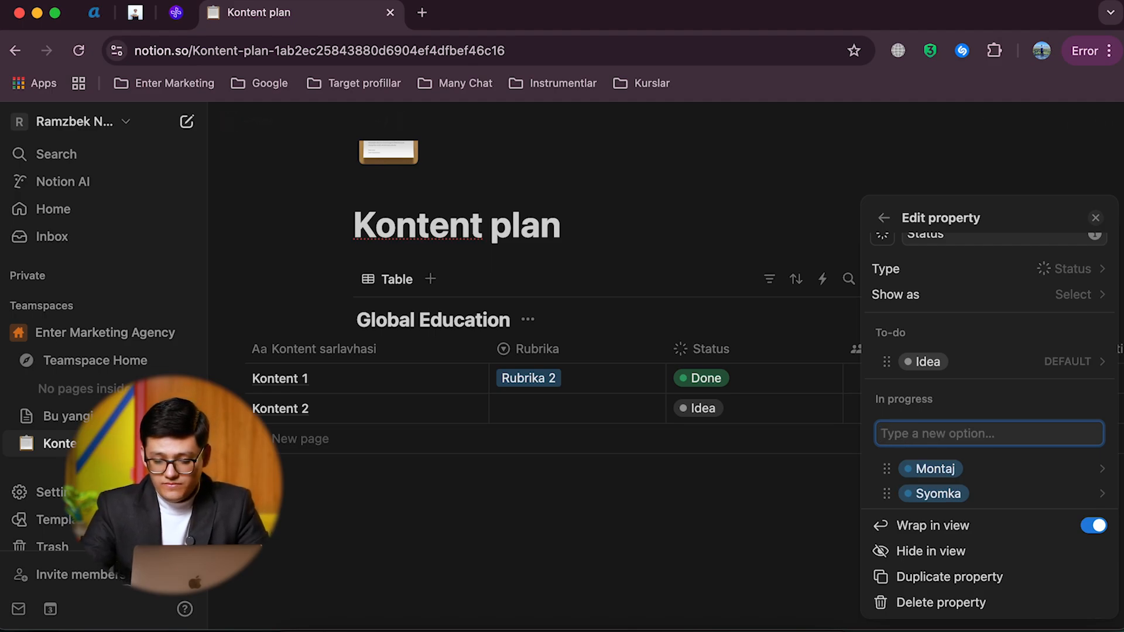
mouse_move(950, 462)
left_mouse_down()
mouse_move(948, 494)
mouse_move(948, 447)
mouse_move(946, 456)
left_mouse_up()
Step: Change the color of the Montaj status option to Brown
left_click(940, 454)
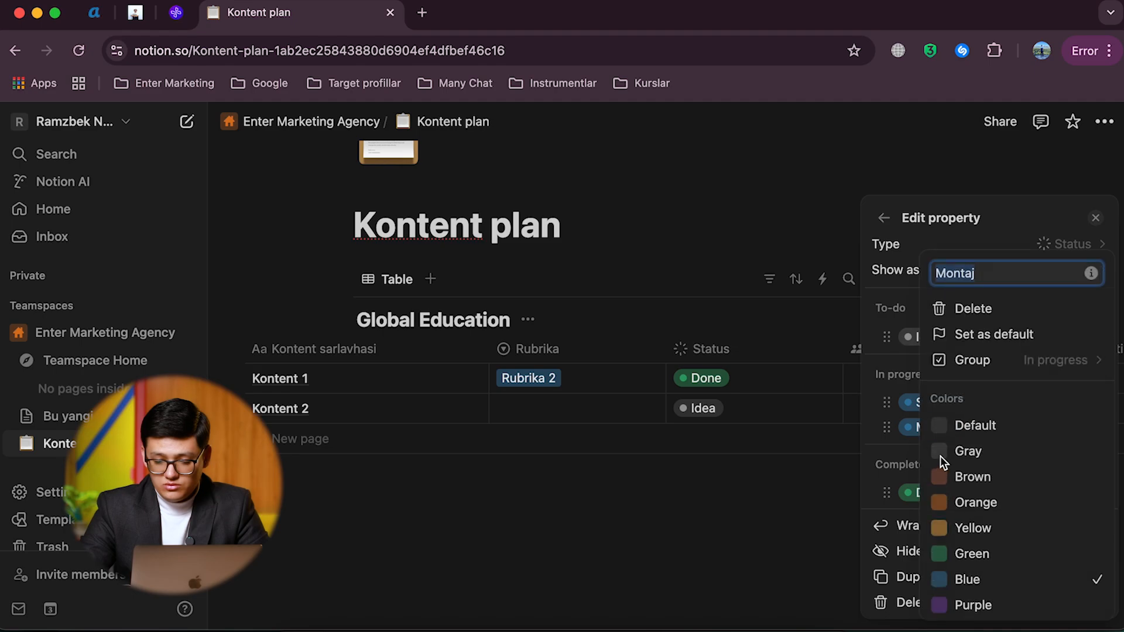
left_click(958, 476)
left_click(907, 455)
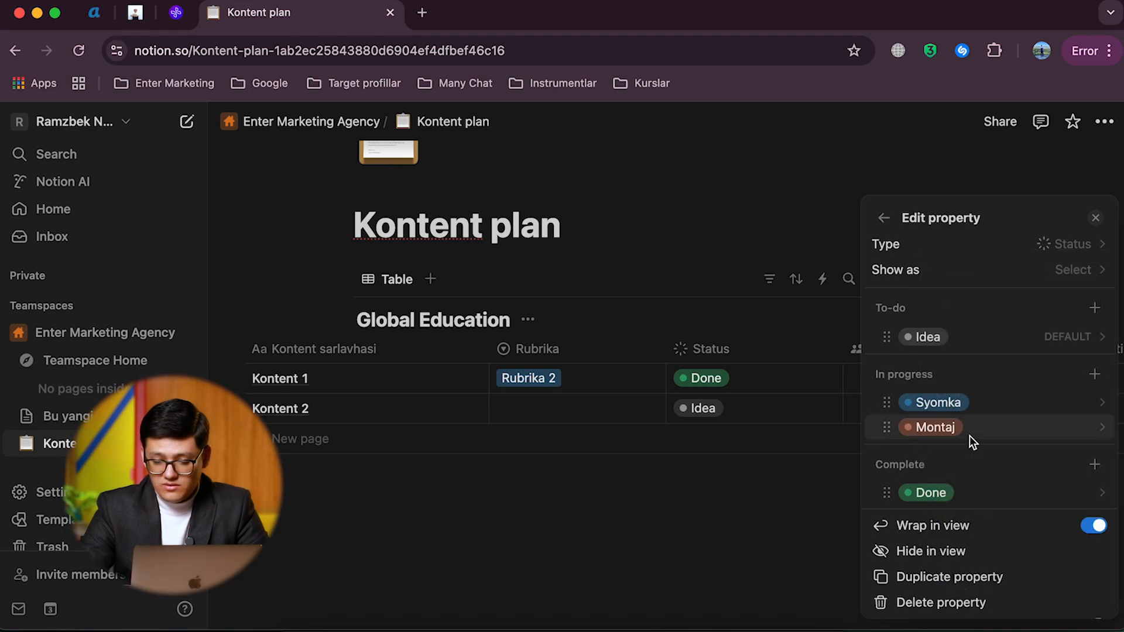
Step: Rename the Done option in the Status property's Complete group to "Tasdiqlandi"
left_click(929, 492)
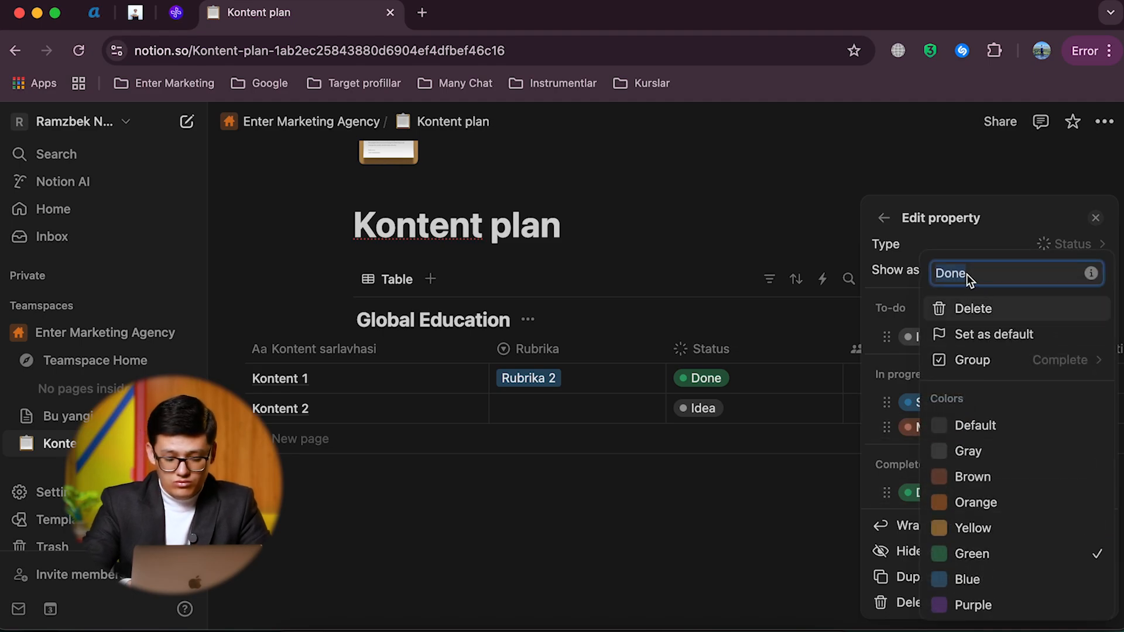
type("Tasdiqla")
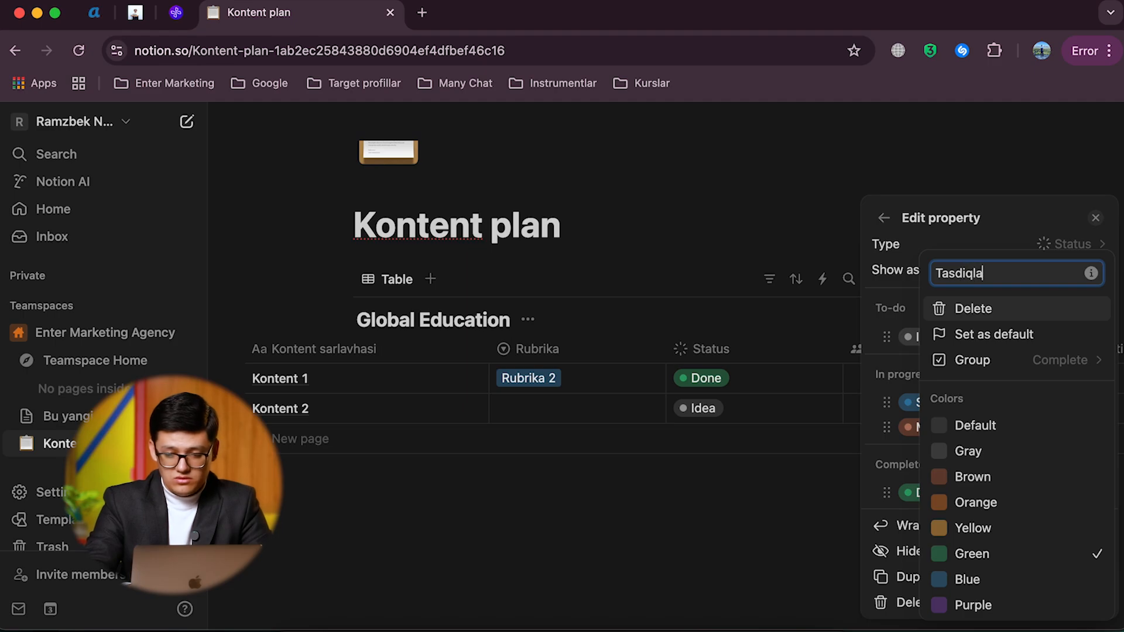
type("ndi")
key("Return")
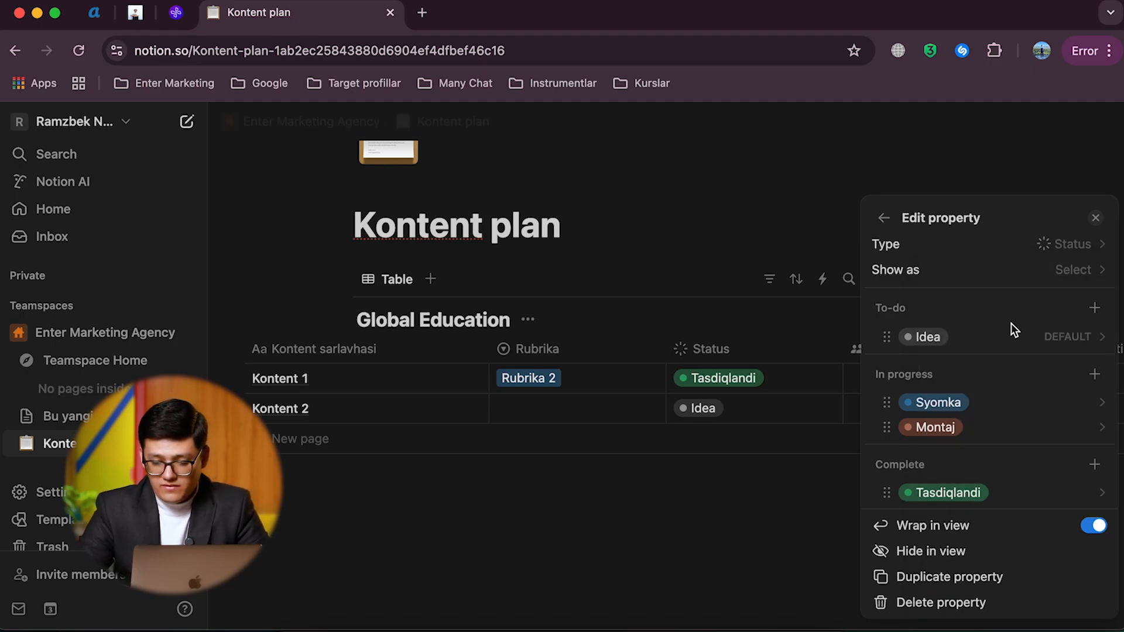
Step: Add a "Post bo'ldi" option to the Complete group of the Status property and move it below Tasdiqlandi
left_click(1091, 462)
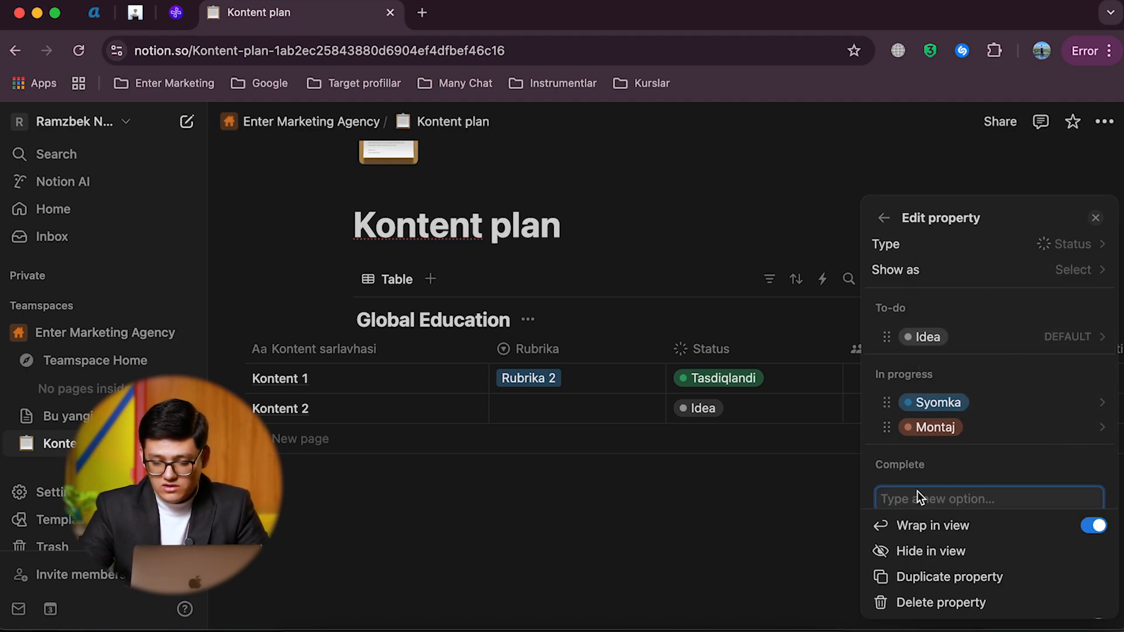
scroll(917, 491, "down", 1)
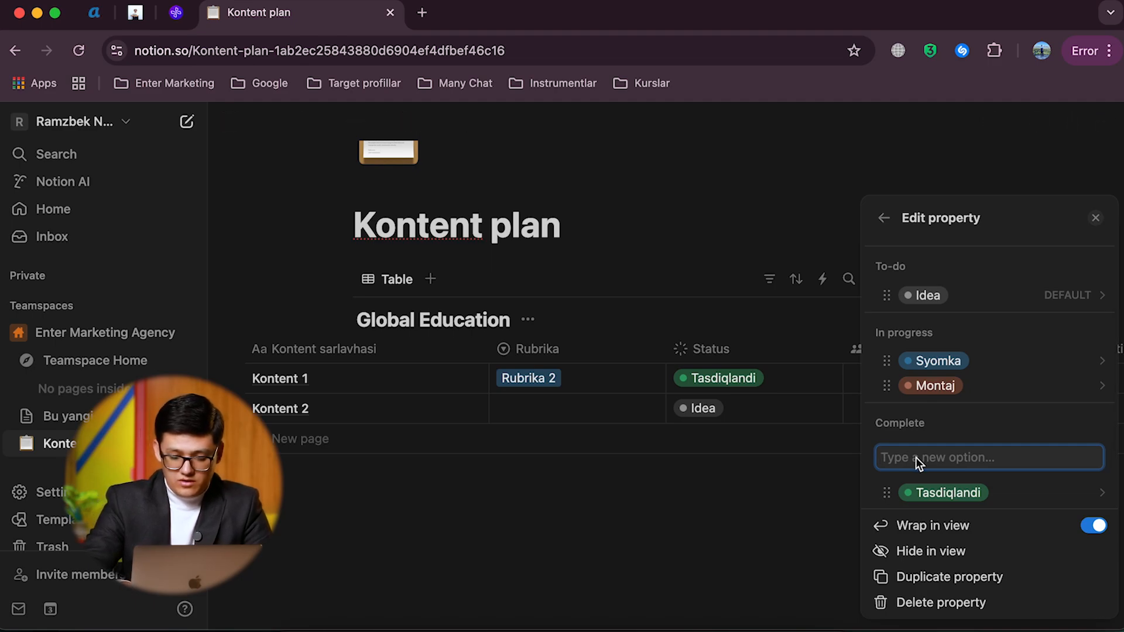
type("Post bo'ldi")
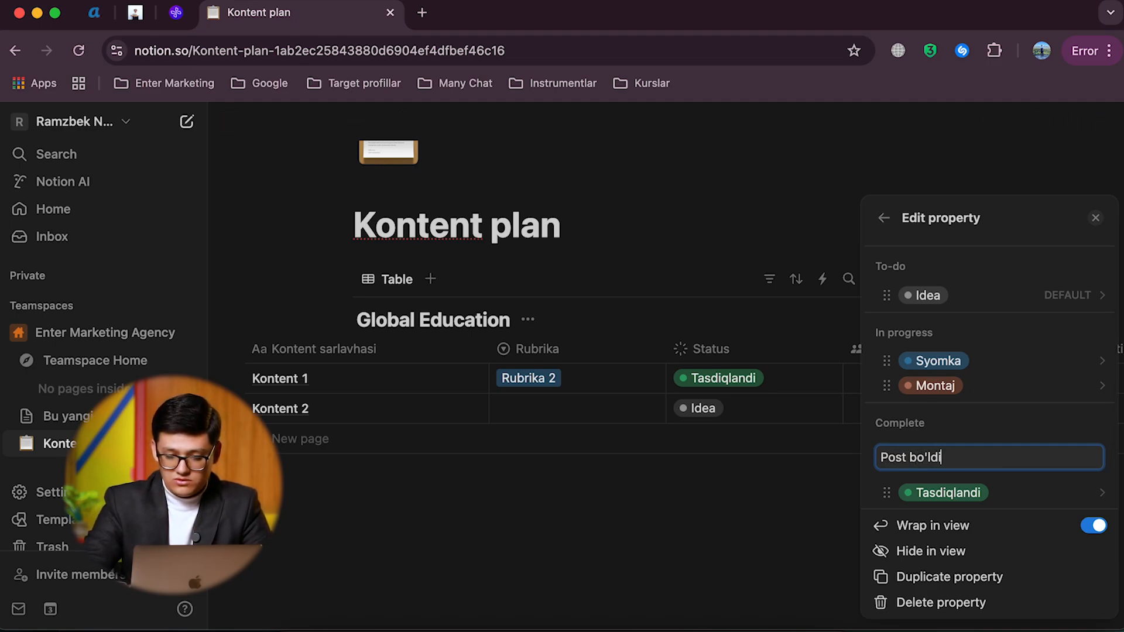
key("Return")
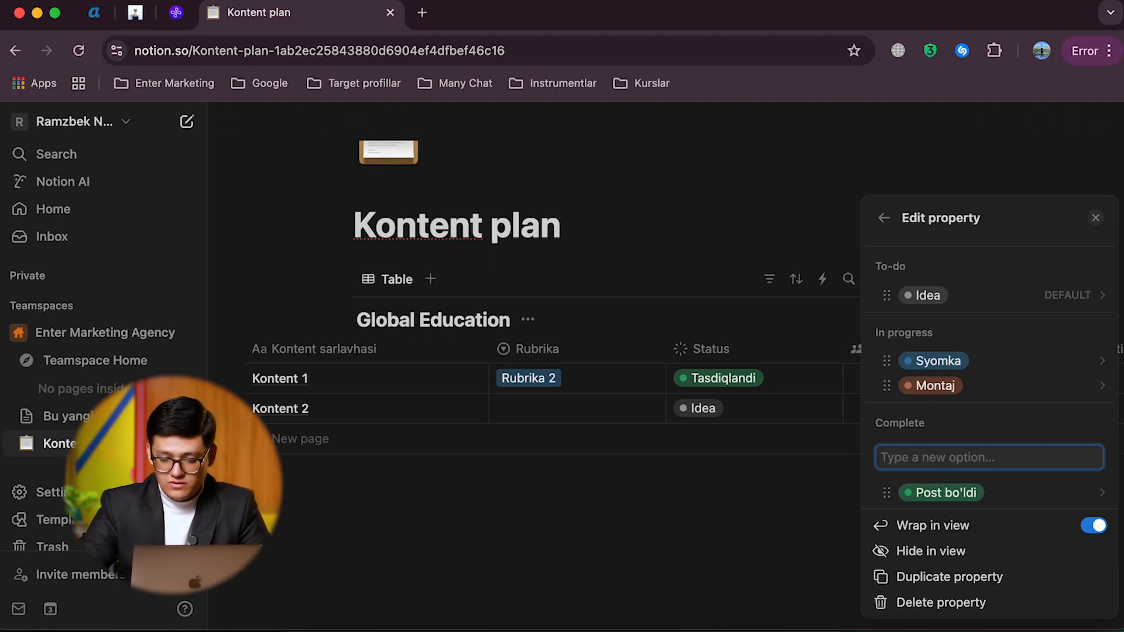
left_click_drag(894, 469, 894, 484)
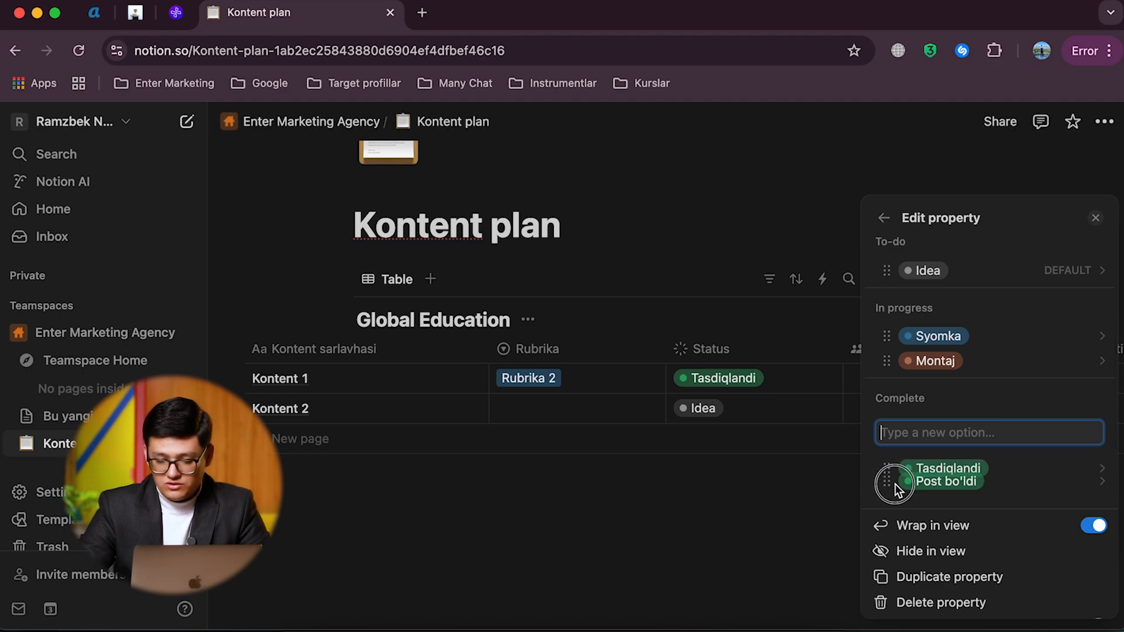
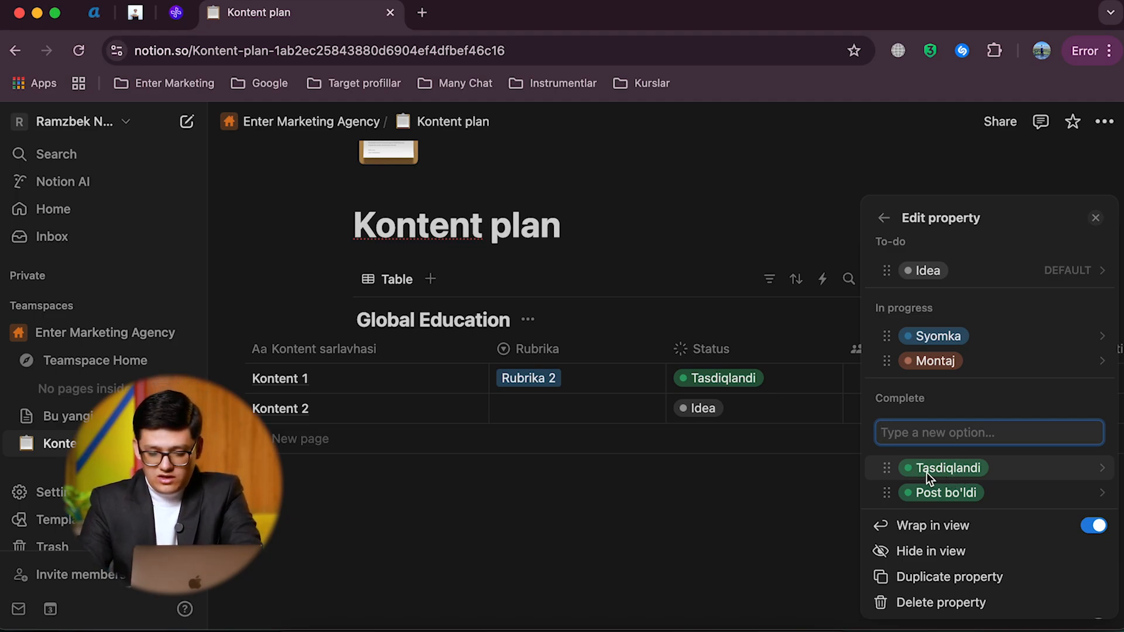
Step: Change the color of the Tasdiqlandi status option to Purple and close the property settings
left_click(930, 469)
scroll(975, 515, "down", 2)
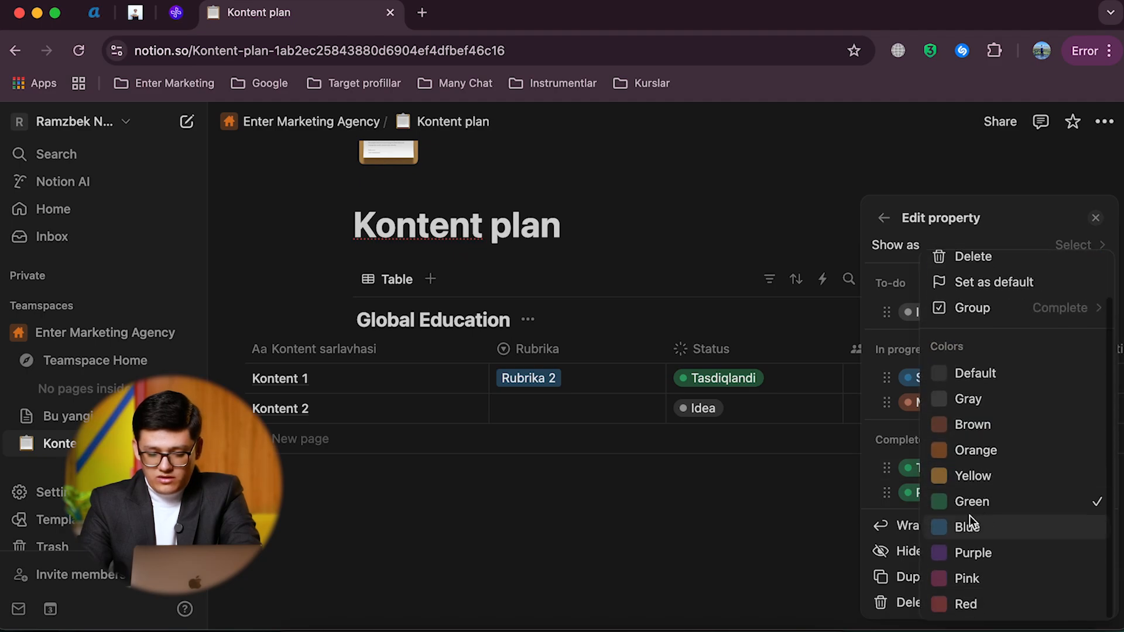
left_click(956, 554)
left_click(900, 448)
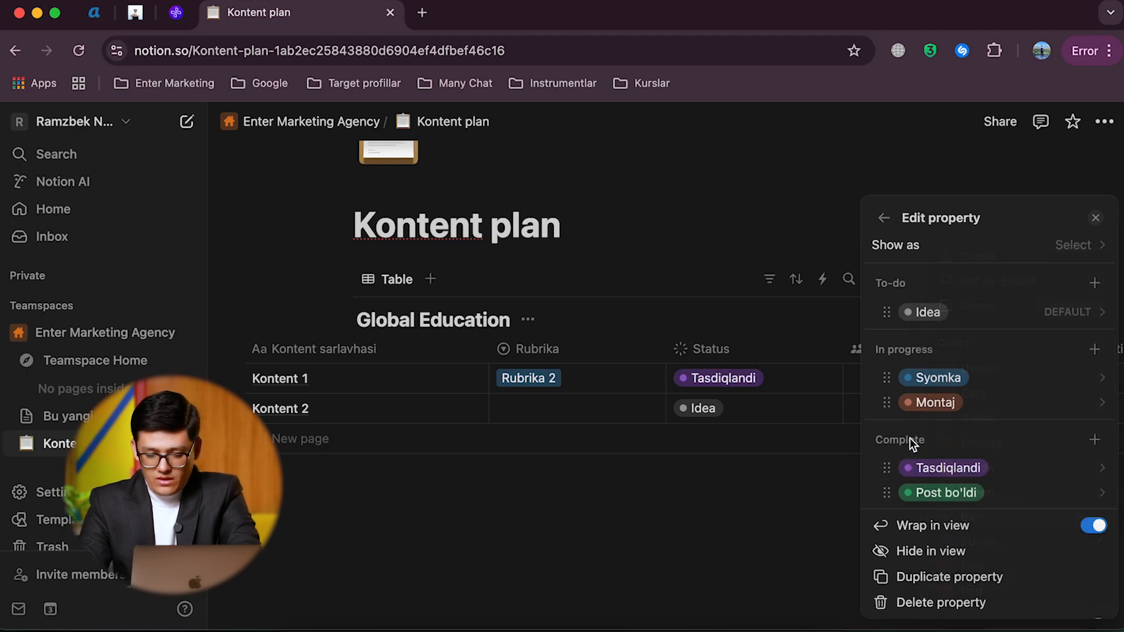
scroll(979, 386, "up", 2)
left_click(885, 219)
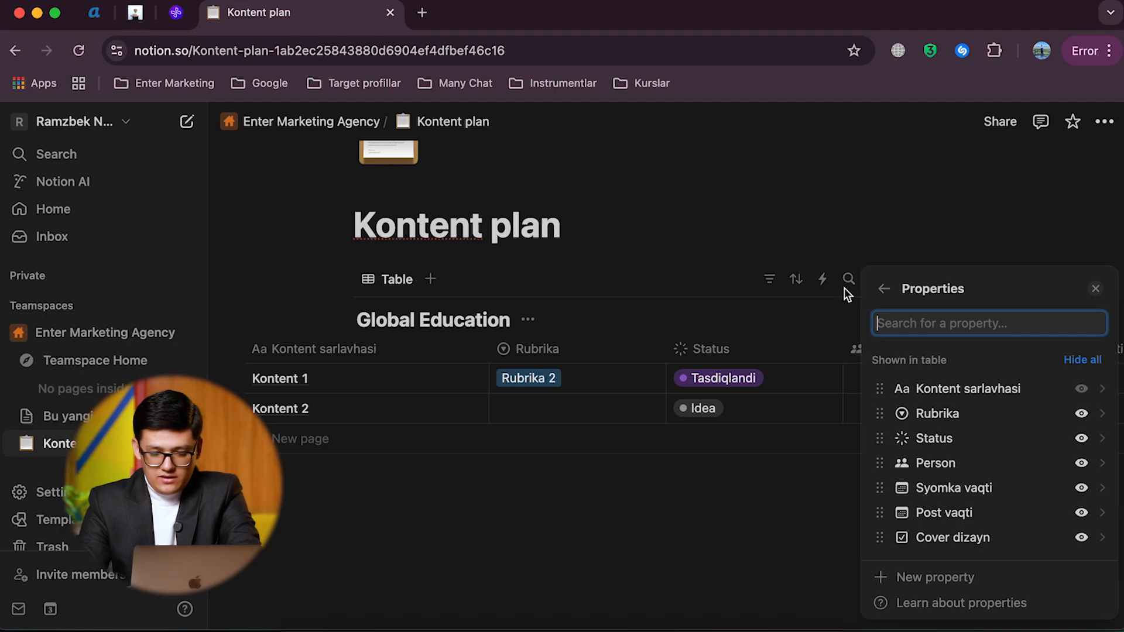
key("Escape")
Step: Set Kontent 2's Rubrika to Rubrika 3 and its Status to Post bo'ldi
left_click(511, 409)
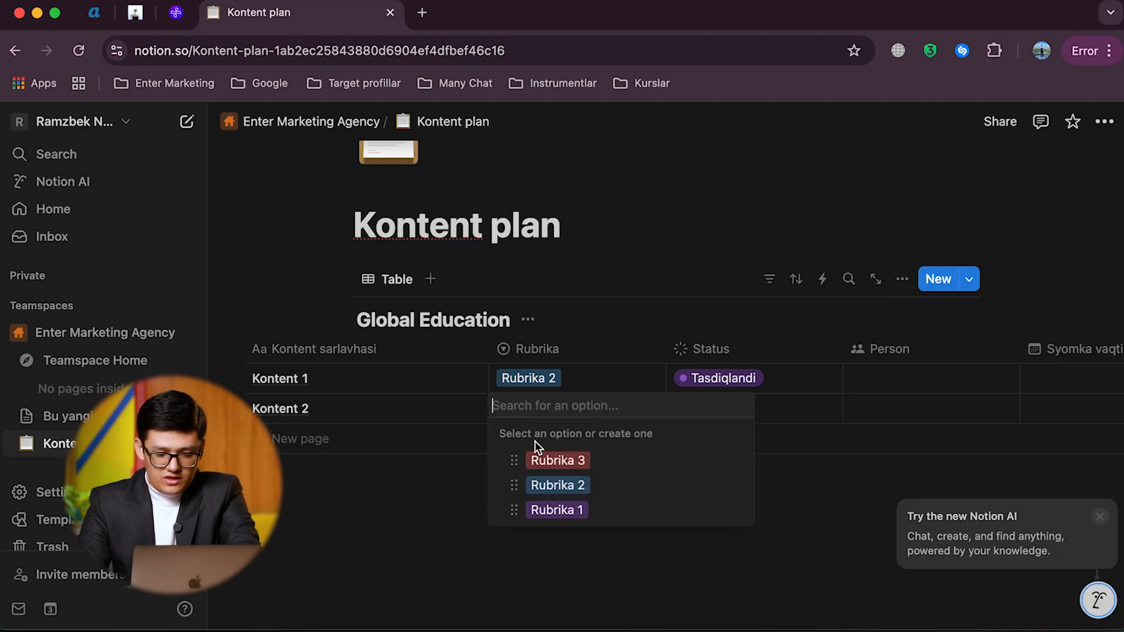
left_click(554, 460)
left_click(742, 408)
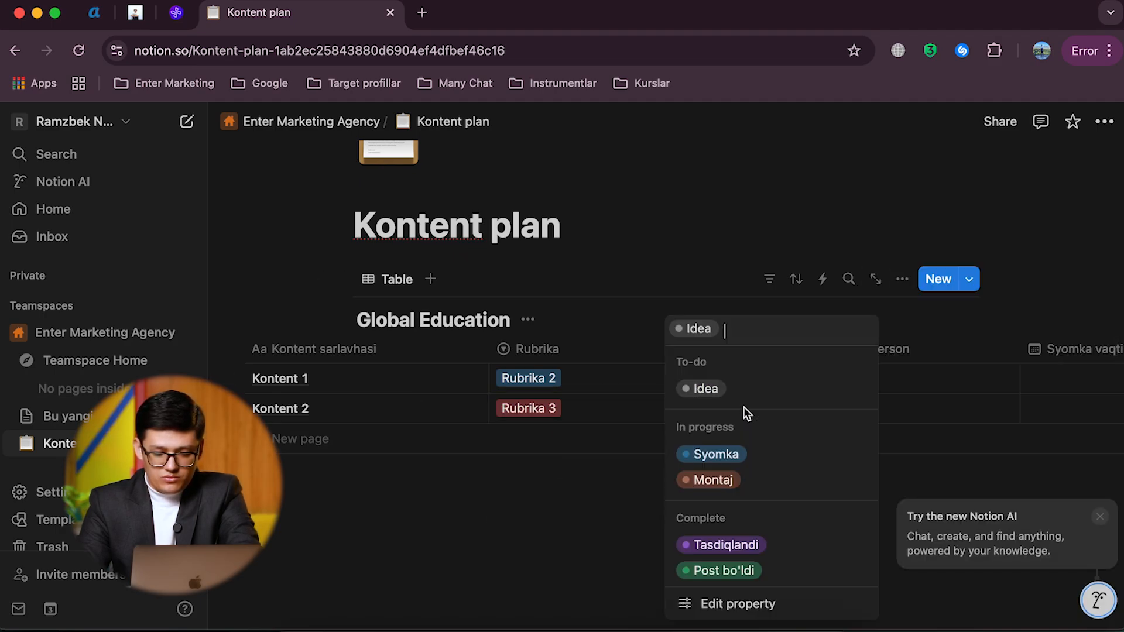
left_click(722, 571)
Step: View the people available for Kontent 1's Person property without assigning anyone
scroll(711, 398, "right", 5)
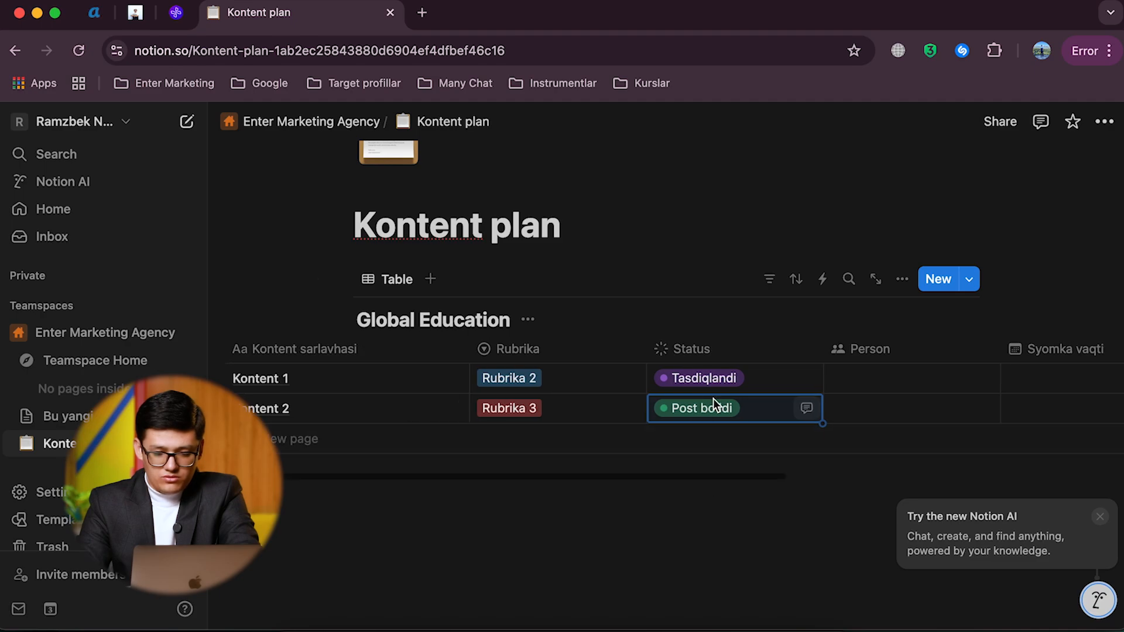
left_click(701, 389)
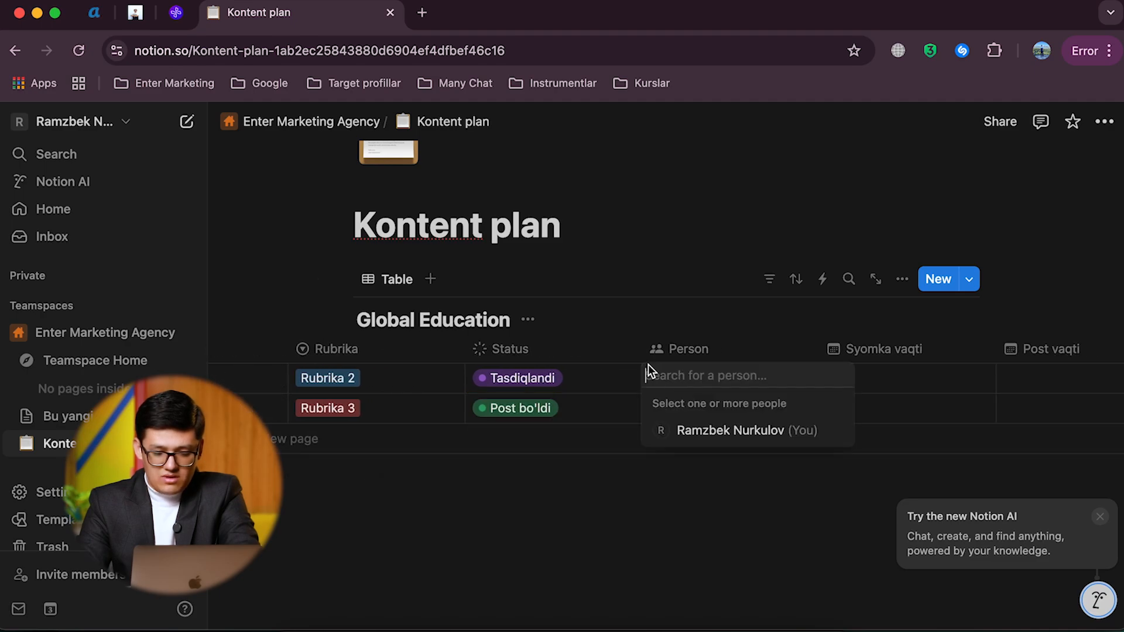
key("Escape")
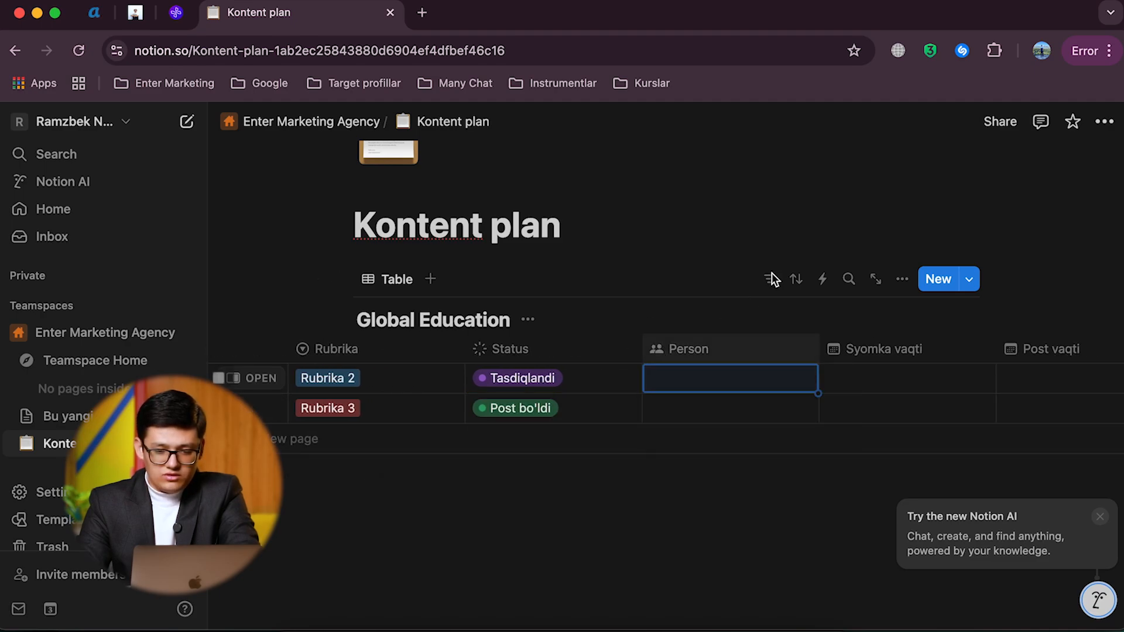
Step: Examine the page's sharing options and its invite form, then close them without inviting anyone
scroll(654, 385, "up", 5)
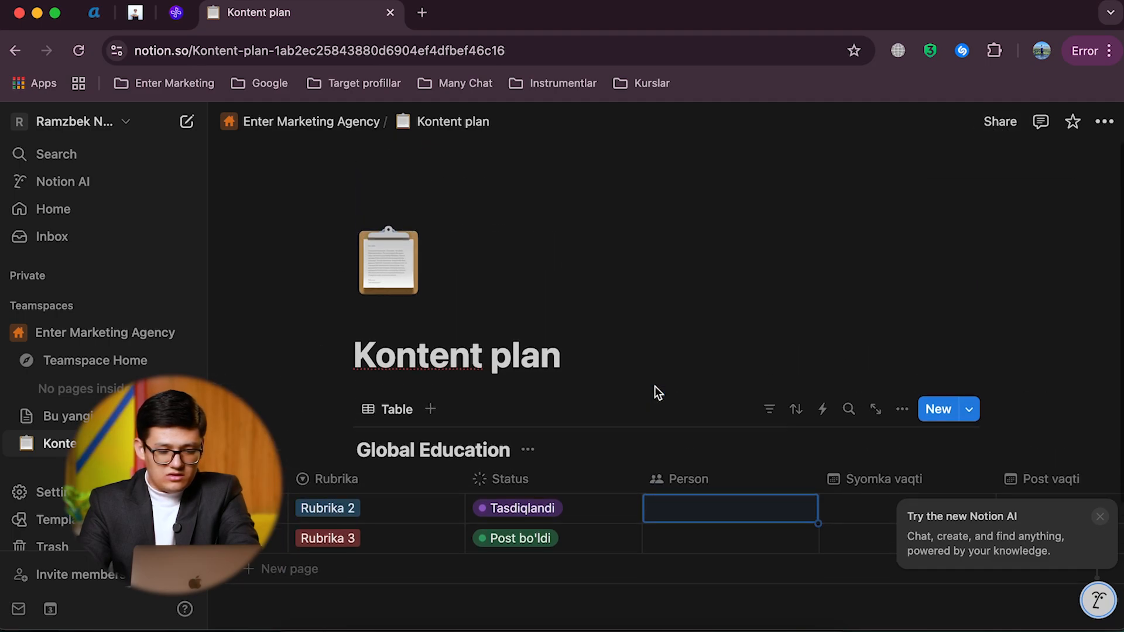
left_click(999, 122)
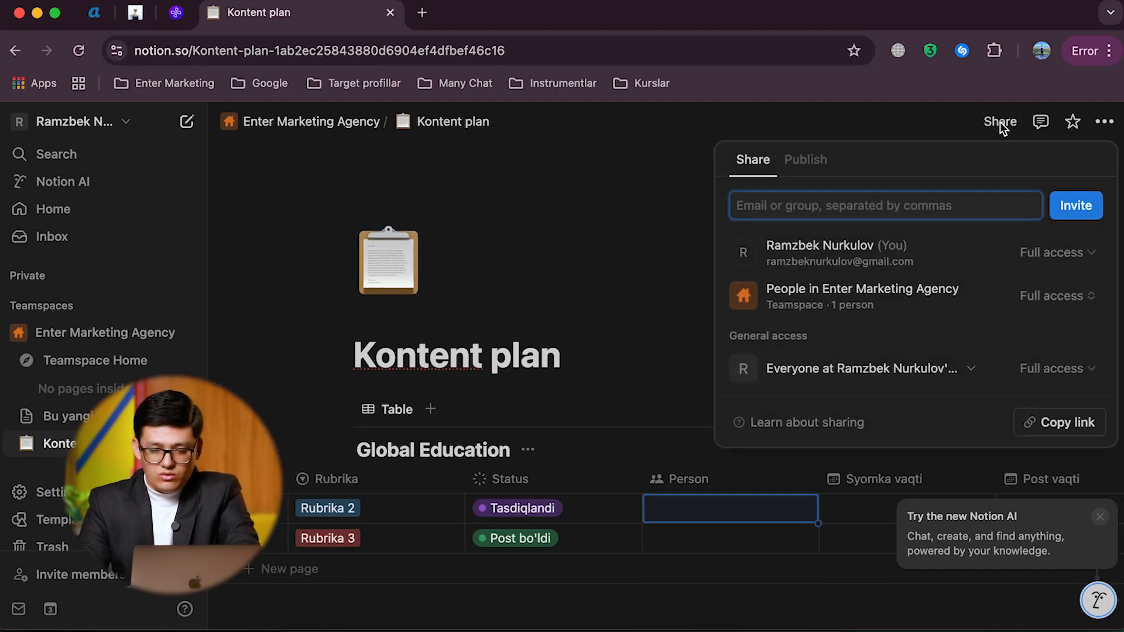
left_click(765, 209)
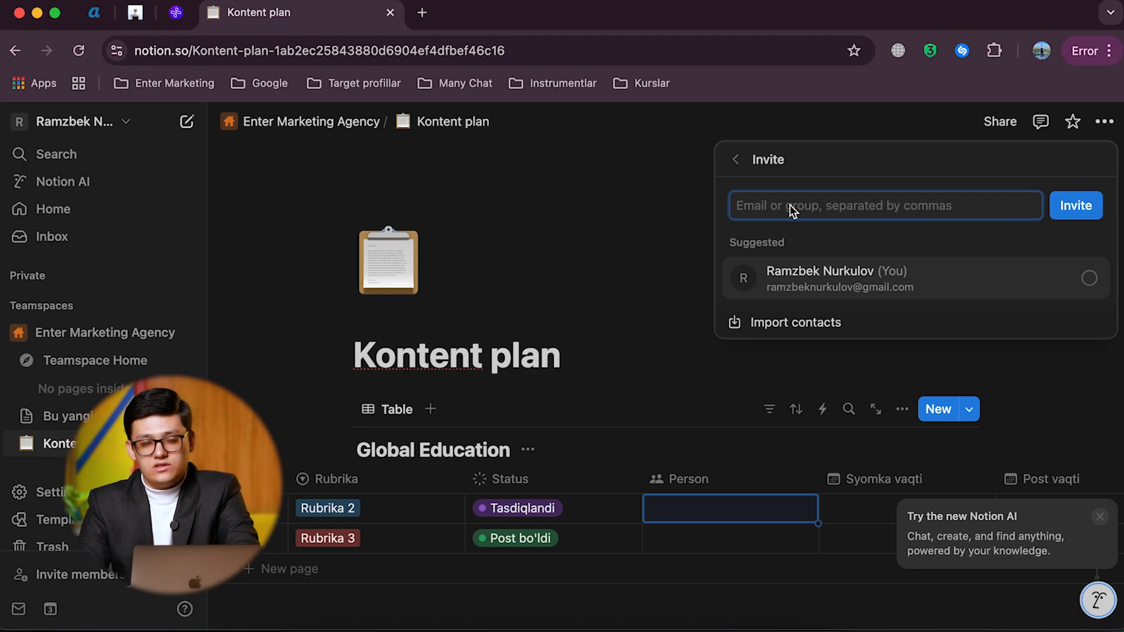
left_click(588, 280)
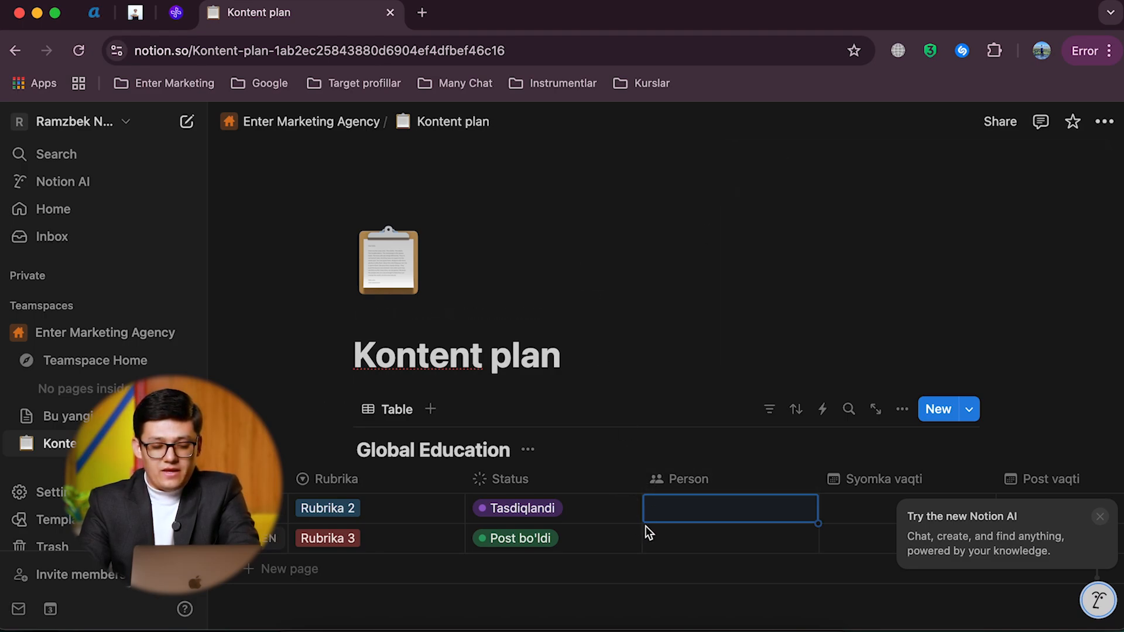
Step: Look through the date format choices for Kontent 1's Syomka vaqti and set its date to March 5, 2025
scroll(645, 526, "left", 5)
scroll(631, 539, "right", 8)
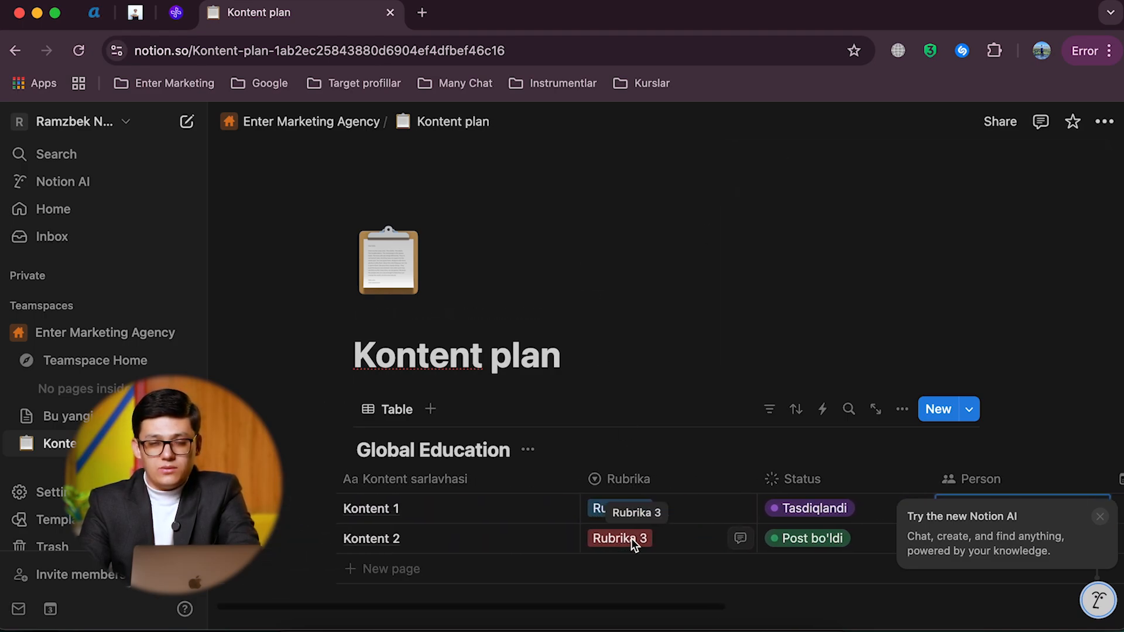
scroll(631, 538, "down", 5)
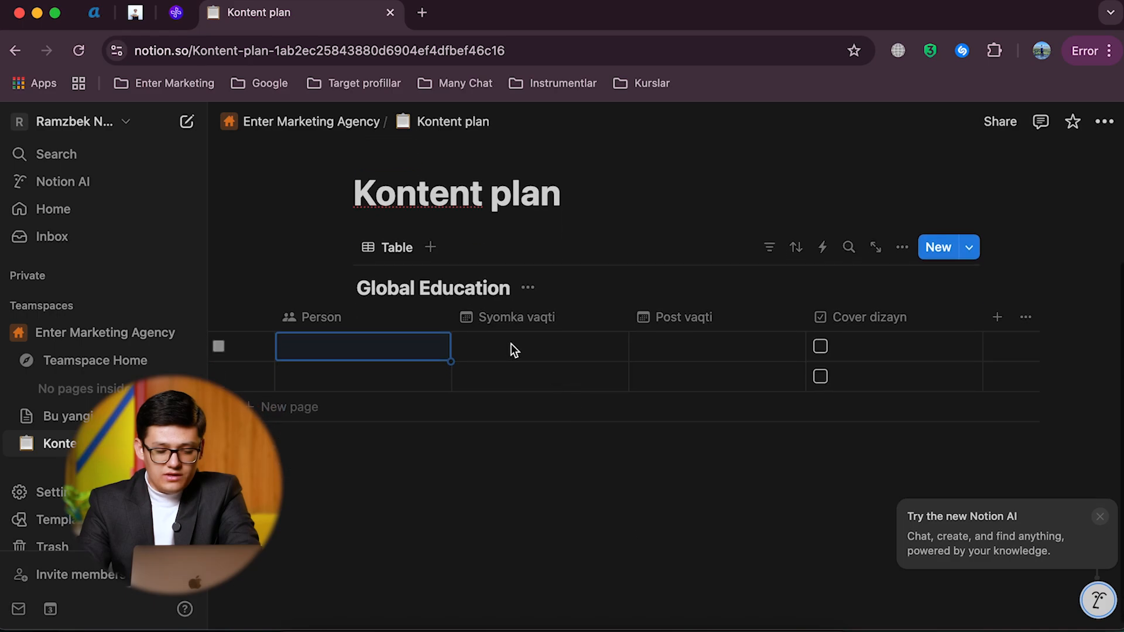
left_click(514, 347)
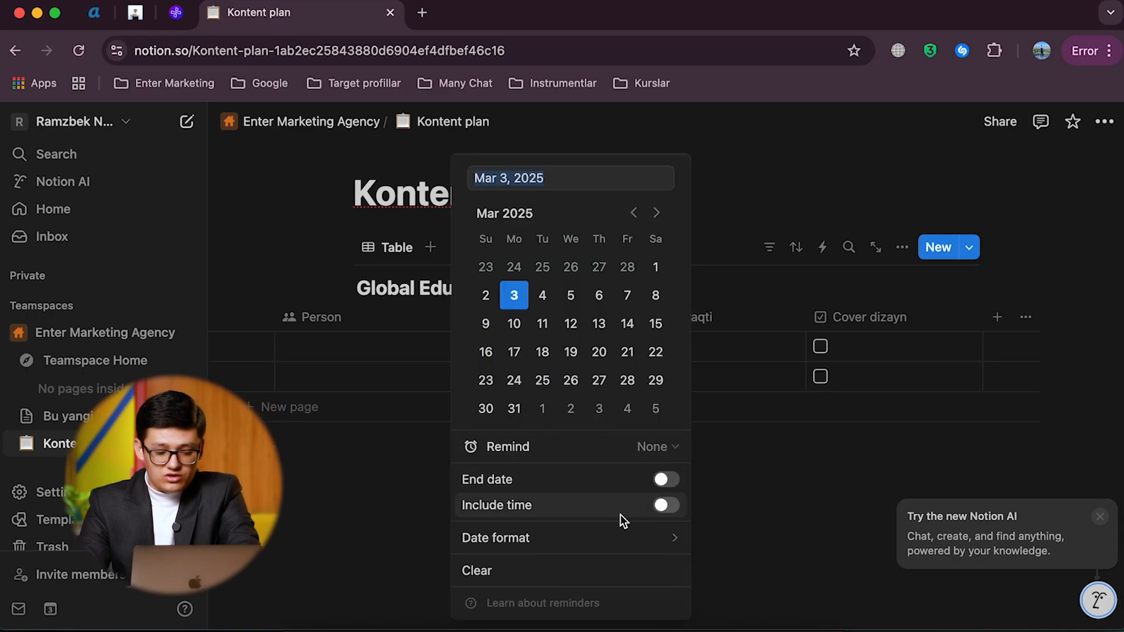
mouse_move(576, 540)
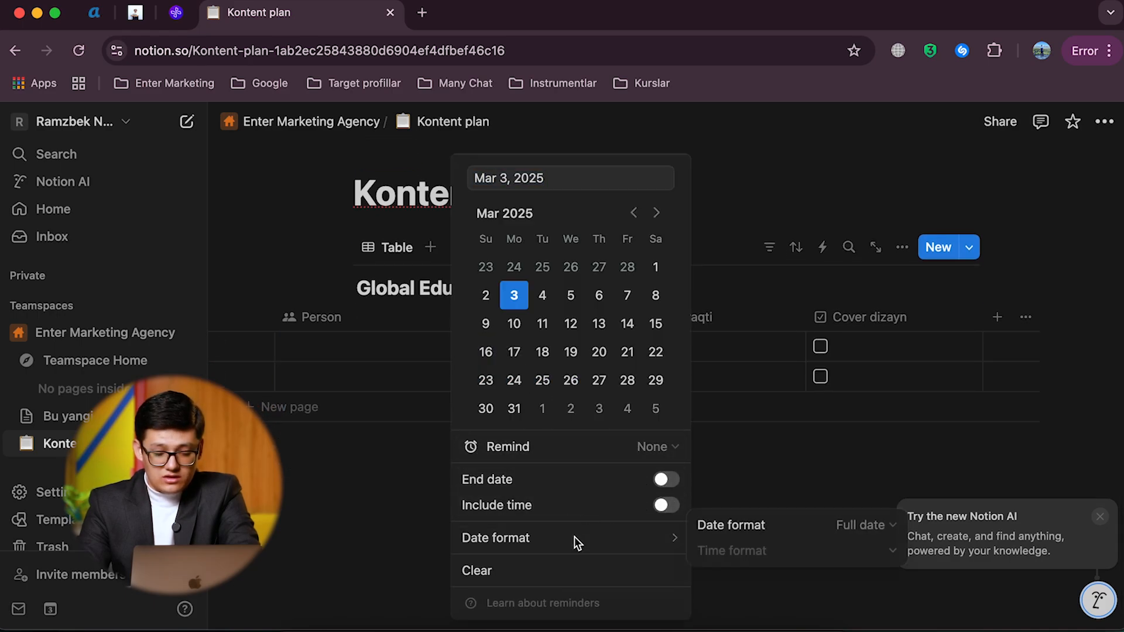
left_click(842, 524)
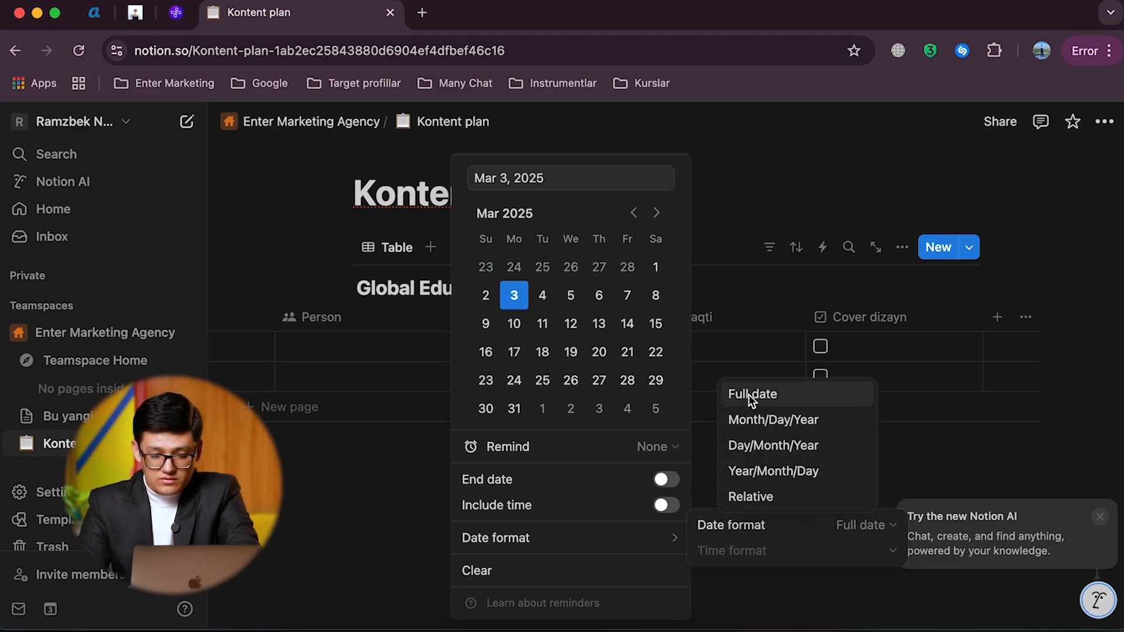
left_click(566, 497)
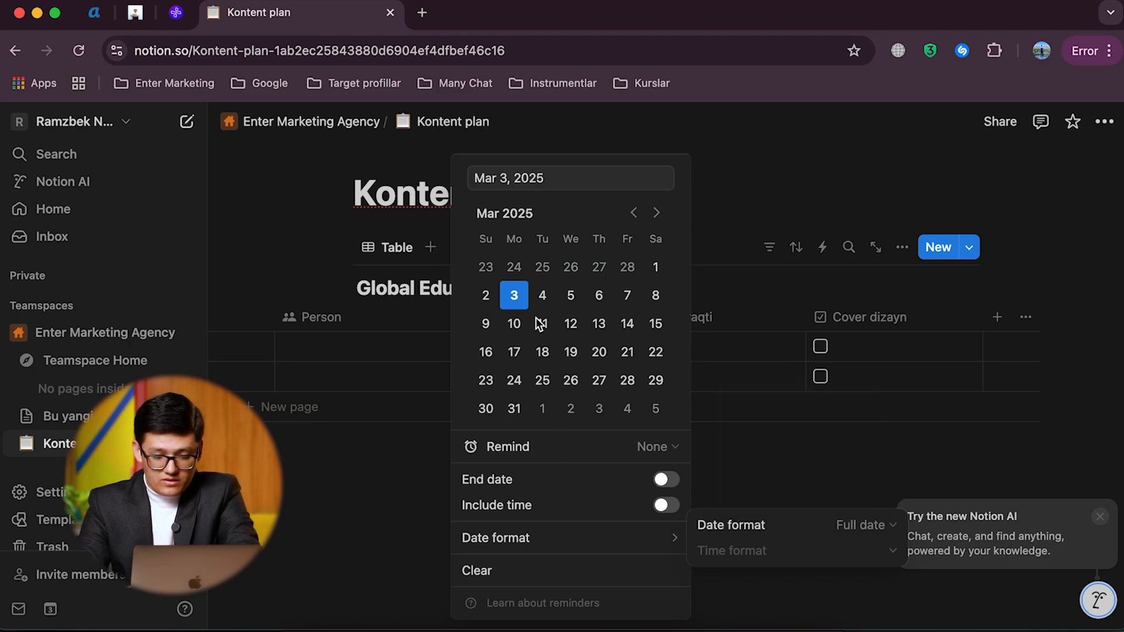
left_click(572, 297)
left_click(425, 395)
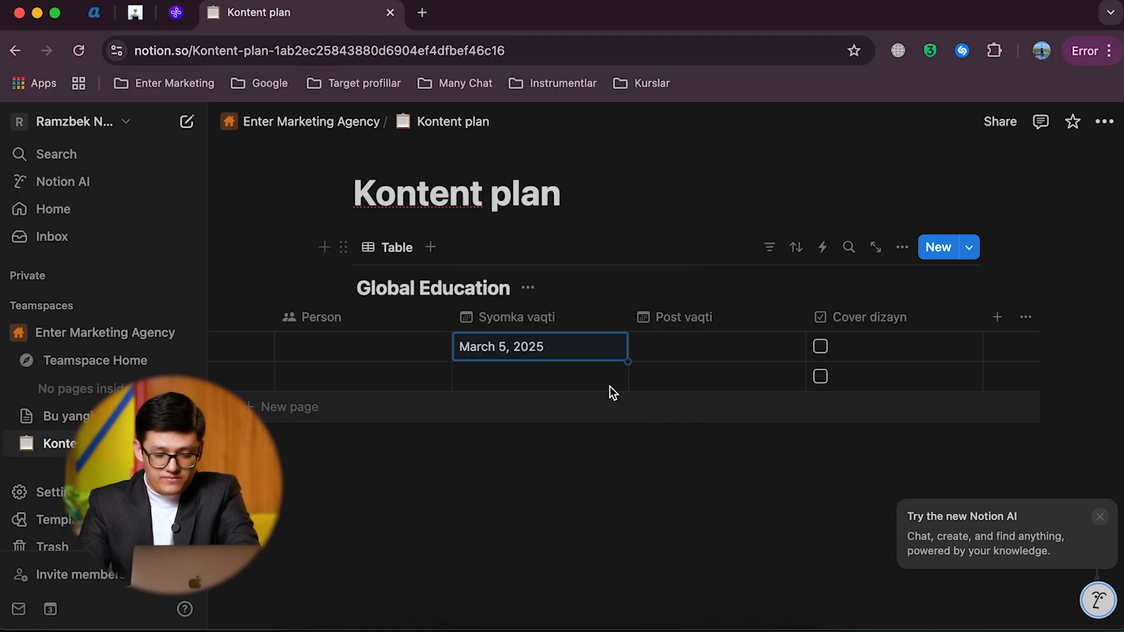
Step: Include a time in Kontent 1's Syomka vaqti and switch its time format to 24 hour
left_click(547, 350)
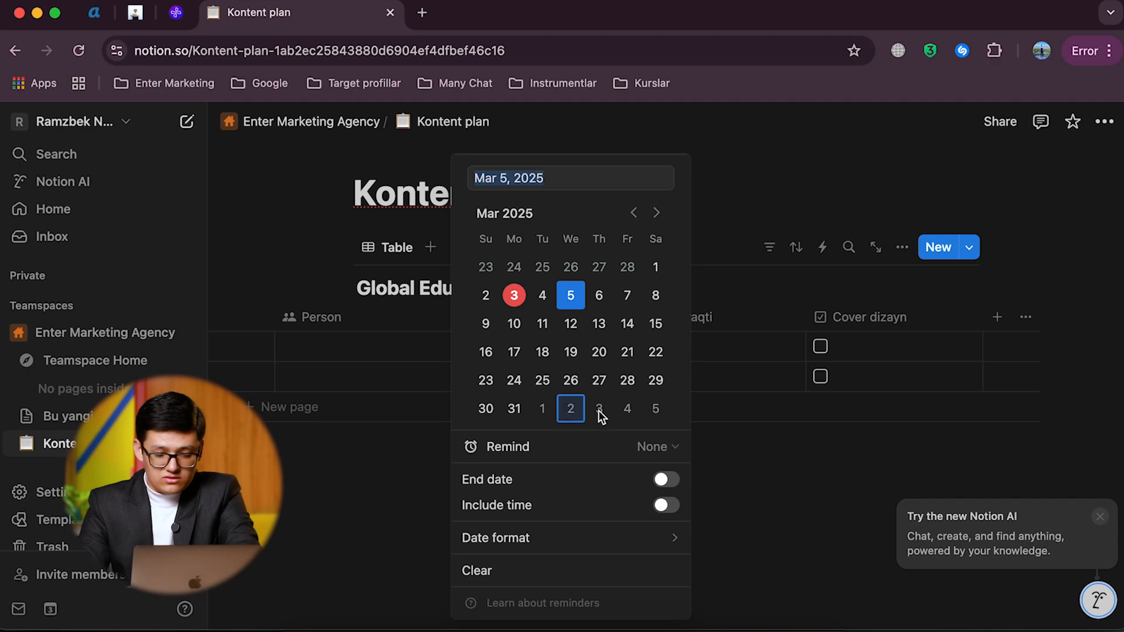
left_click(669, 505)
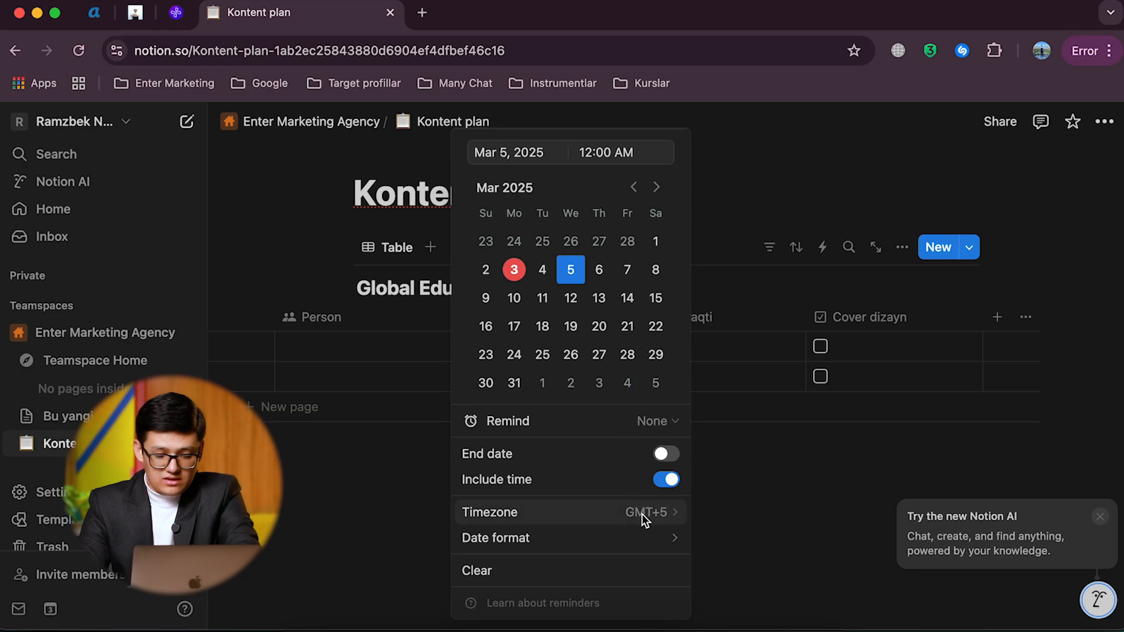
left_click(638, 536)
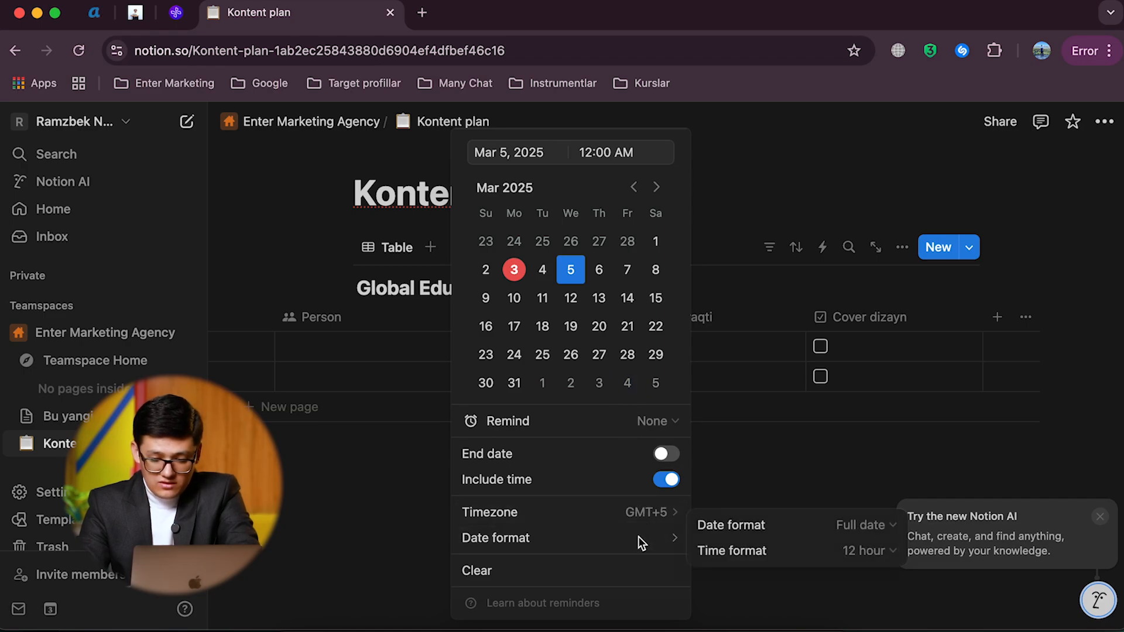
left_click(785, 550)
left_click(749, 523)
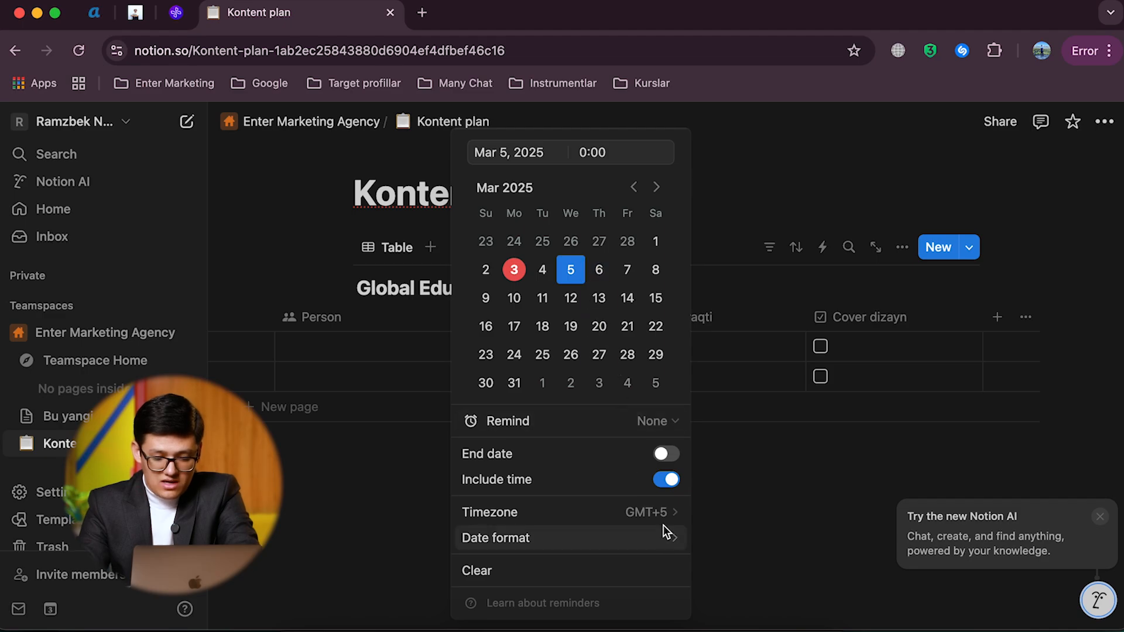
Step: Set the time of Kontent 1's Syomka vaqti to 14:00
left_click(586, 153)
key("BackSpace")
type("14")
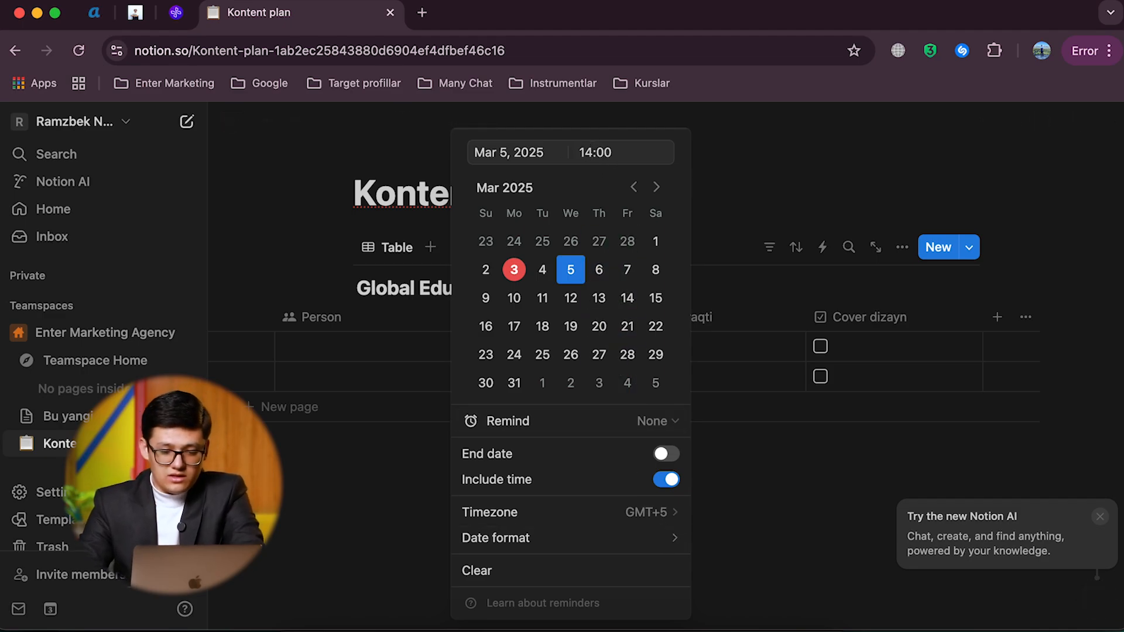
key("Return")
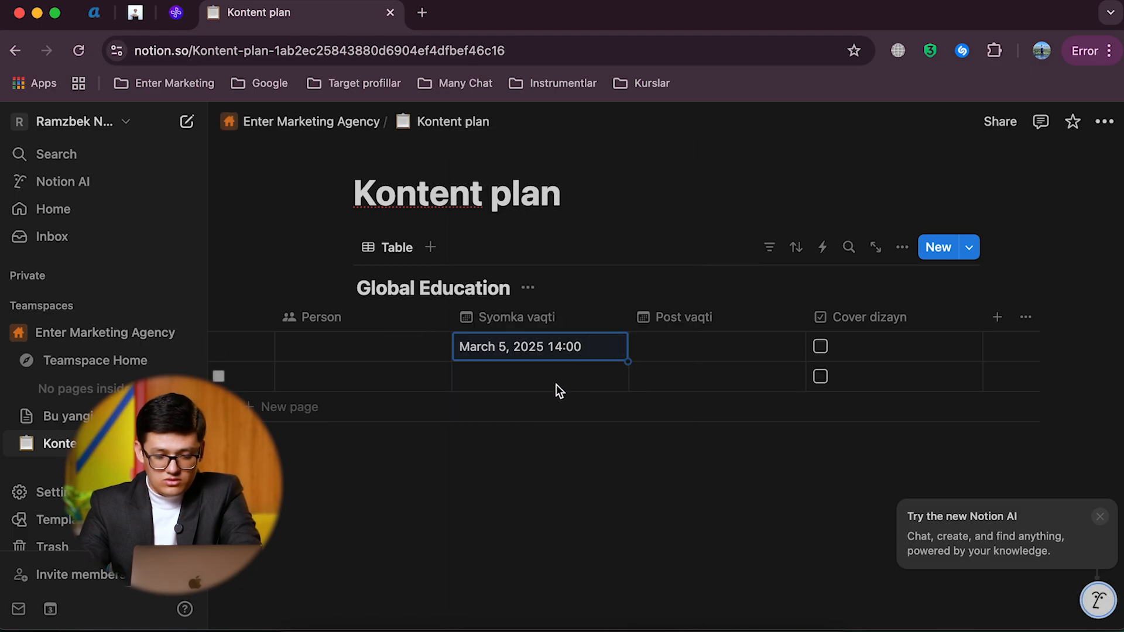
Step: Set Kontent 1's Post vaqti to March 7, 2025, and check Cover dizayn for both entries
scroll(556, 384, "right", 2)
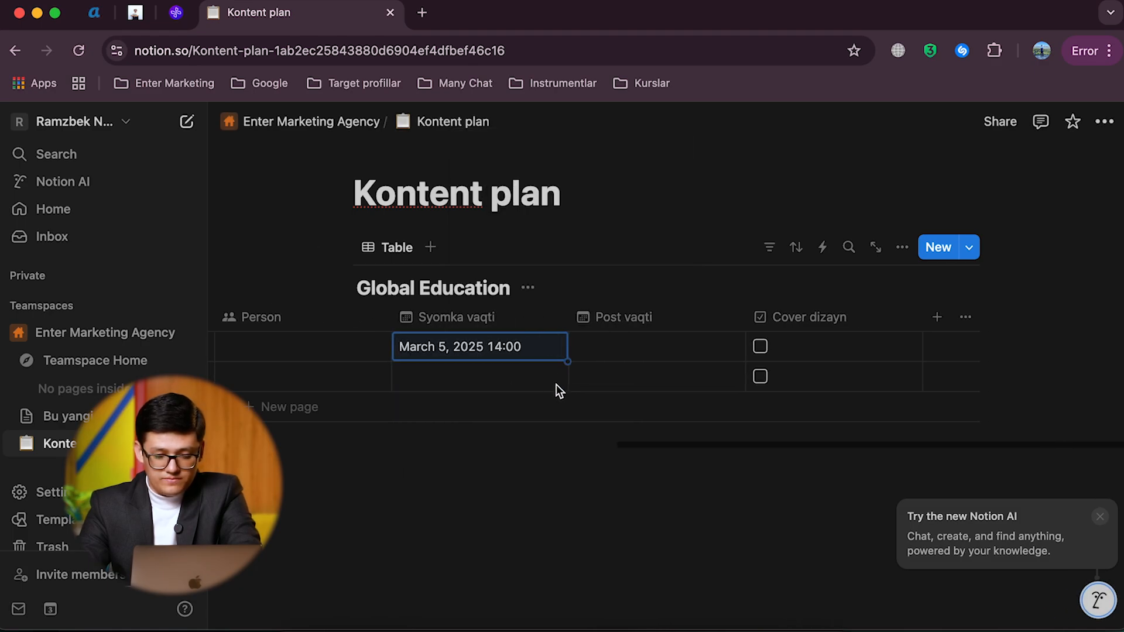
left_click(608, 350)
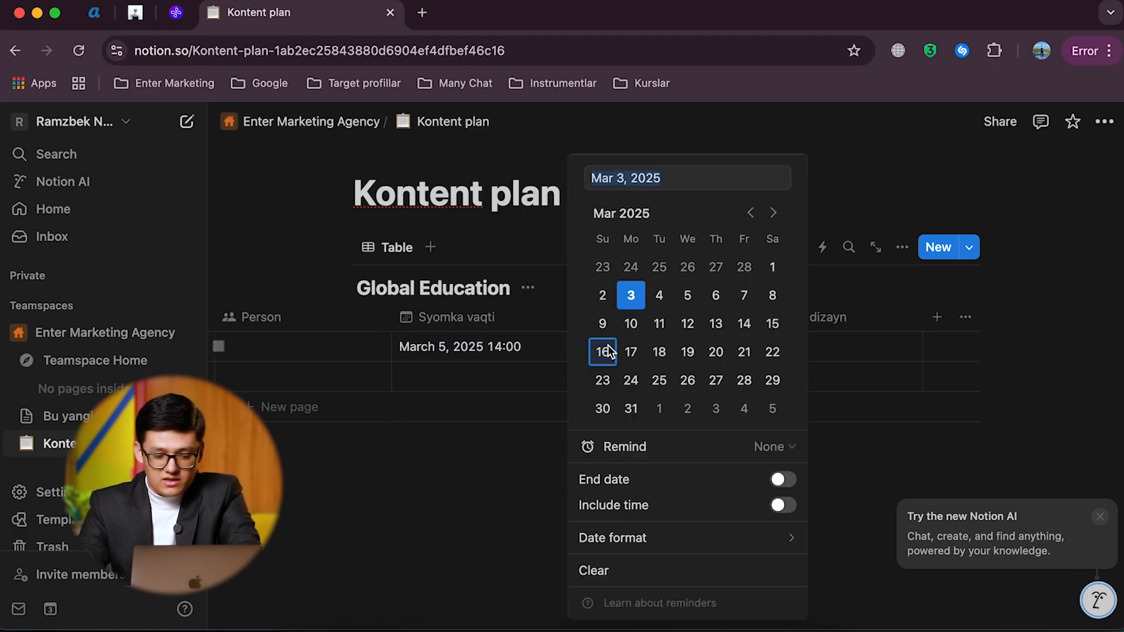
left_click(742, 302)
left_click(489, 412)
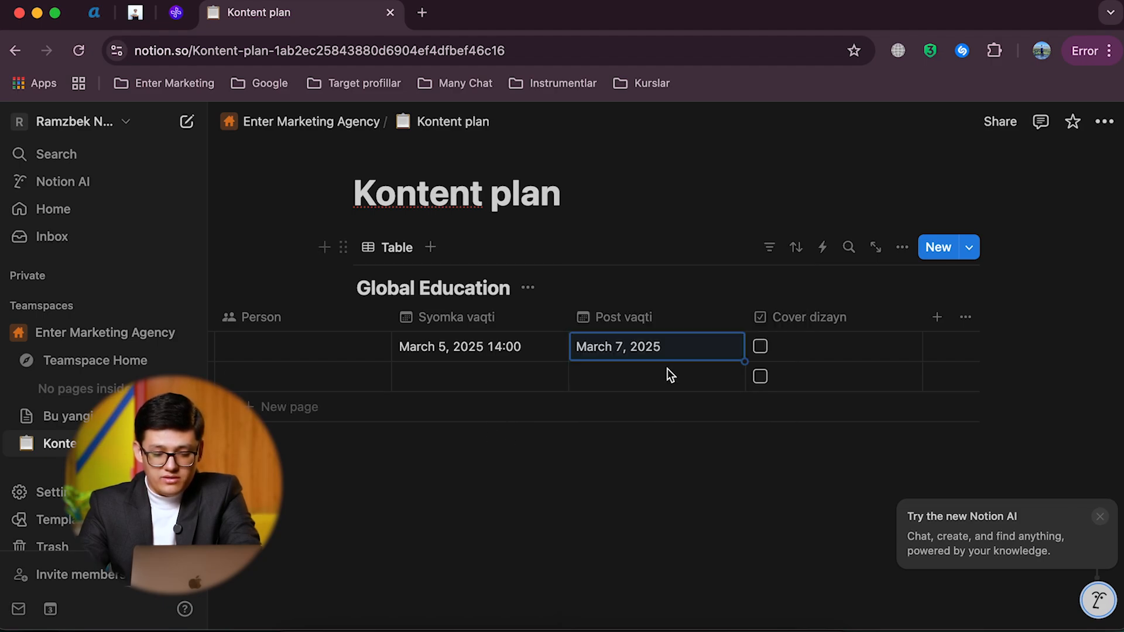
left_click(760, 347)
left_click(761, 376)
Step: Add a Calendar view to the Global Education database and name it "Kalendar"
scroll(708, 370, "left", 5)
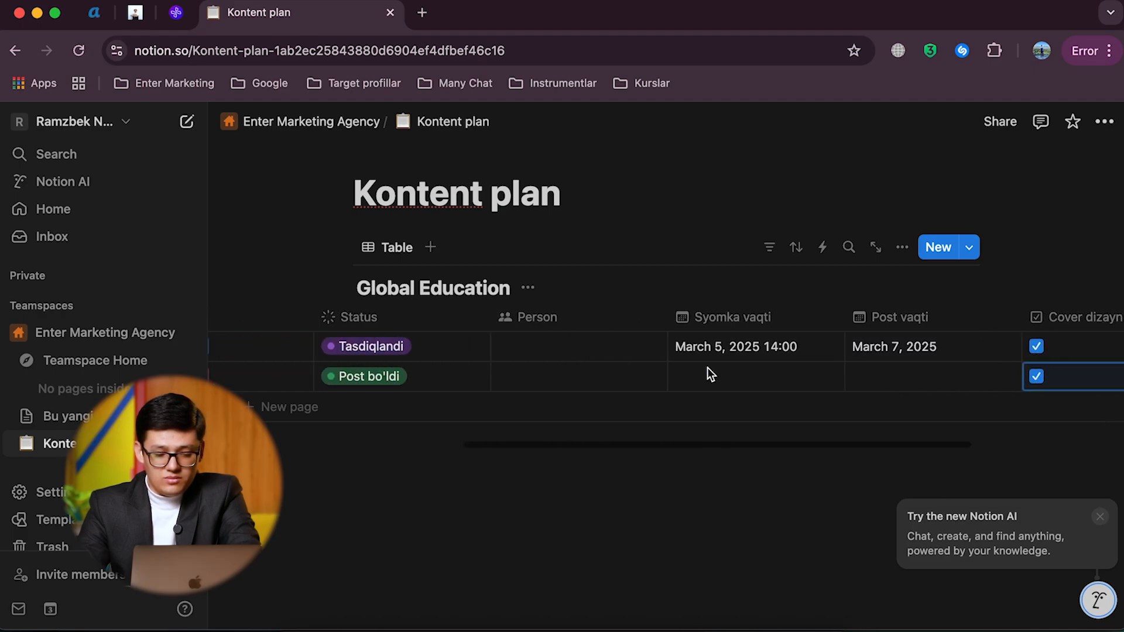
scroll(708, 370, "left", 5)
scroll(707, 375, "up", 2)
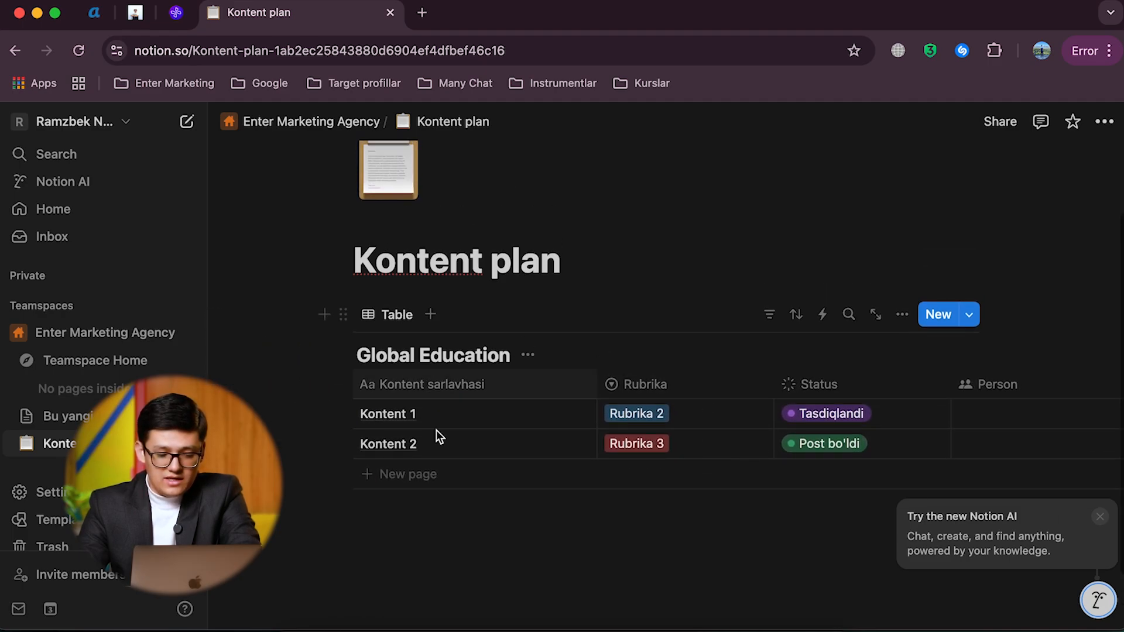
scroll(676, 445, "right", 10)
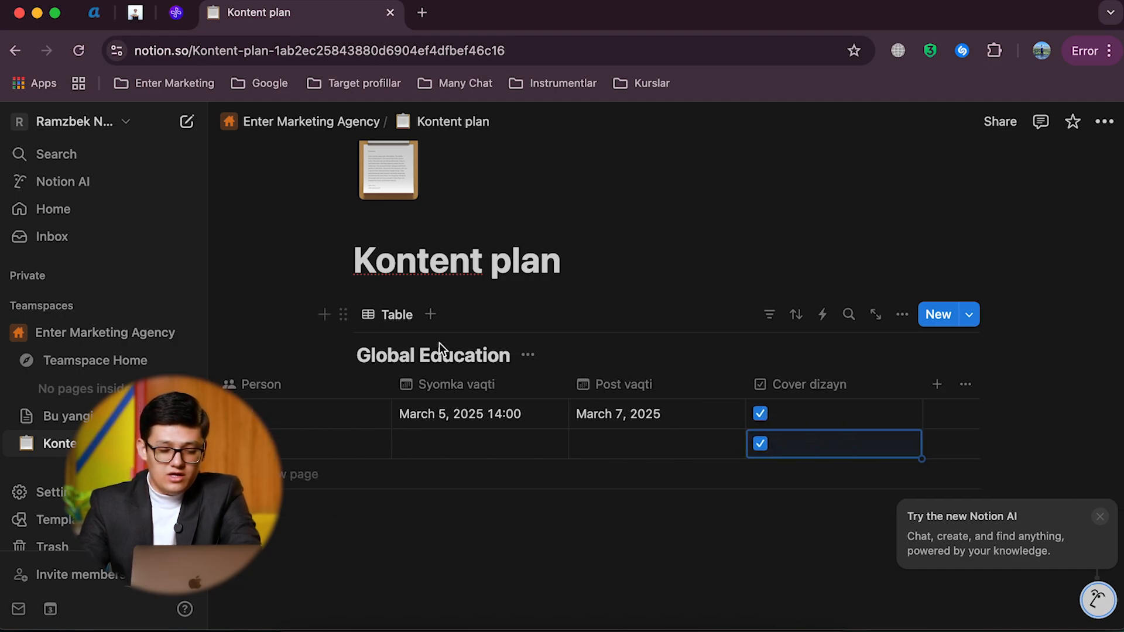
left_click(431, 315)
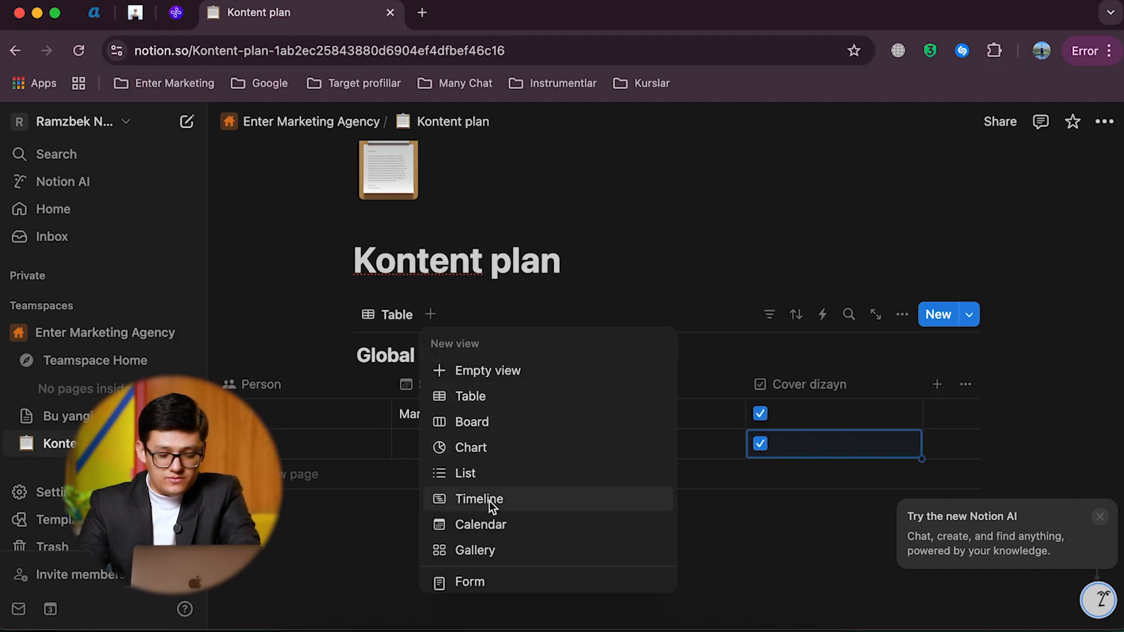
left_click(481, 525)
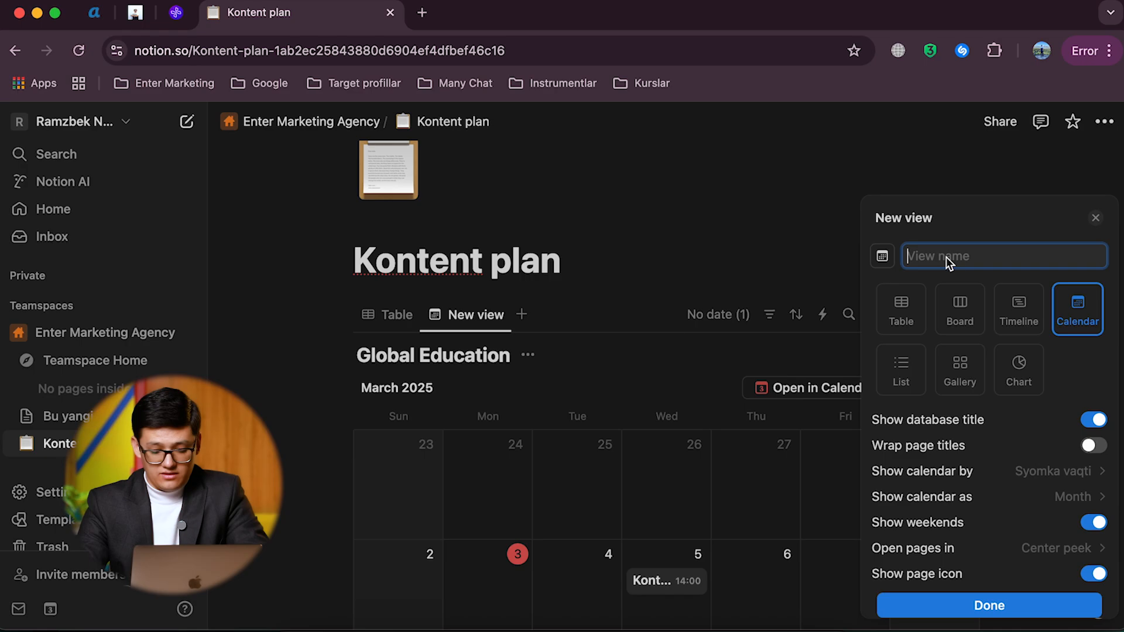
type("Kalenm")
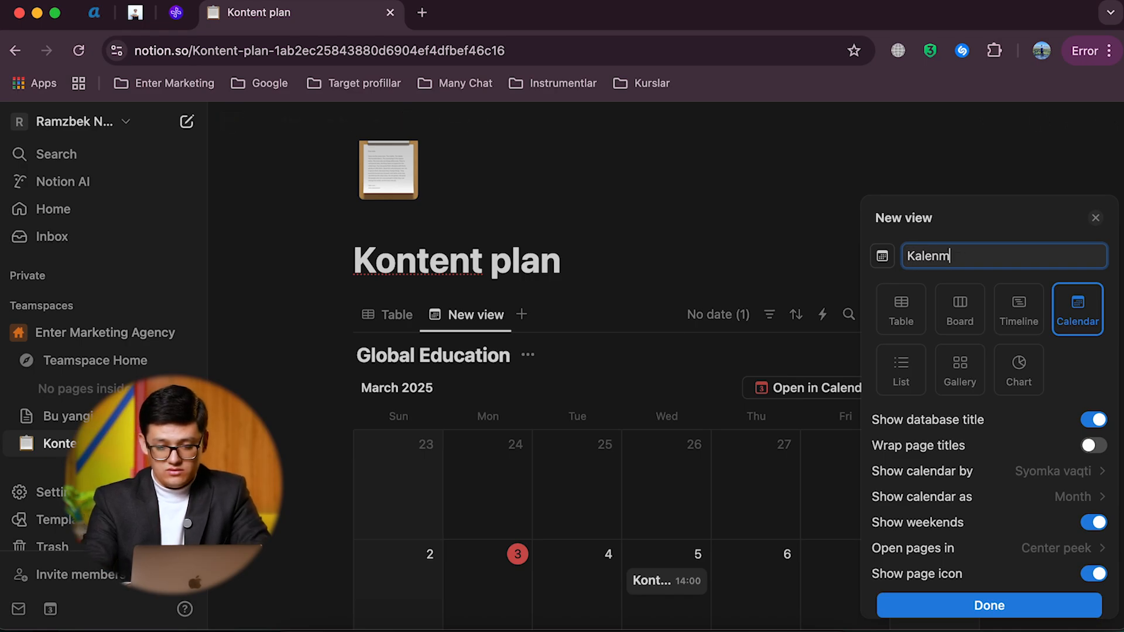
key("BackSpace")
type("dar")
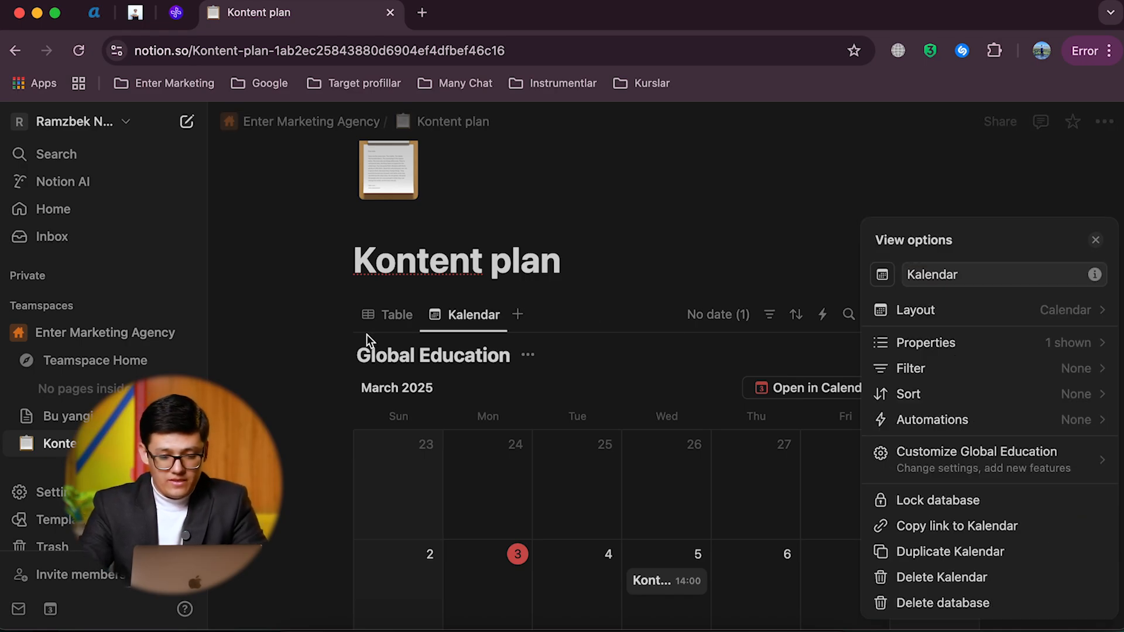
Step: Rename the Table view of the Global Education database to "Kontent plan"
left_click(385, 316)
left_click(387, 317)
left_click(386, 319)
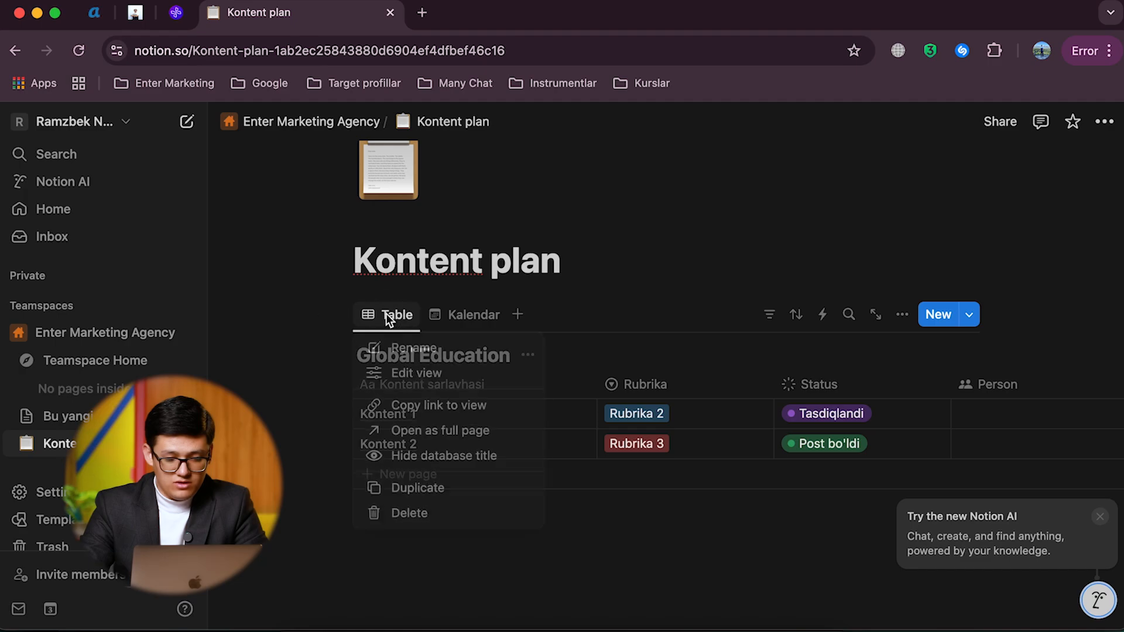
left_click(409, 347)
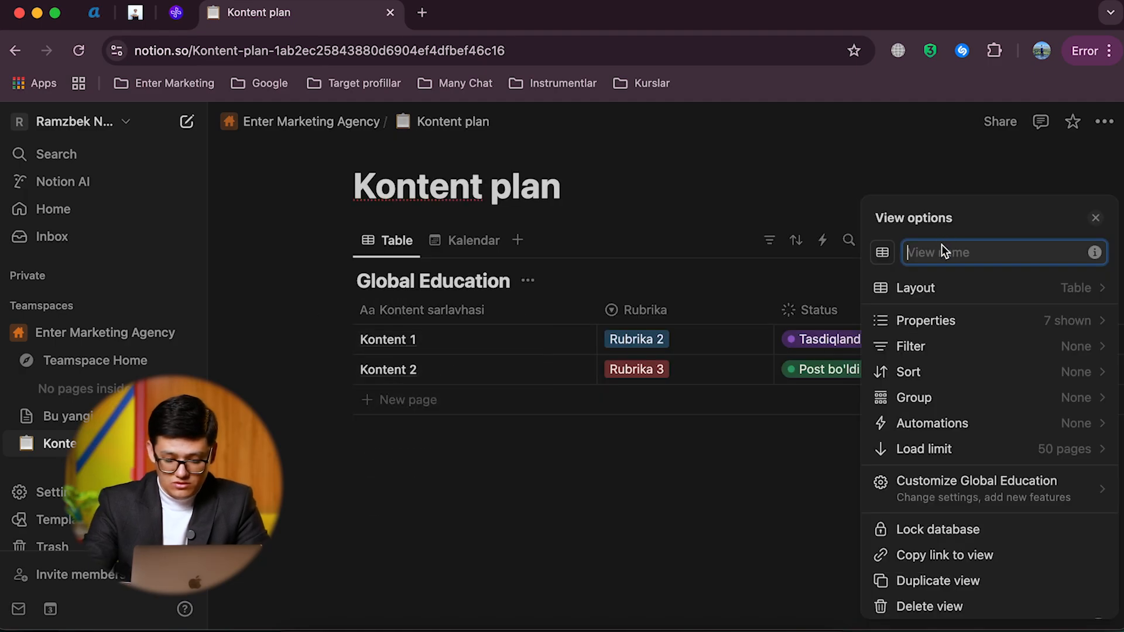
type("KOnt")
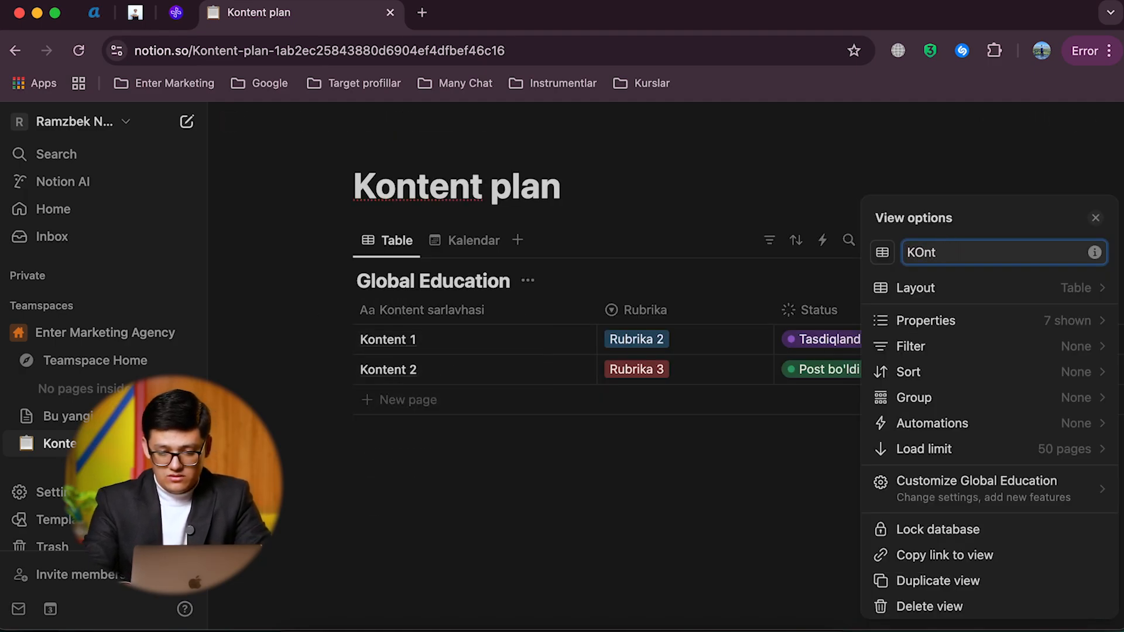
type("ent plan")
left_click(662, 219)
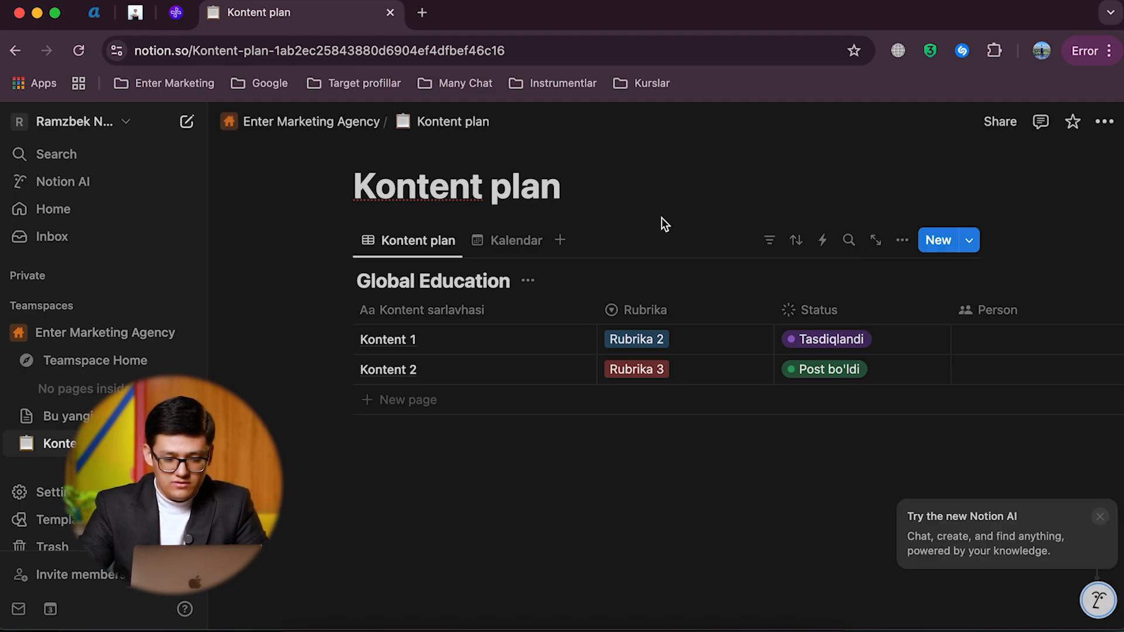
Step: Compare the Kalendar view with the date columns in the Kontent plan view to see which date places the entry
left_click(517, 241)
scroll(619, 388, "down", 3)
scroll(620, 387, "up", 4)
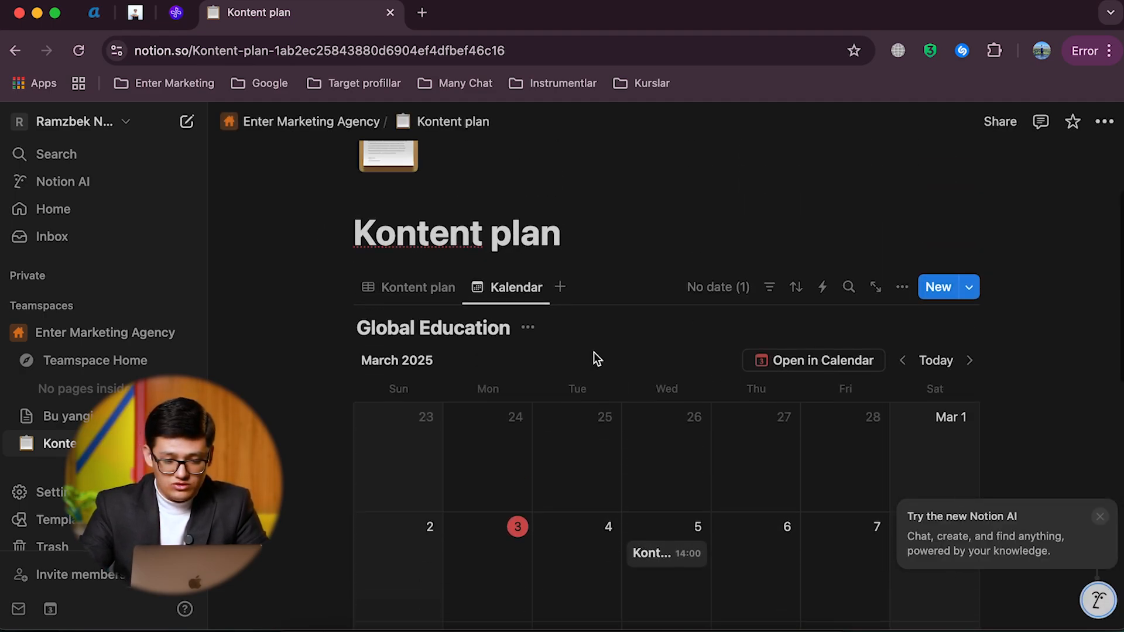
left_click(427, 281)
scroll(875, 434, "right", 5)
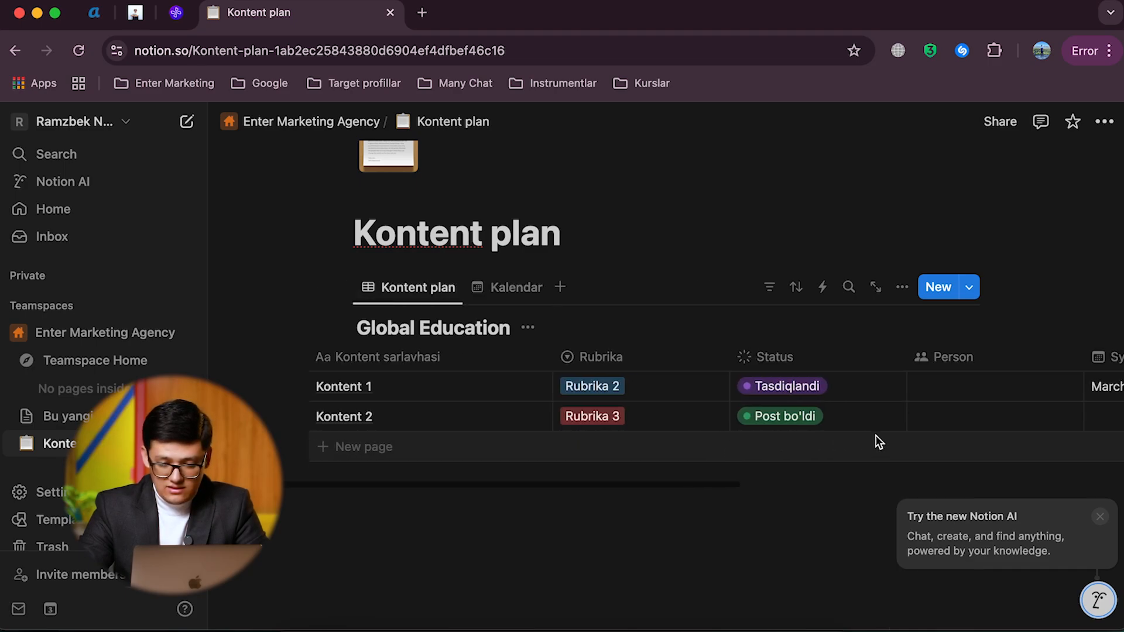
scroll(876, 434, "right", 5)
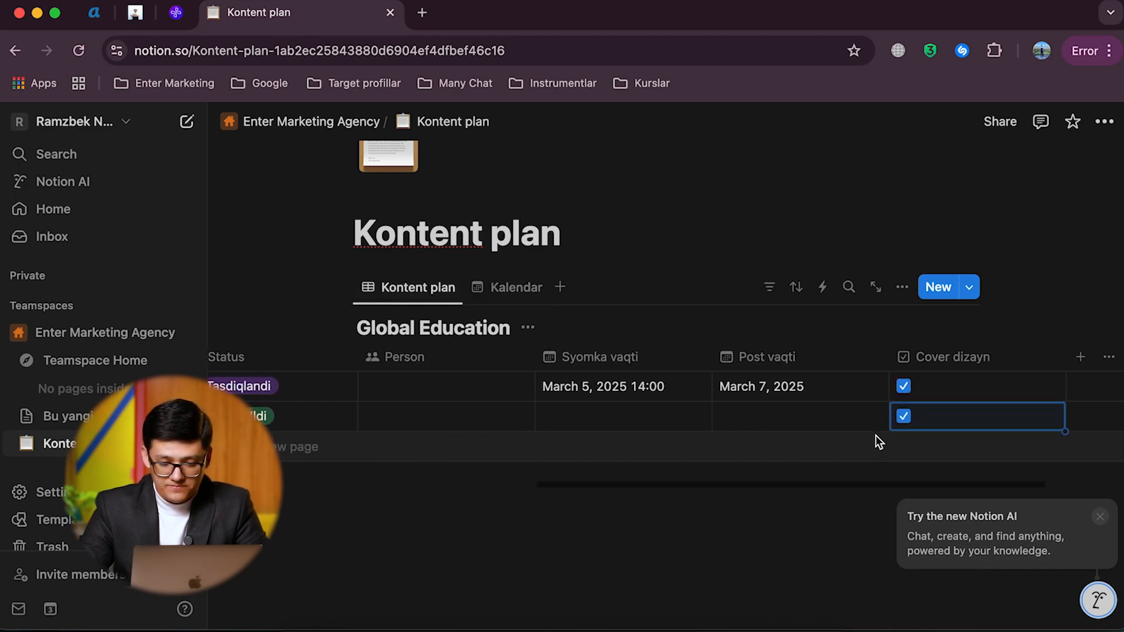
left_click(490, 276)
scroll(641, 446, "down", 3)
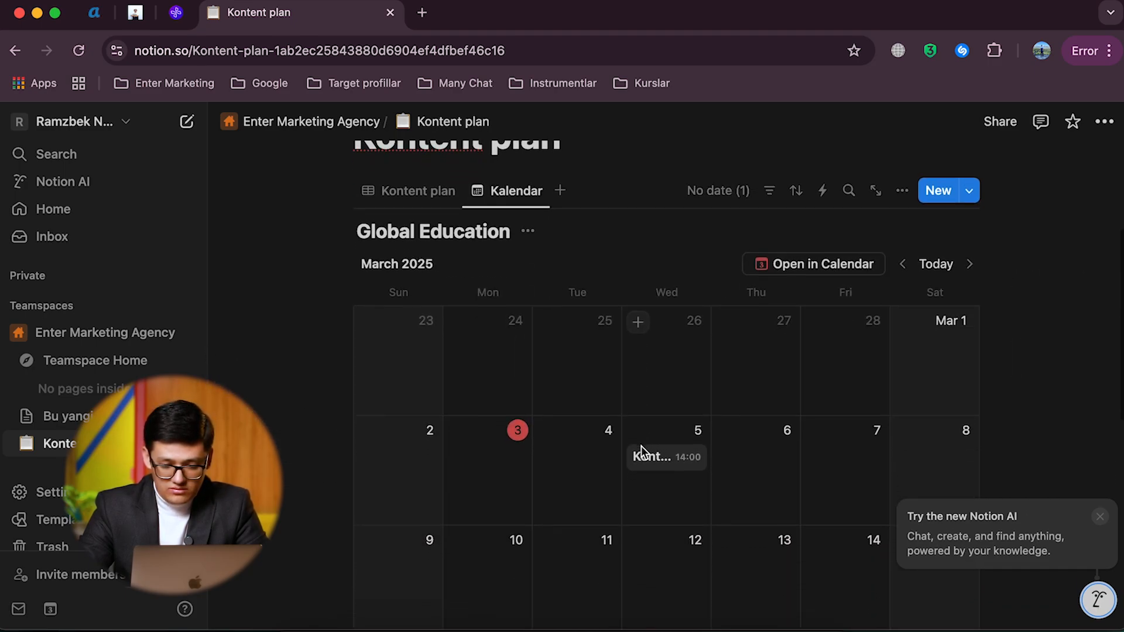
left_click(410, 190)
scroll(819, 366, "right", 10)
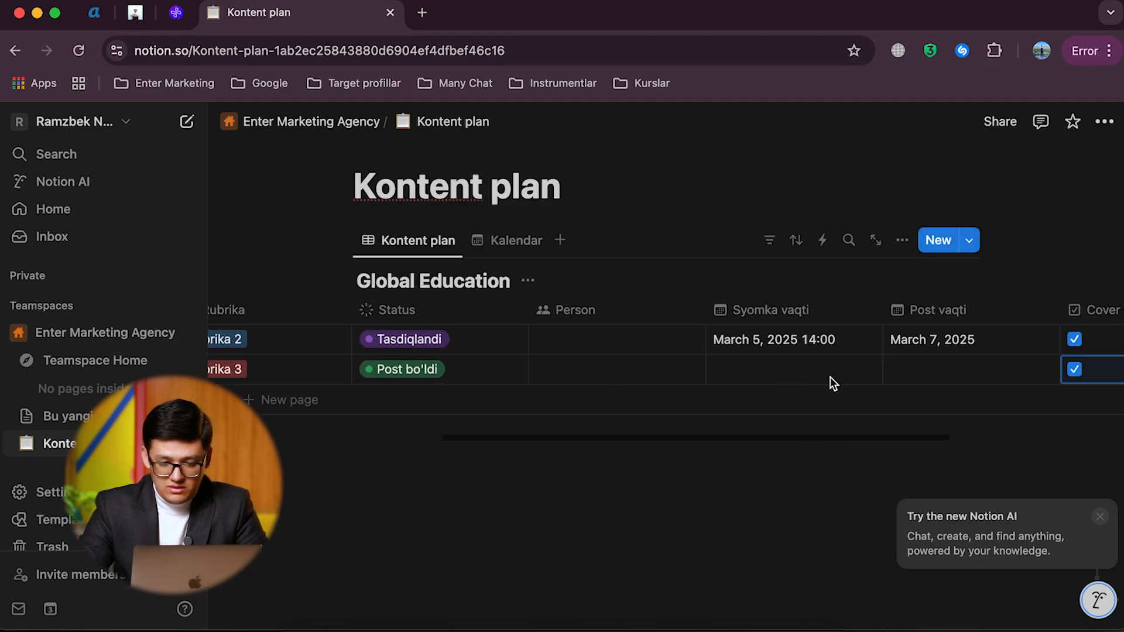
left_click(830, 374)
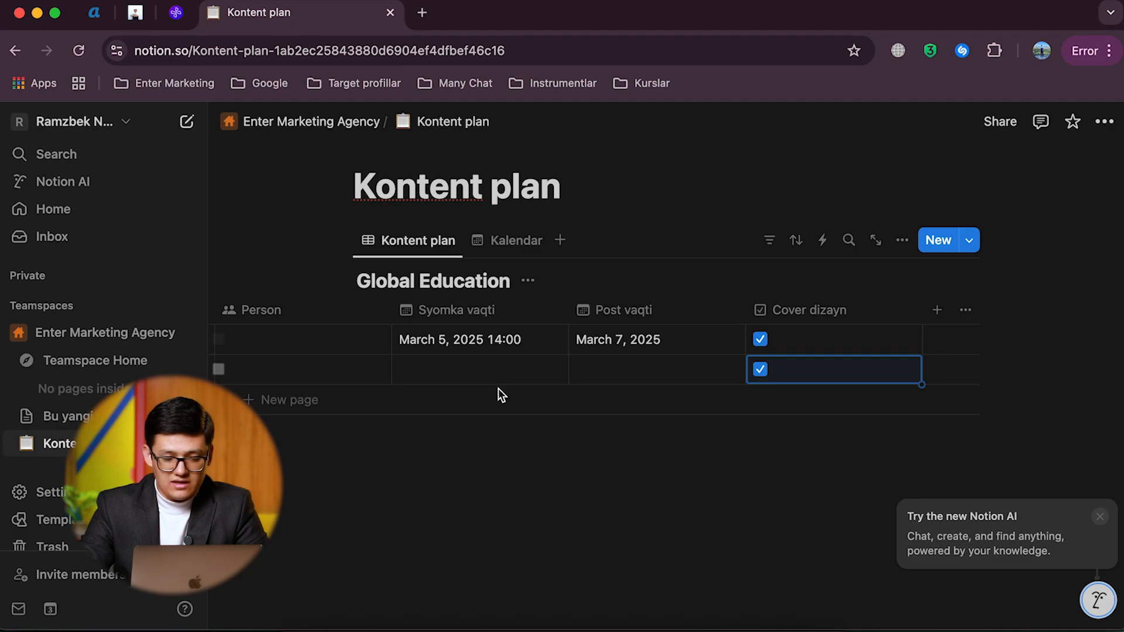
Step: Try to rename the Syomka vaqti property to "Post vaqti"
left_click(478, 312)
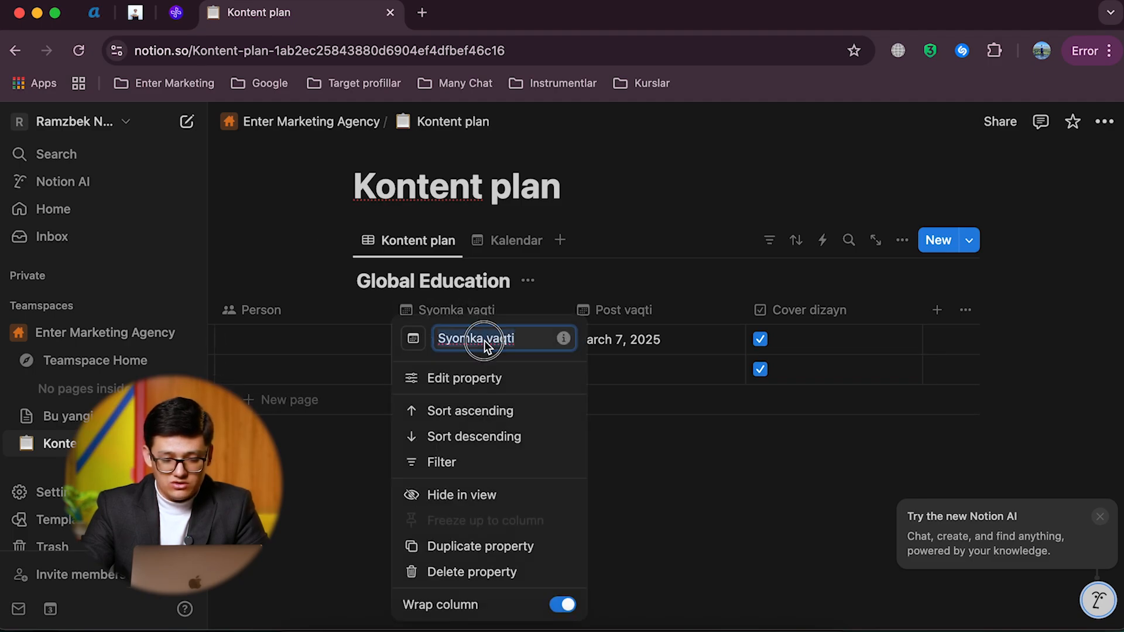
type("Post vaqt")
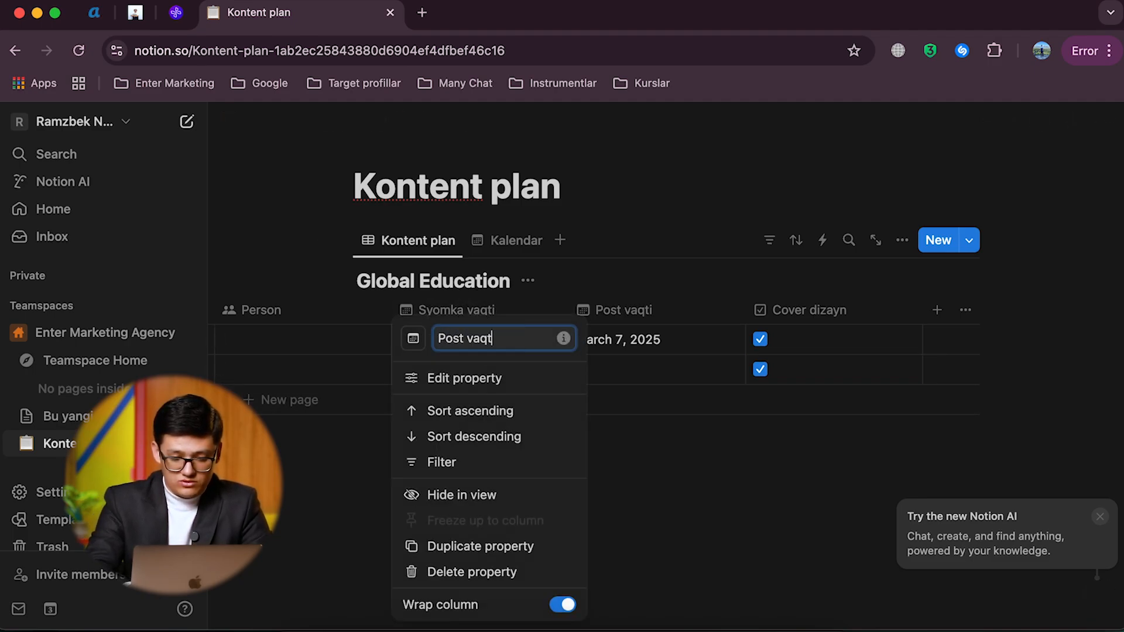
type("i")
left_click(607, 325)
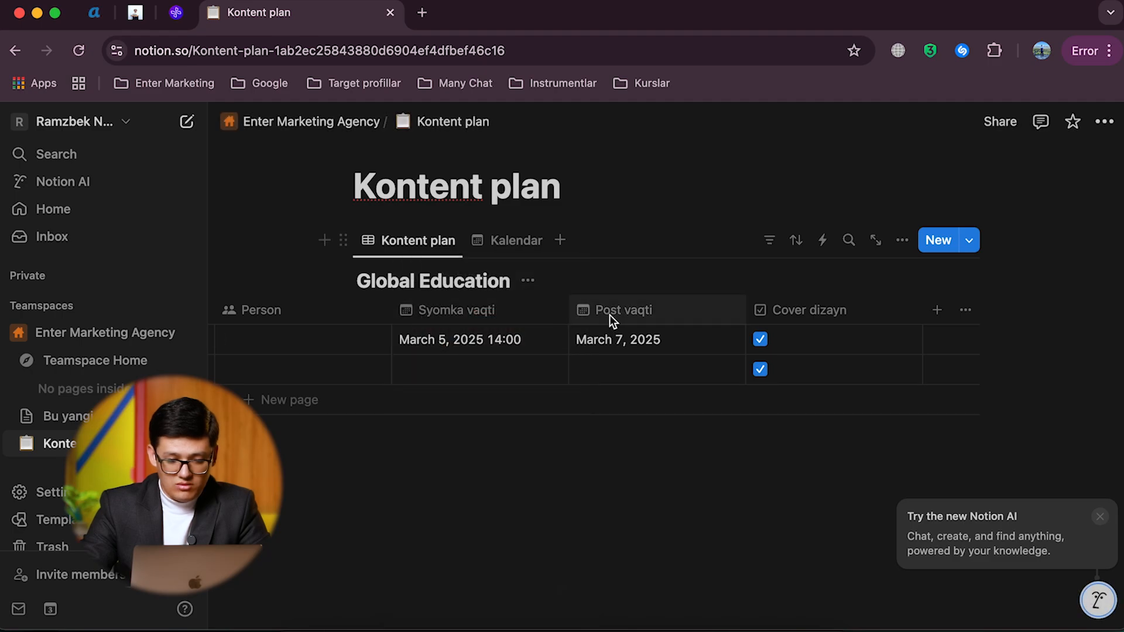
Step: Rename the Syomka vaqti property to "Post" and the Post vaqti property to "Syomka vaqti"
left_click(502, 309)
key("super+a")
type("Post")
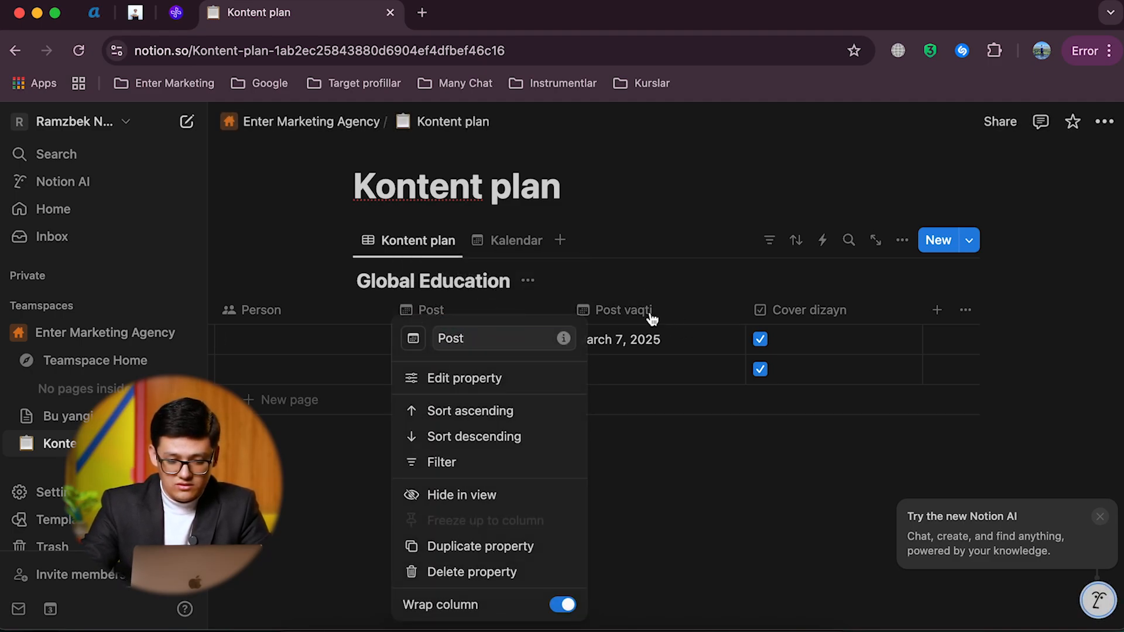
left_click(625, 311)
left_click(625, 311)
left_click(641, 340)
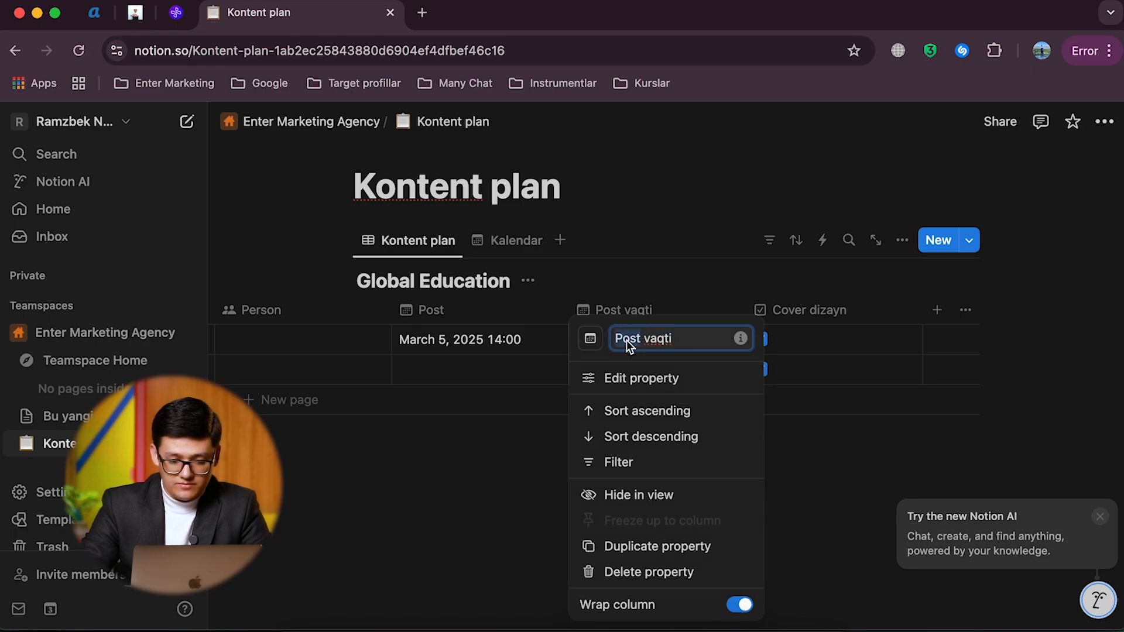
type("Syomka")
Step: Rename the Post property to "Post vaqti" and move the Syomka vaqti column in front of it
left_click(420, 307)
left_click(459, 307)
left_click(493, 334)
type("vaqti")
left_click(353, 320)
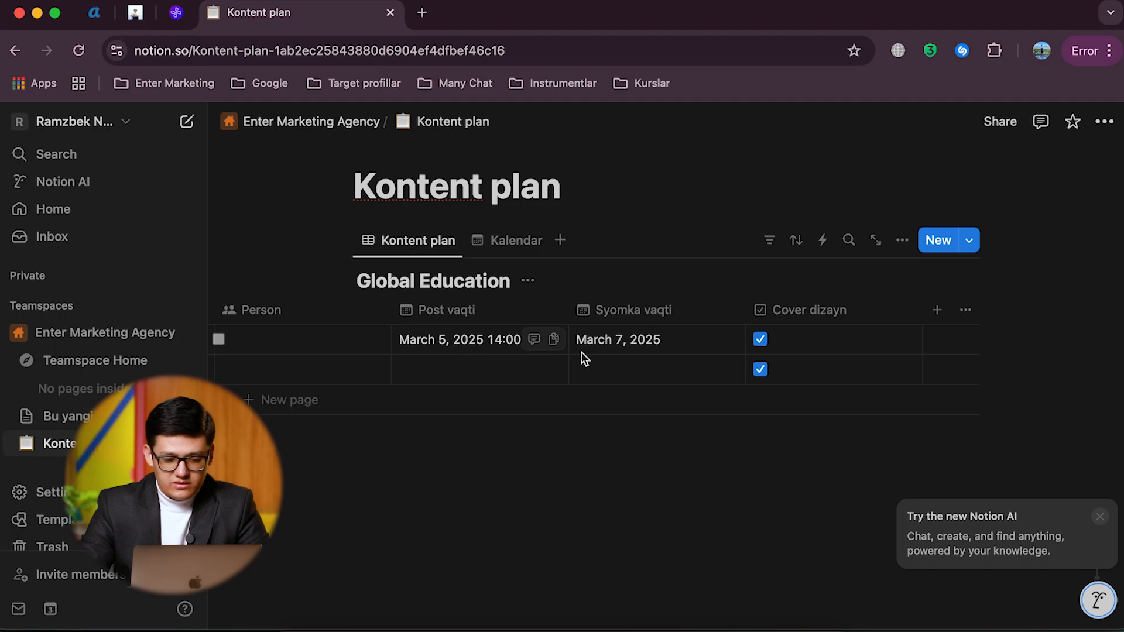
left_click_drag(631, 311, 502, 324)
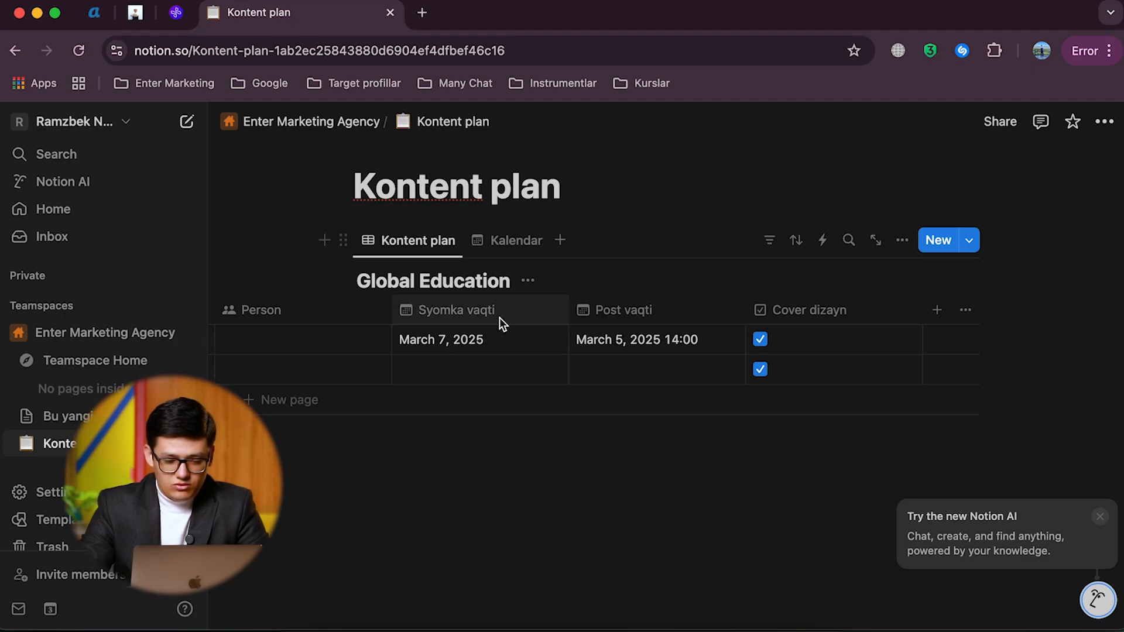
Step: Set the date of Kontent 1's Post vaqti to March 9, 2025
left_click(625, 345)
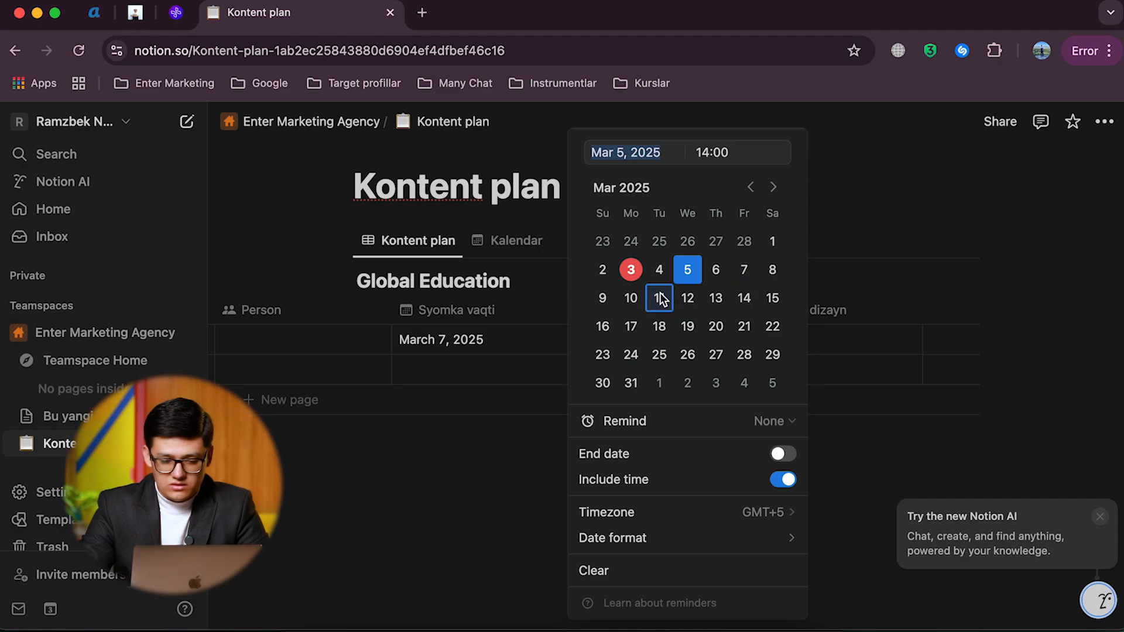
left_click(601, 299)
left_click(548, 338)
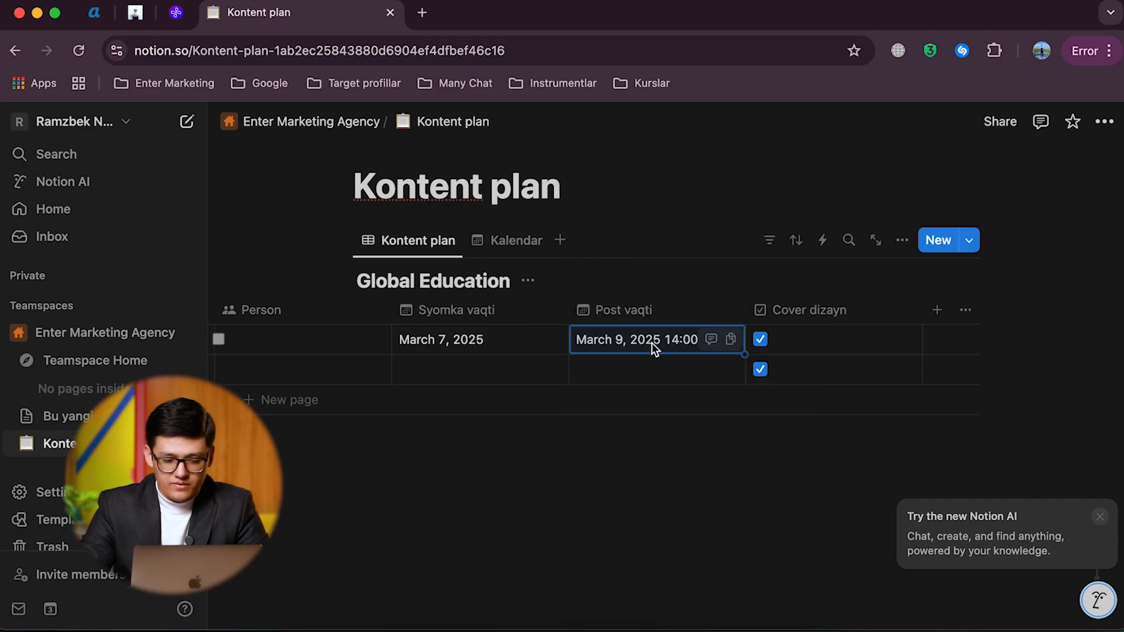
Step: Include a time in Kontent 1's Syomka vaqti and switch its time format to 24 hour
left_click(504, 337)
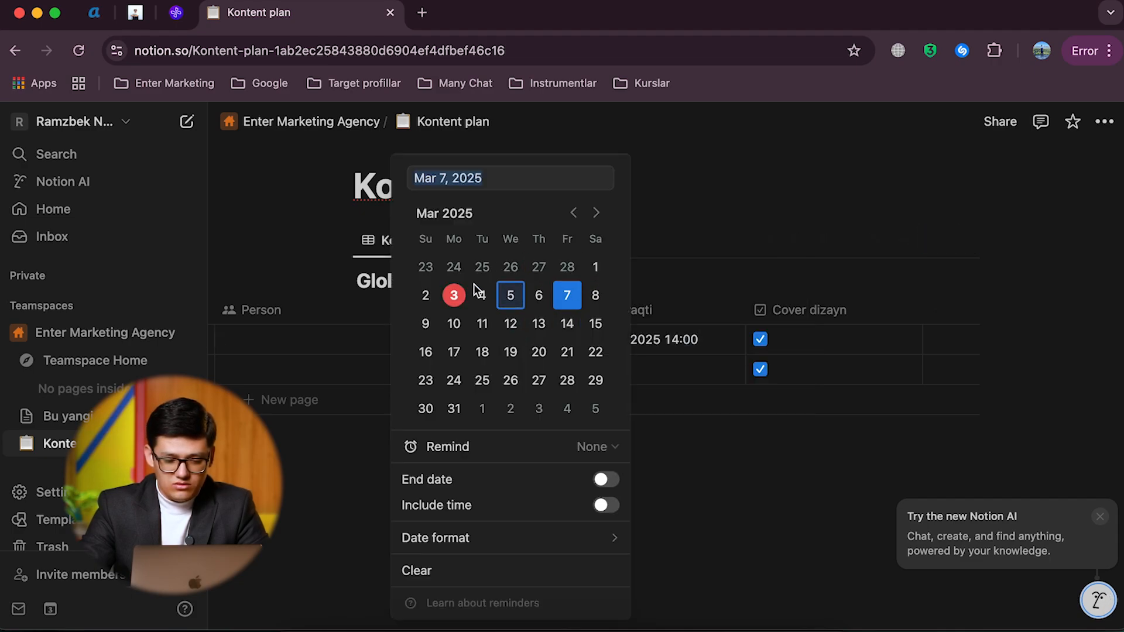
left_click(606, 505)
mouse_move(606, 540)
left_click(770, 553)
left_click(753, 523)
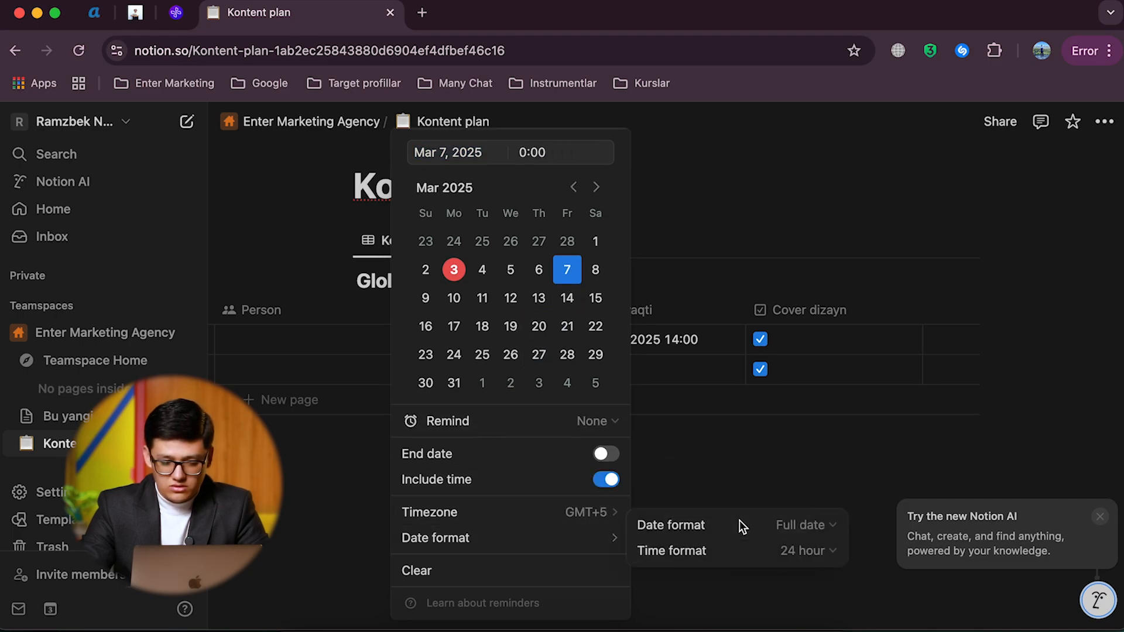
Step: Set the time of Kontent 1's Syomka vaqti to 14:00
left_click(527, 153)
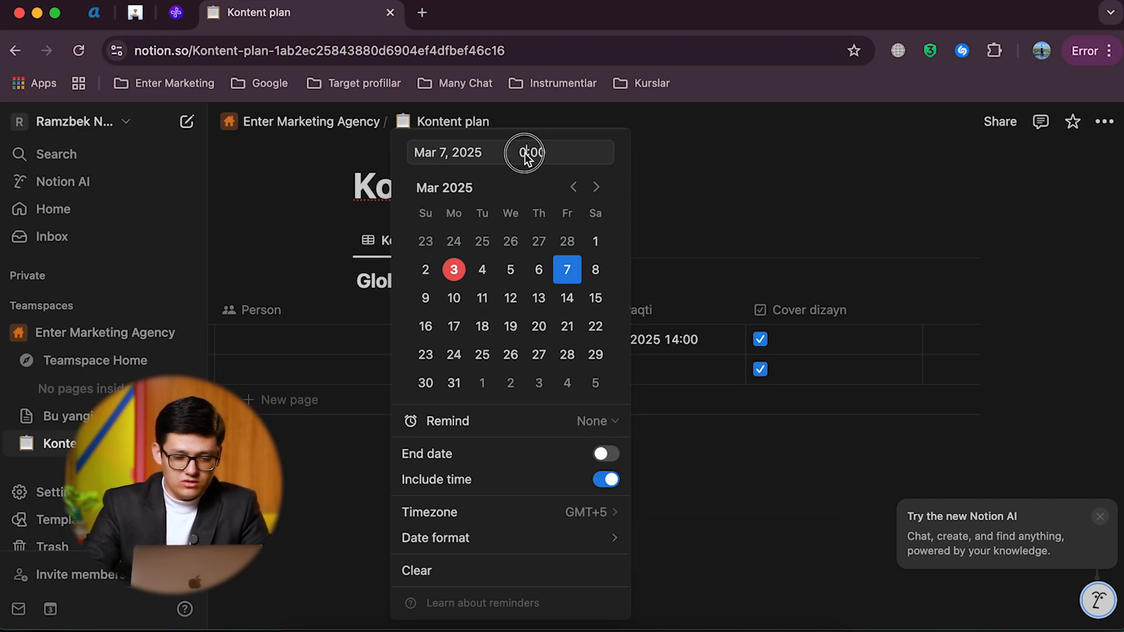
key("BackSpace")
type("14")
key("Return")
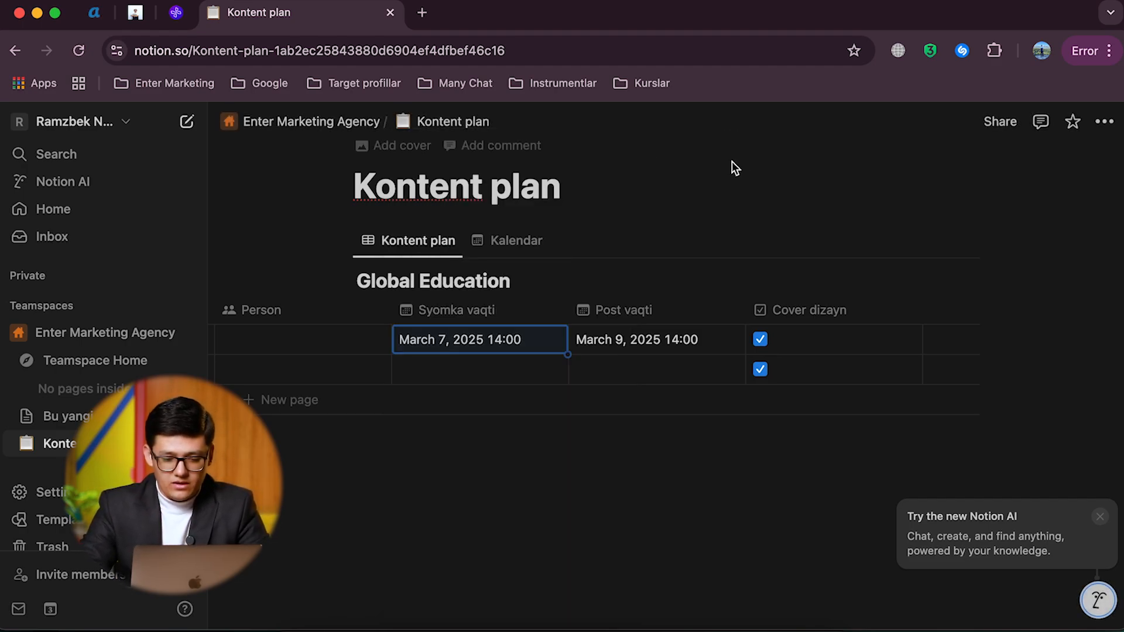
Step: Remove the time from Kontent 1's Post vaqti, keeping only the date
left_click(652, 329)
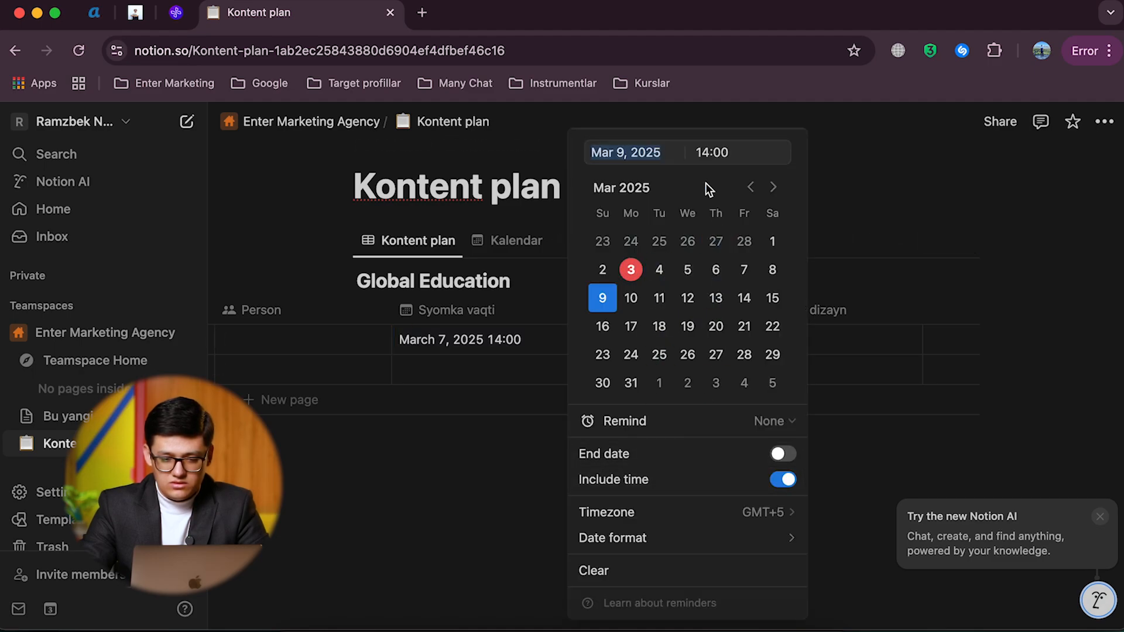
left_click(782, 481)
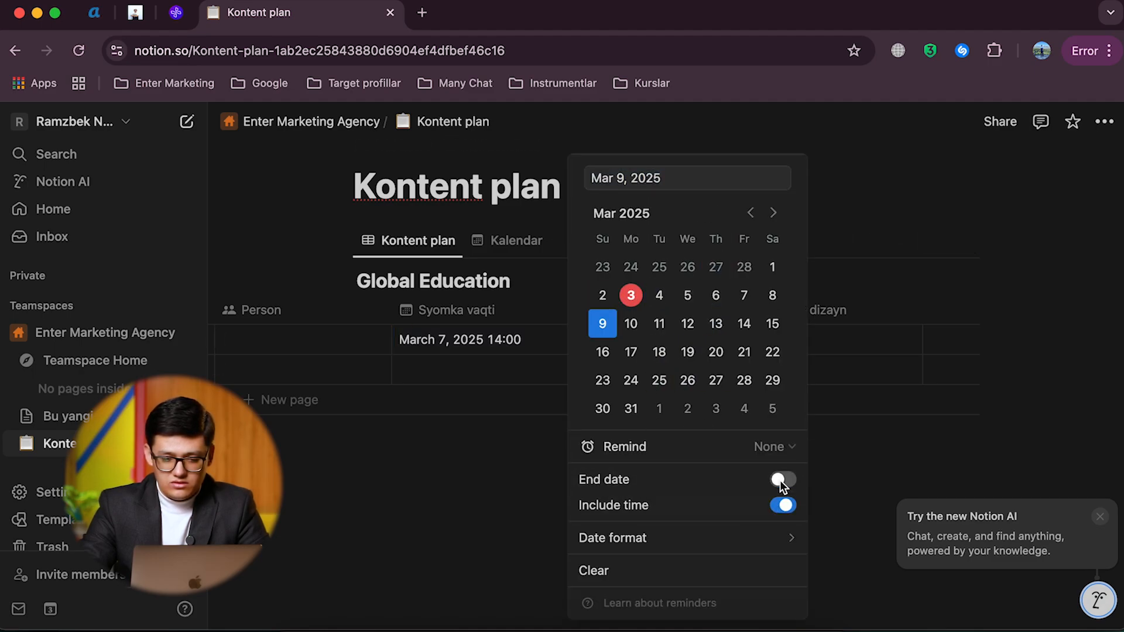
left_click(855, 204)
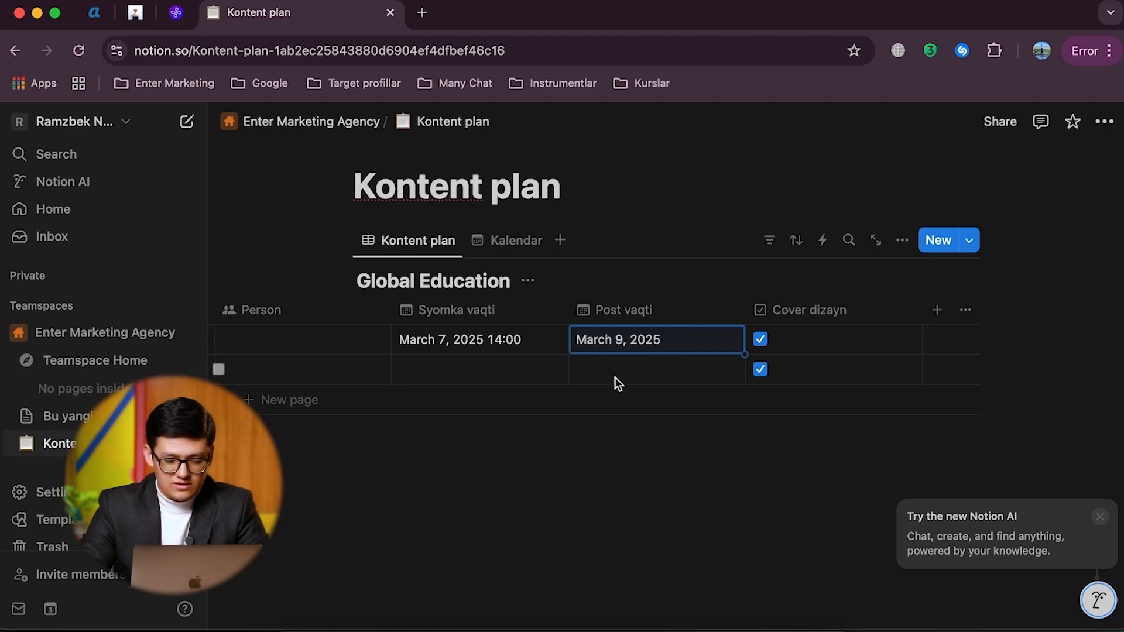
Step: Add two new entries named "Kontent 3" and "Kontent 4" to the Global Education table
scroll(613, 358, "up", 1)
scroll(613, 358, "left", 5)
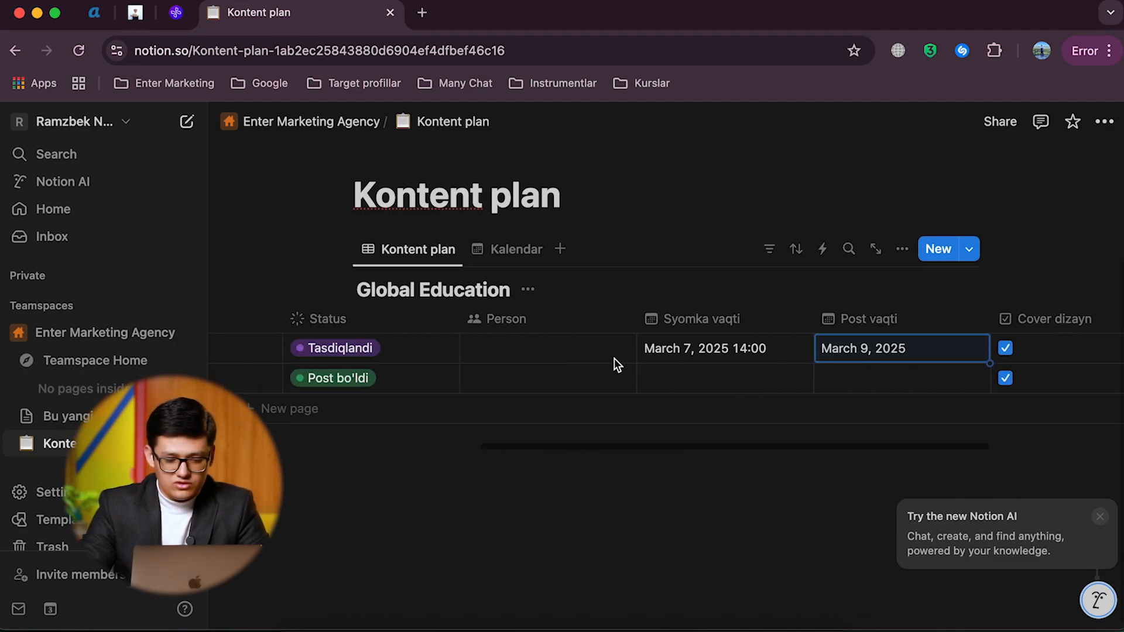
scroll(351, 396, "left", 3)
left_click(396, 415)
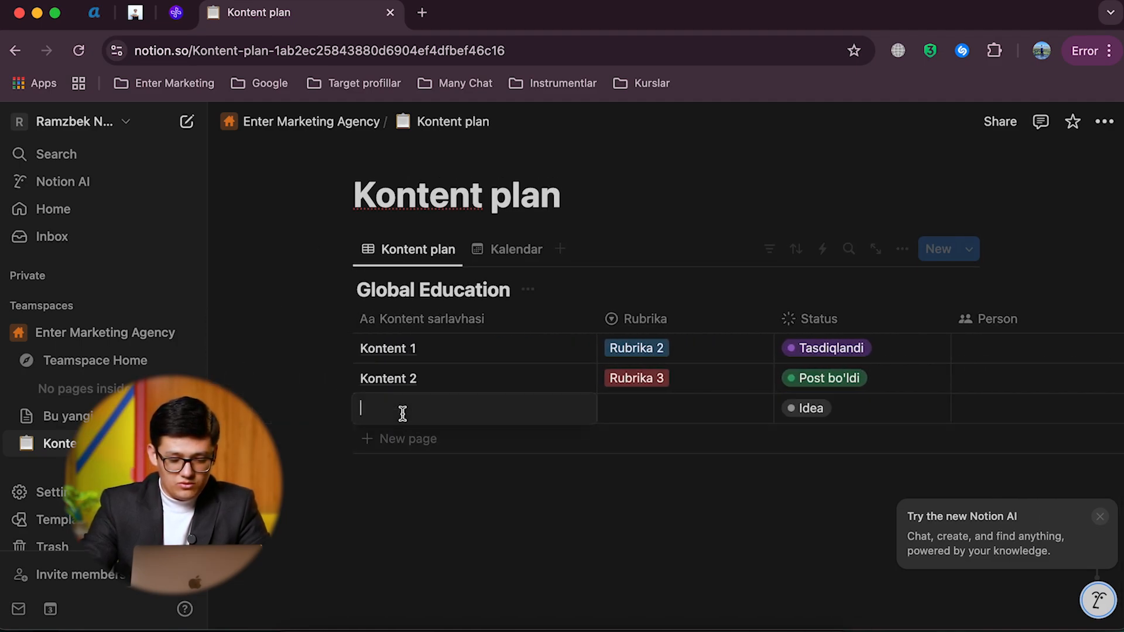
type("Kontent 3")
key("Return")
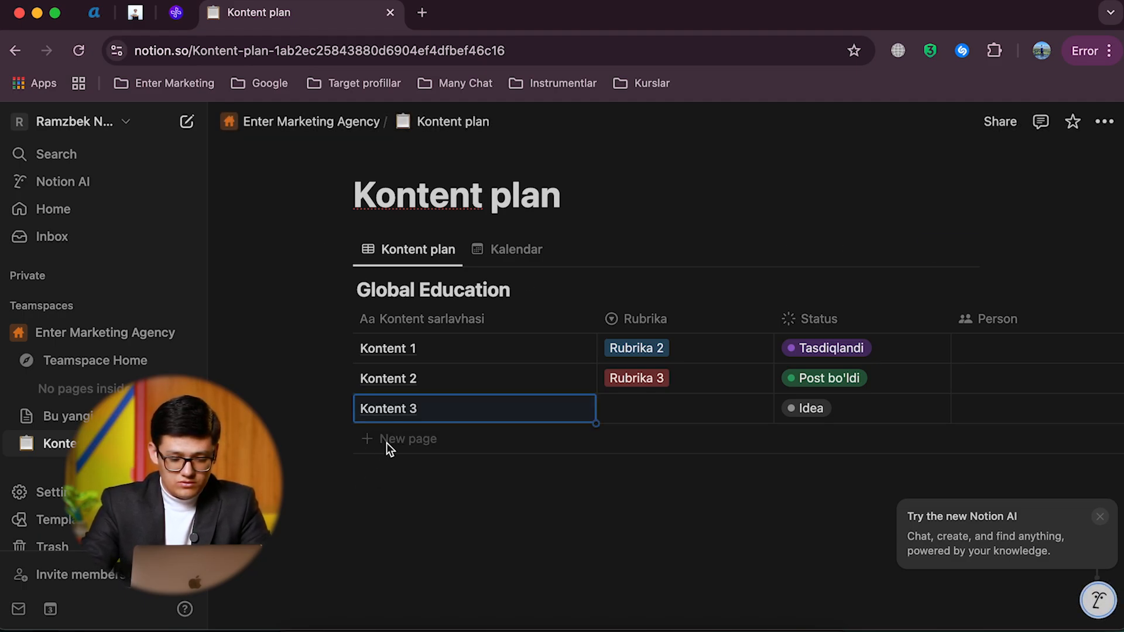
left_click(387, 443)
type("Kontent ")
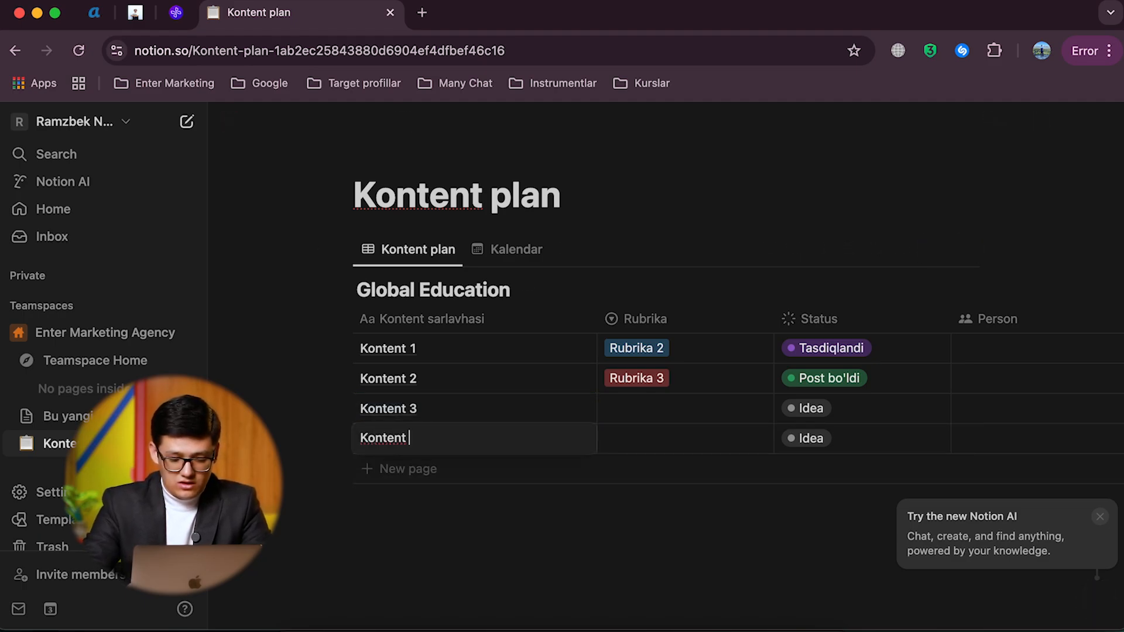
type("4")
key("Return")
Step: Add two more entries named "Kontent 5" and "Kontent 6" to the Global Education table
left_click(386, 468)
type("Kontent 5")
key("Return")
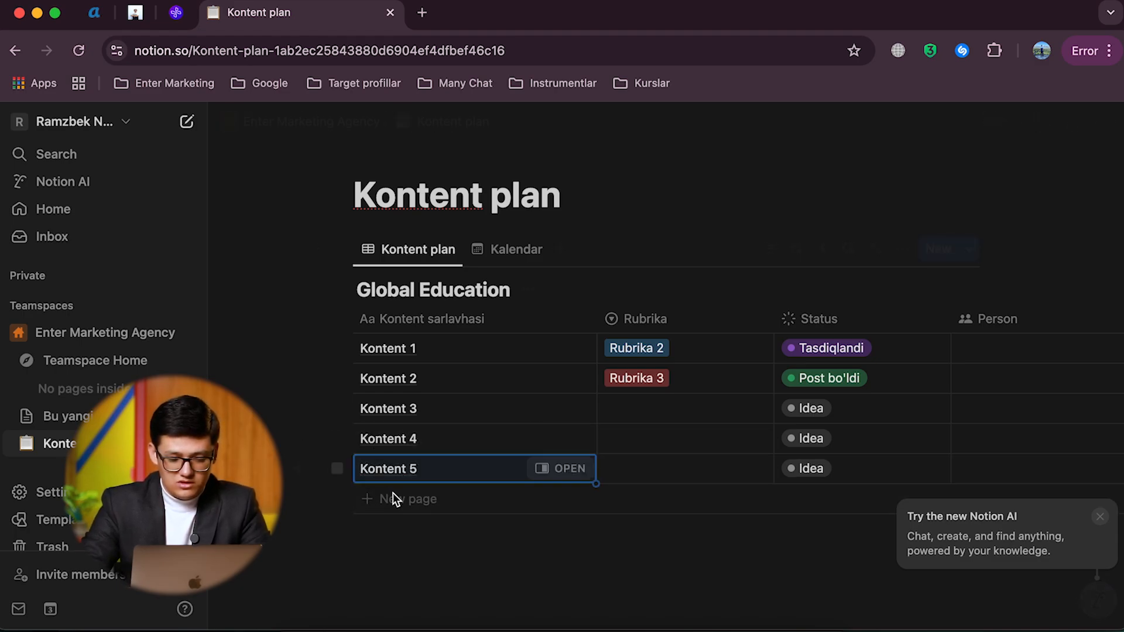
left_click(392, 498)
type("Kontent")
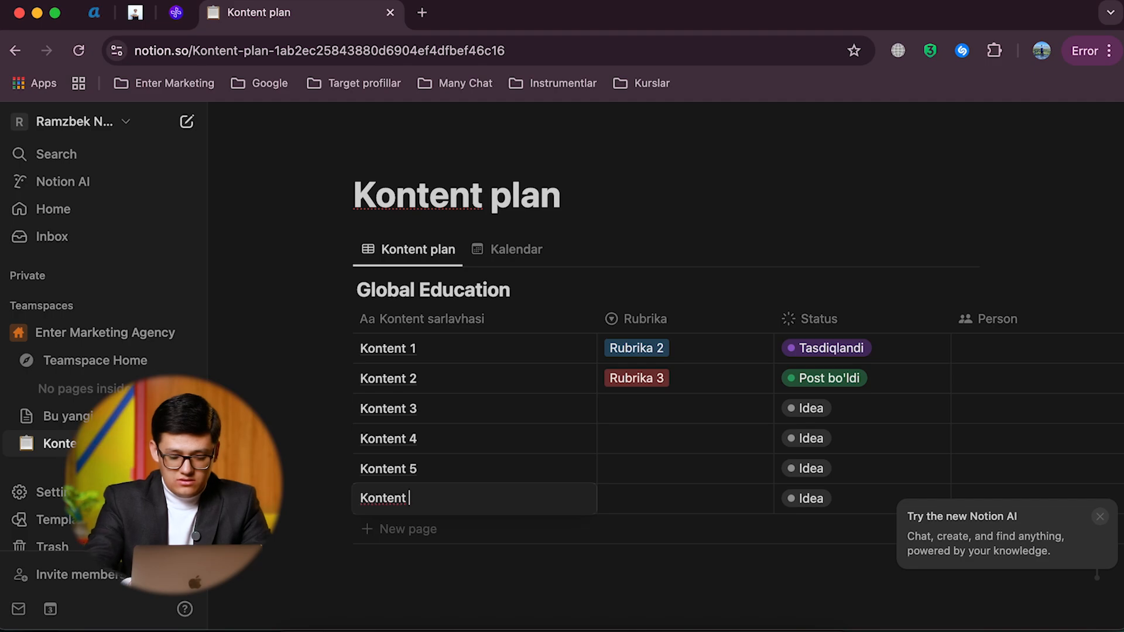
type(" 6")
key("Escape")
Step: Assign Rubrika 2 to Kontent 3, Rubrika 1 to Kontent 4, Rubrika 3 to Kontent 5 and Rubrika 2 to Kontent 6
left_click(639, 408)
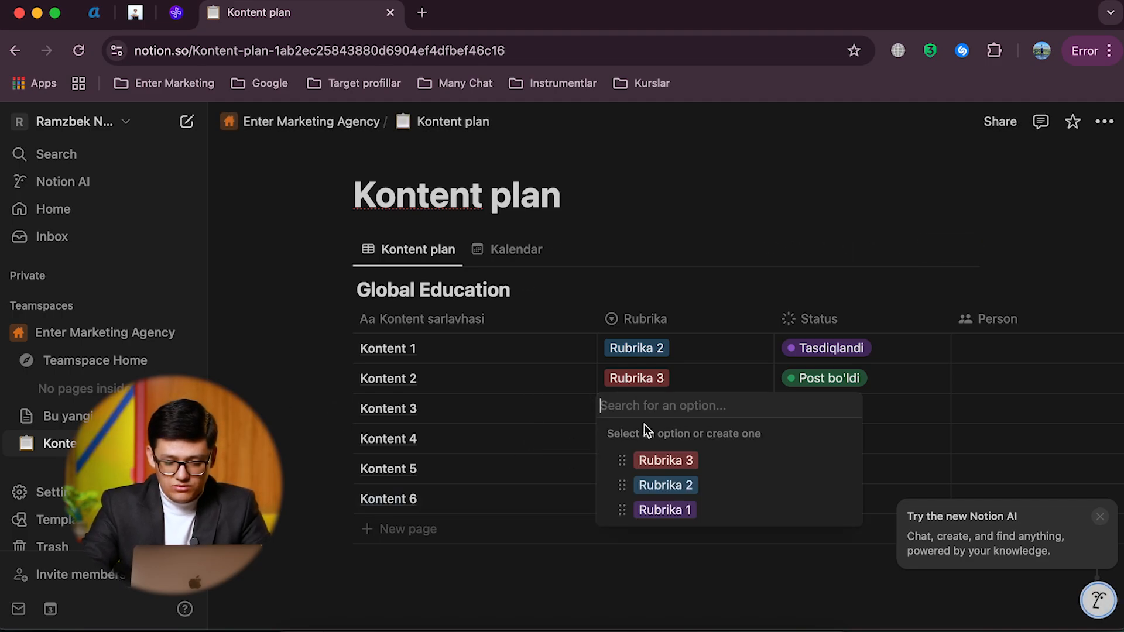
left_click(673, 484)
left_click(650, 450)
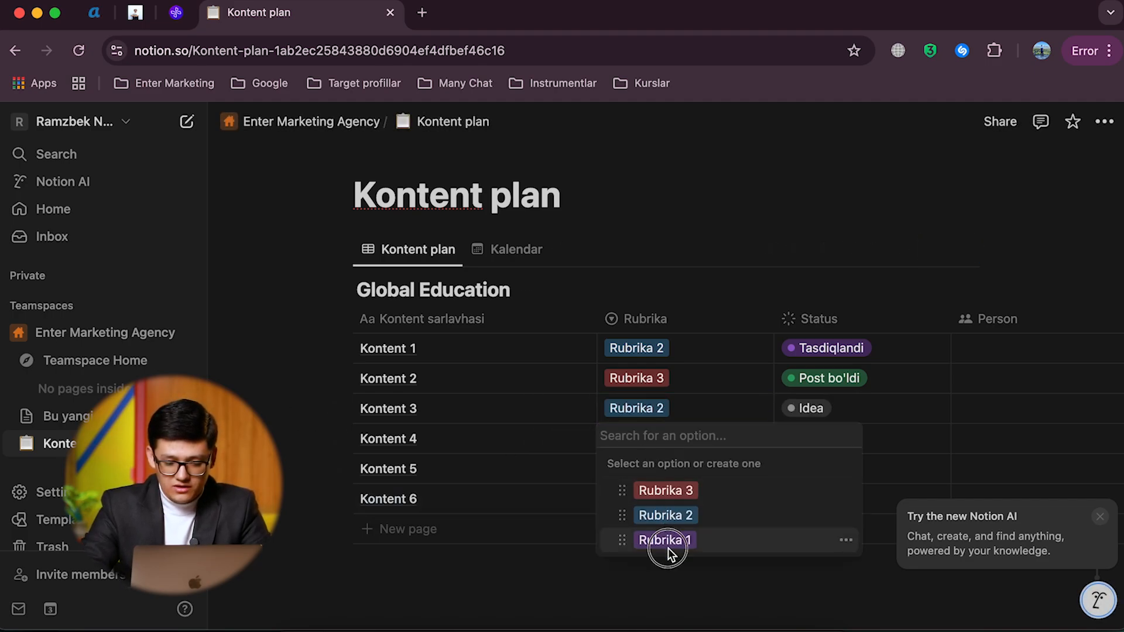
left_click(666, 543)
left_click(659, 478)
left_click(662, 520)
left_click(644, 502)
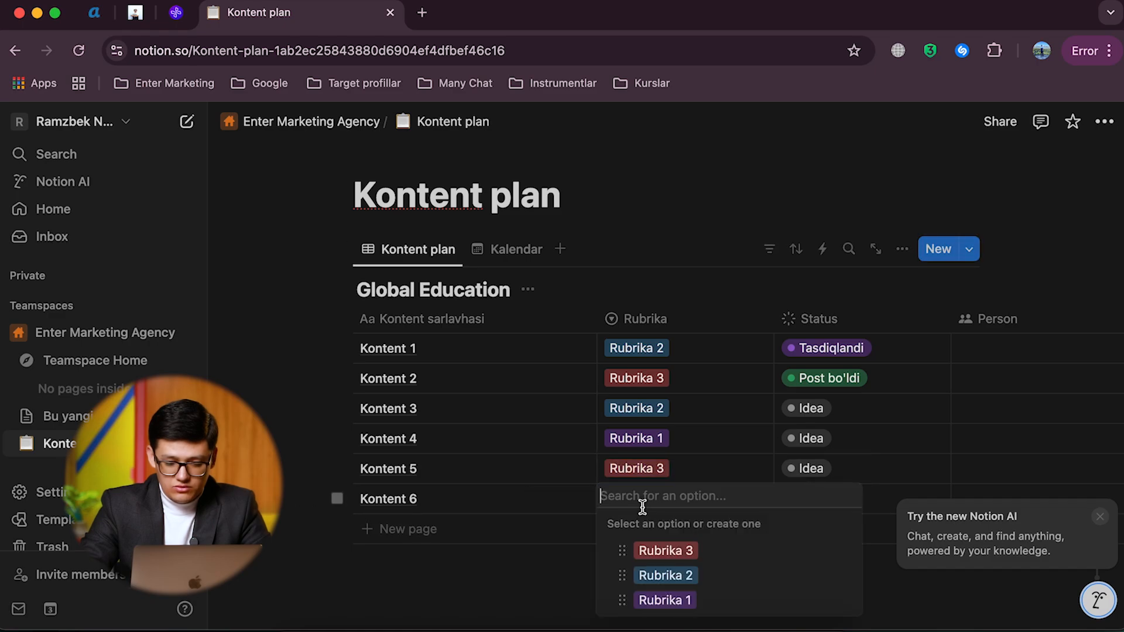
left_click(665, 576)
Step: Set the Status of Kontent 5 to Tasdiqlandi, Kontent 4 to Montaj and Kontent 6 to Syomka
scroll(688, 477, "right", 5)
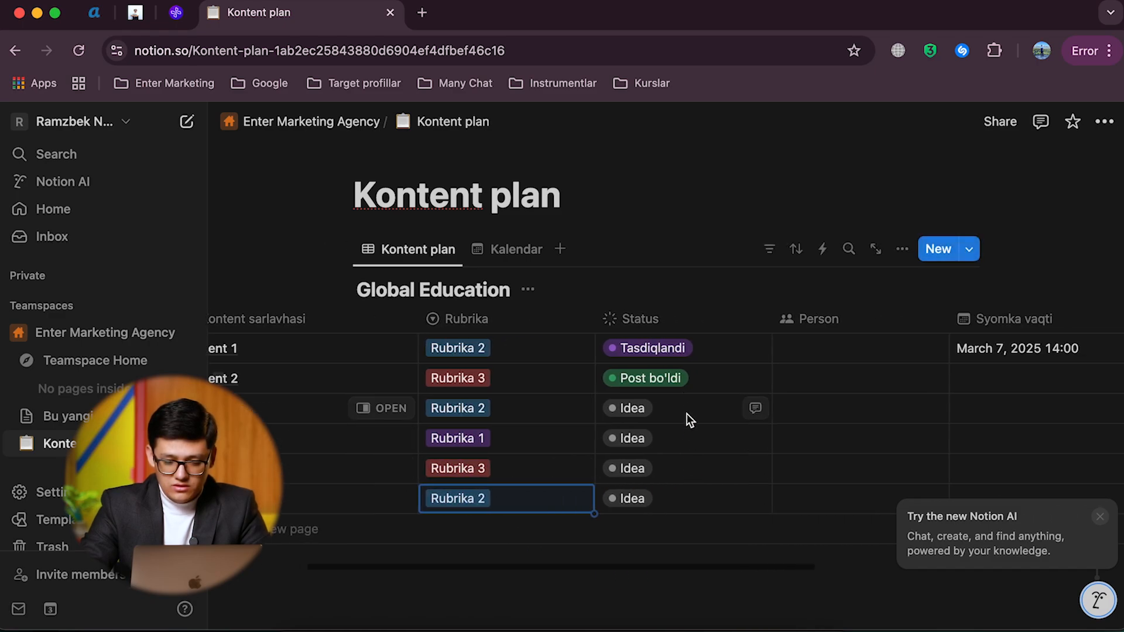
left_click(672, 458)
left_click(668, 375)
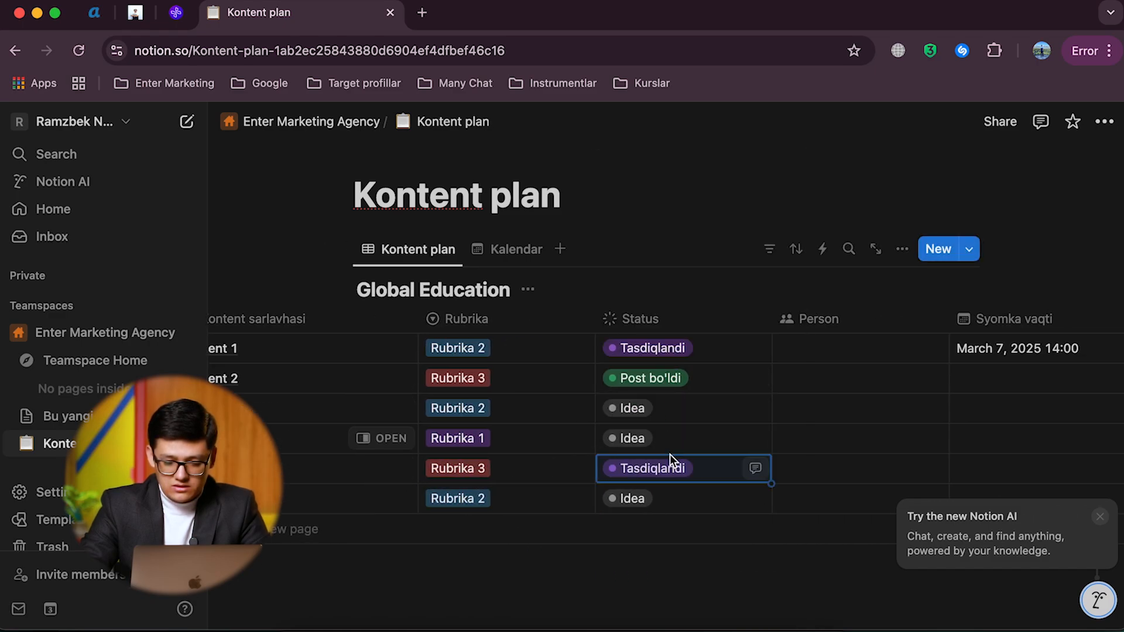
left_click(654, 439)
left_click(646, 284)
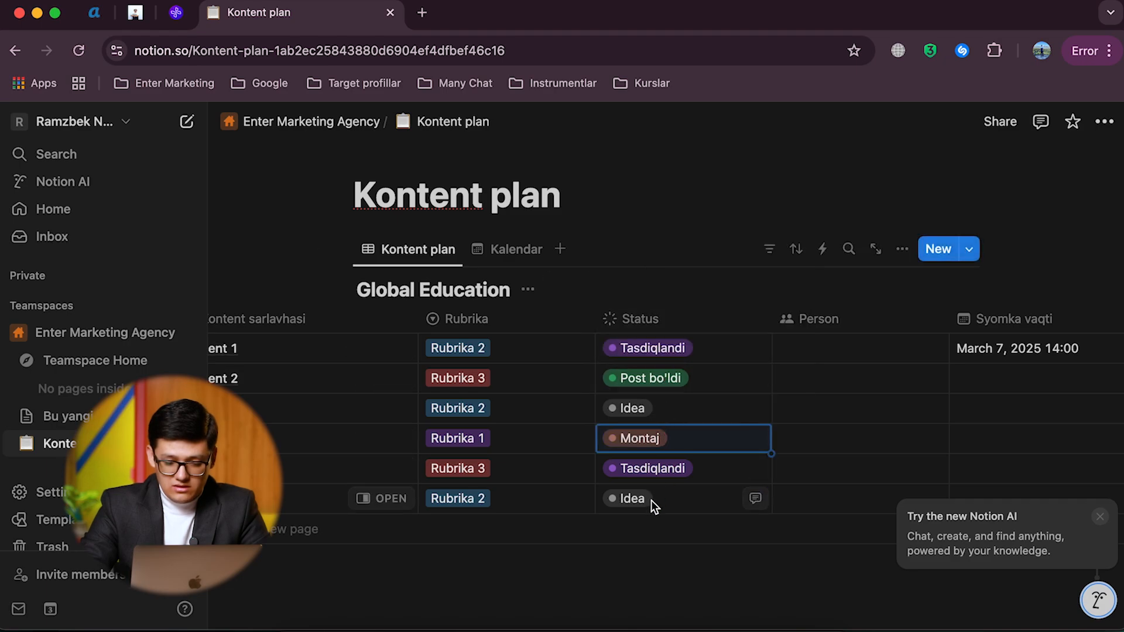
left_click(651, 500)
left_click(638, 316)
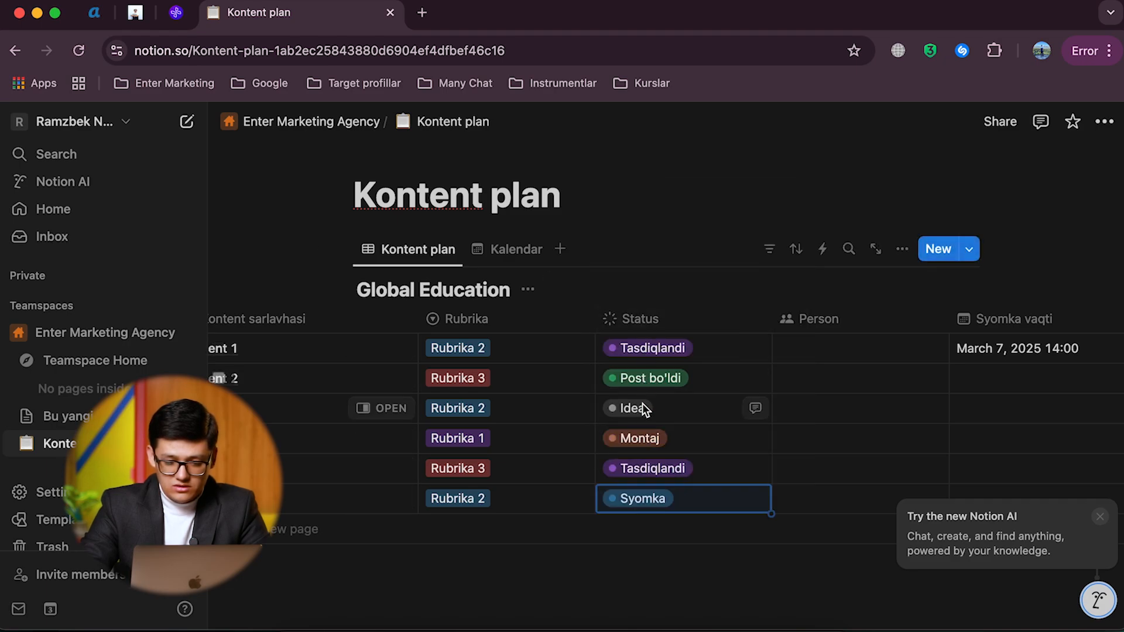
Step: Set the Post vaqti of Kontent 2 to March 11, 2025 and of Kontent 3 to March 13, 2025
scroll(650, 409, "right", 2)
scroll(662, 420, "right", 8)
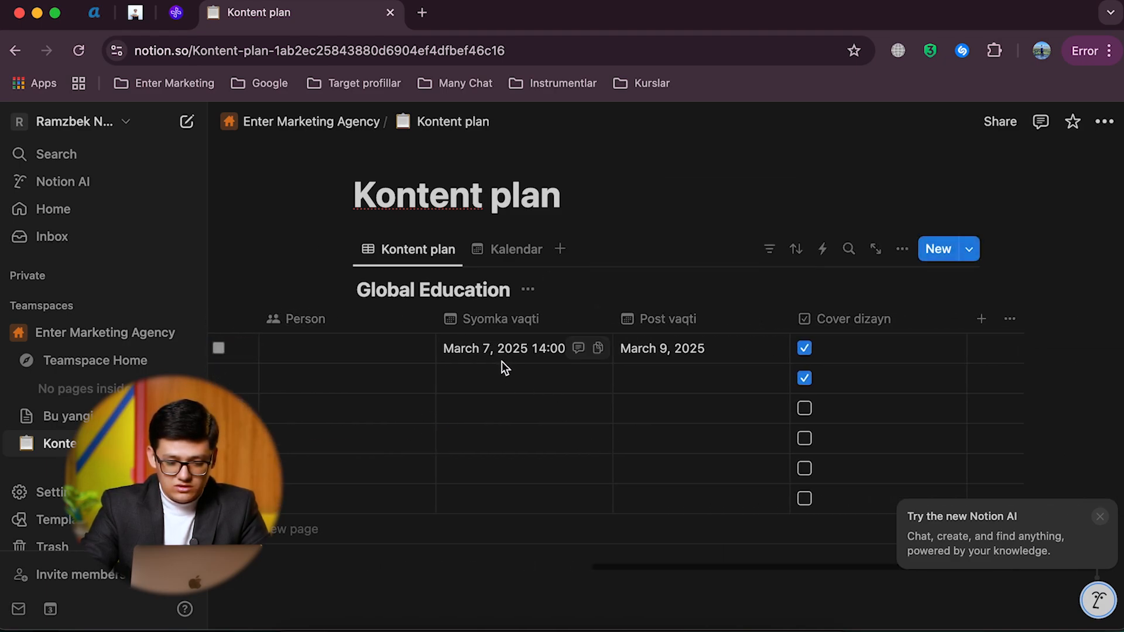
left_click(670, 378)
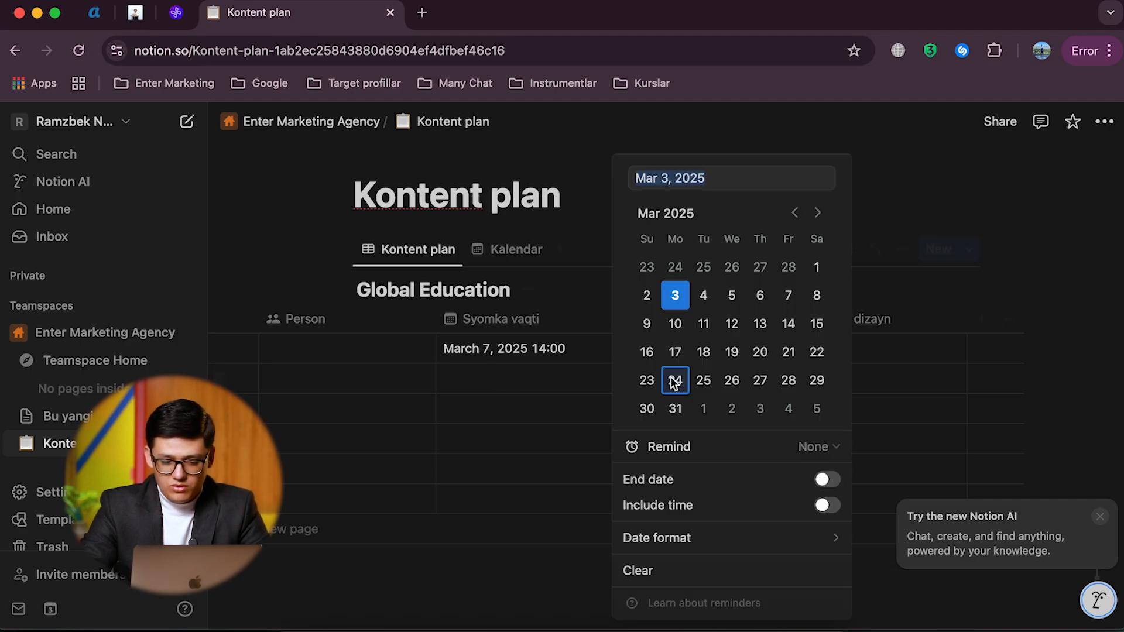
left_click(711, 325)
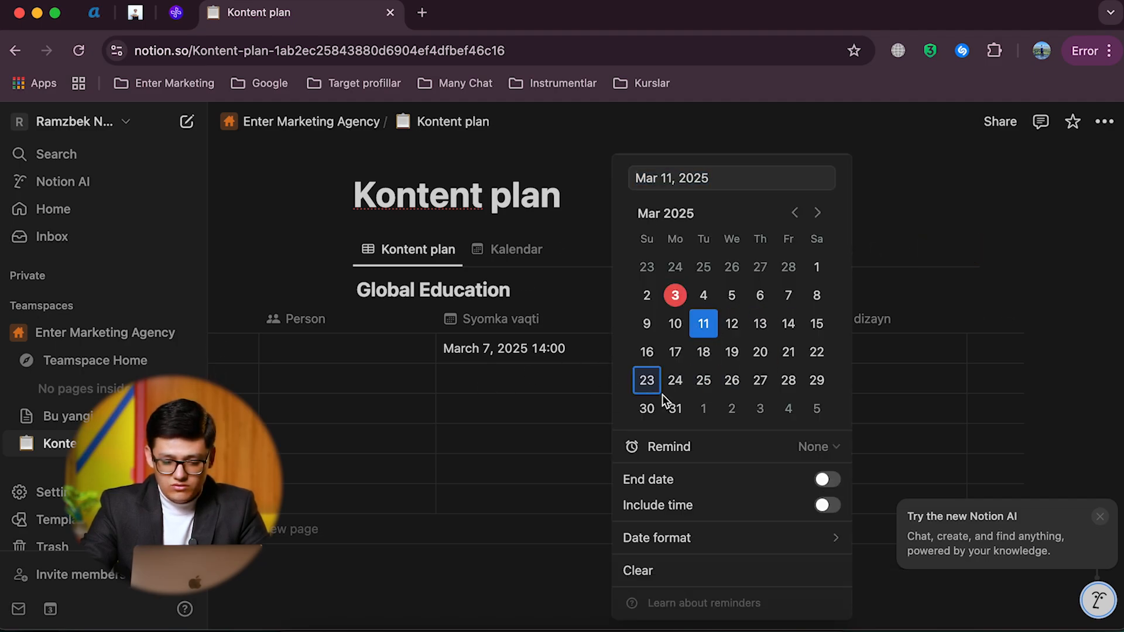
key("Escape")
left_click(679, 405)
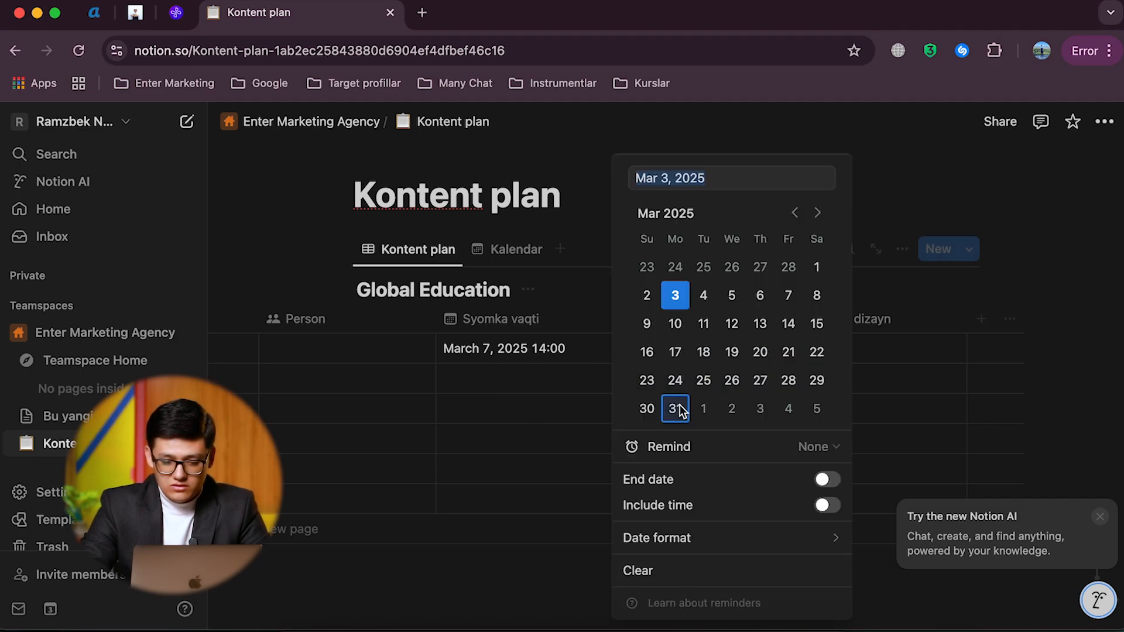
left_click(736, 324)
left_click(761, 323)
key("Escape")
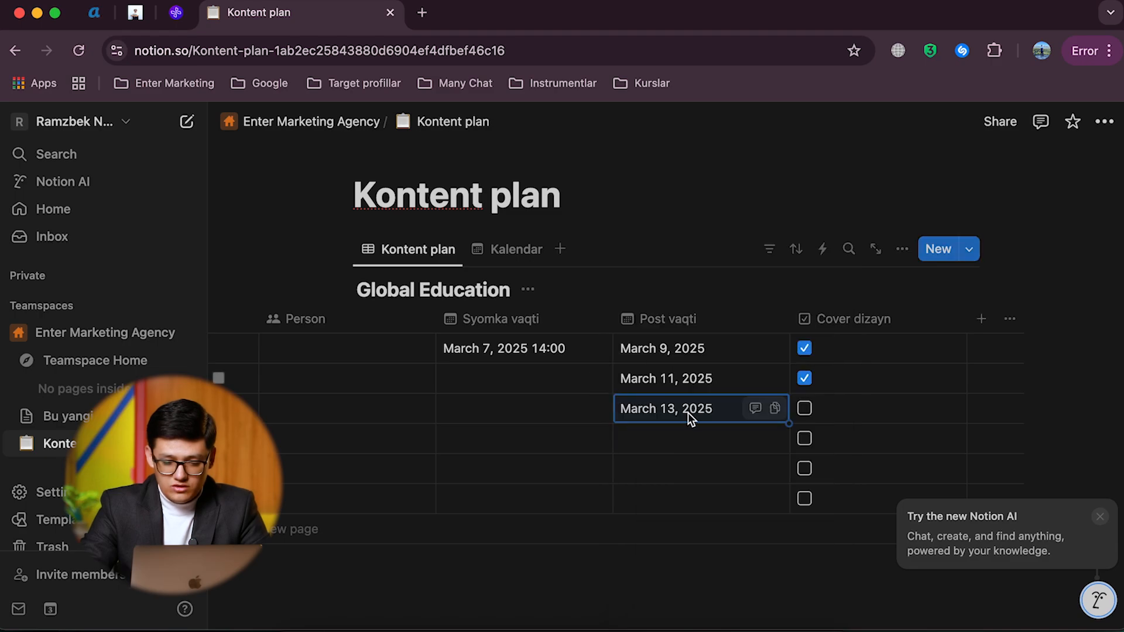
Step: Set the Post vaqti of Kontent 4 to March 16, 2025 and of Kontent 5 to March 18, 2025
left_click(697, 448)
left_click(647, 351)
key("Escape")
left_click(680, 468)
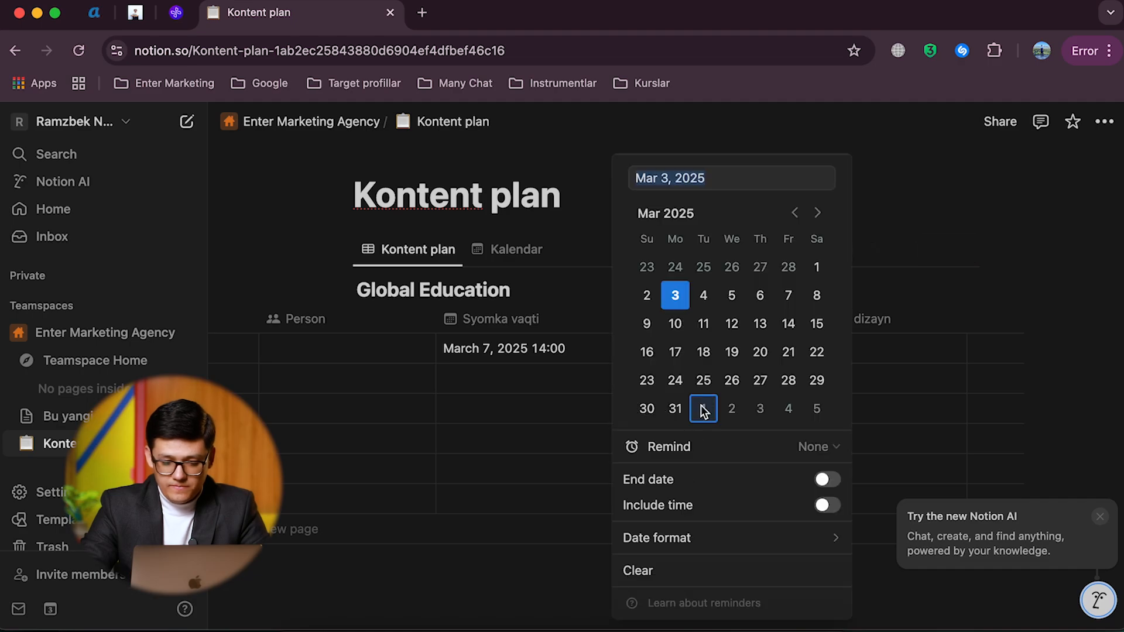
left_click(703, 353)
key("Escape")
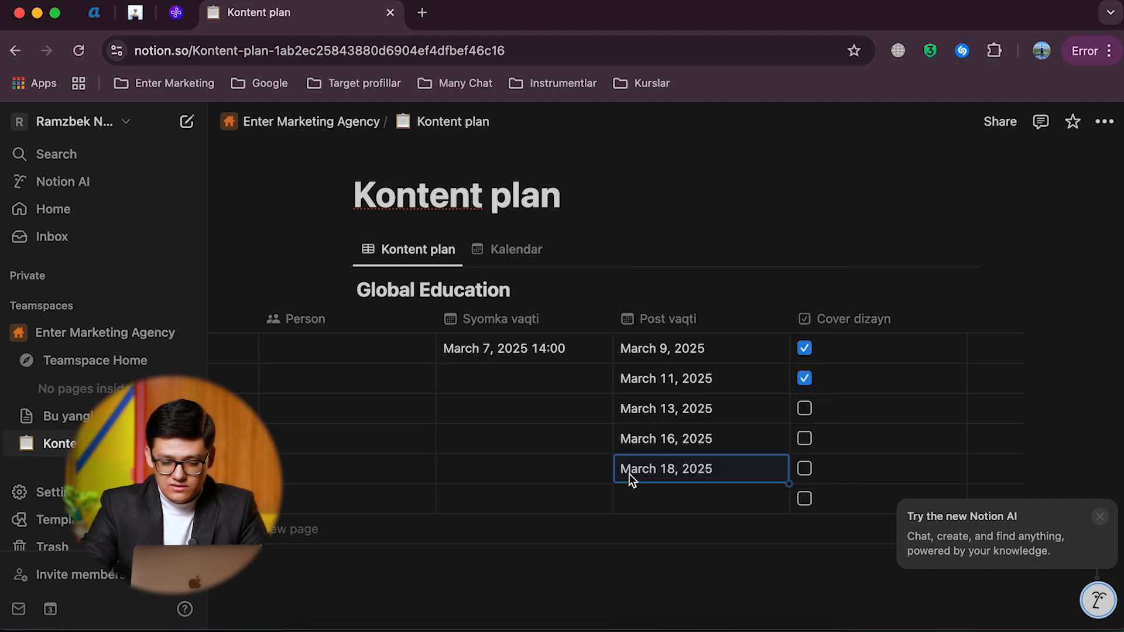
Step: Set Kontent 6's Post vaqti to March 20, 2025 and mark Cover dizayn as done for Kontent 5
left_click(690, 498)
left_click(760, 351)
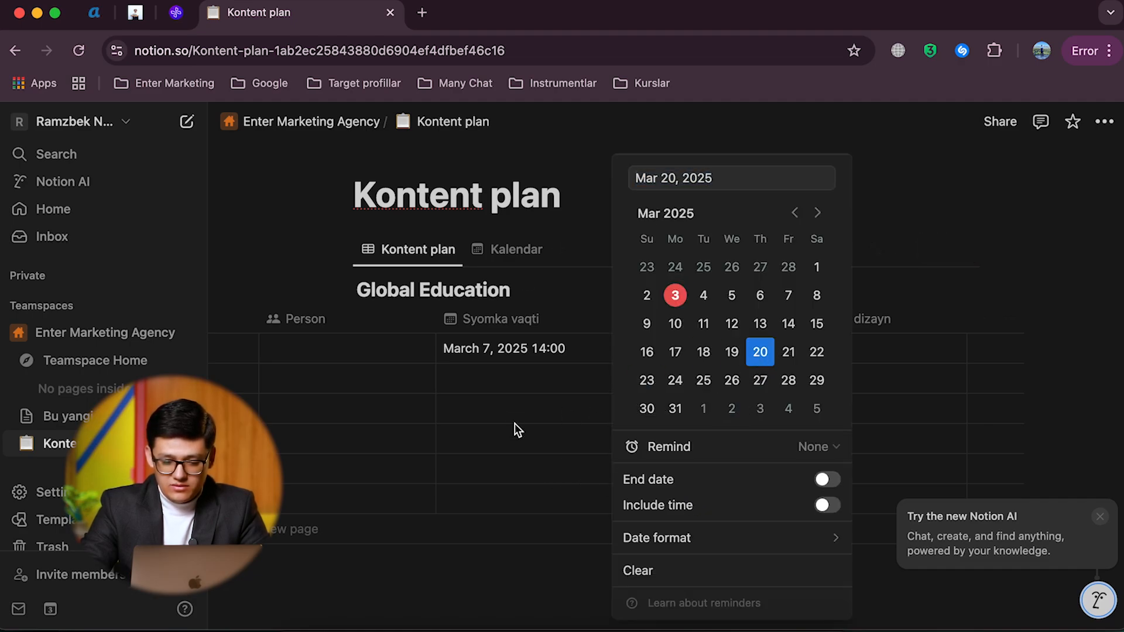
key("Escape")
left_click(760, 468)
Step: Switch to the Kalendar view and examine how the Kontent entries are placed across March 2025
scroll(599, 476, "left", 15)
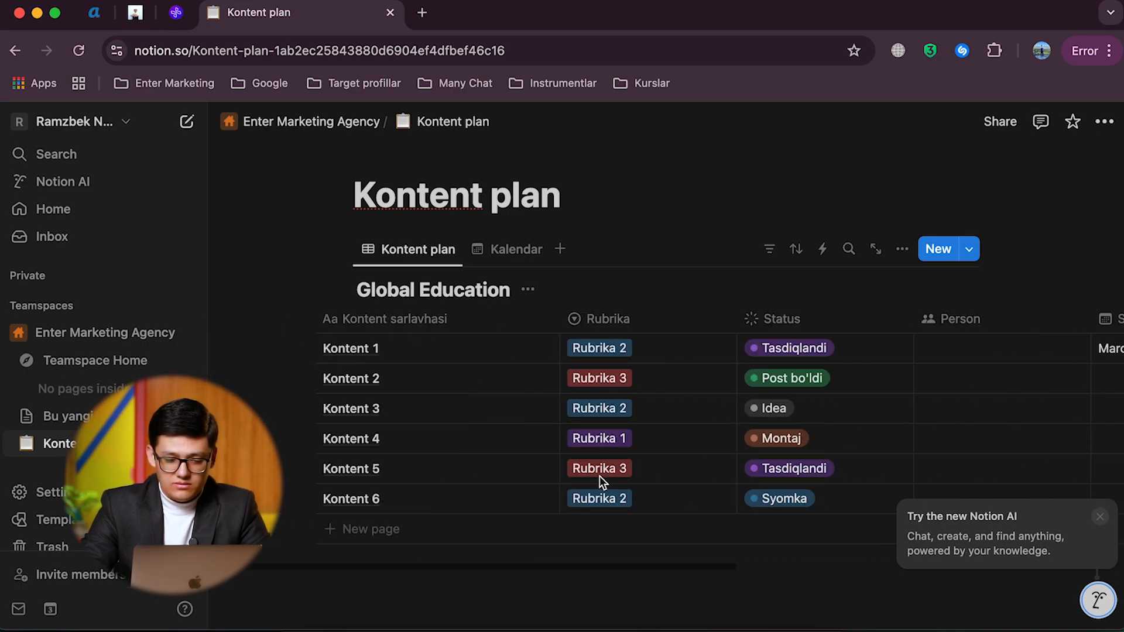
left_click(510, 246)
scroll(590, 470, "down", 6)
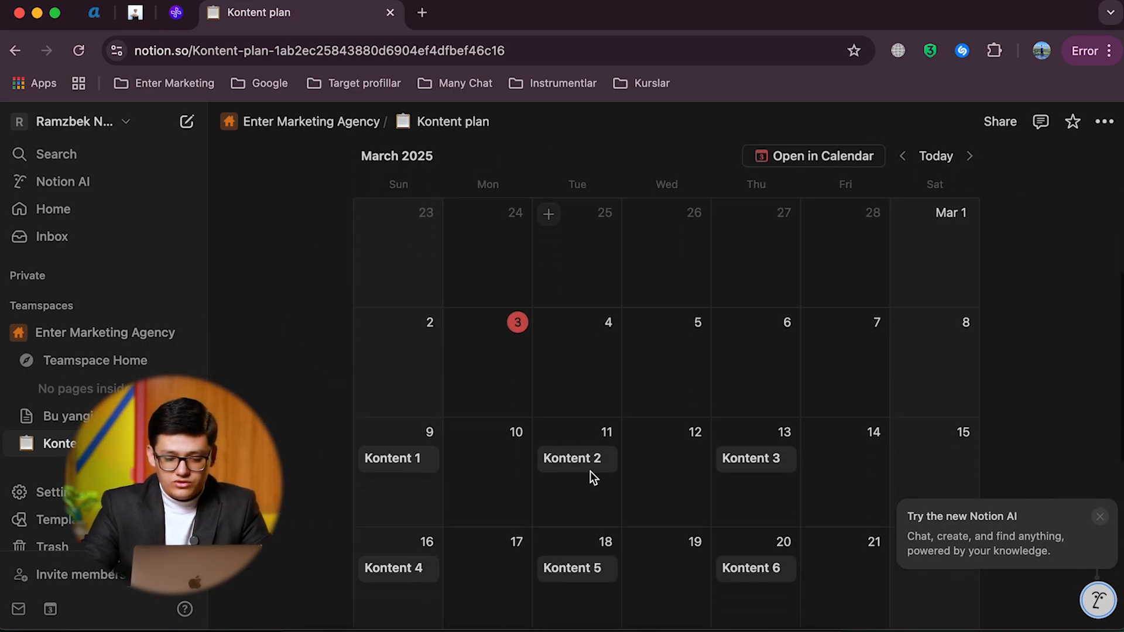
scroll(590, 472, "up", 2)
scroll(591, 471, "down", 1)
scroll(590, 472, "down", 1)
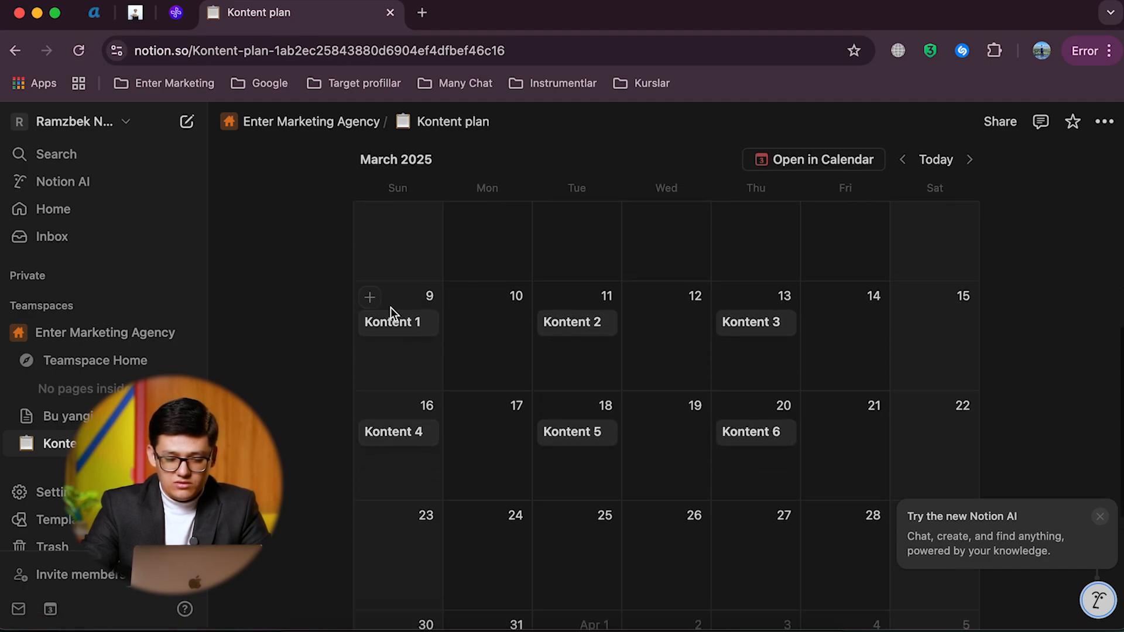
scroll(723, 390, "up", 2)
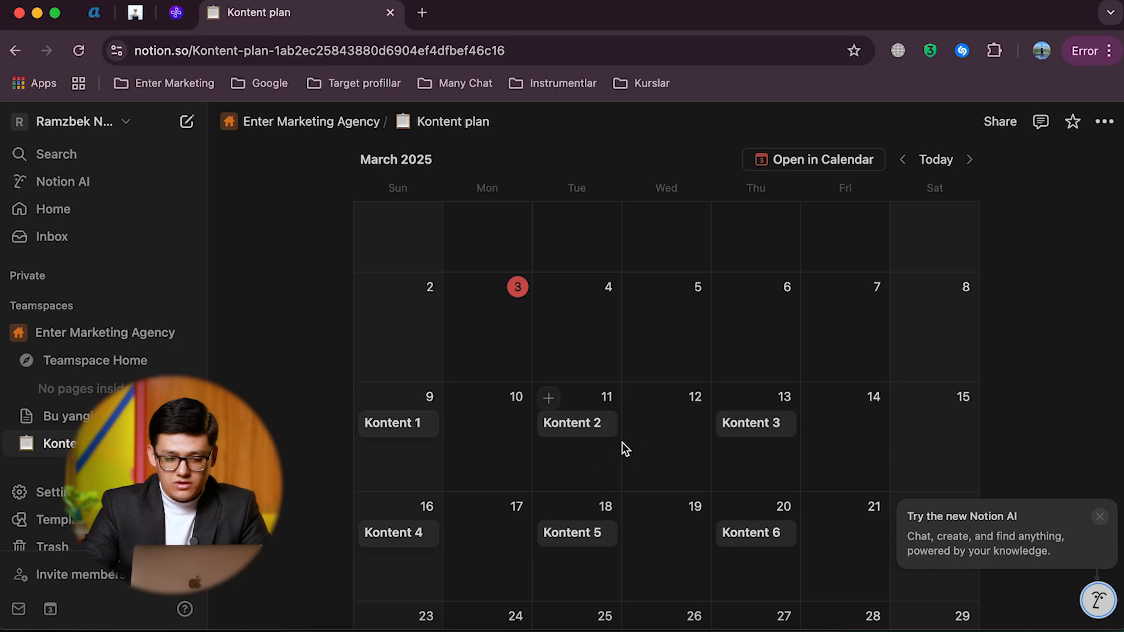
scroll(621, 442, "up", 4)
Step: Show the Status property on the entry cards of the Kalendar view
left_click(493, 243)
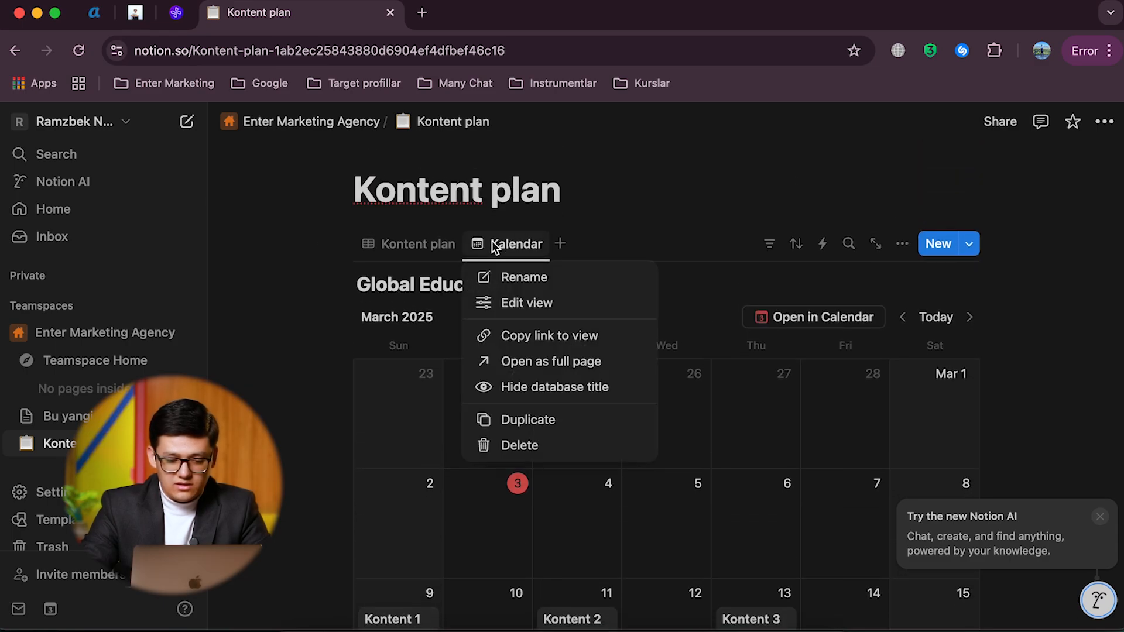
left_click(517, 303)
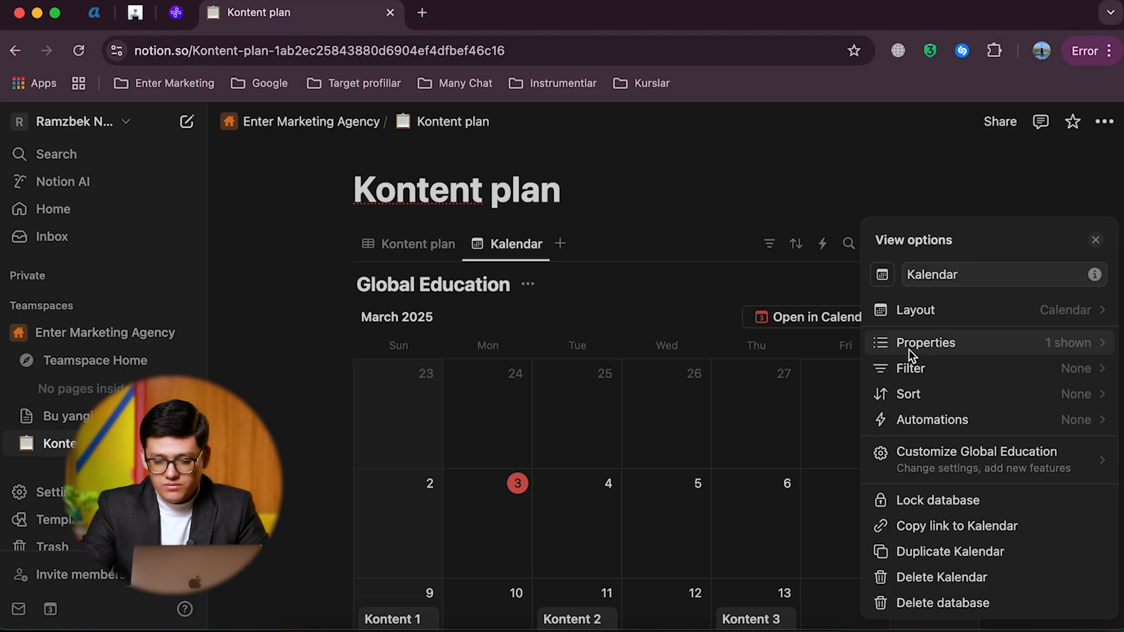
left_click(951, 345)
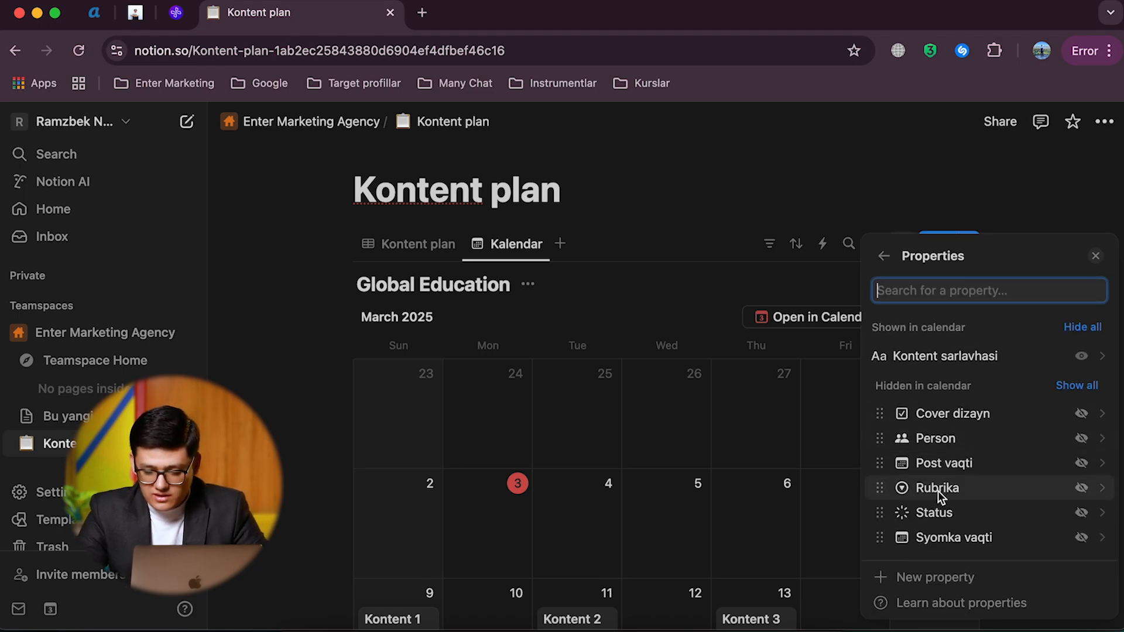
left_click(1081, 513)
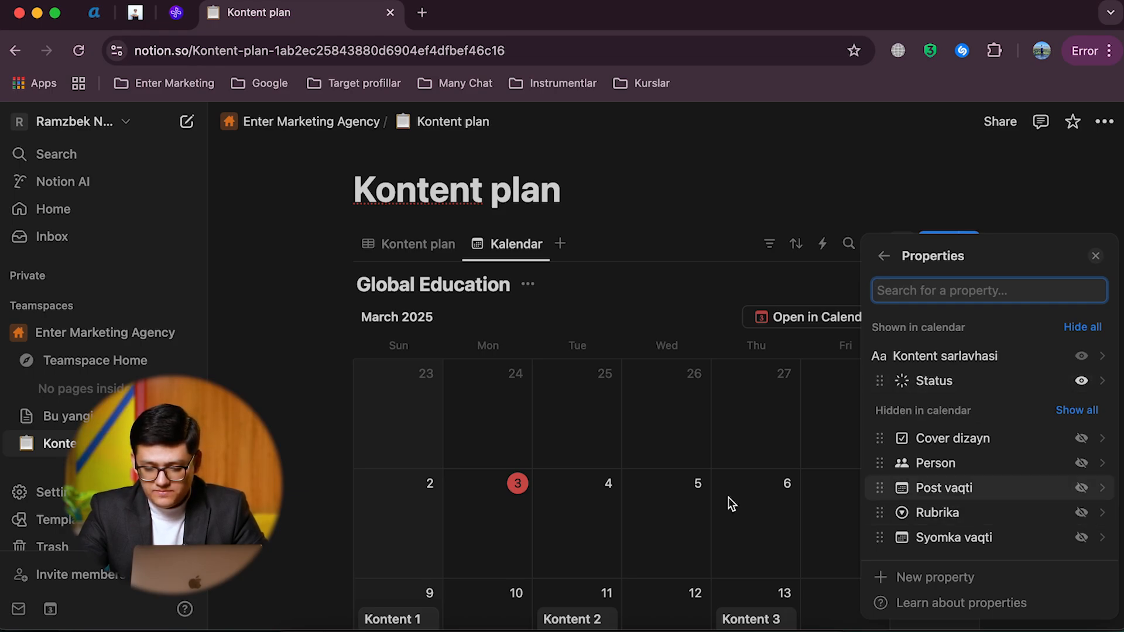
left_click(697, 493)
scroll(698, 493, "down", 4)
scroll(698, 493, "up", 2)
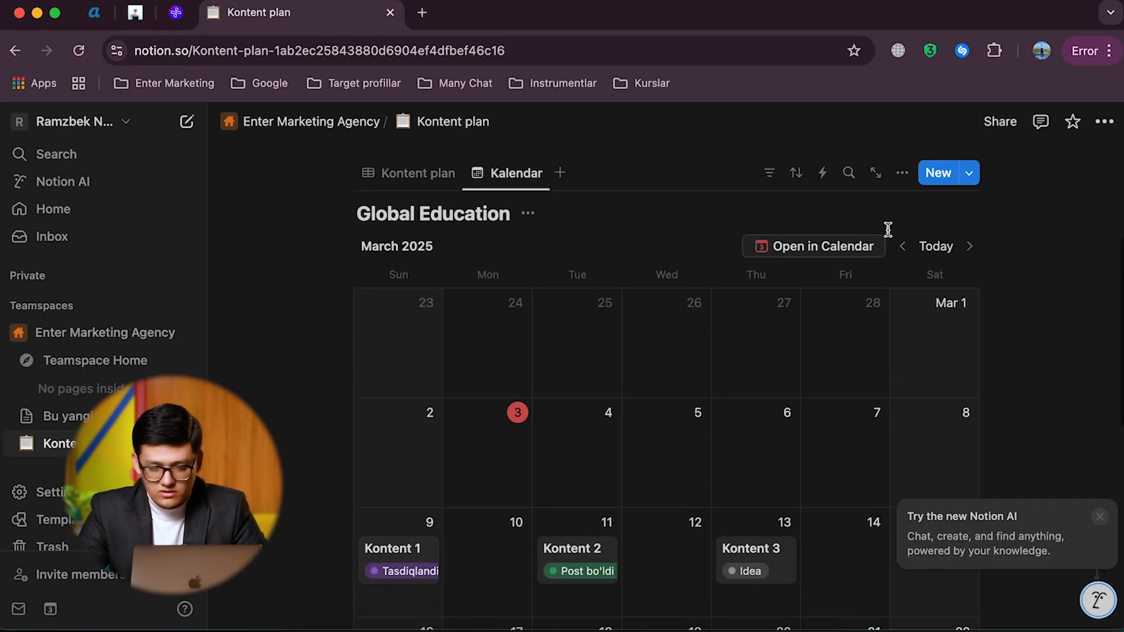
Step: Show the Cover dizayn and Rubrika properties on the entry cards of the Kalendar view
left_click(507, 171)
left_click(540, 229)
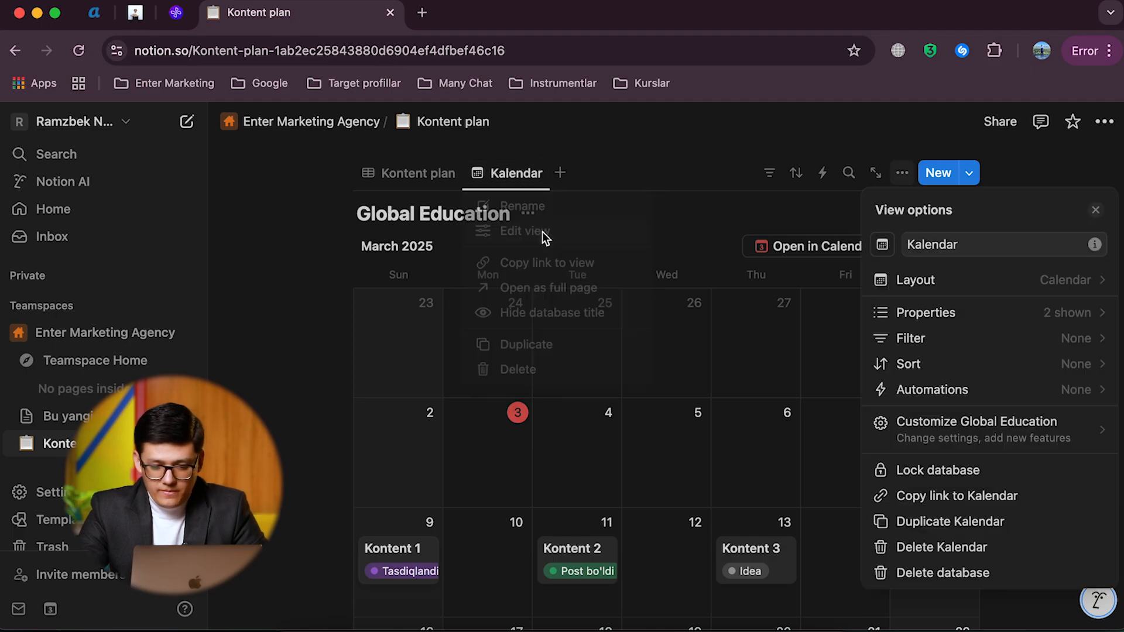
left_click(937, 310)
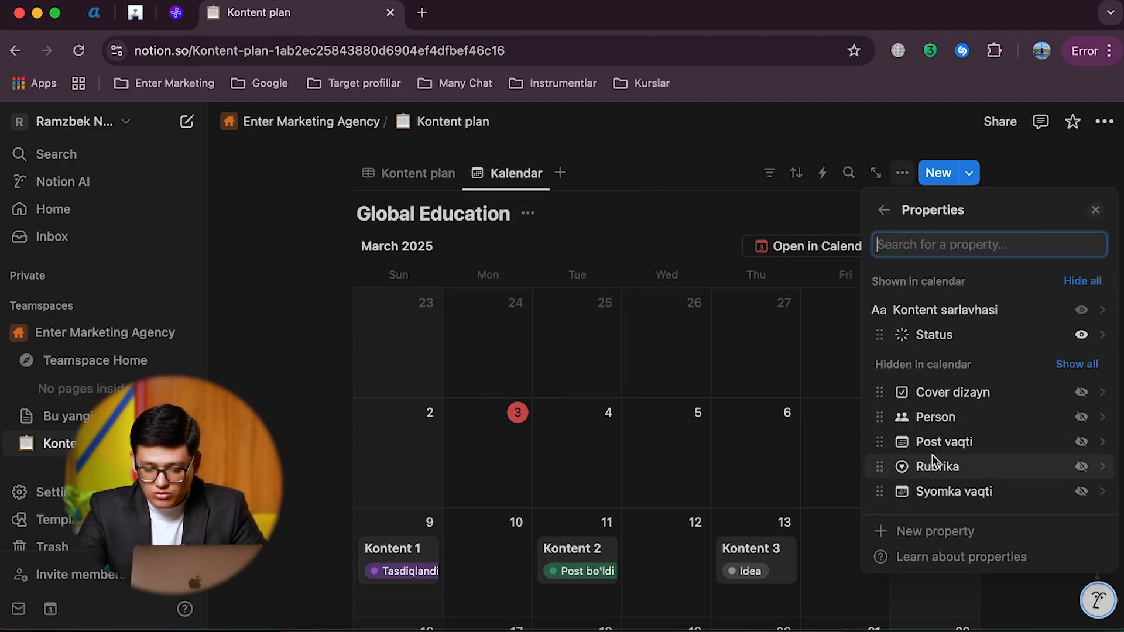
left_click(1081, 392)
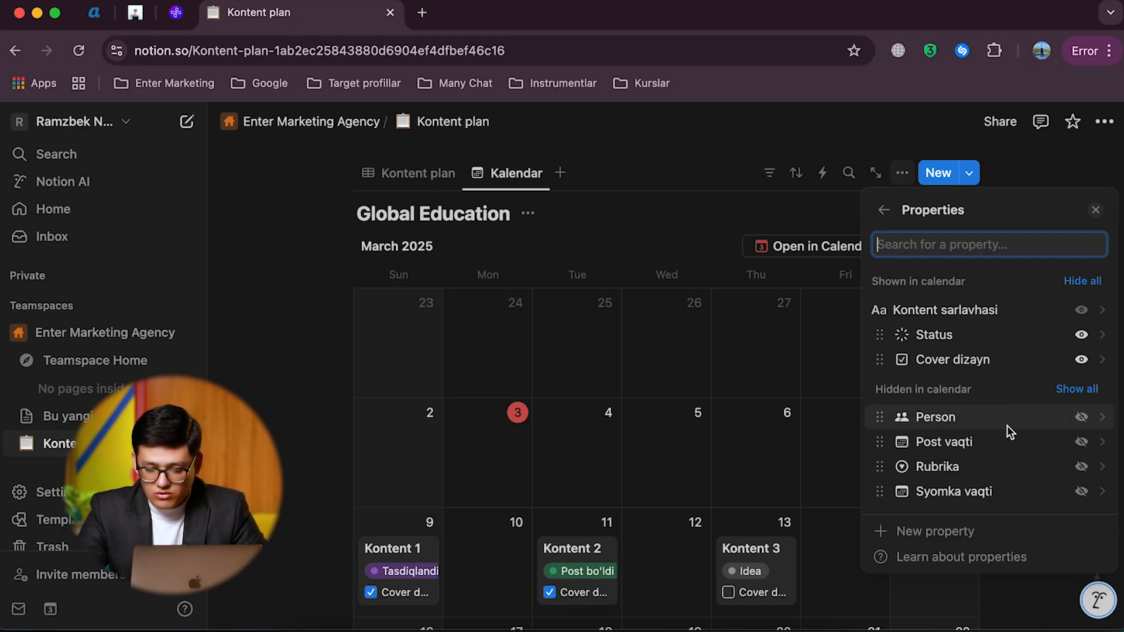
left_click(1080, 466)
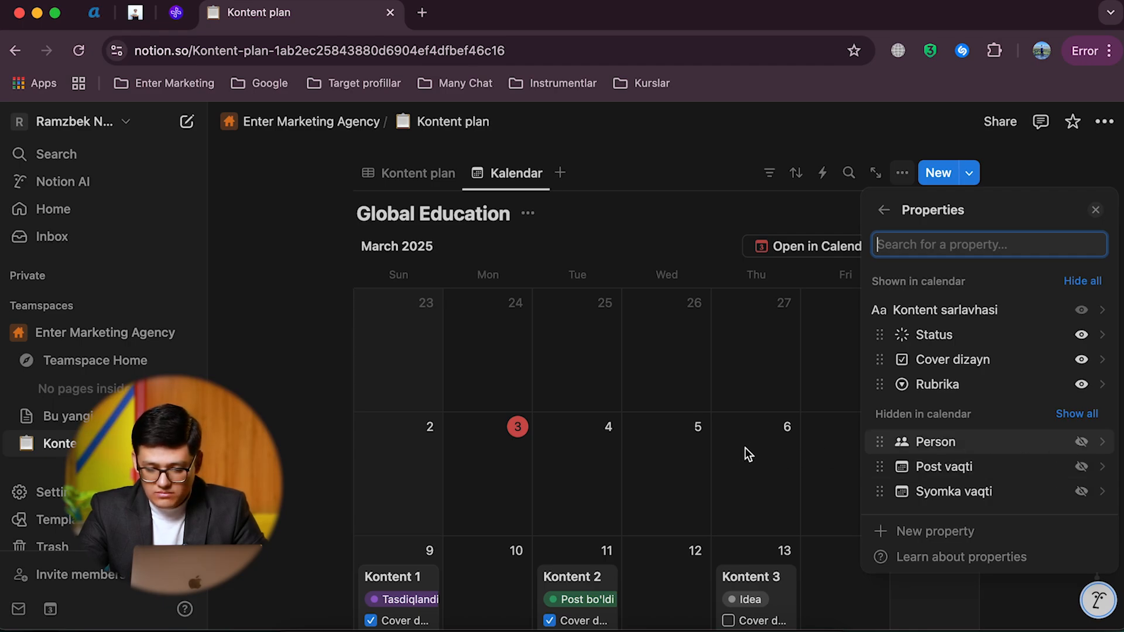
left_click(682, 492)
Step: Examine the Status, Cover dizayn and Rubrika values on the March 2025 calendar cards
scroll(681, 493, "down", 5)
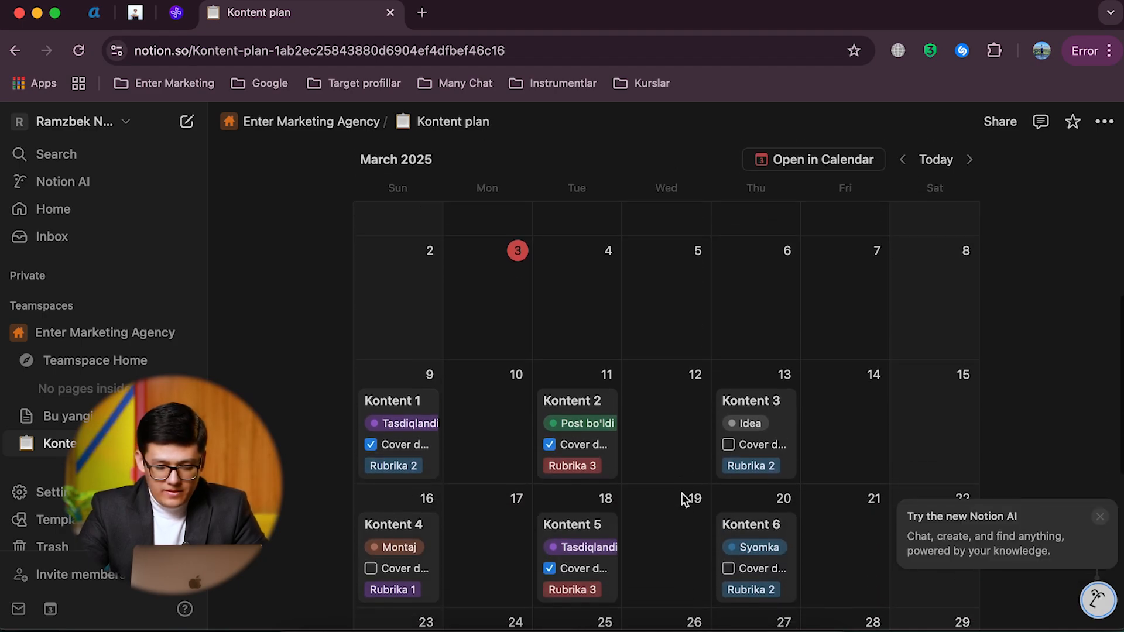
scroll(724, 353, "down", 2)
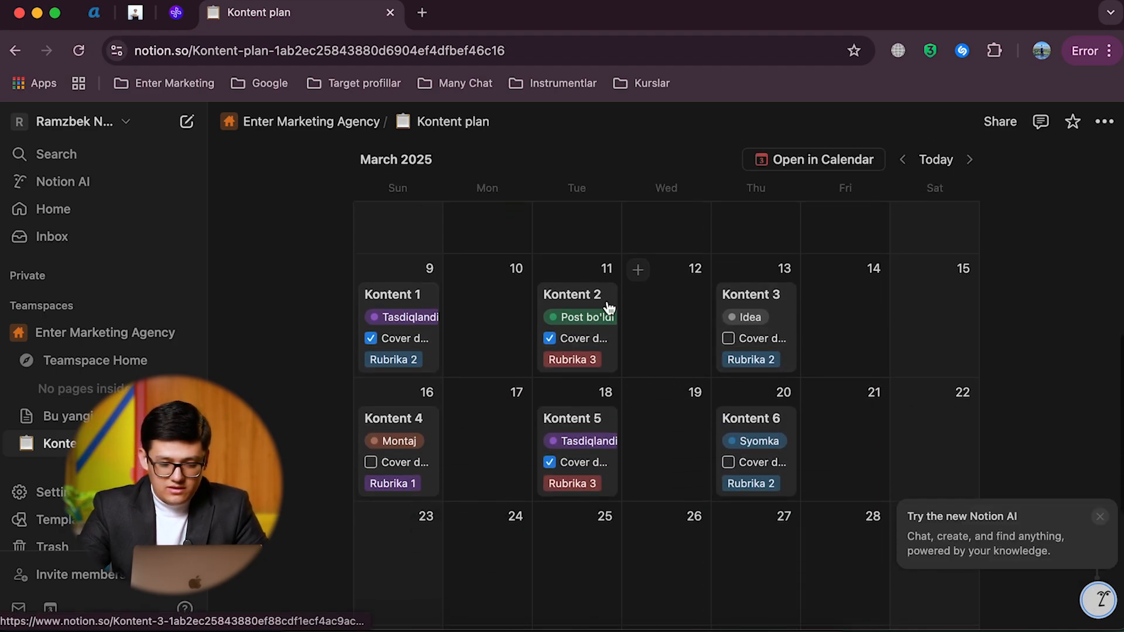
scroll(621, 398, "up", 5)
scroll(550, 293, "down", 3)
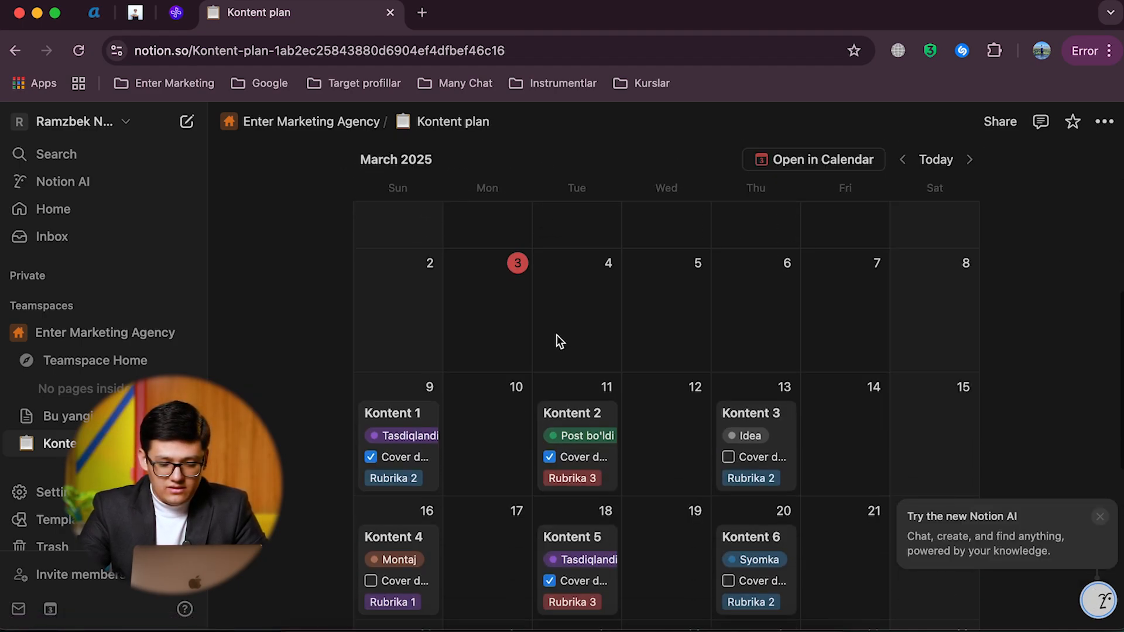
scroll(617, 406, "down", 2)
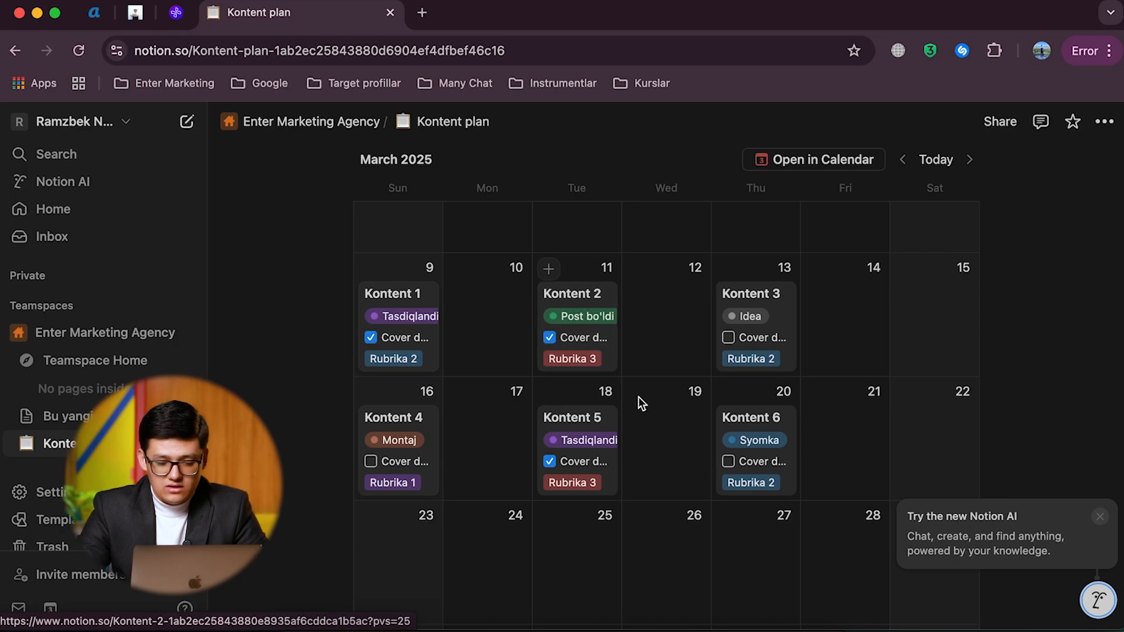
scroll(585, 382, "up", 1)
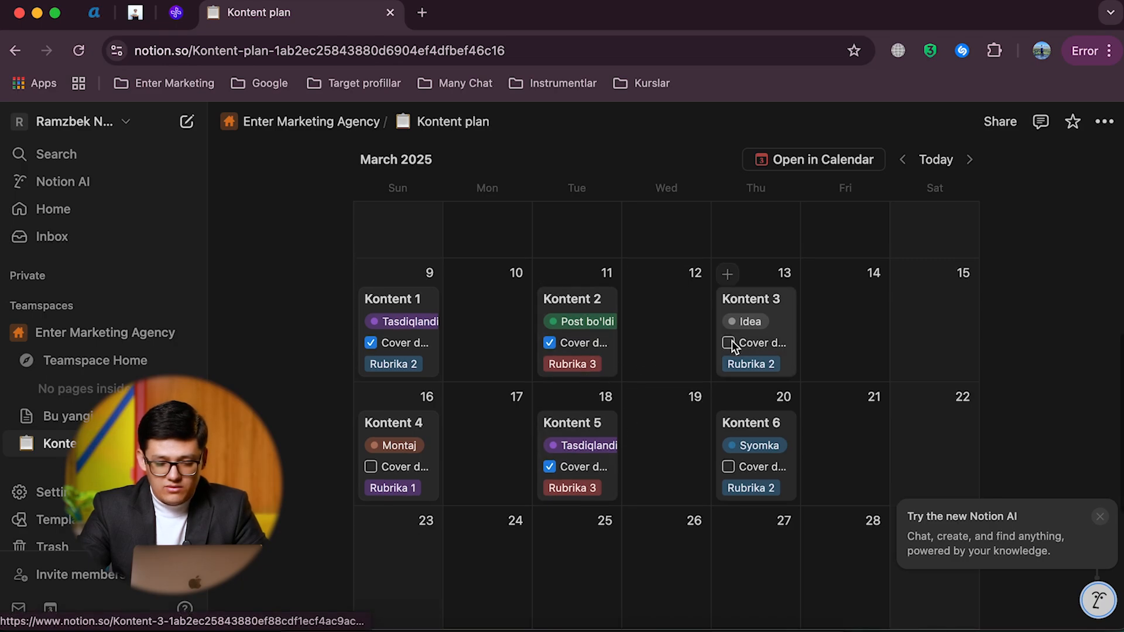
Step: Open the Kontent 2 entry from the calendar, review its properties, and close it
left_click(604, 343)
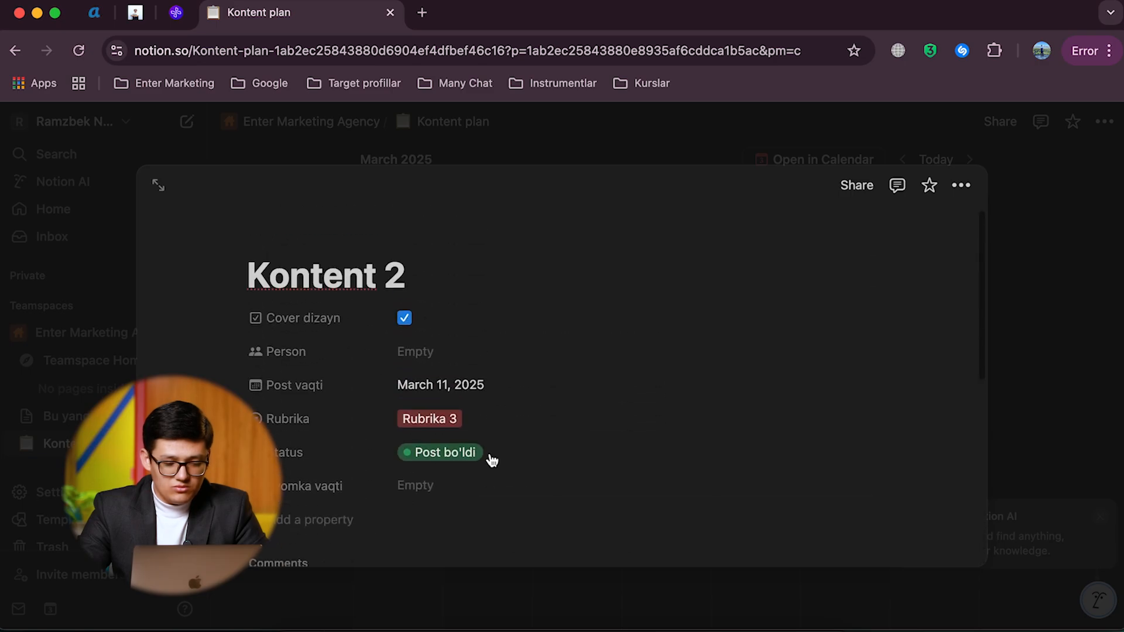
scroll(490, 456, "down", 2)
scroll(491, 456, "up", 2)
left_click(511, 138)
Step: Add a Board view to the Global Education database, keeping the default view name and grouping by Status
scroll(630, 375, "up", 5)
left_click(562, 312)
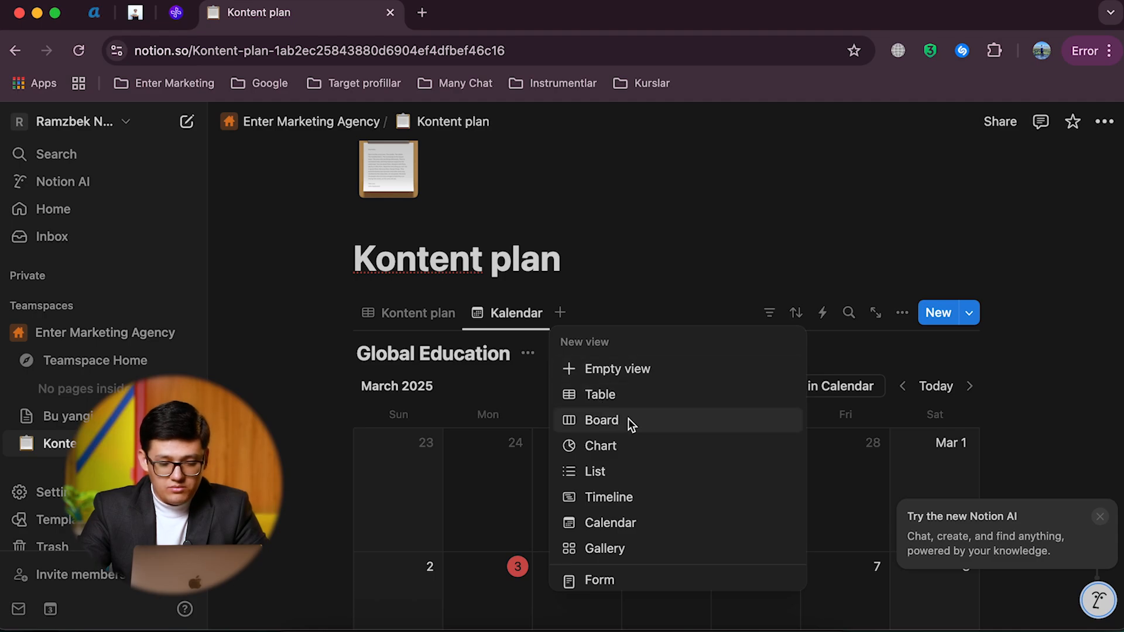
left_click(627, 419)
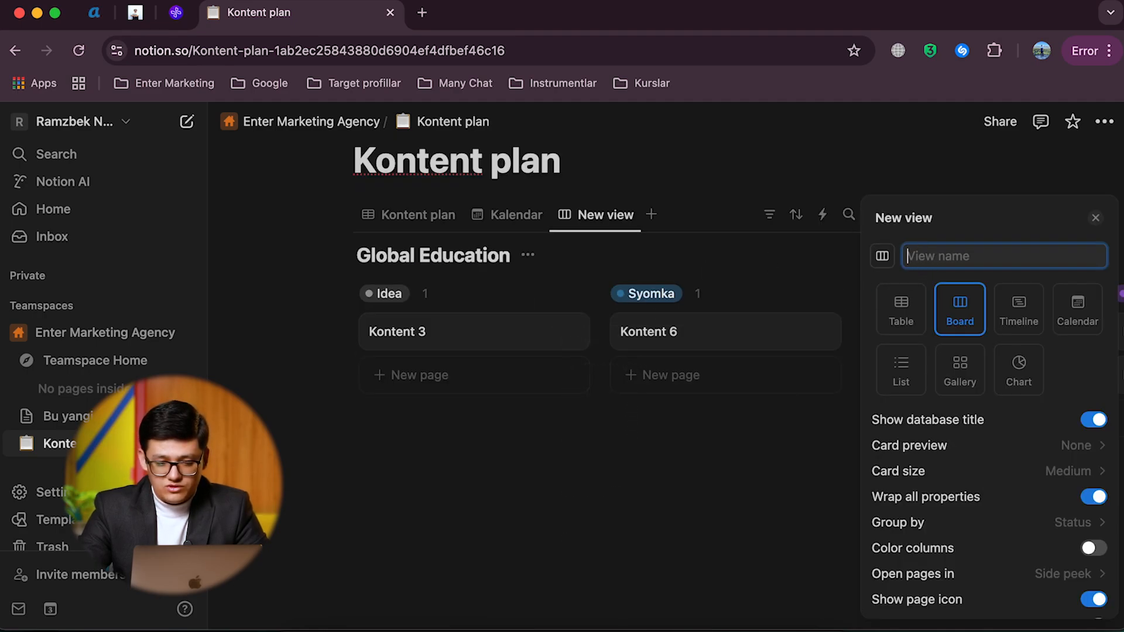
key("Return")
left_click(691, 292)
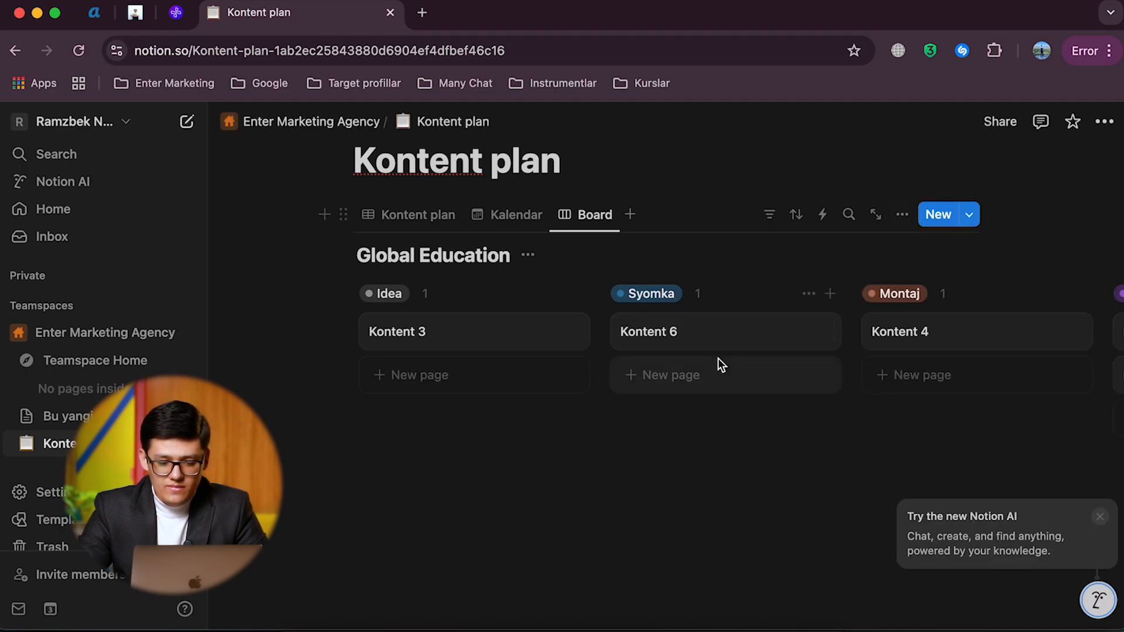
Step: Examine how the content cards are distributed across the status columns of the Board view, from Idea to Post bo'ldi
scroll(660, 342, "right", 5)
scroll(660, 346, "right", 5)
scroll(659, 349, "left", 8)
scroll(894, 355, "right", 8)
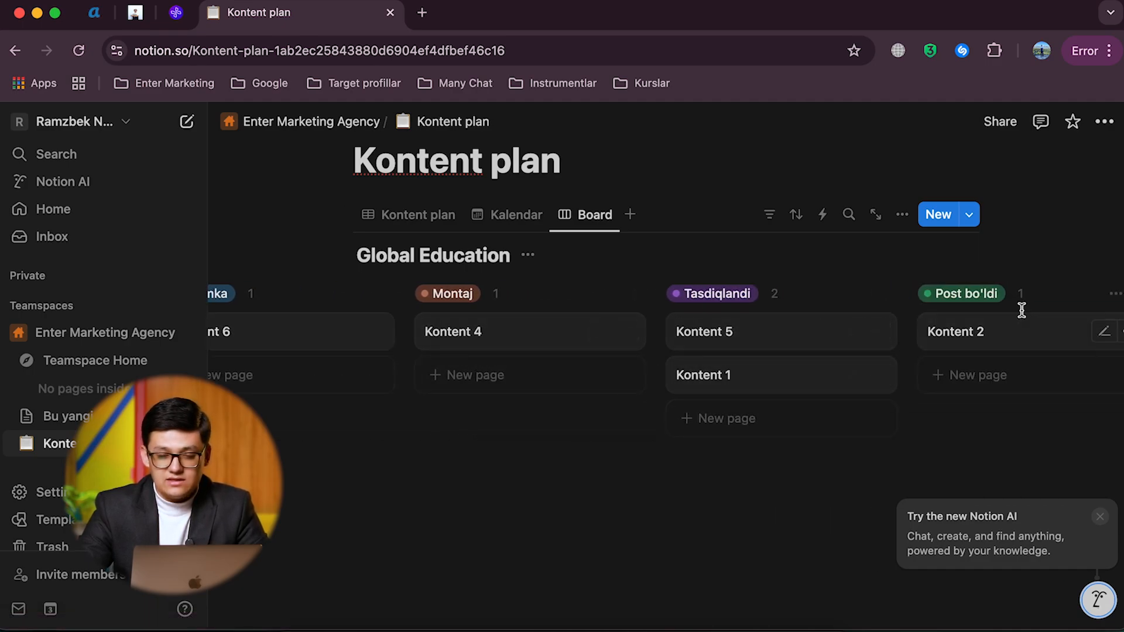
scroll(835, 328, "left", 8)
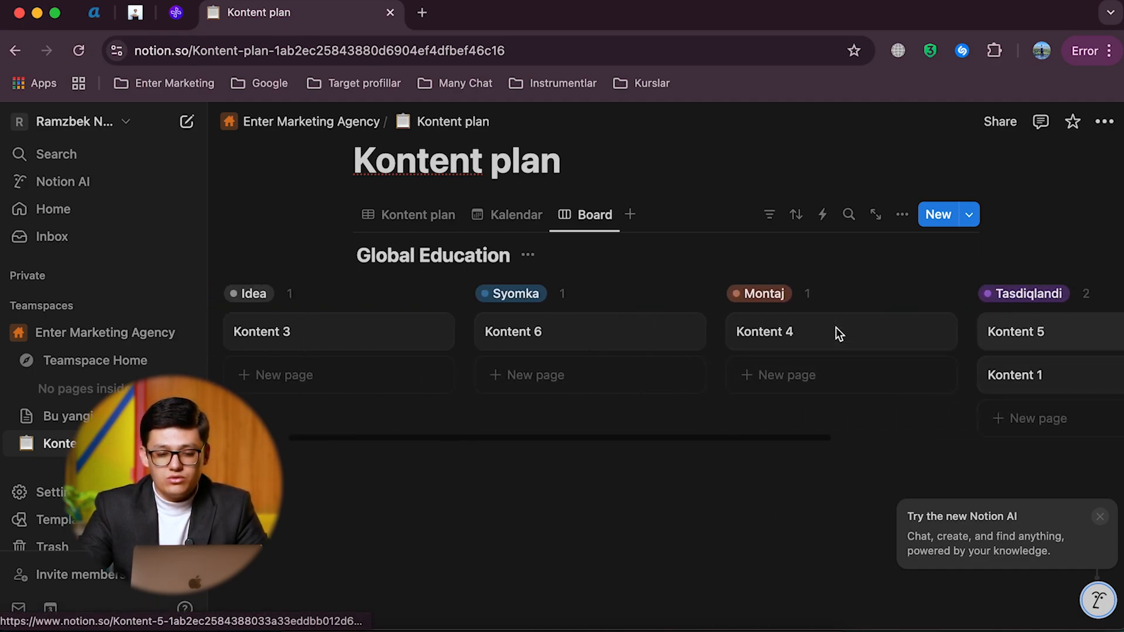
scroll(702, 361, "right", 5)
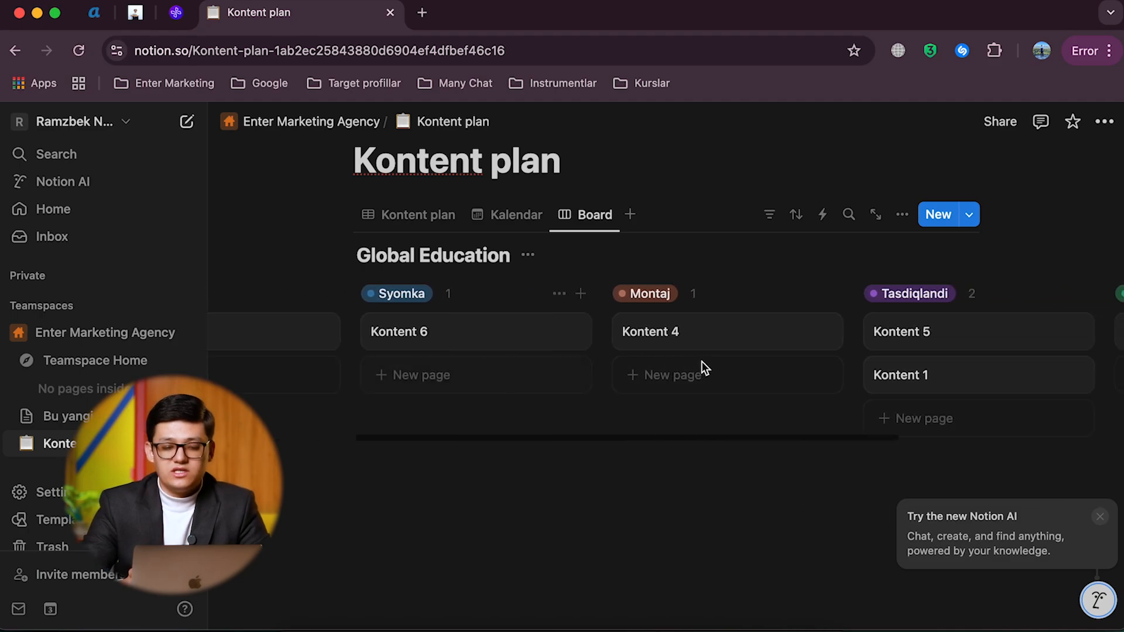
scroll(702, 360, "left", 4)
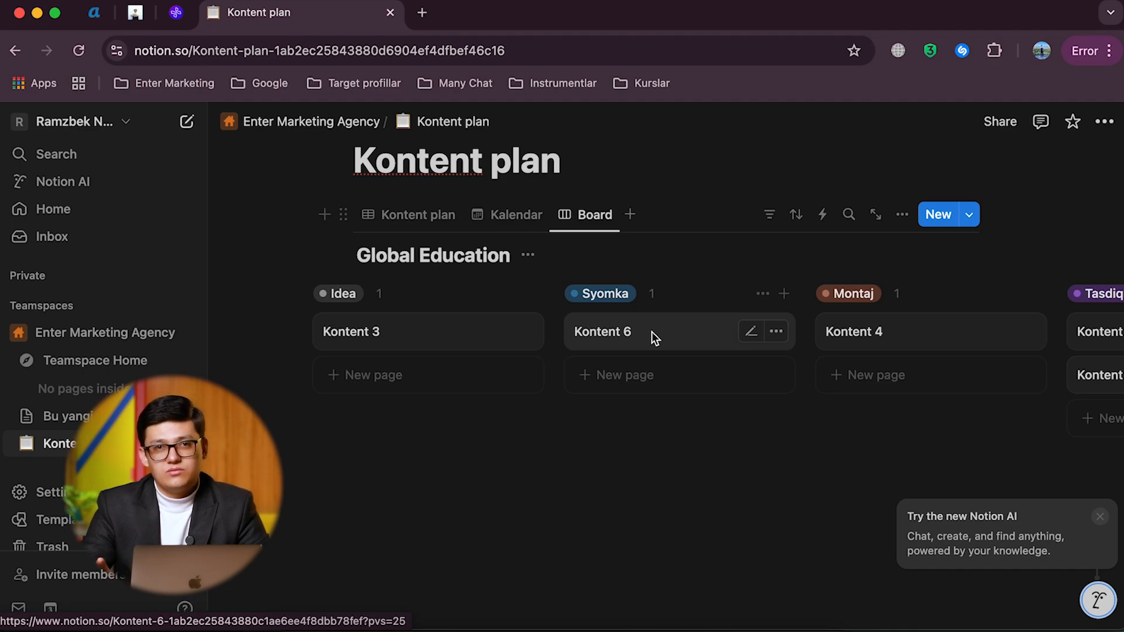
scroll(835, 343, "right", 5)
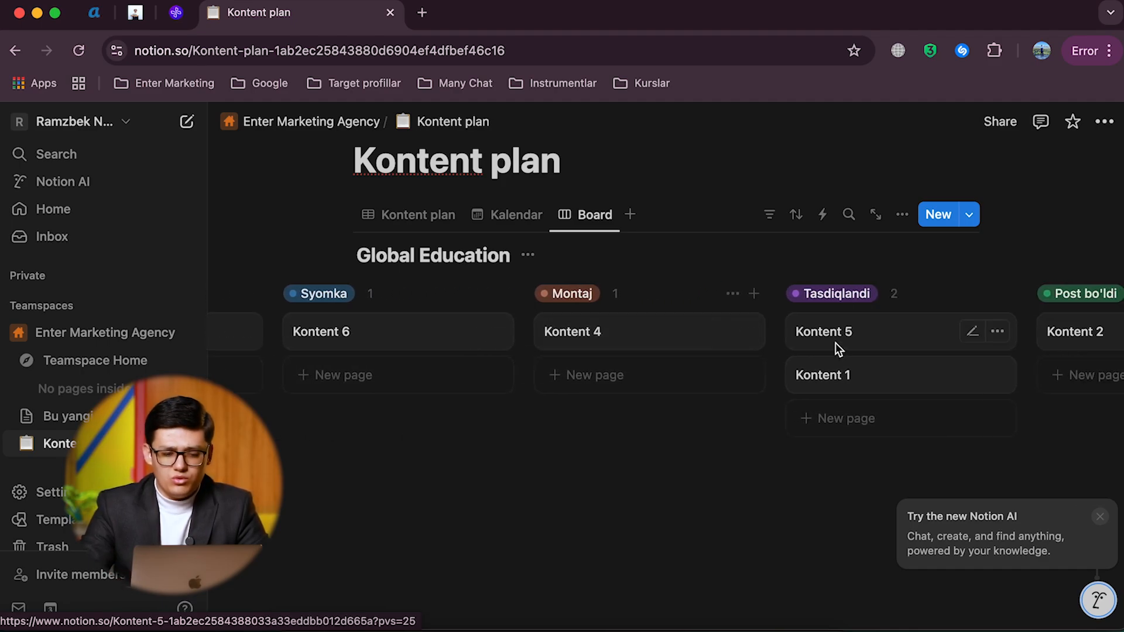
Step: Show the Syomka vaqti and Rubrika properties on the cards of the Board view
left_click(593, 214)
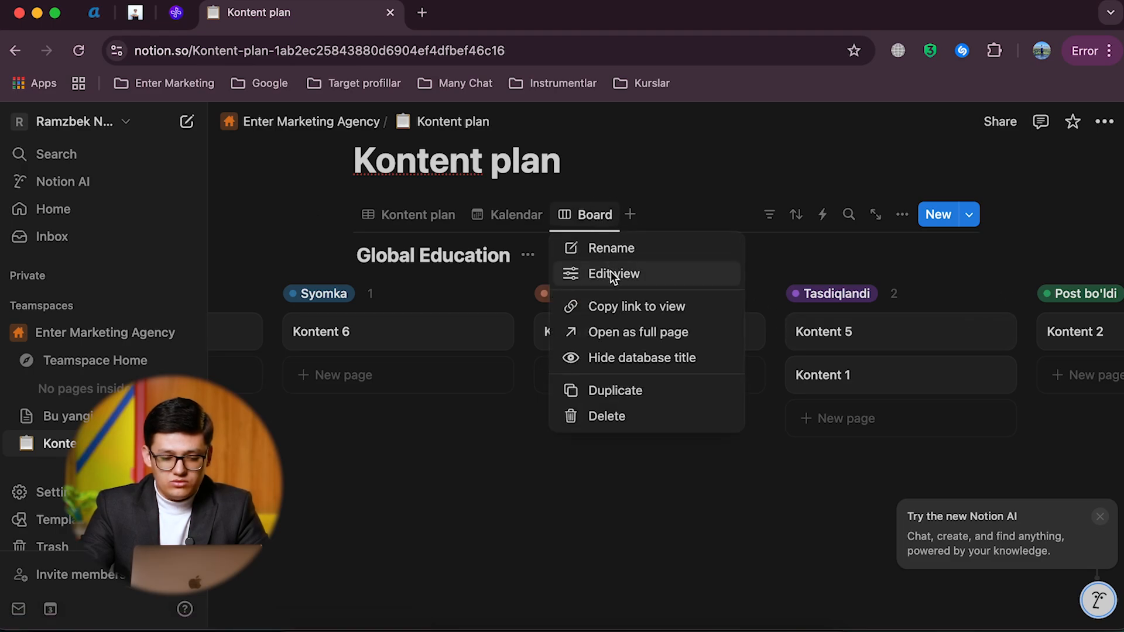
left_click(610, 272)
left_click(964, 325)
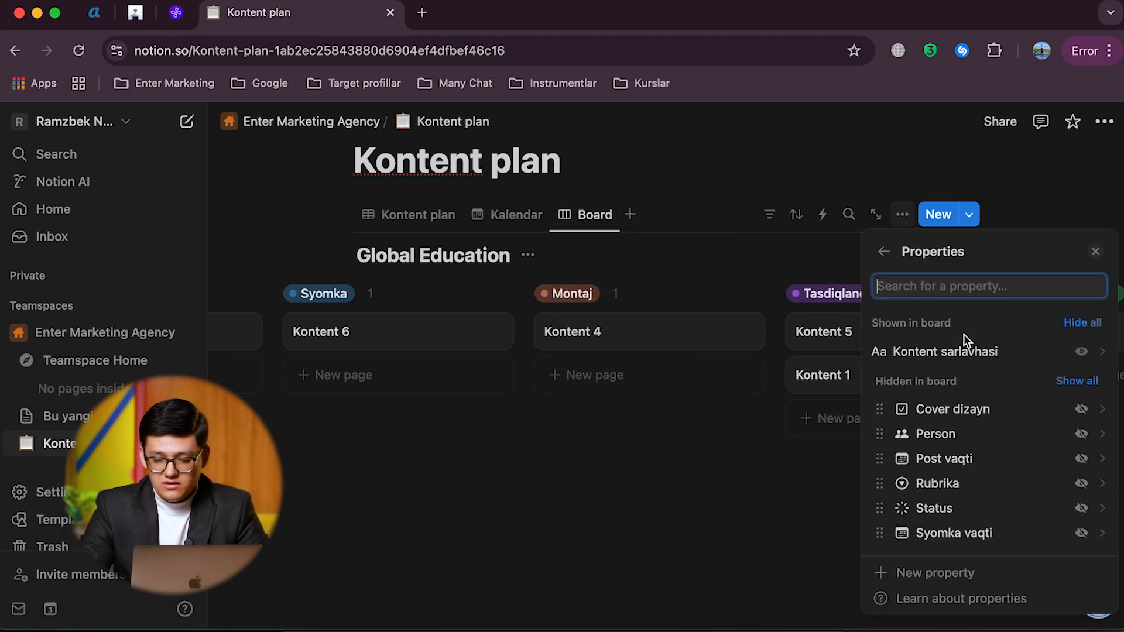
left_click(1081, 460)
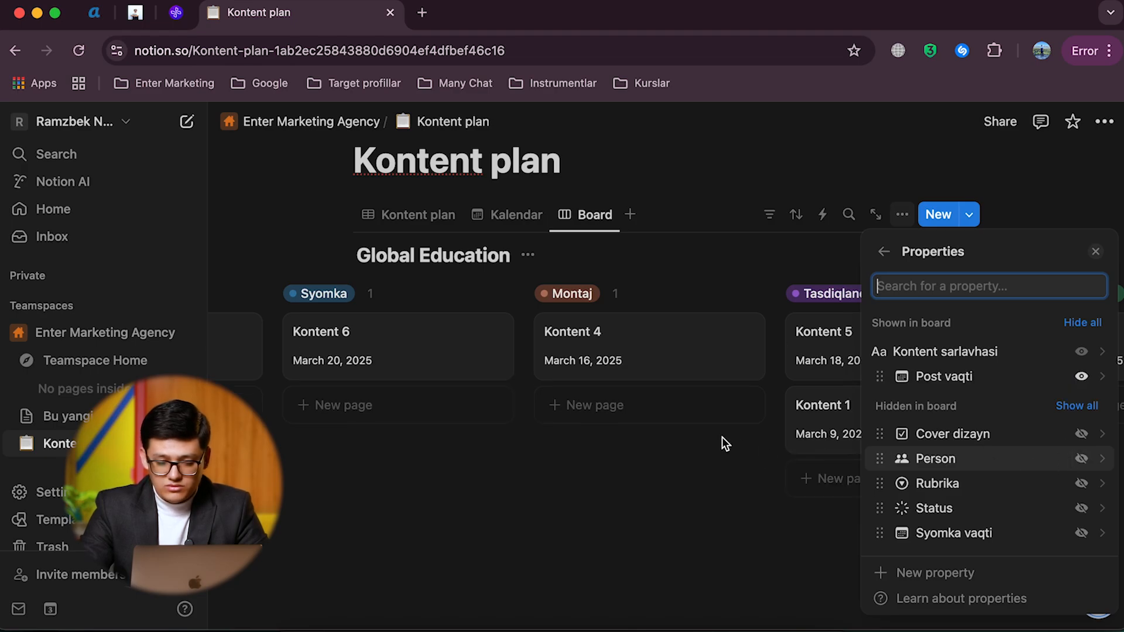
left_click(1081, 377)
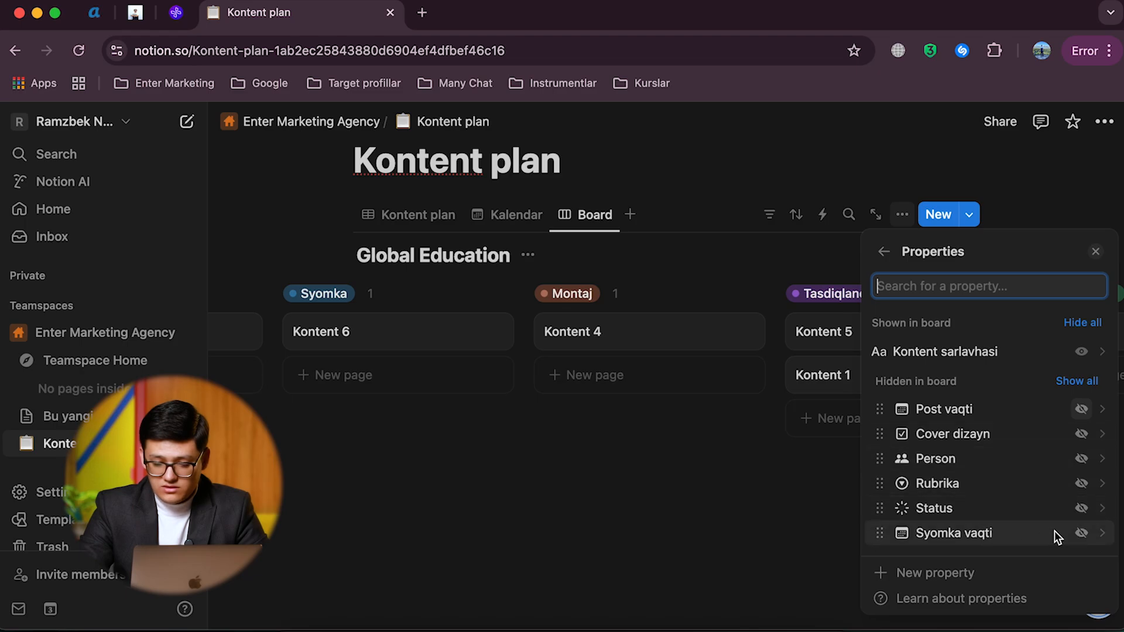
left_click(1081, 533)
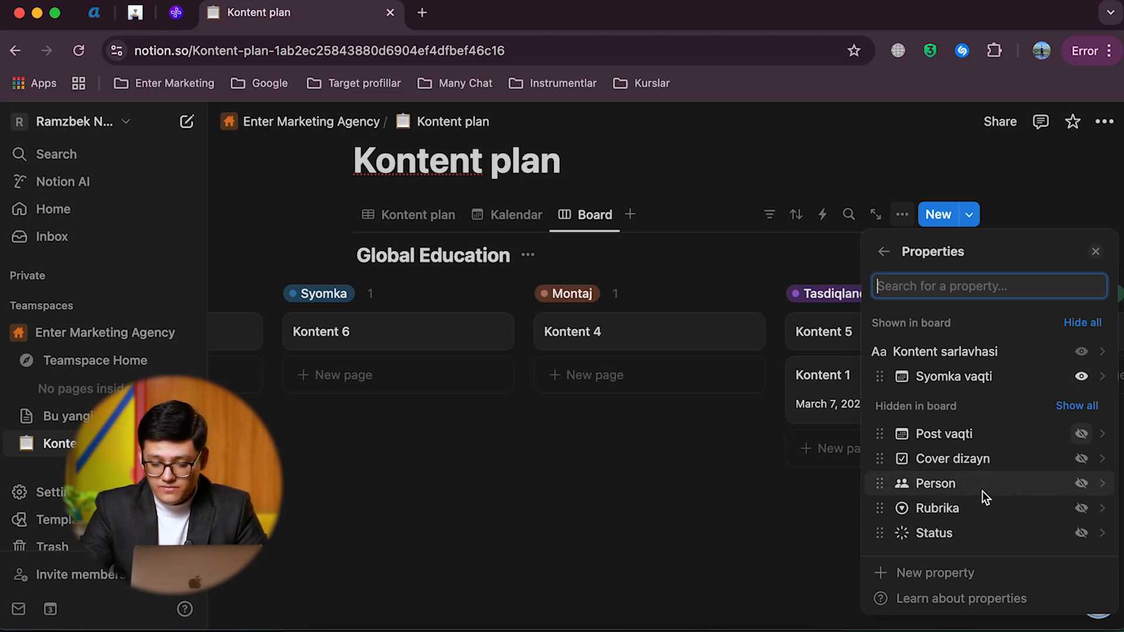
left_click(1081, 512)
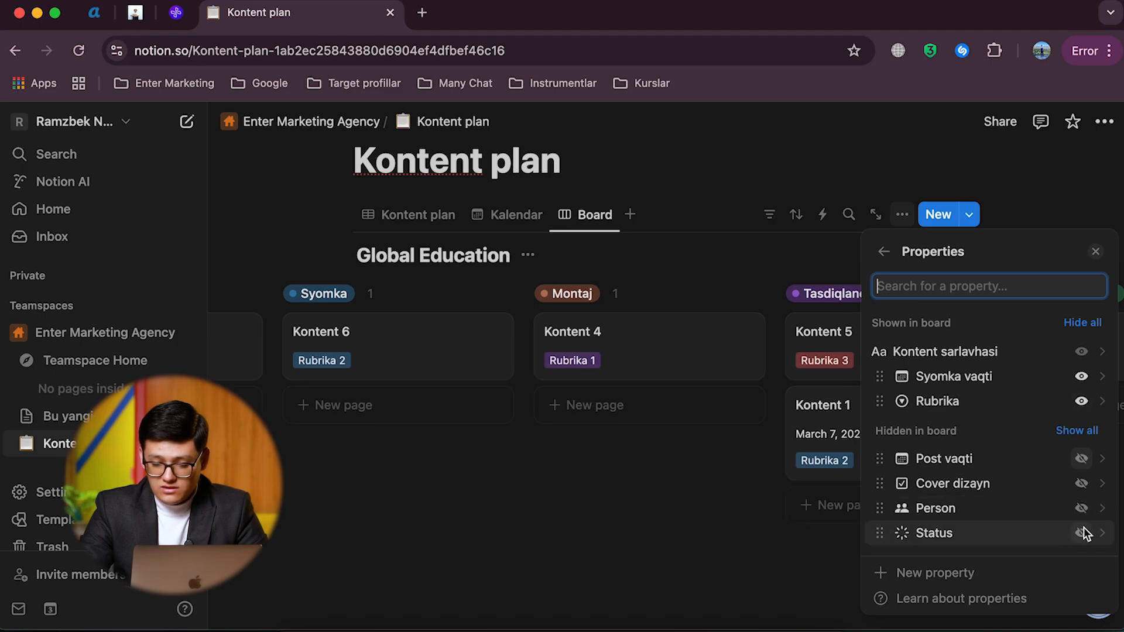
Step: Show the Post vaqti and Cover dizayn properties on the Board view cards, with Status hidden
left_click(1082, 533)
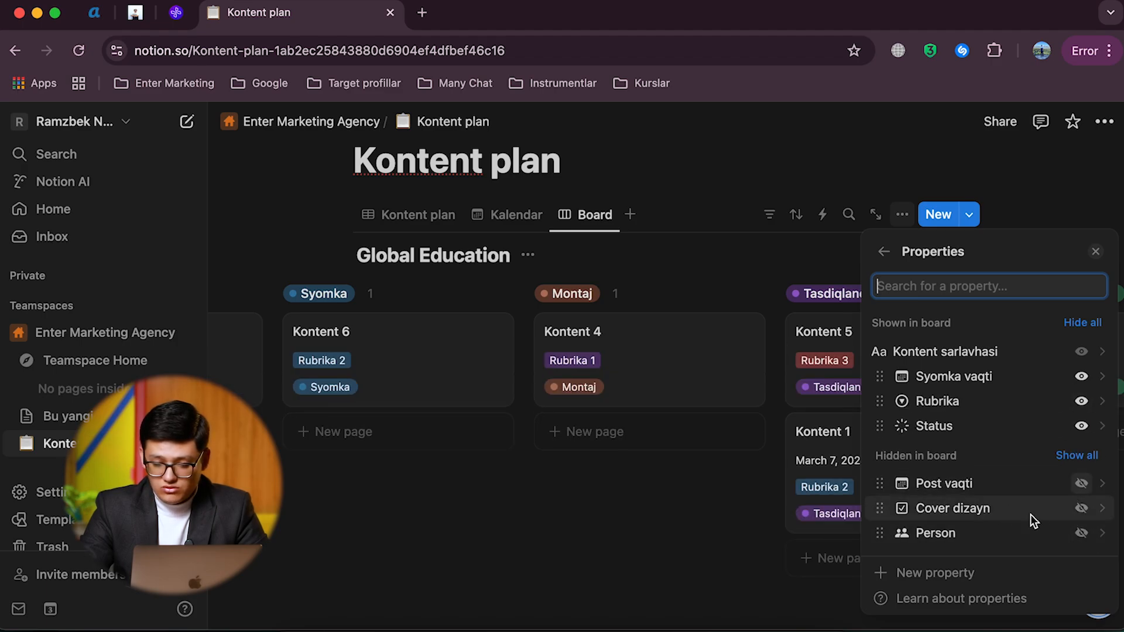
left_click(1082, 426)
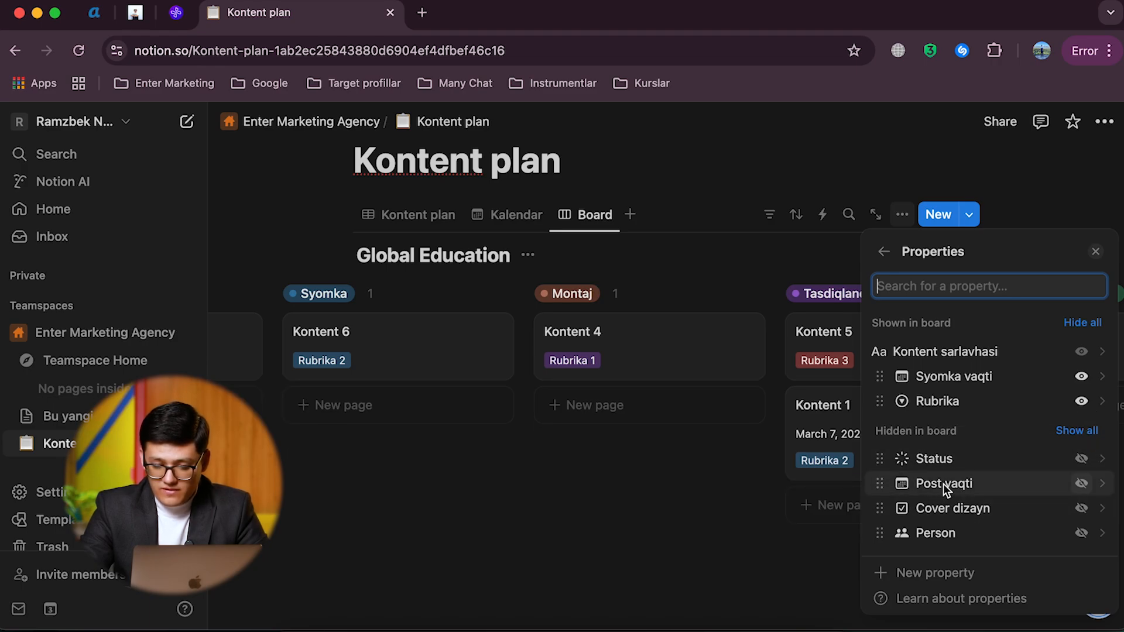
left_click(1082, 483)
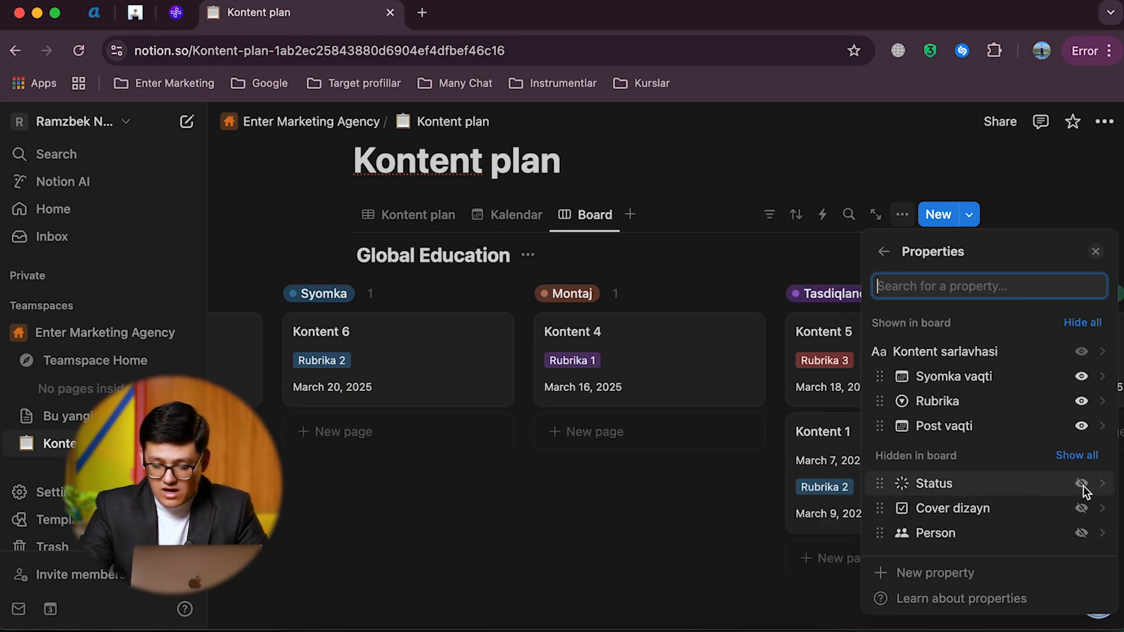
left_click(1082, 508)
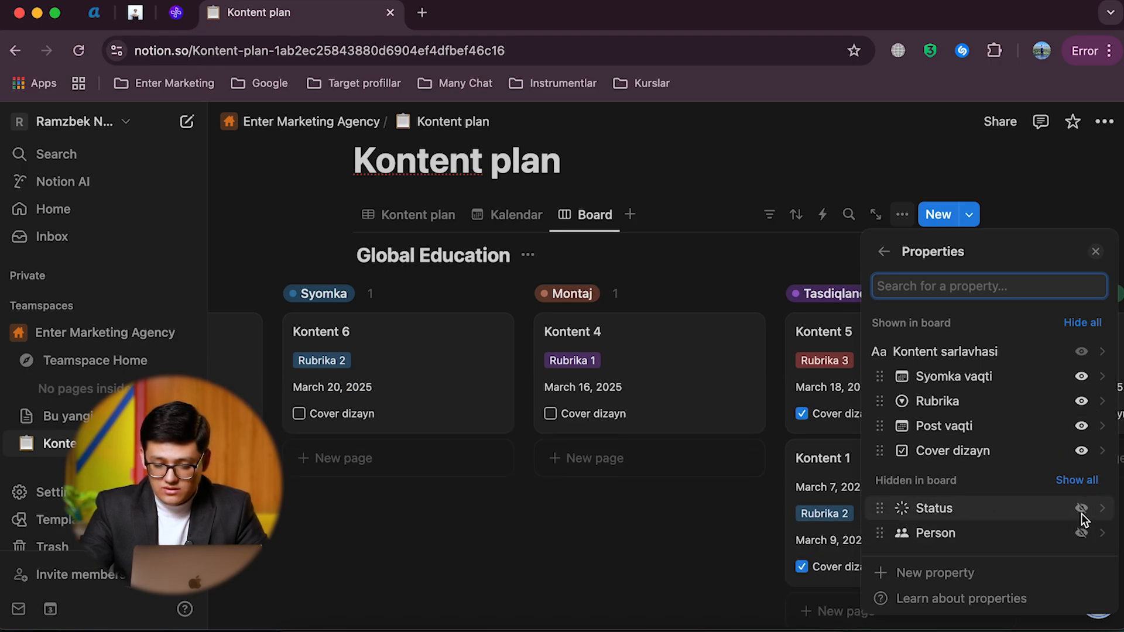
left_click(643, 513)
Step: Review the card details across the Board columns and return to the Kontent plan table view
scroll(667, 373, "right", 3)
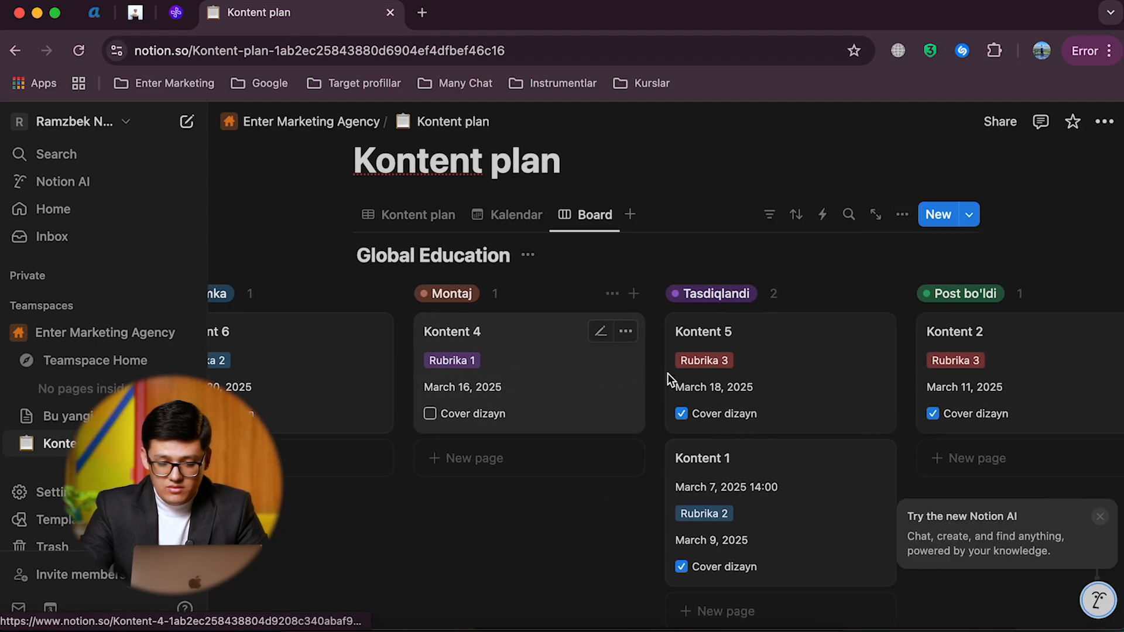
scroll(667, 373, "left", 8)
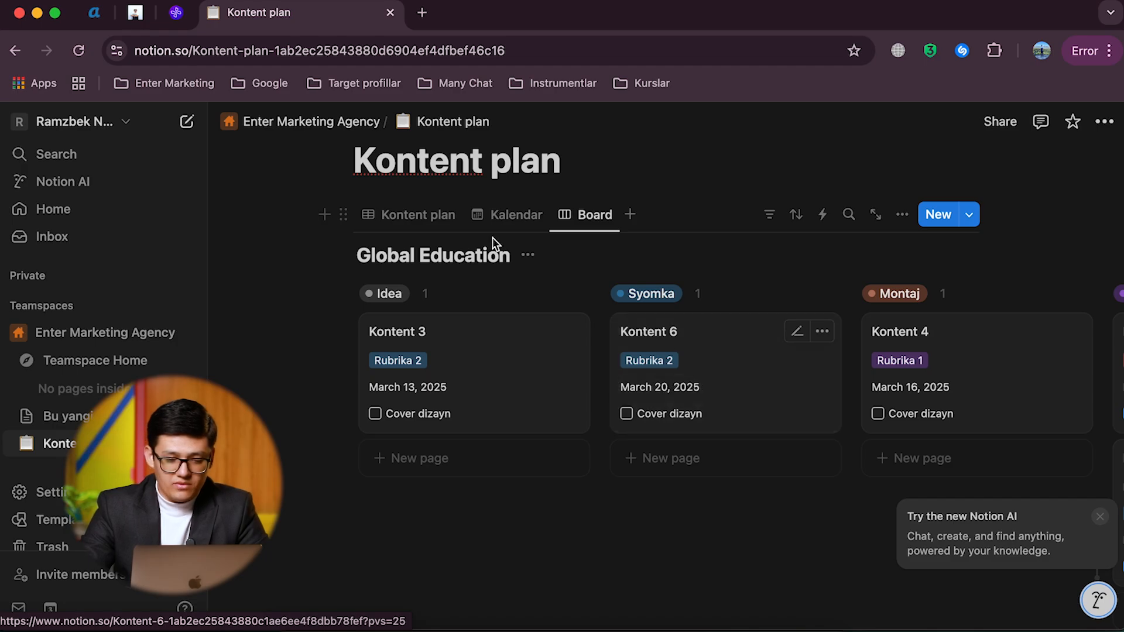
left_click(408, 211)
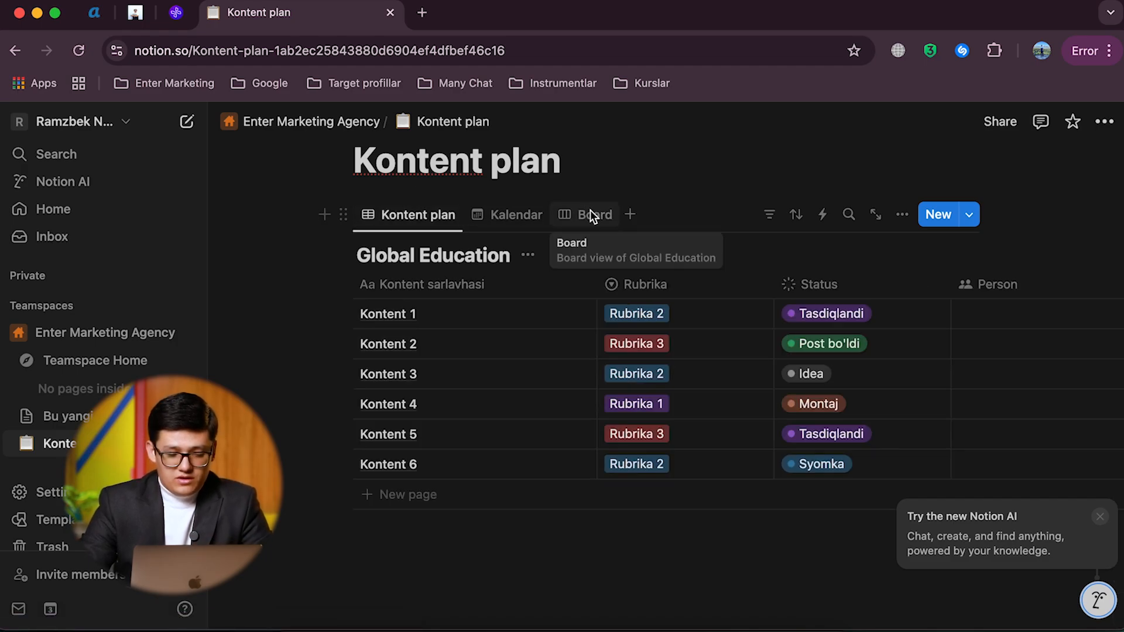
scroll(673, 217, "up", 3)
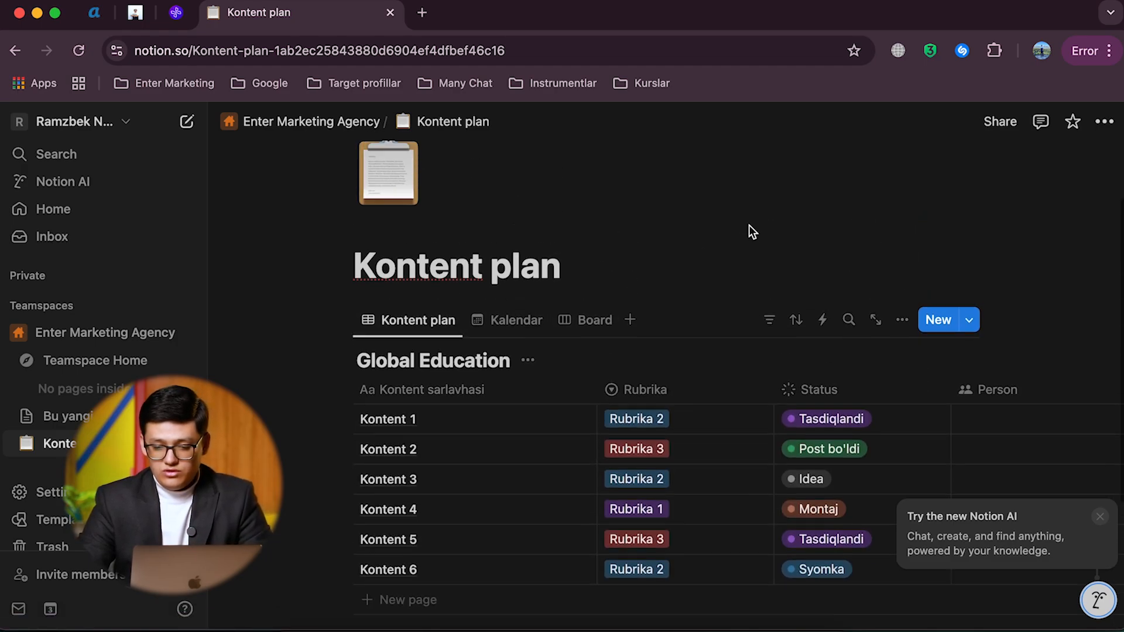
Step: Open the page's sharing settings, review the access levels available for the page owner, and close them unchanged
left_click(998, 122)
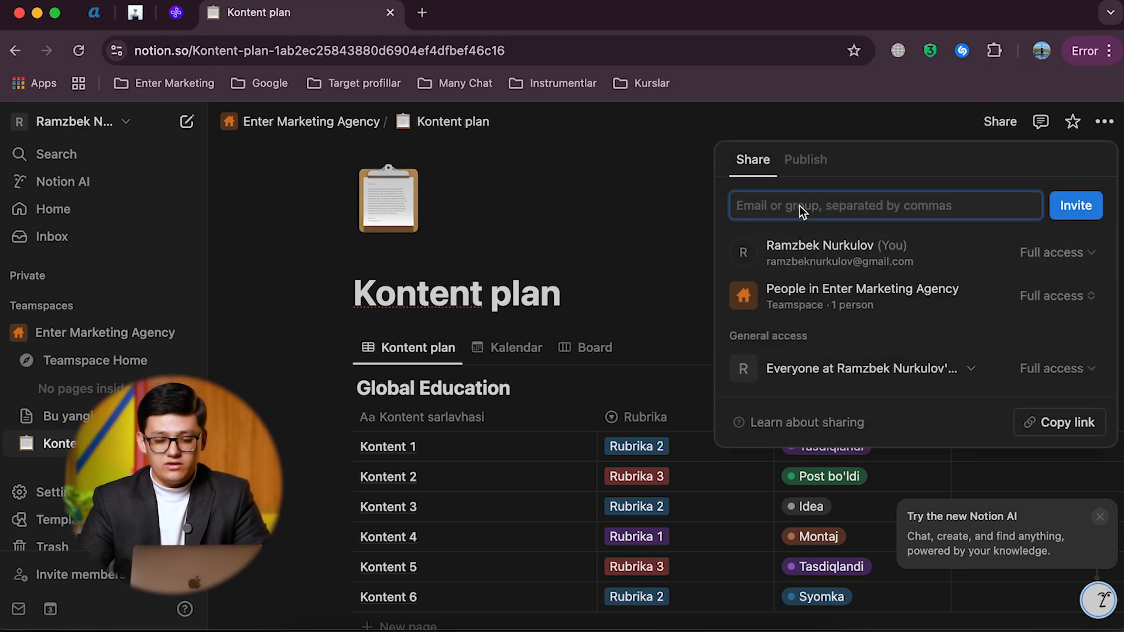
left_click(1042, 258)
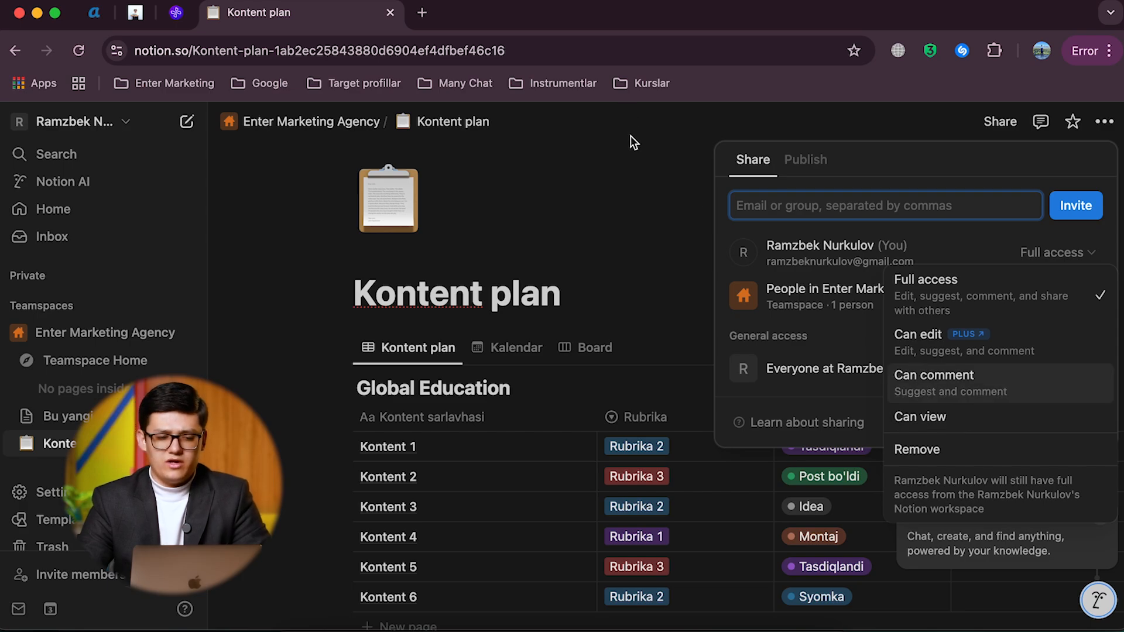
left_click(577, 153)
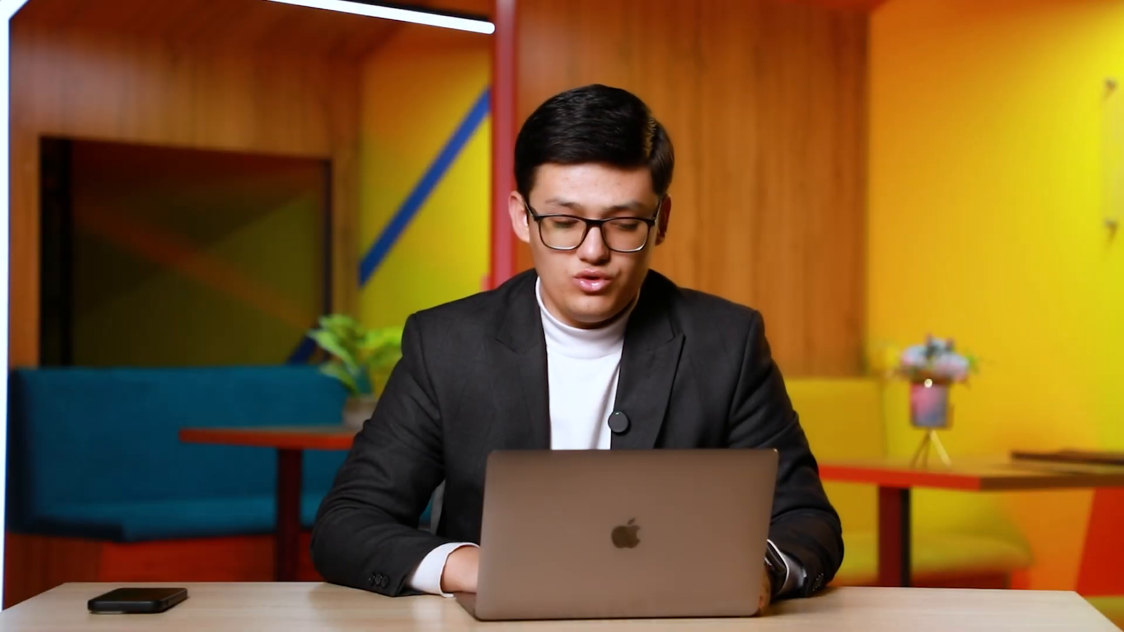